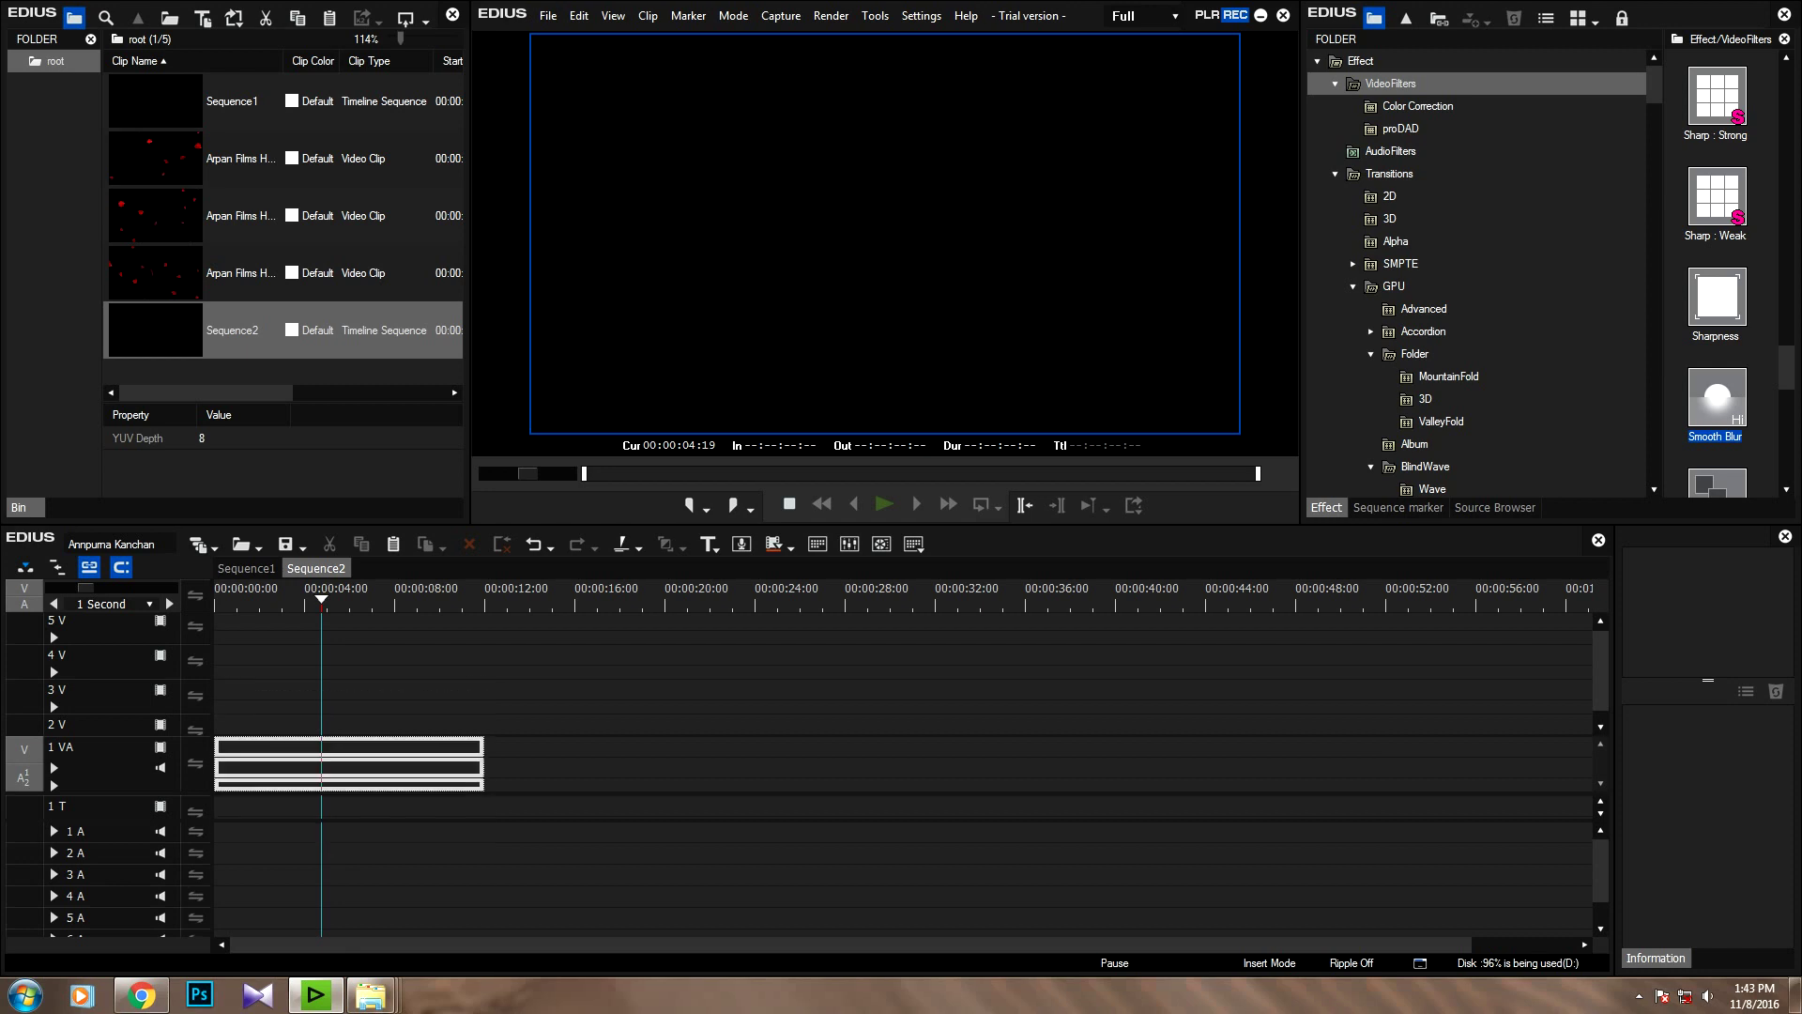
Step: Trim the end of the video clip on track 1 VA to 00:00:10:05 and return to the sequence start
click(333, 601)
drag(333, 601, 443, 601)
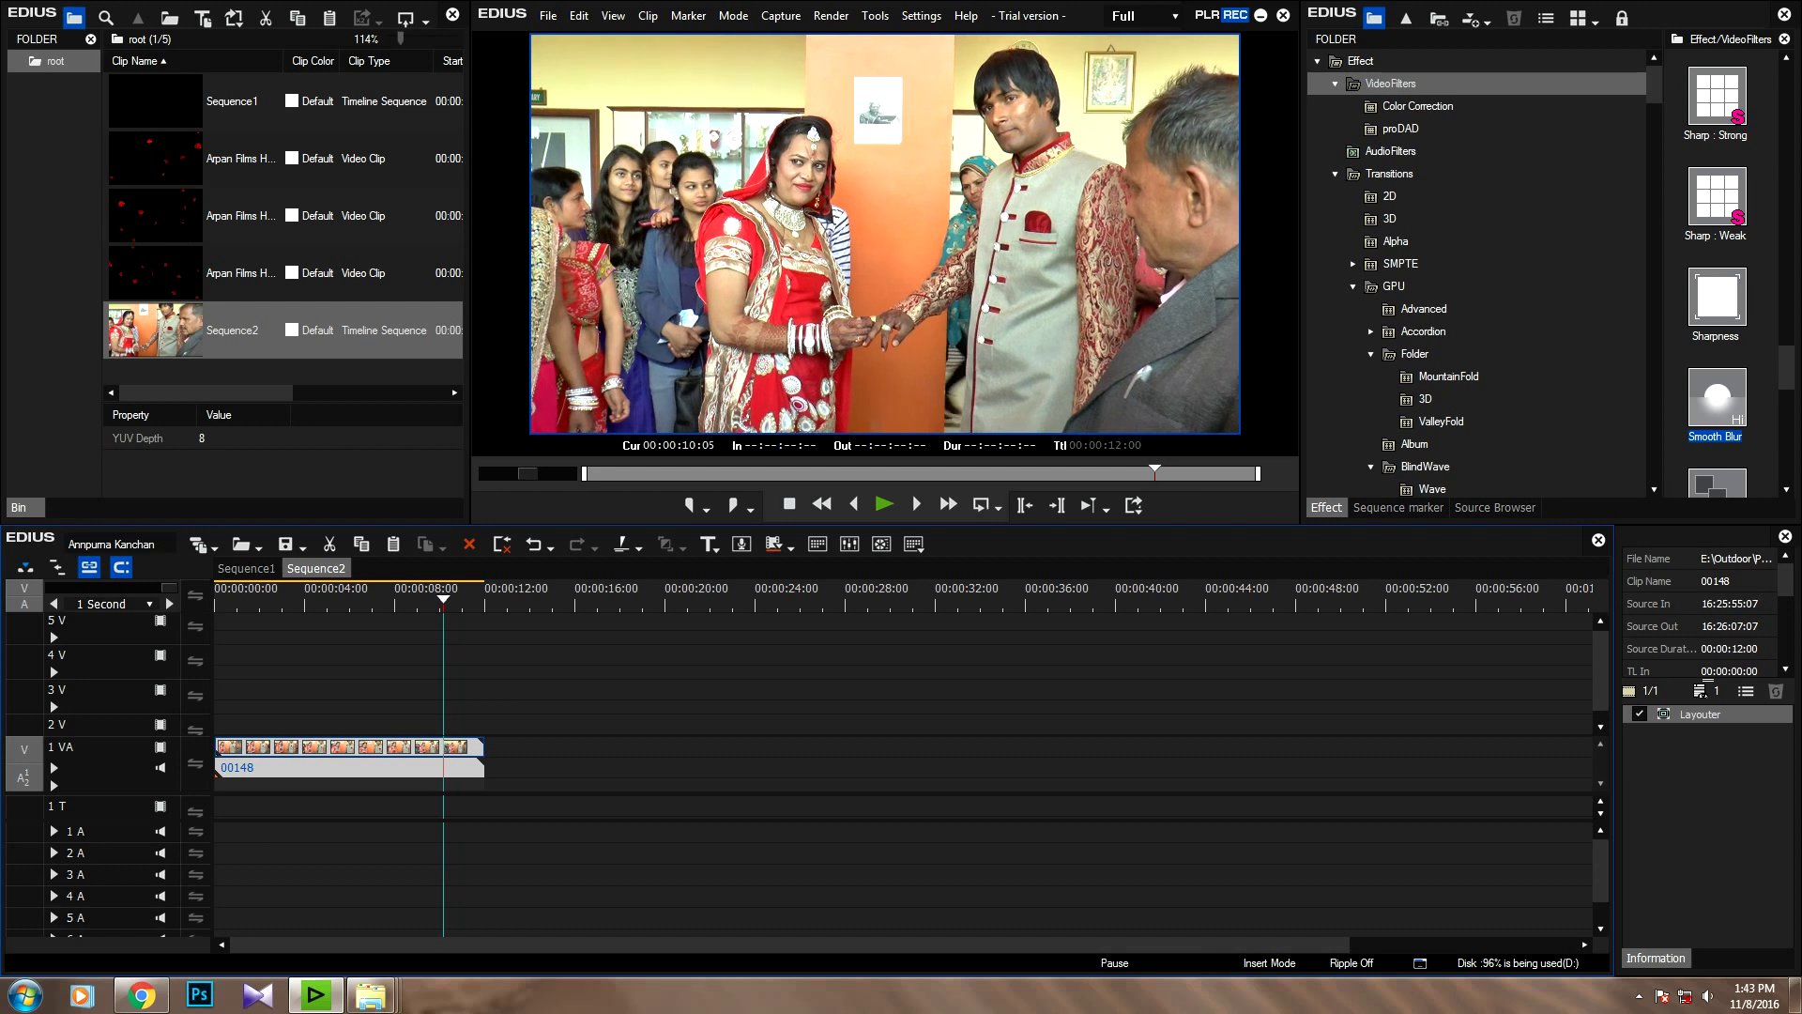
key(alt+n)
key(Home)
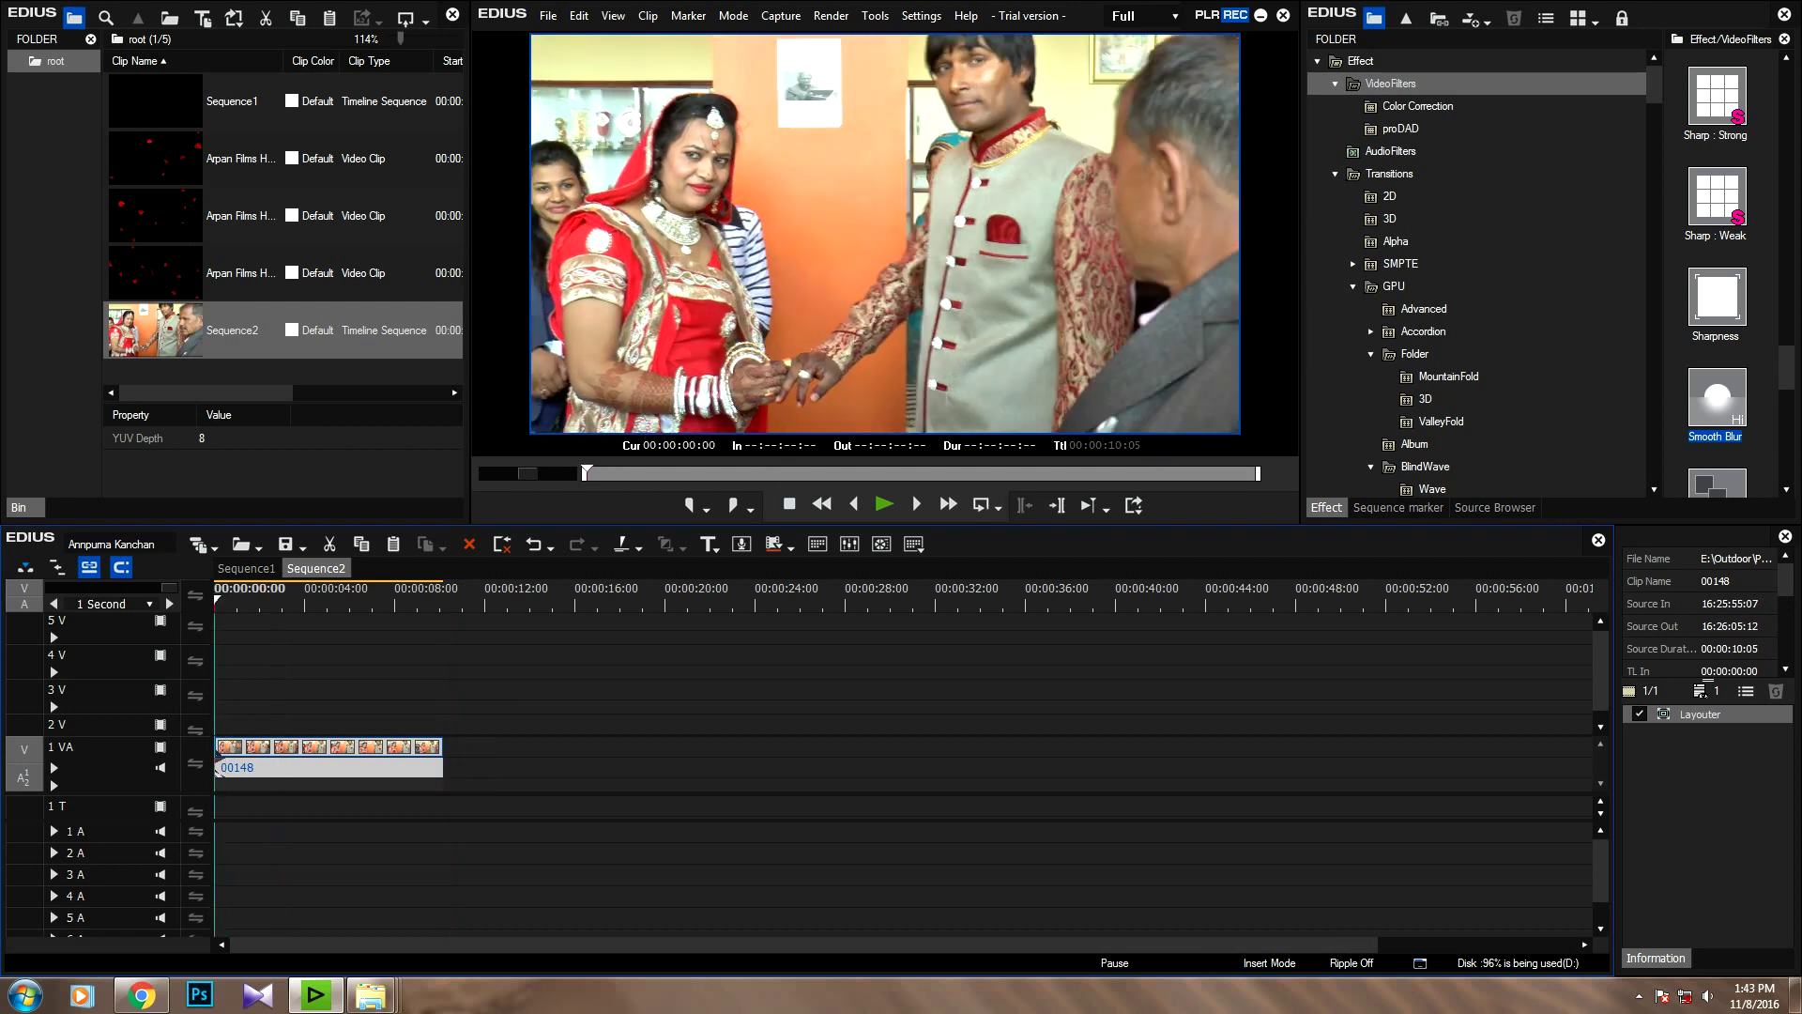
Step: Add a white color matte on track 2 V above the video clip and extend it to about 00:00:06:07
right_click(261, 721)
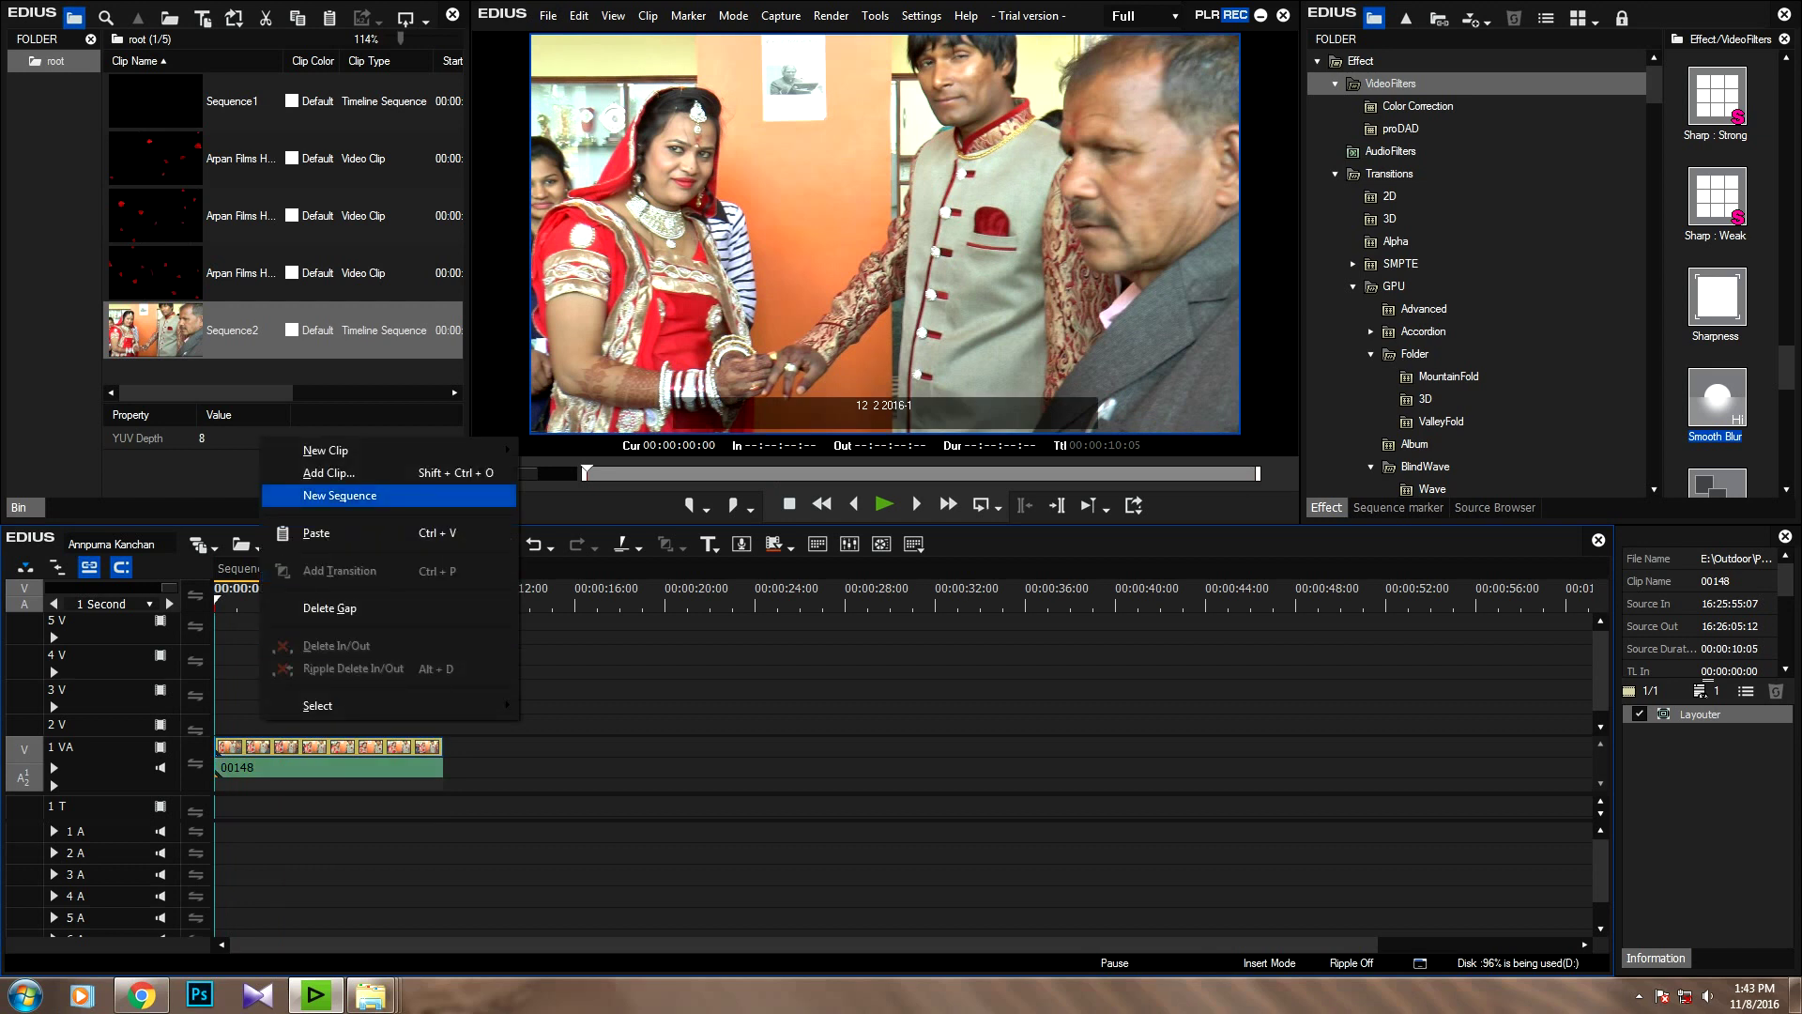
mouse_move(326, 451)
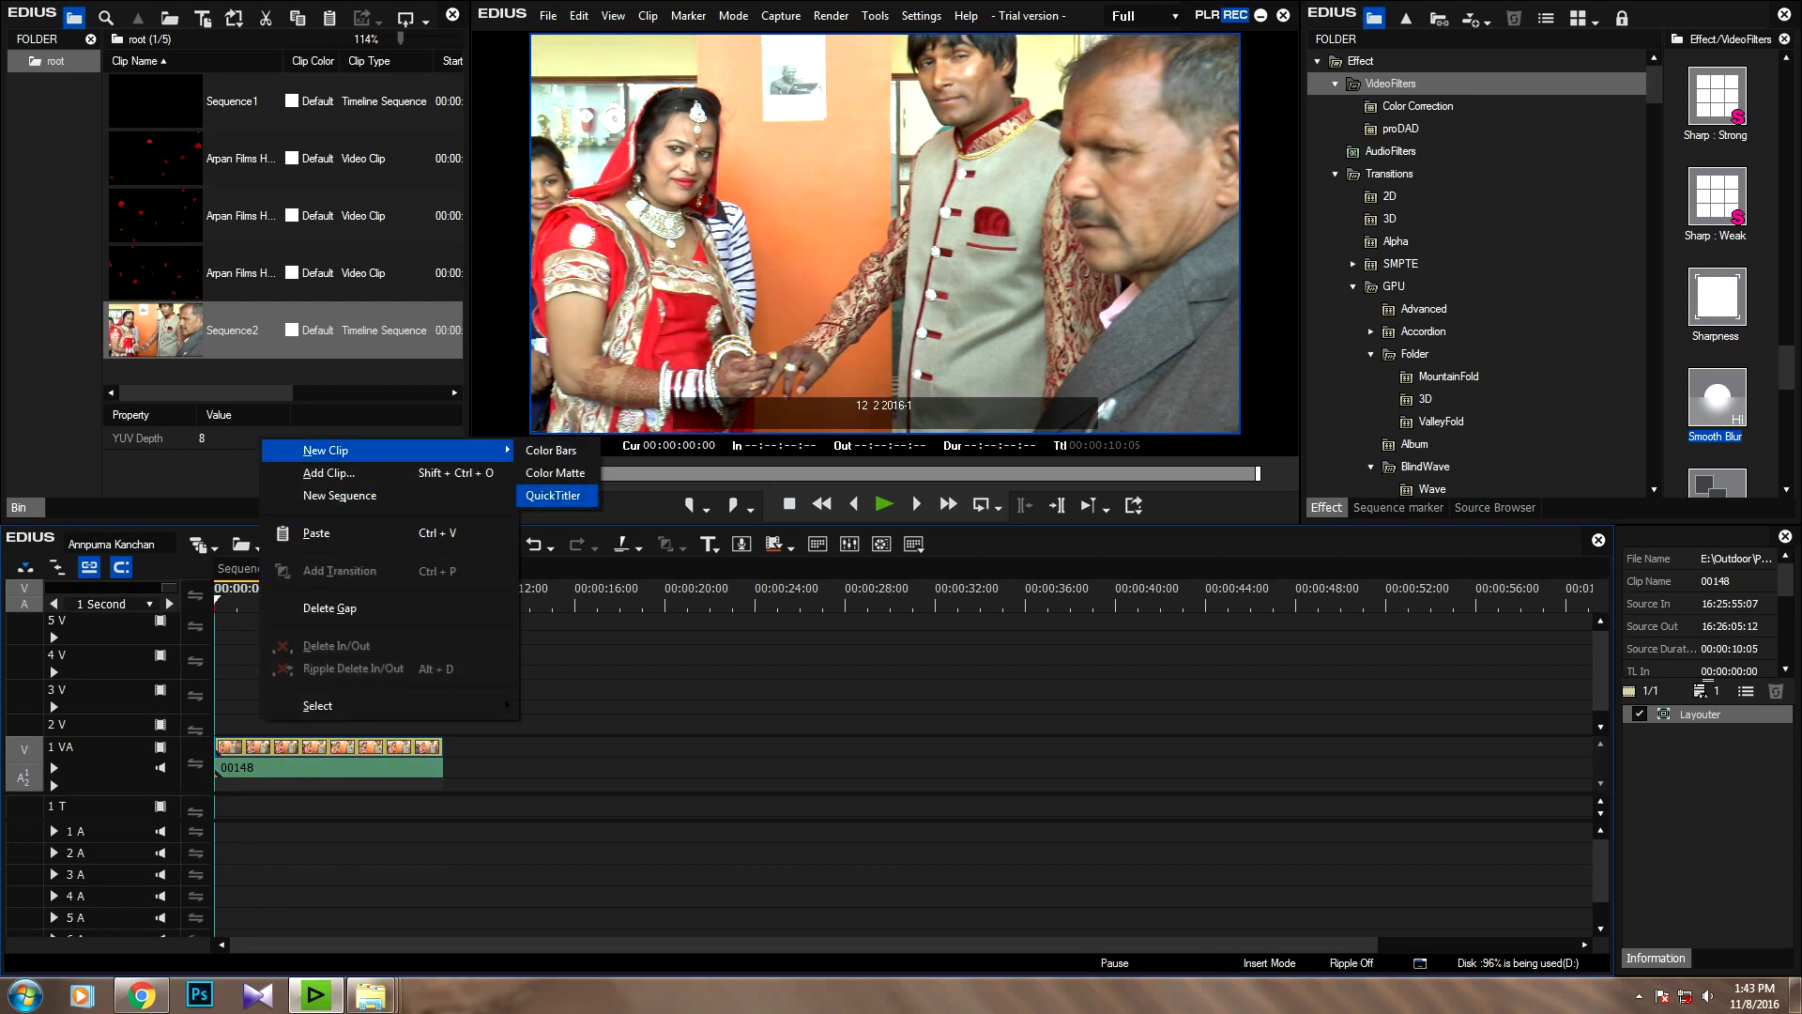
click(555, 472)
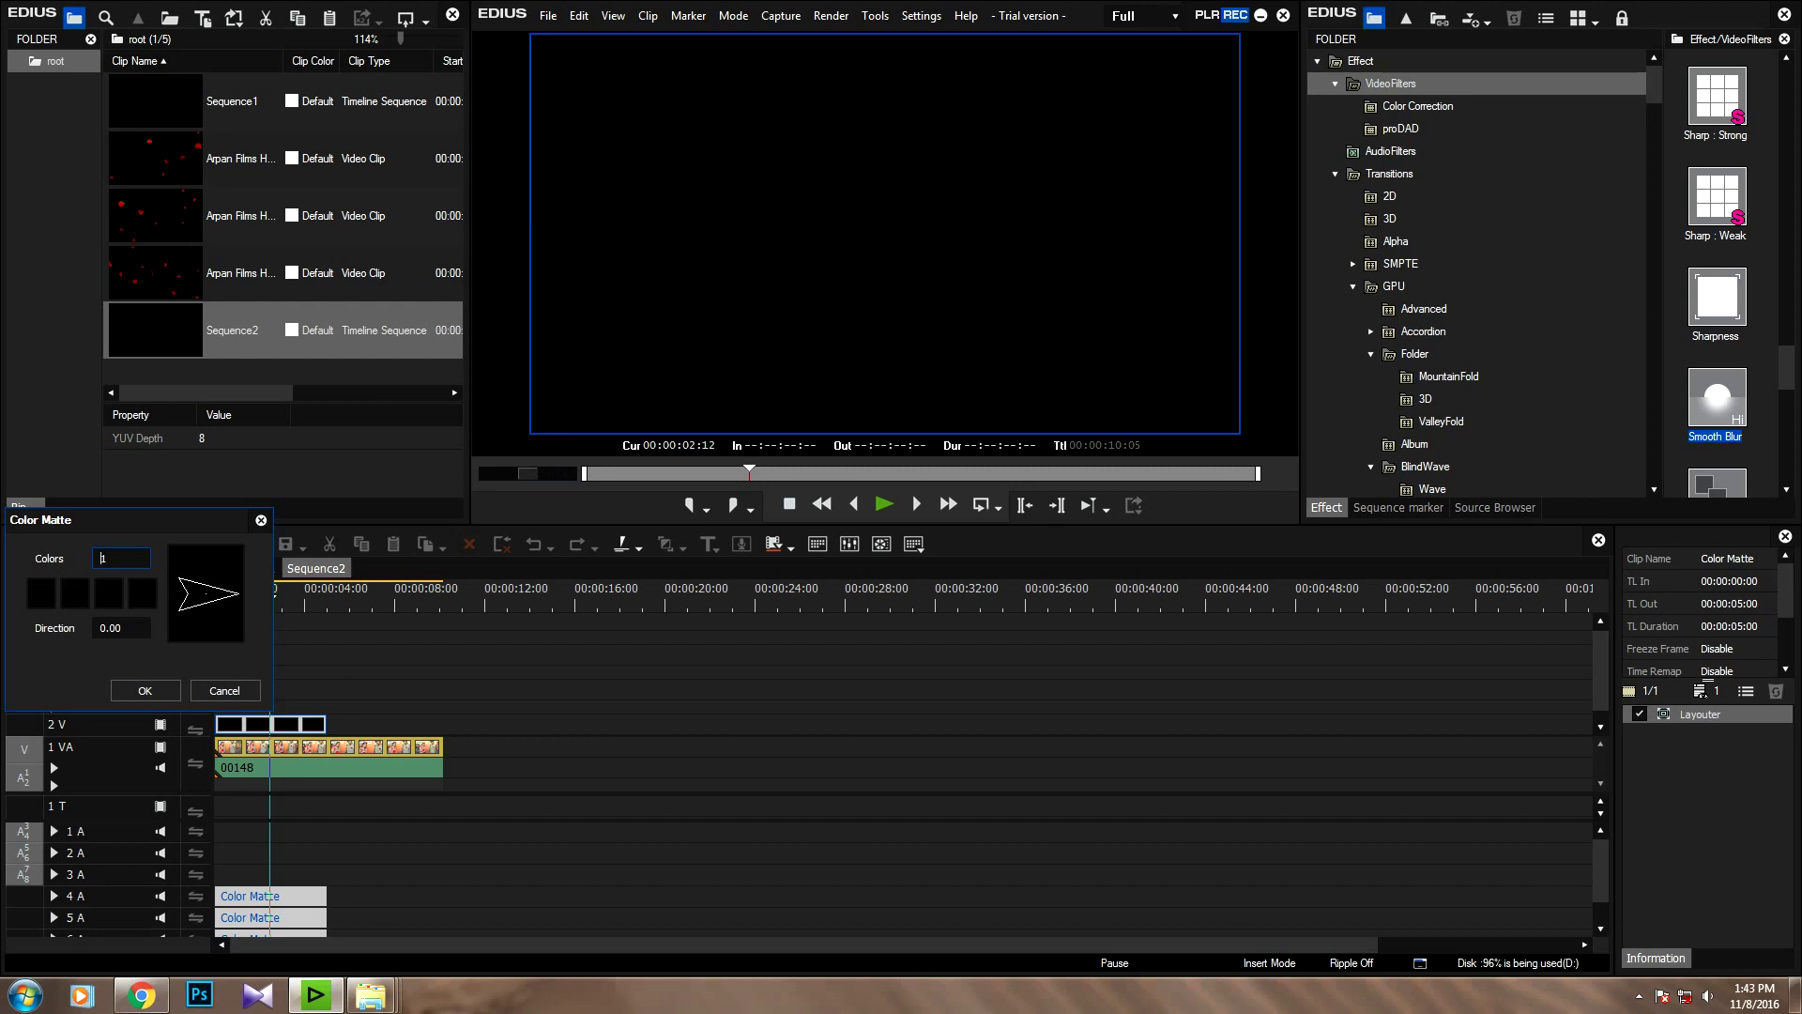
click(42, 594)
drag(285, 601, 285, 564)
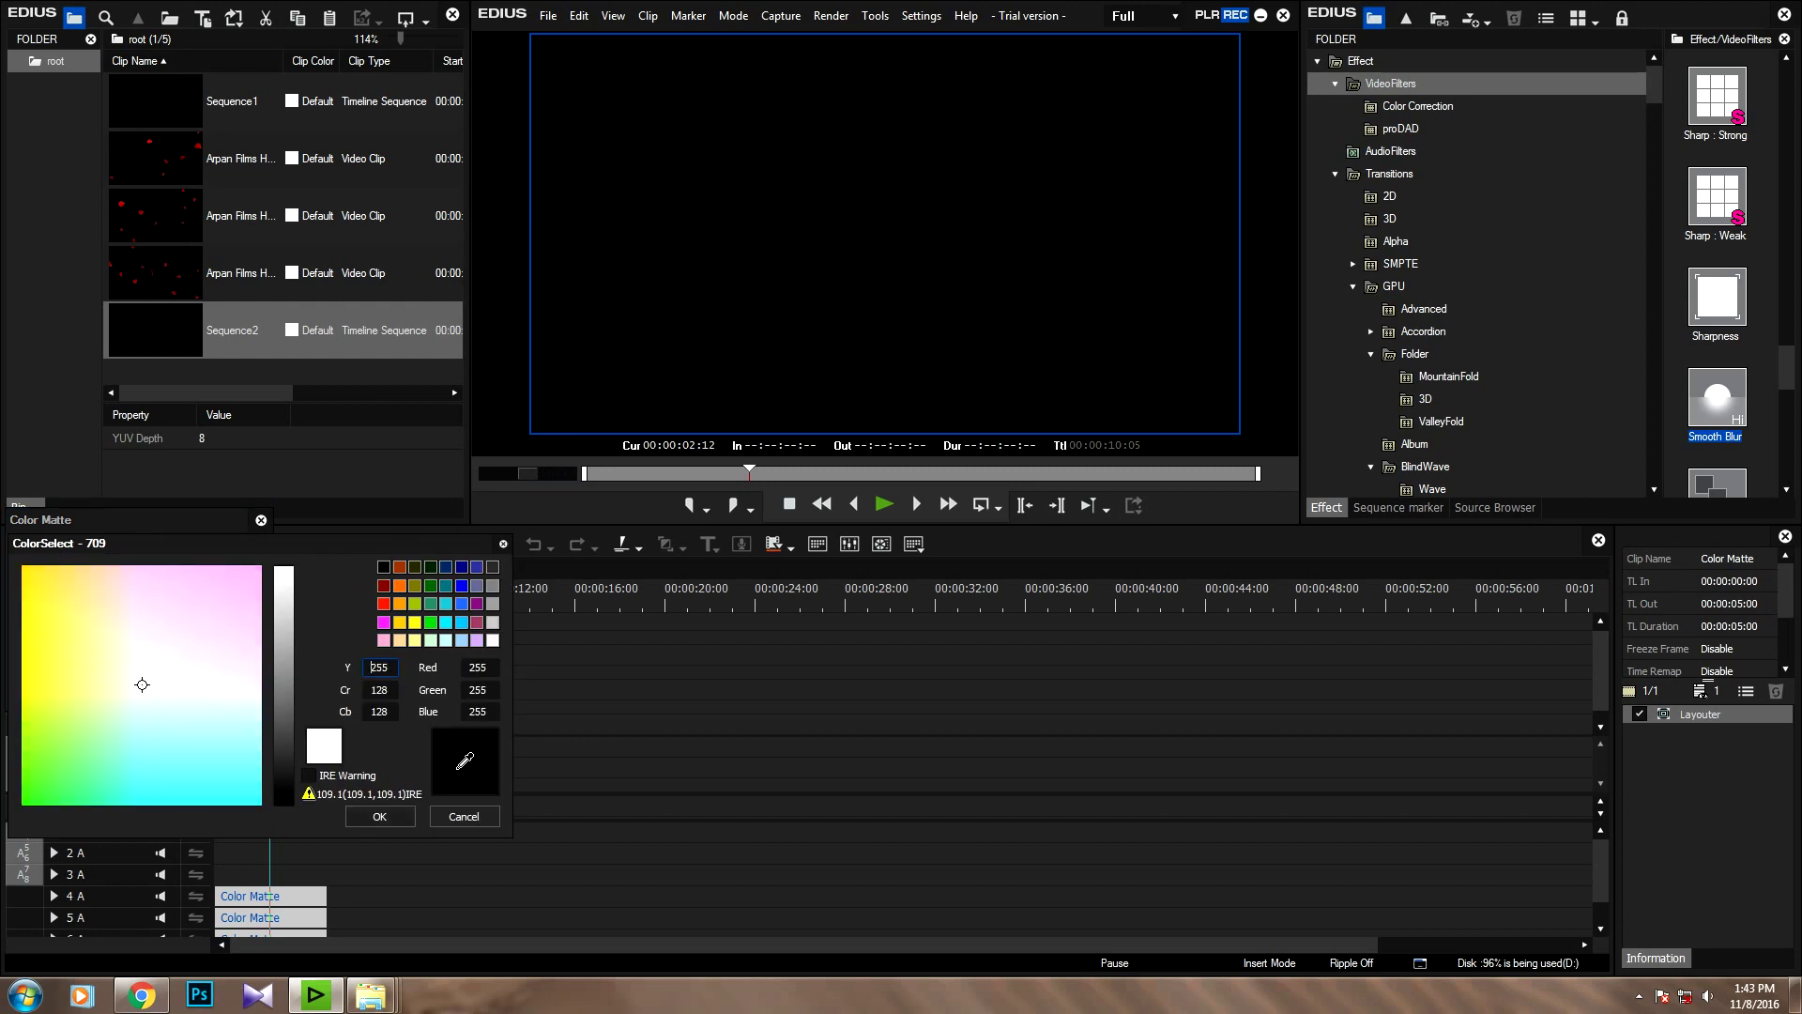
click(379, 816)
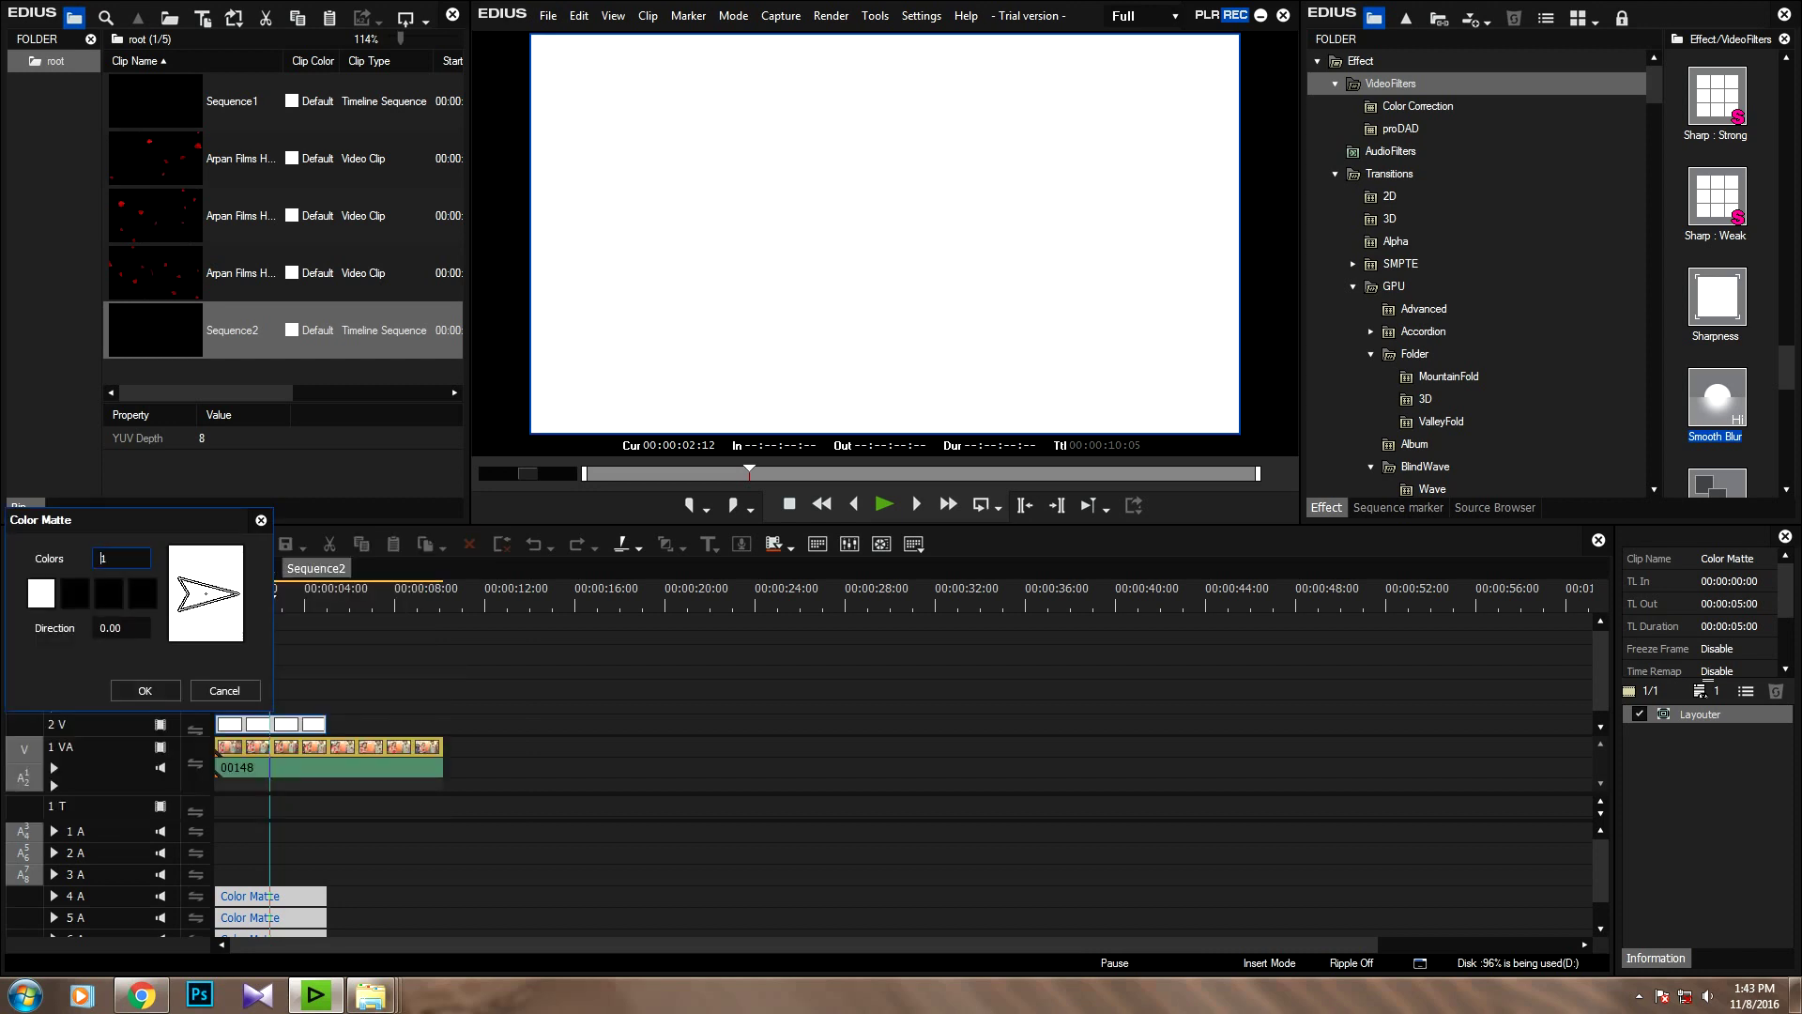
click(145, 690)
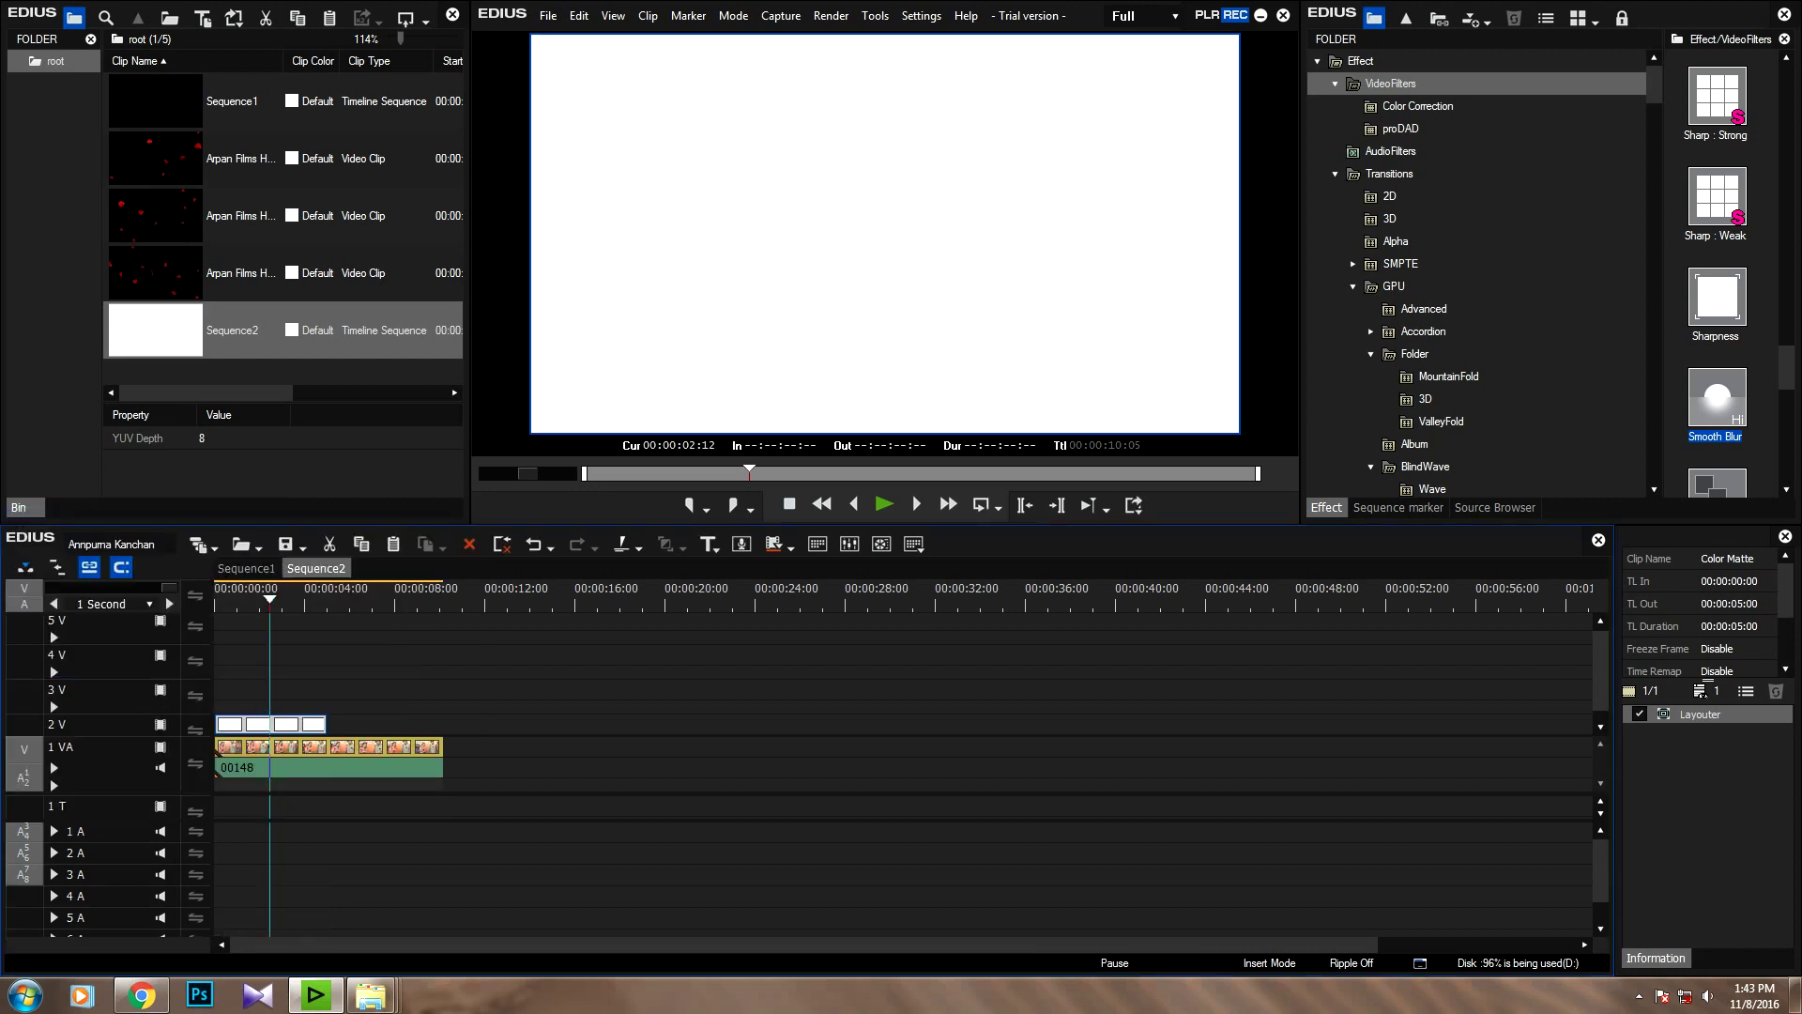
drag(325, 724, 354, 724)
key(Home)
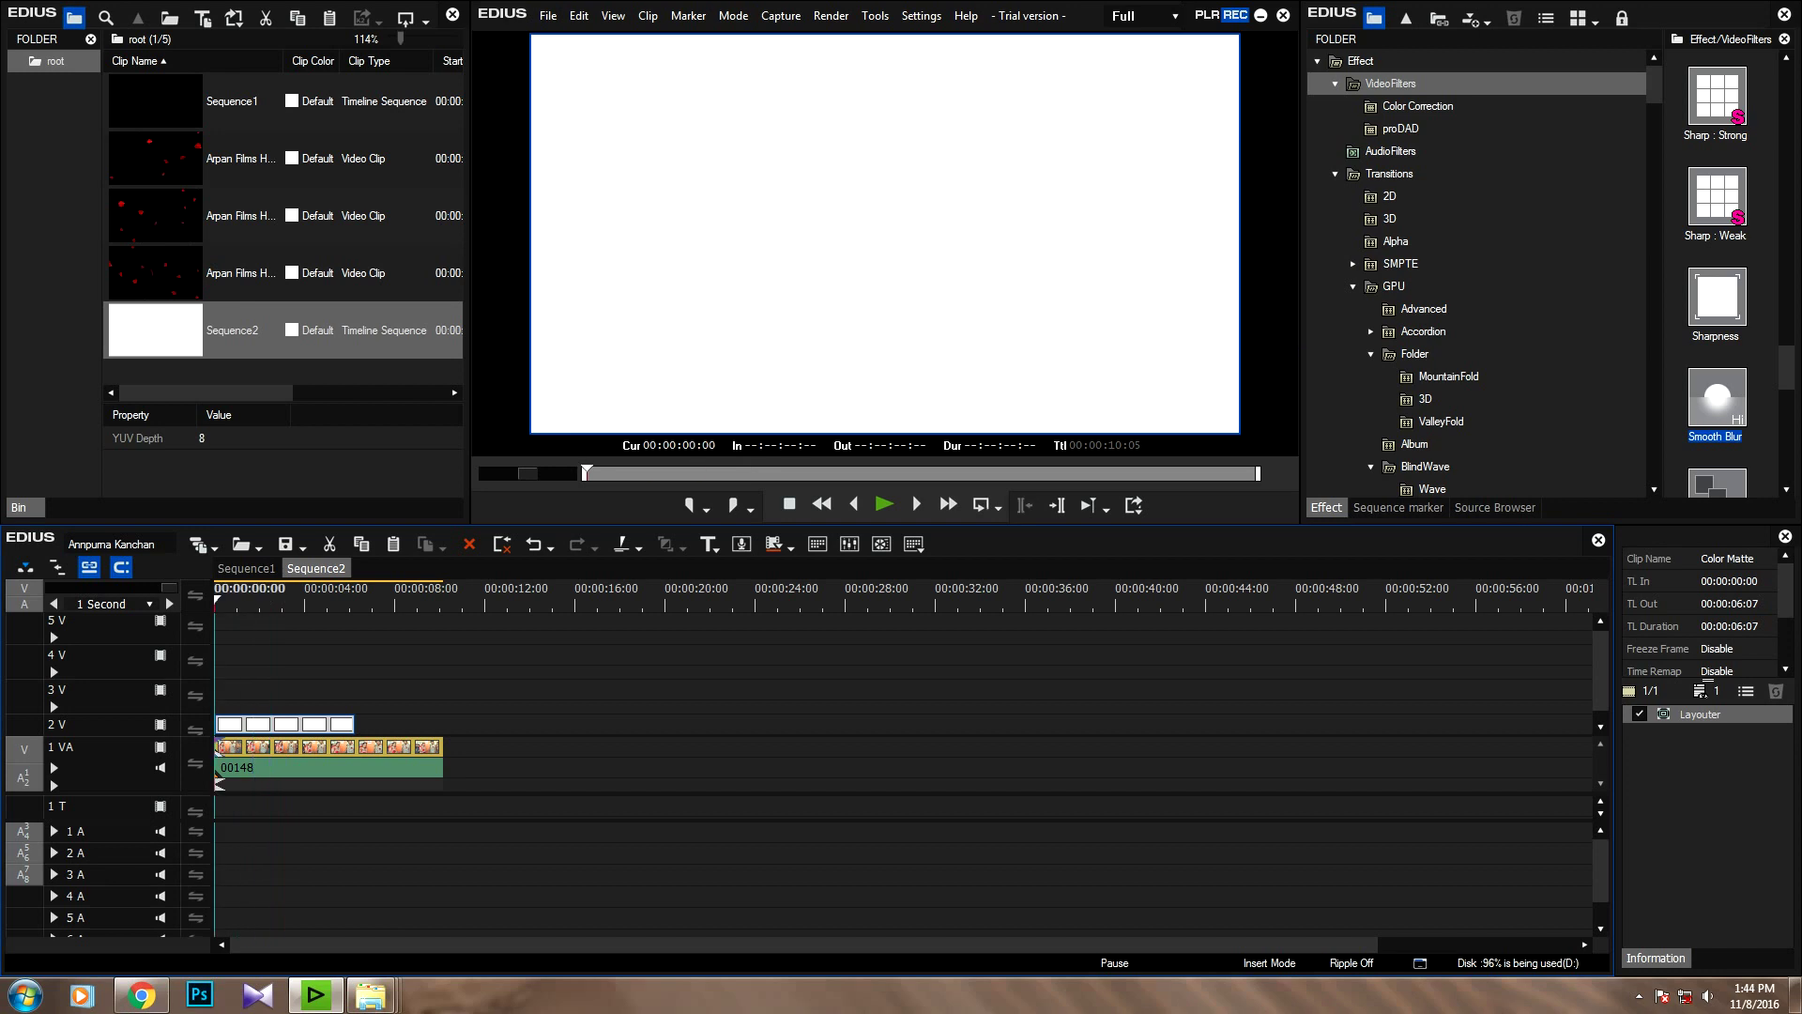
double_click(1701, 714)
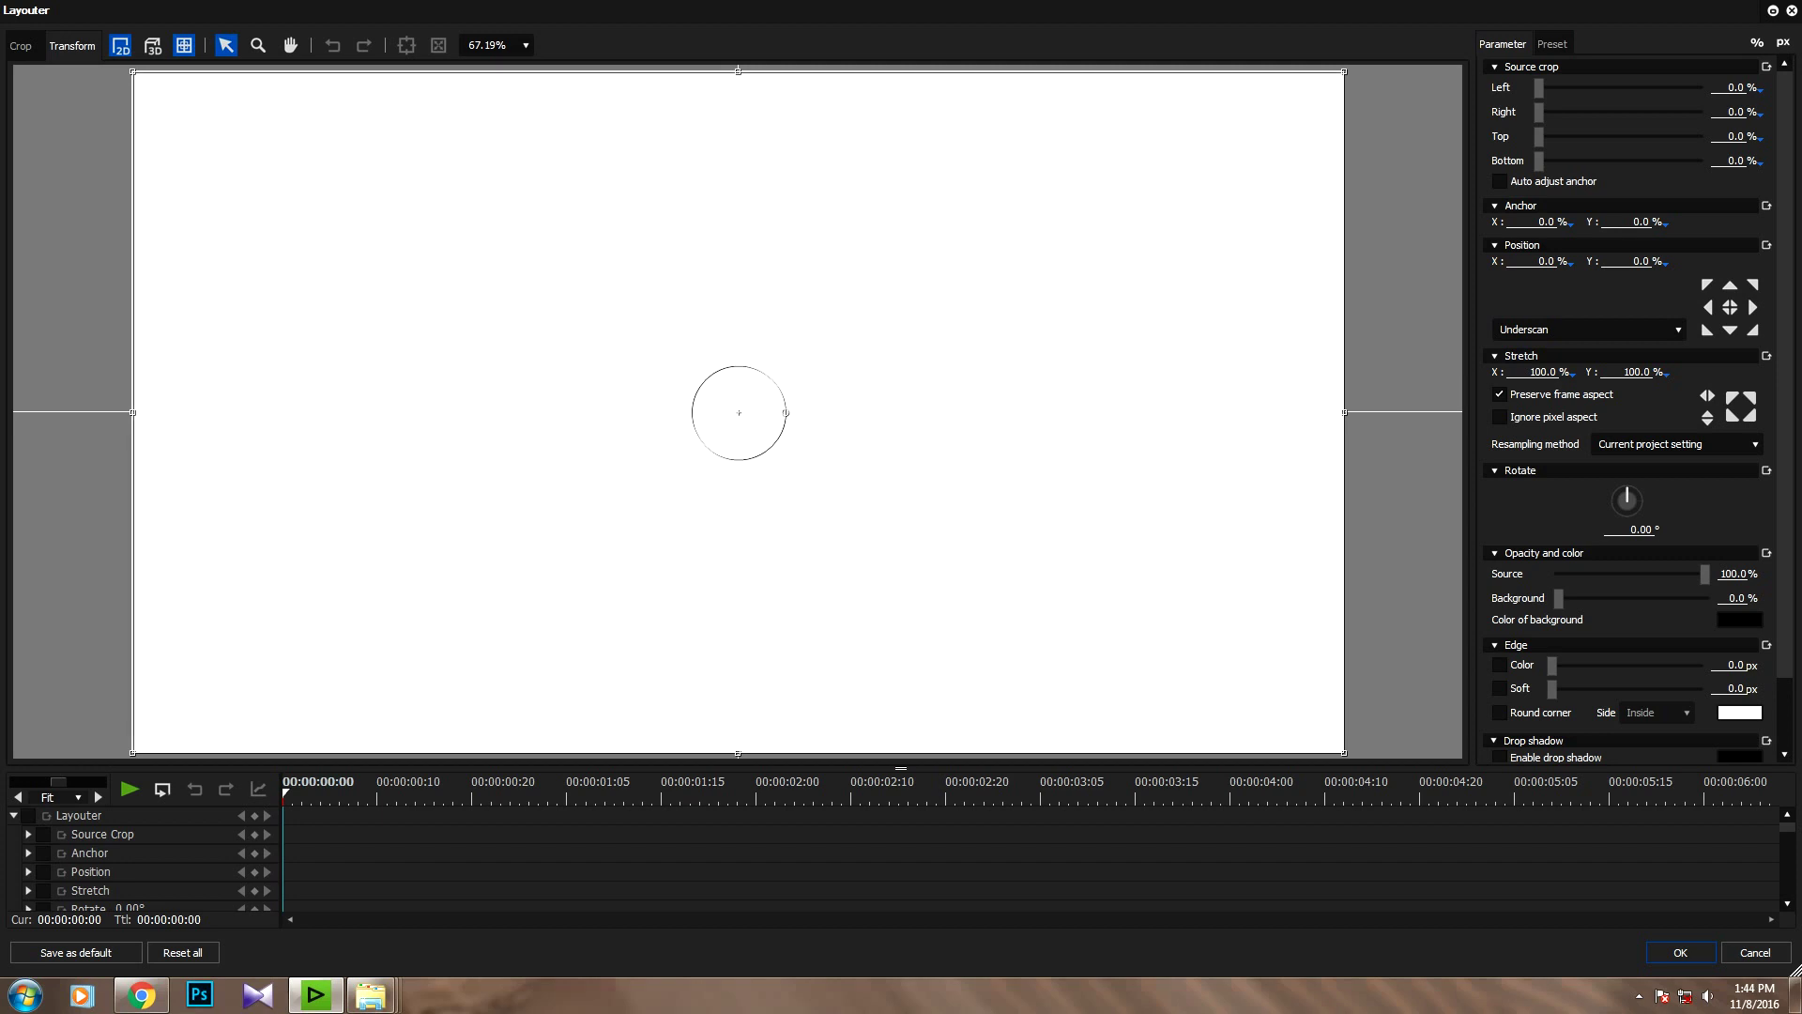
click(526, 45)
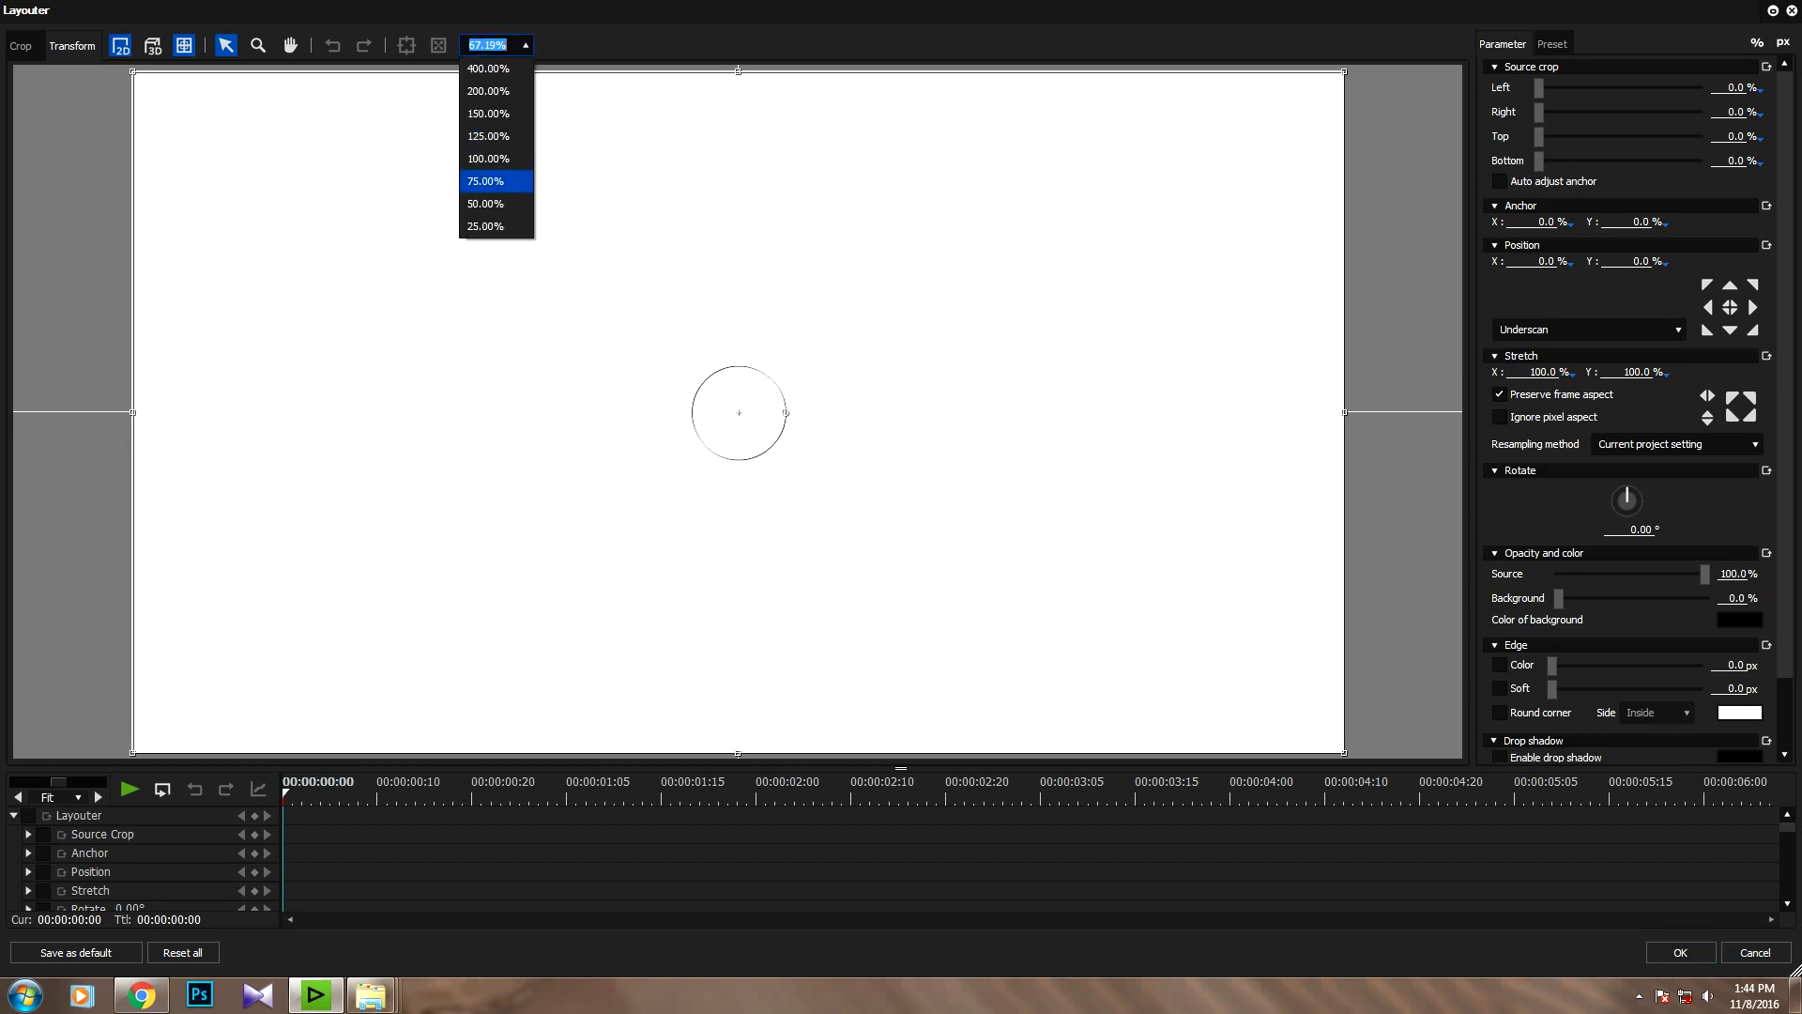
key(Return)
click(526, 45)
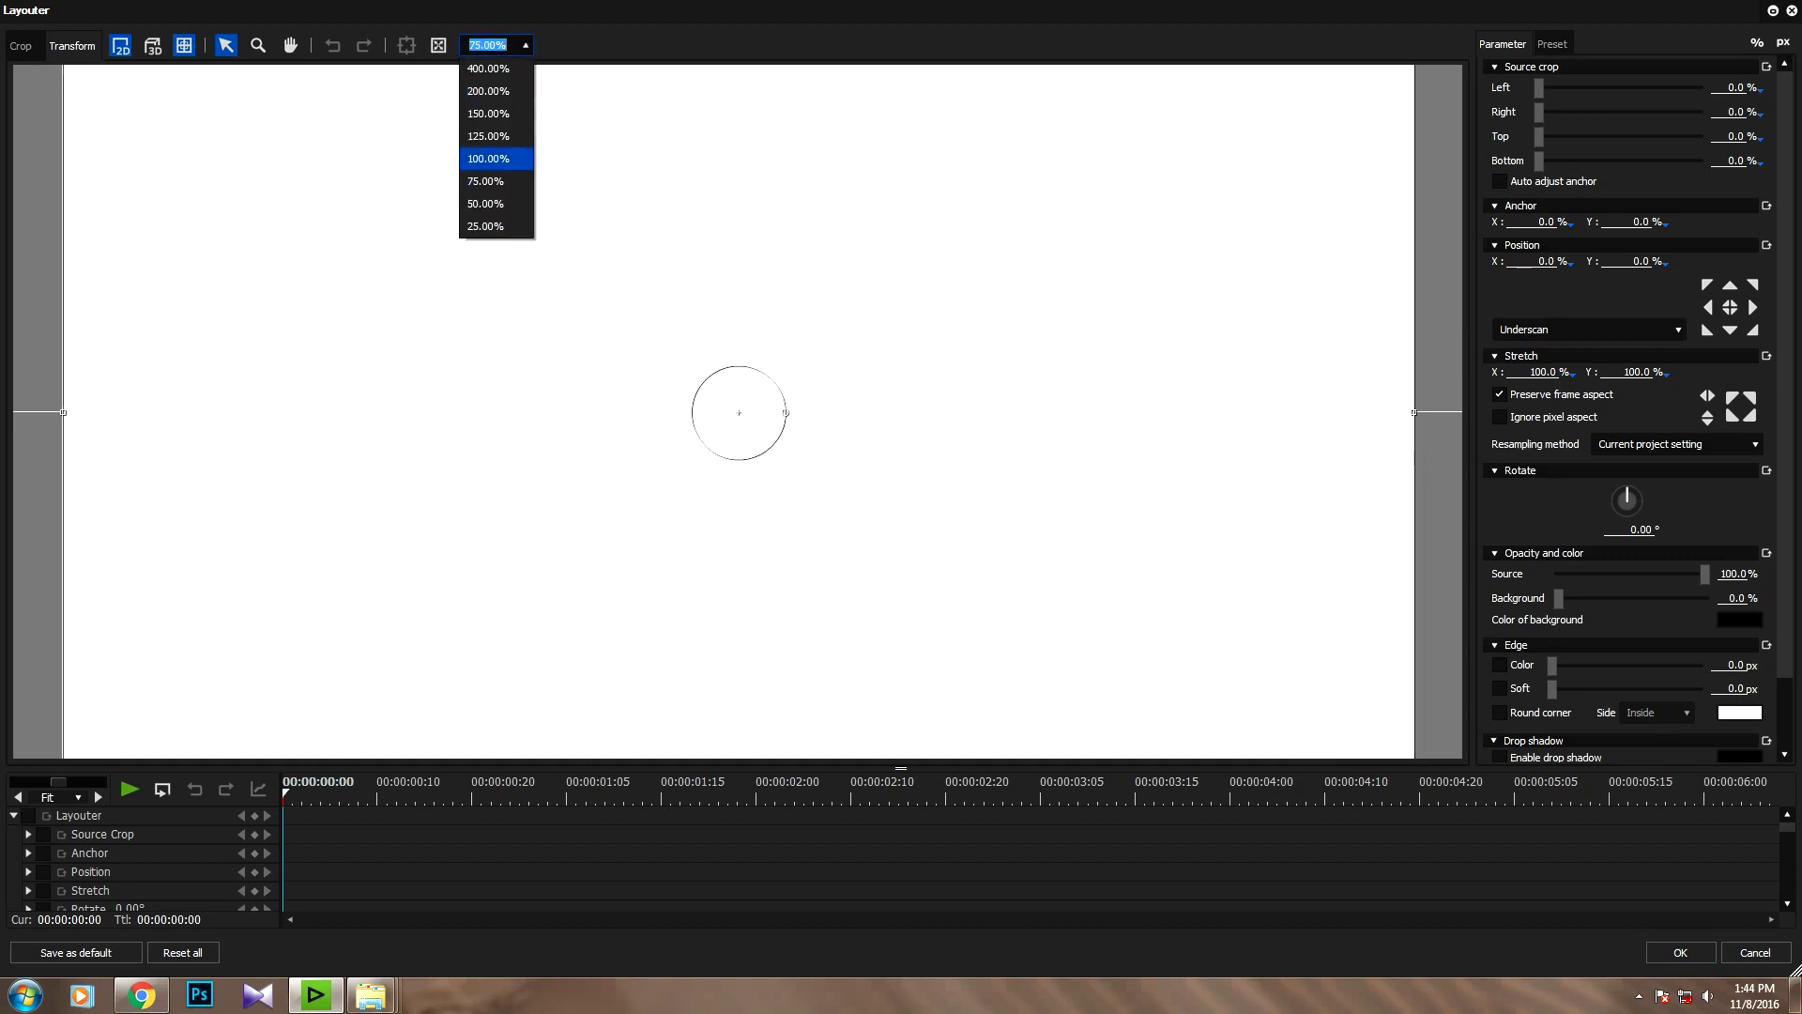
click(494, 203)
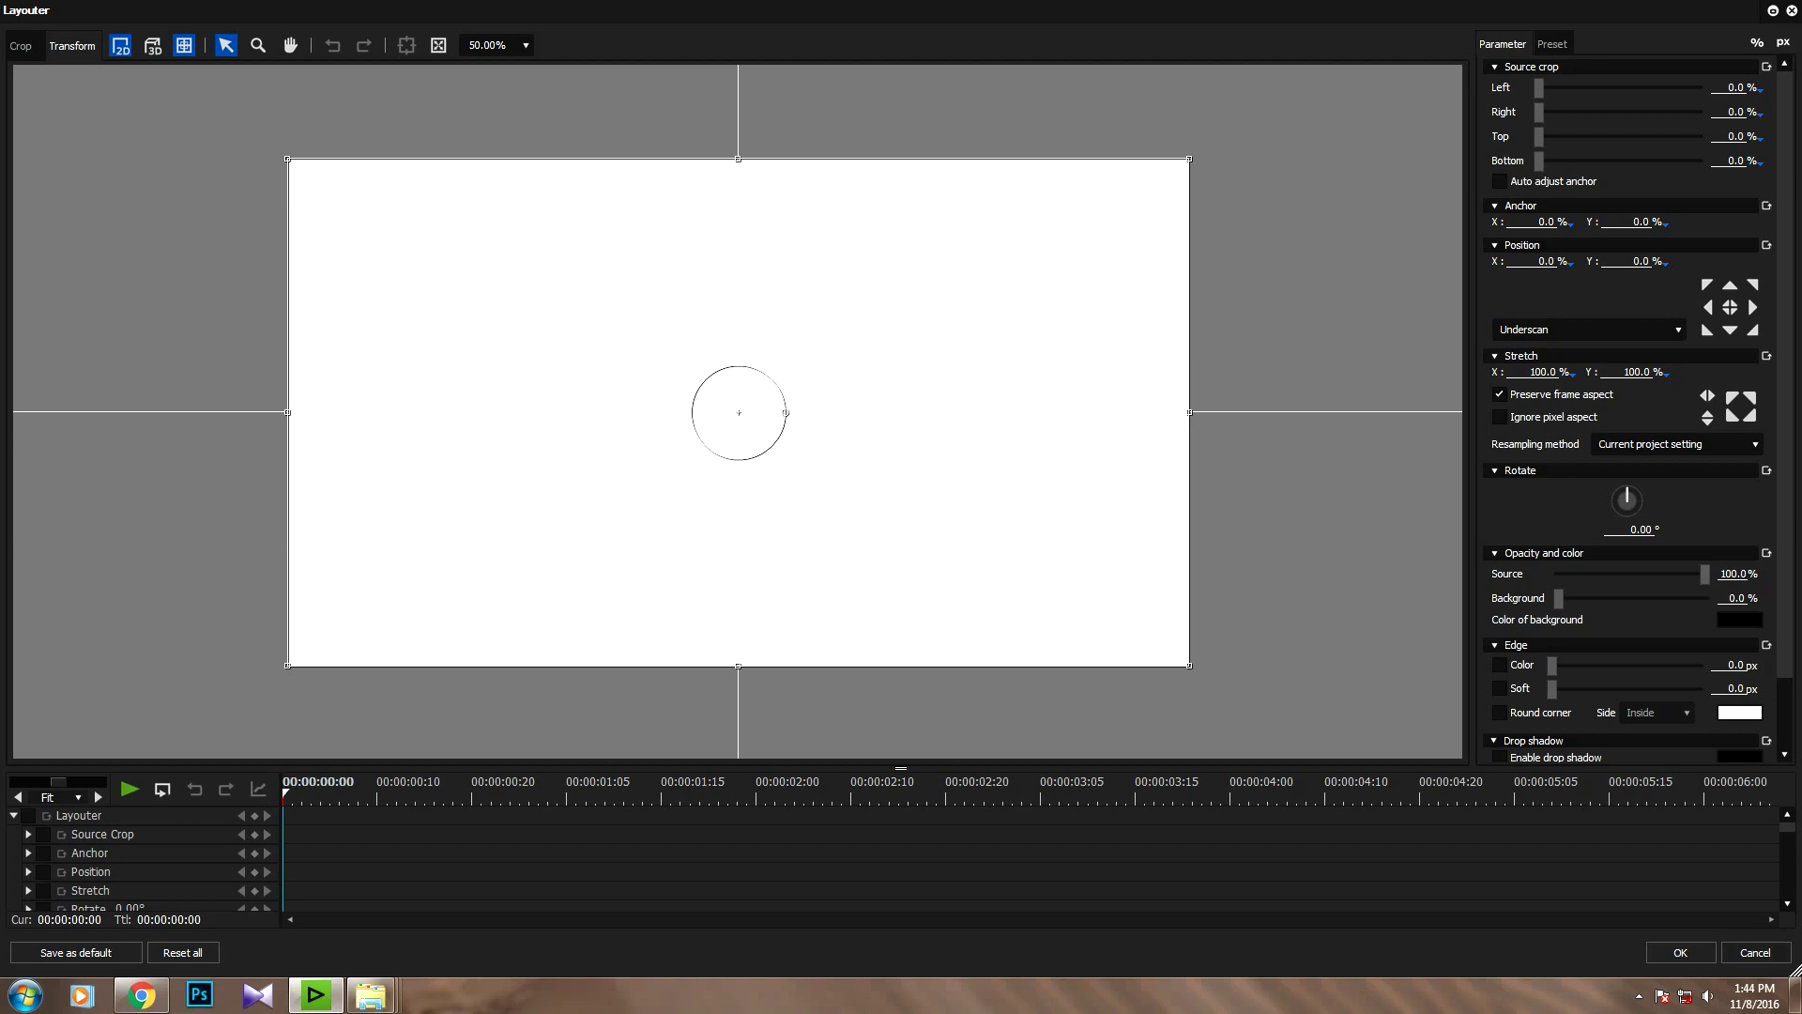
key(Escape)
Step: Apply the Mask video filter to the color matte clip on track 2 V
click(285, 725)
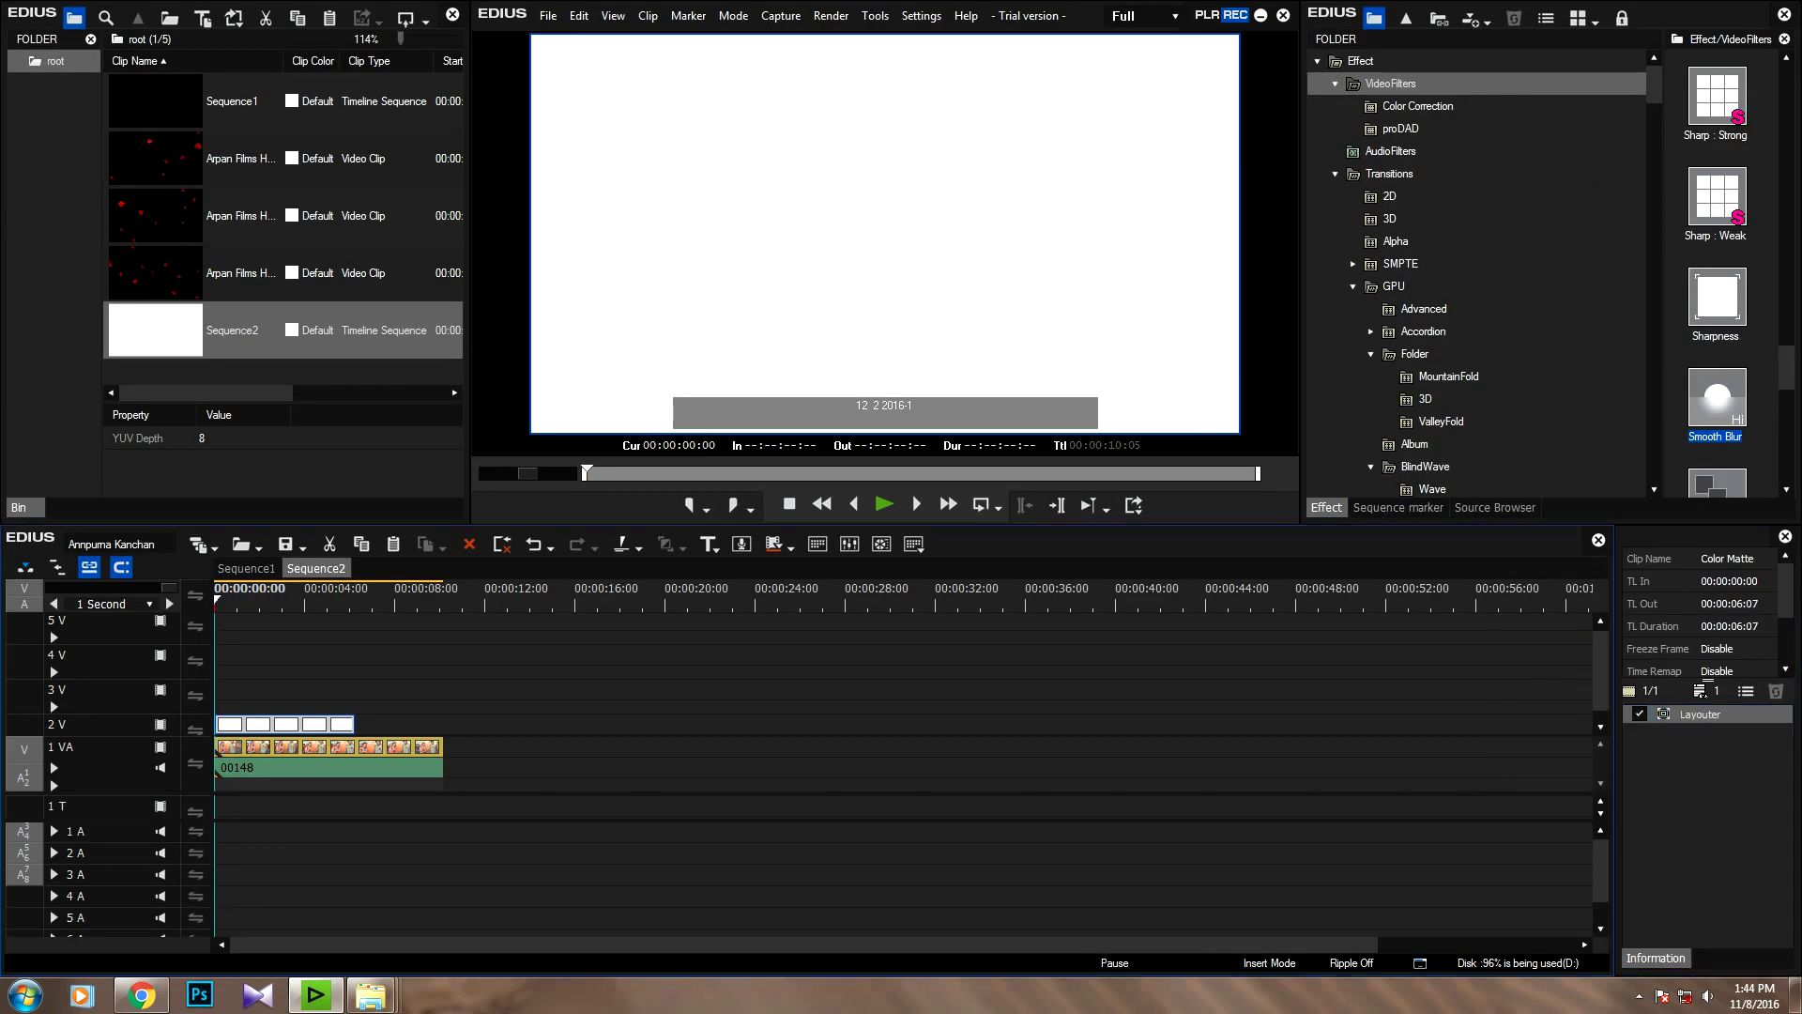
scroll(1716, 272, down, 5)
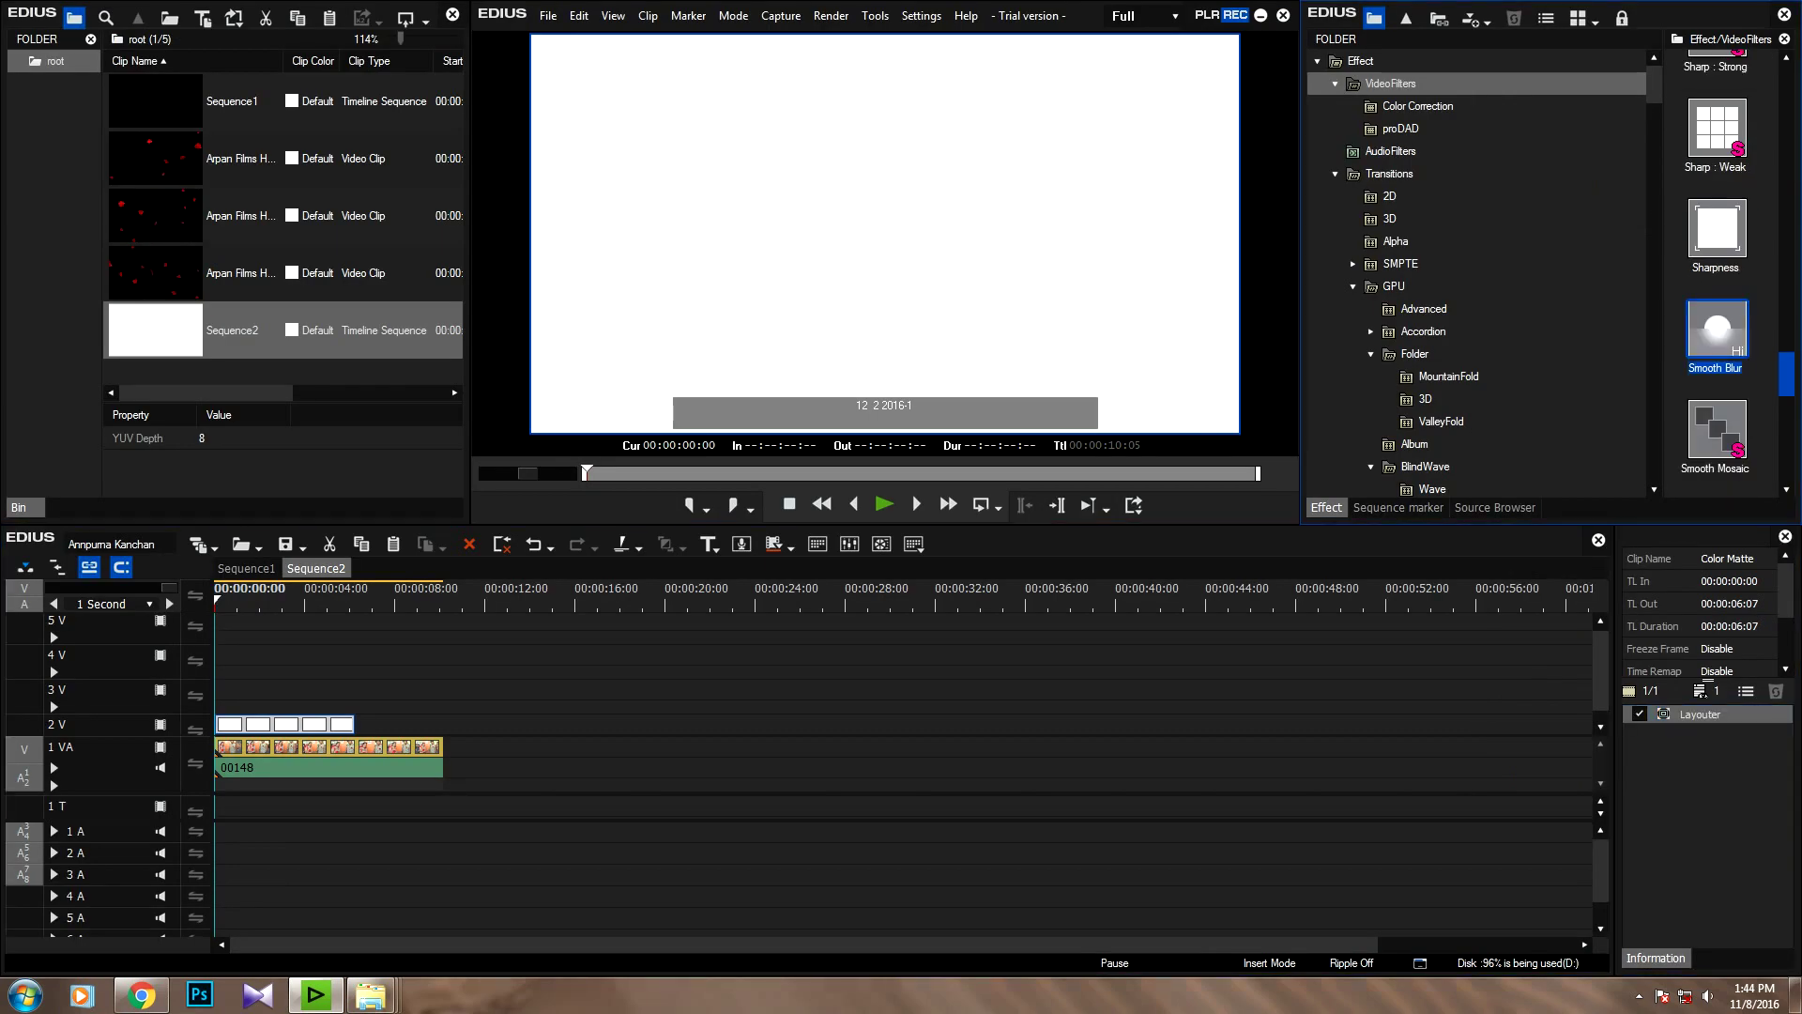
scroll(1716, 272, down, 4)
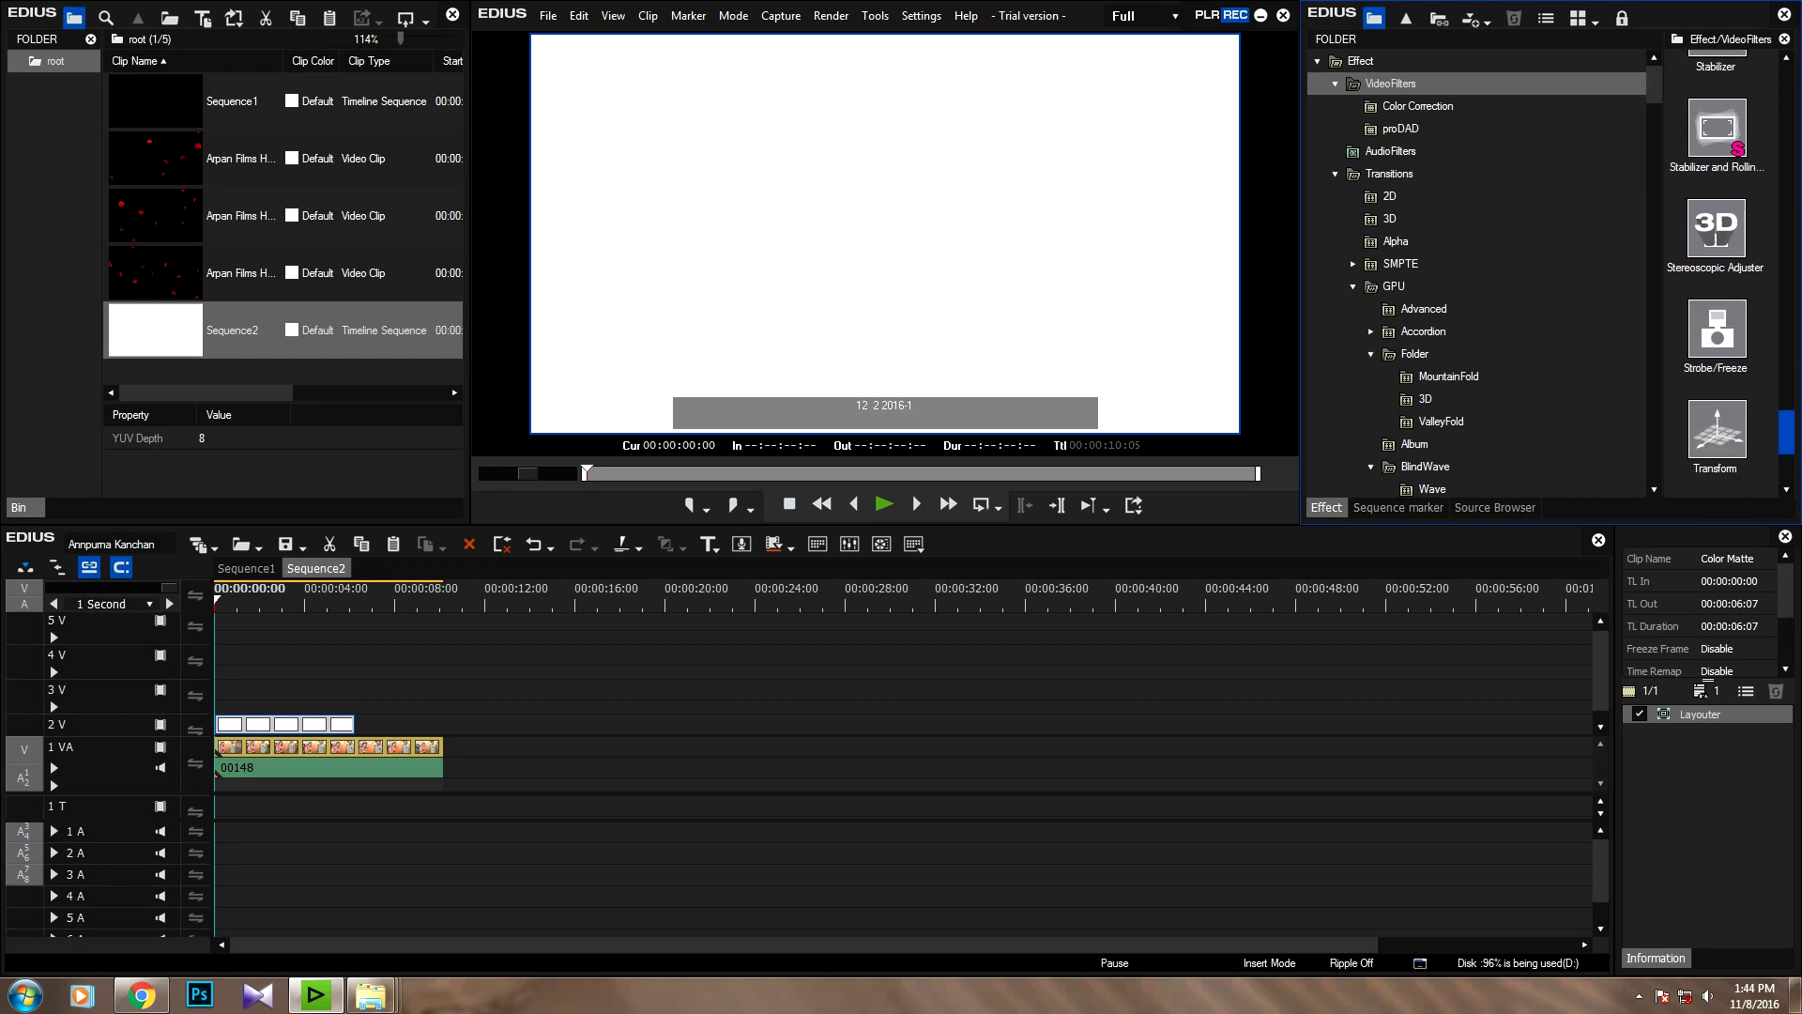
scroll(1716, 272, up, 10)
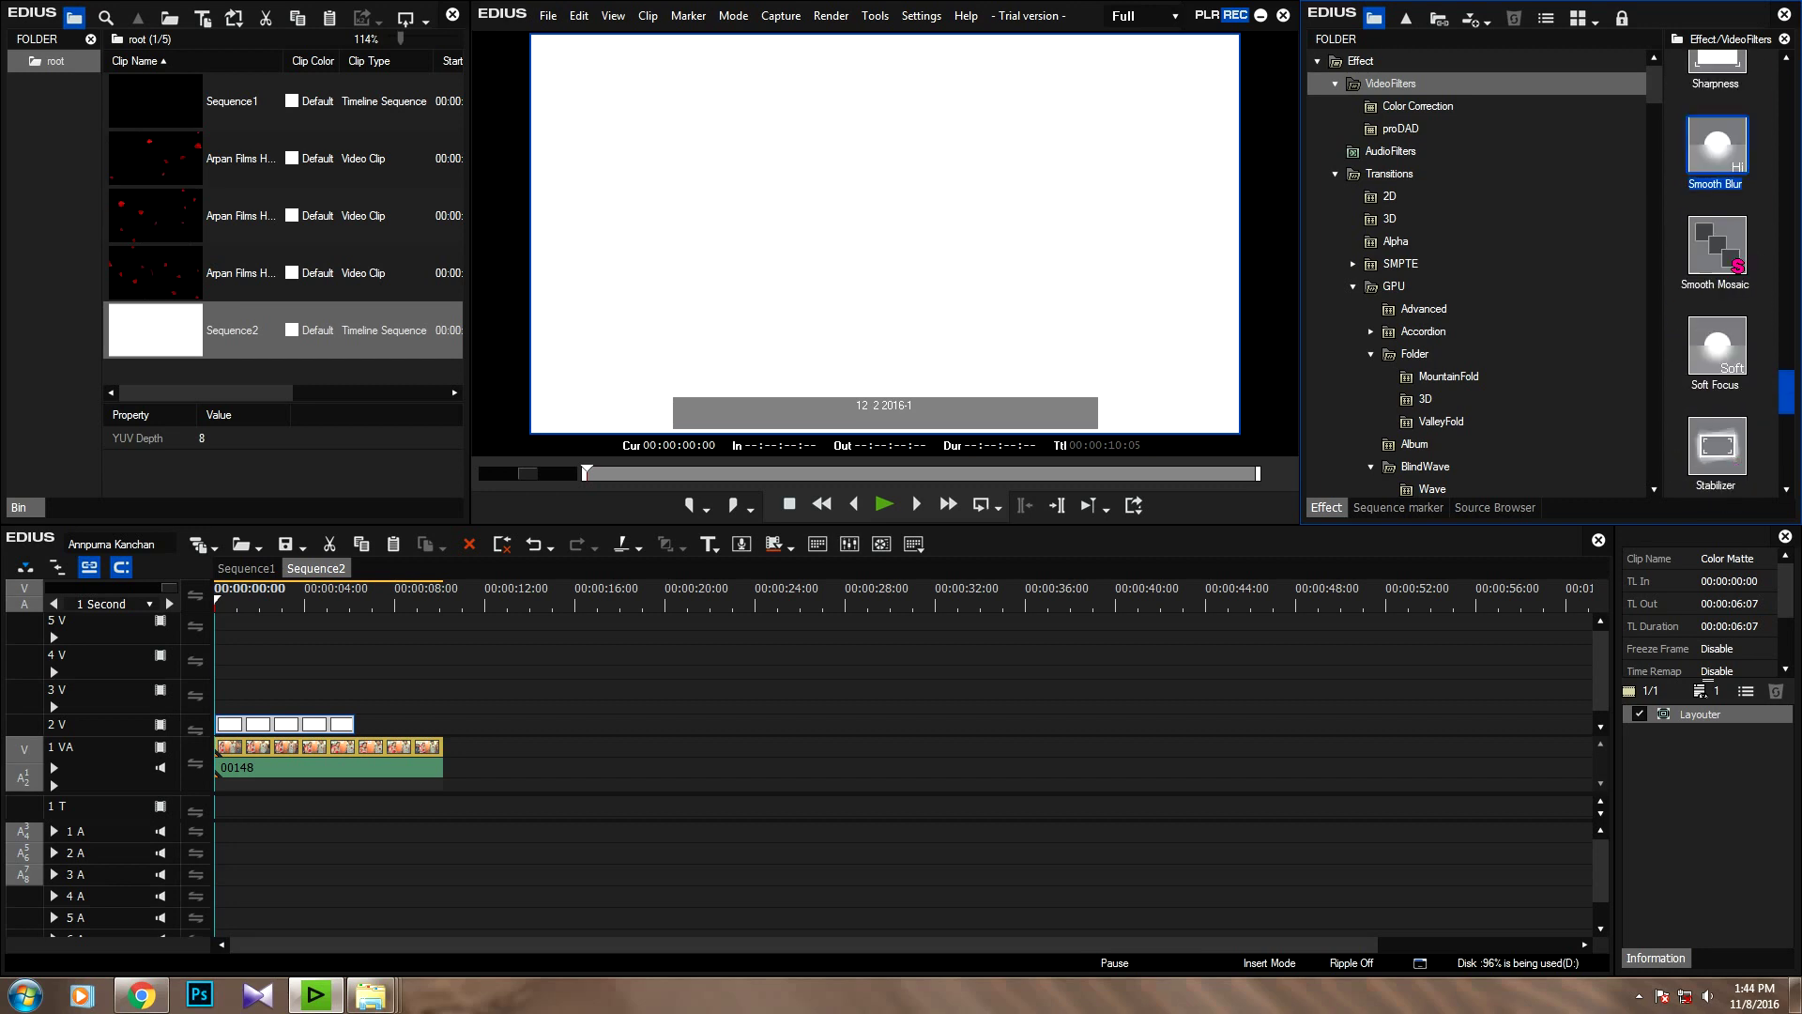
scroll(1716, 272, up, 4)
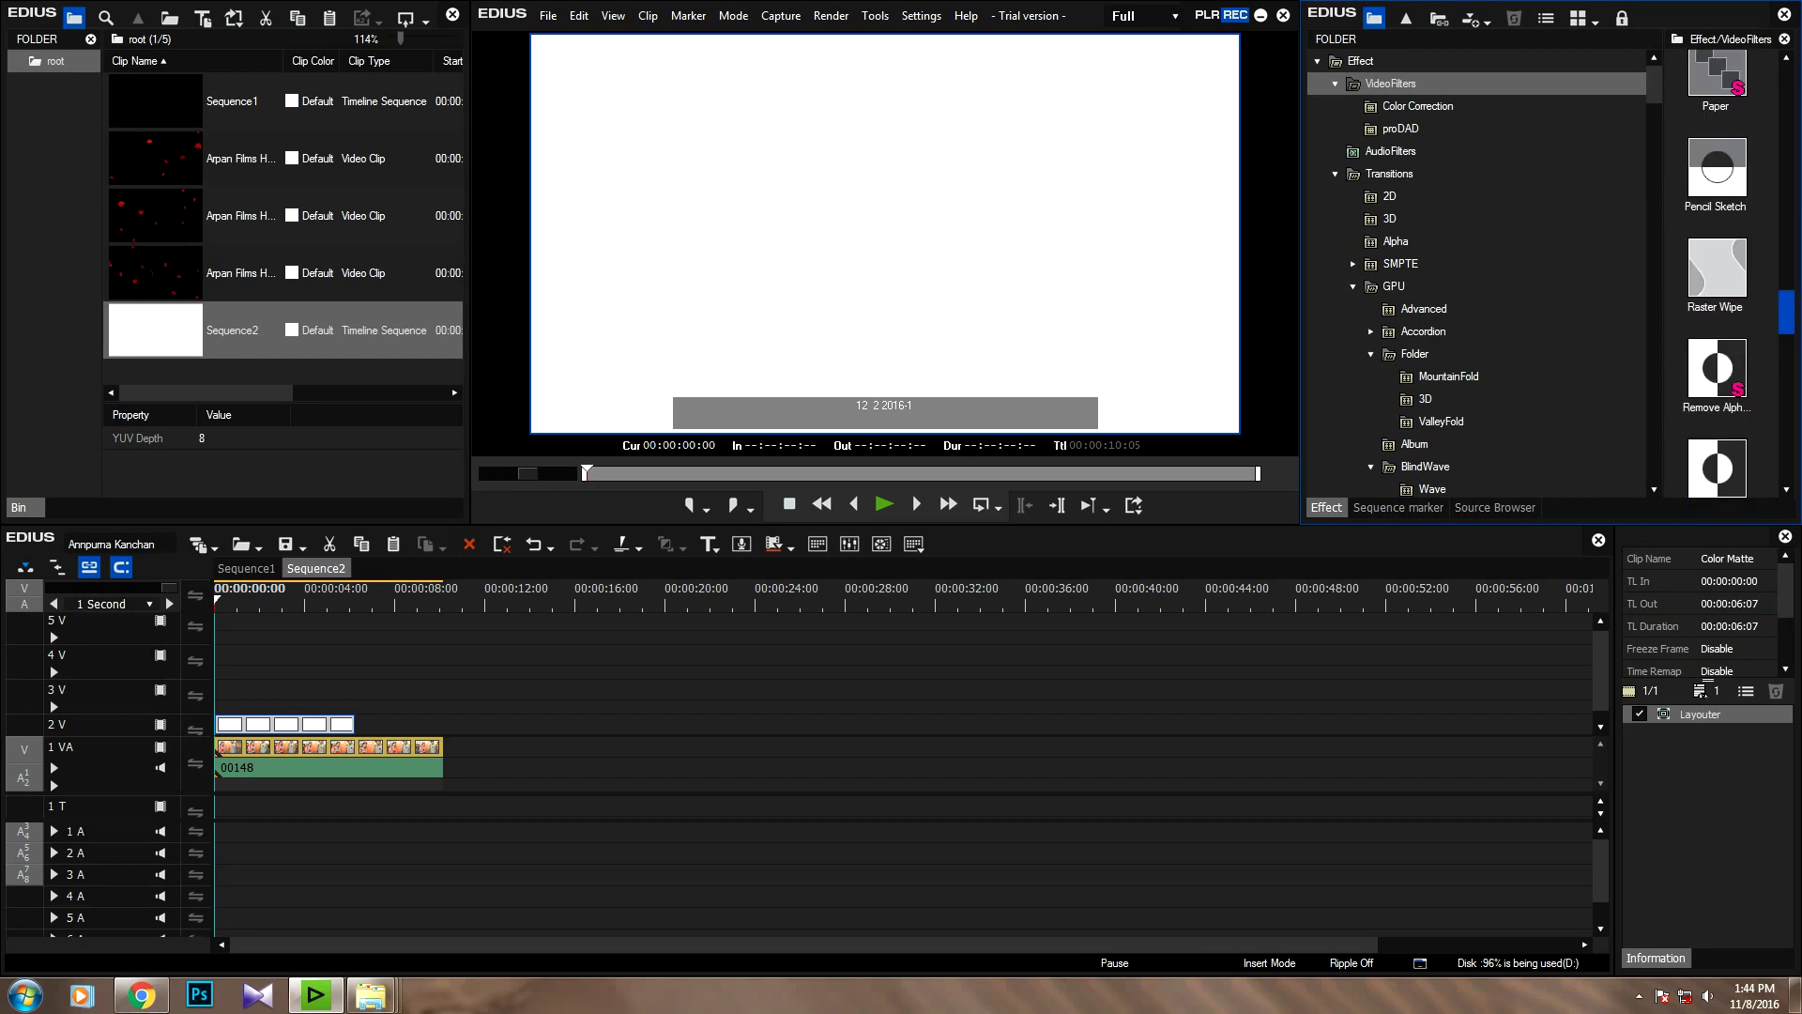
scroll(1716, 272, up, 4)
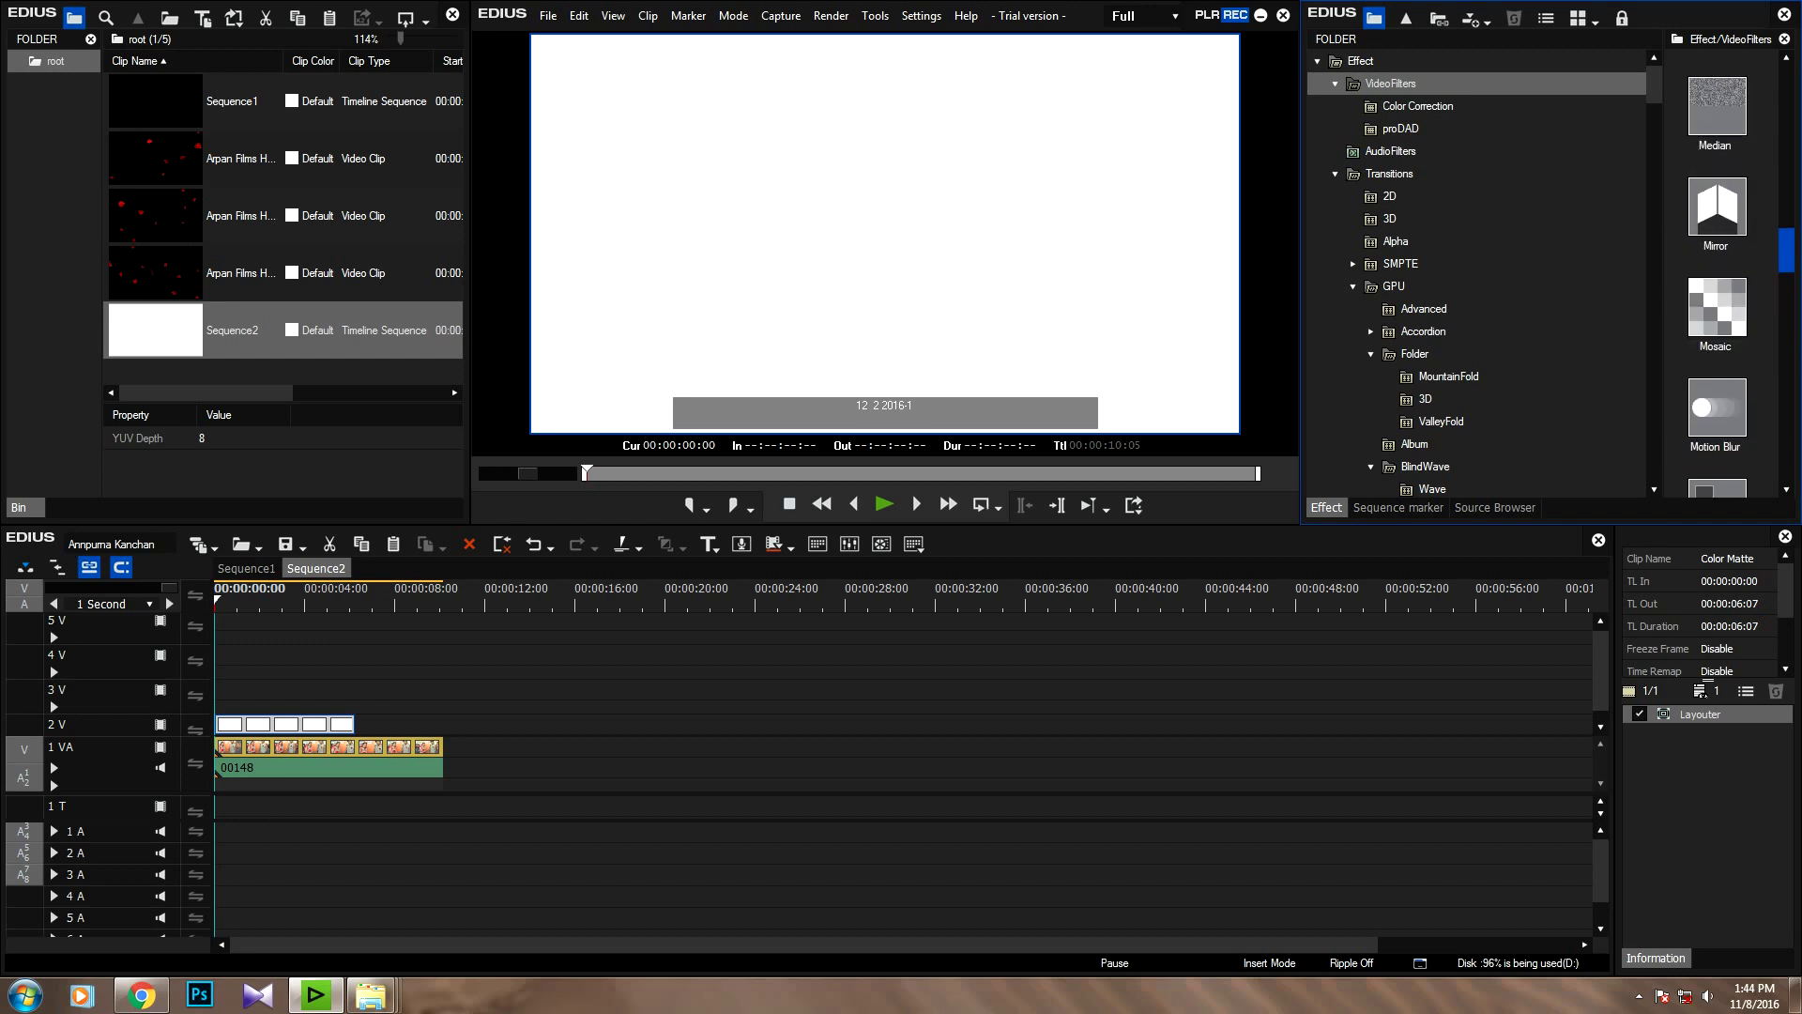
drag(1717, 150, 281, 724)
Step: Open the matte's mask settings and set the outside opacity to 0%
double_click(1692, 732)
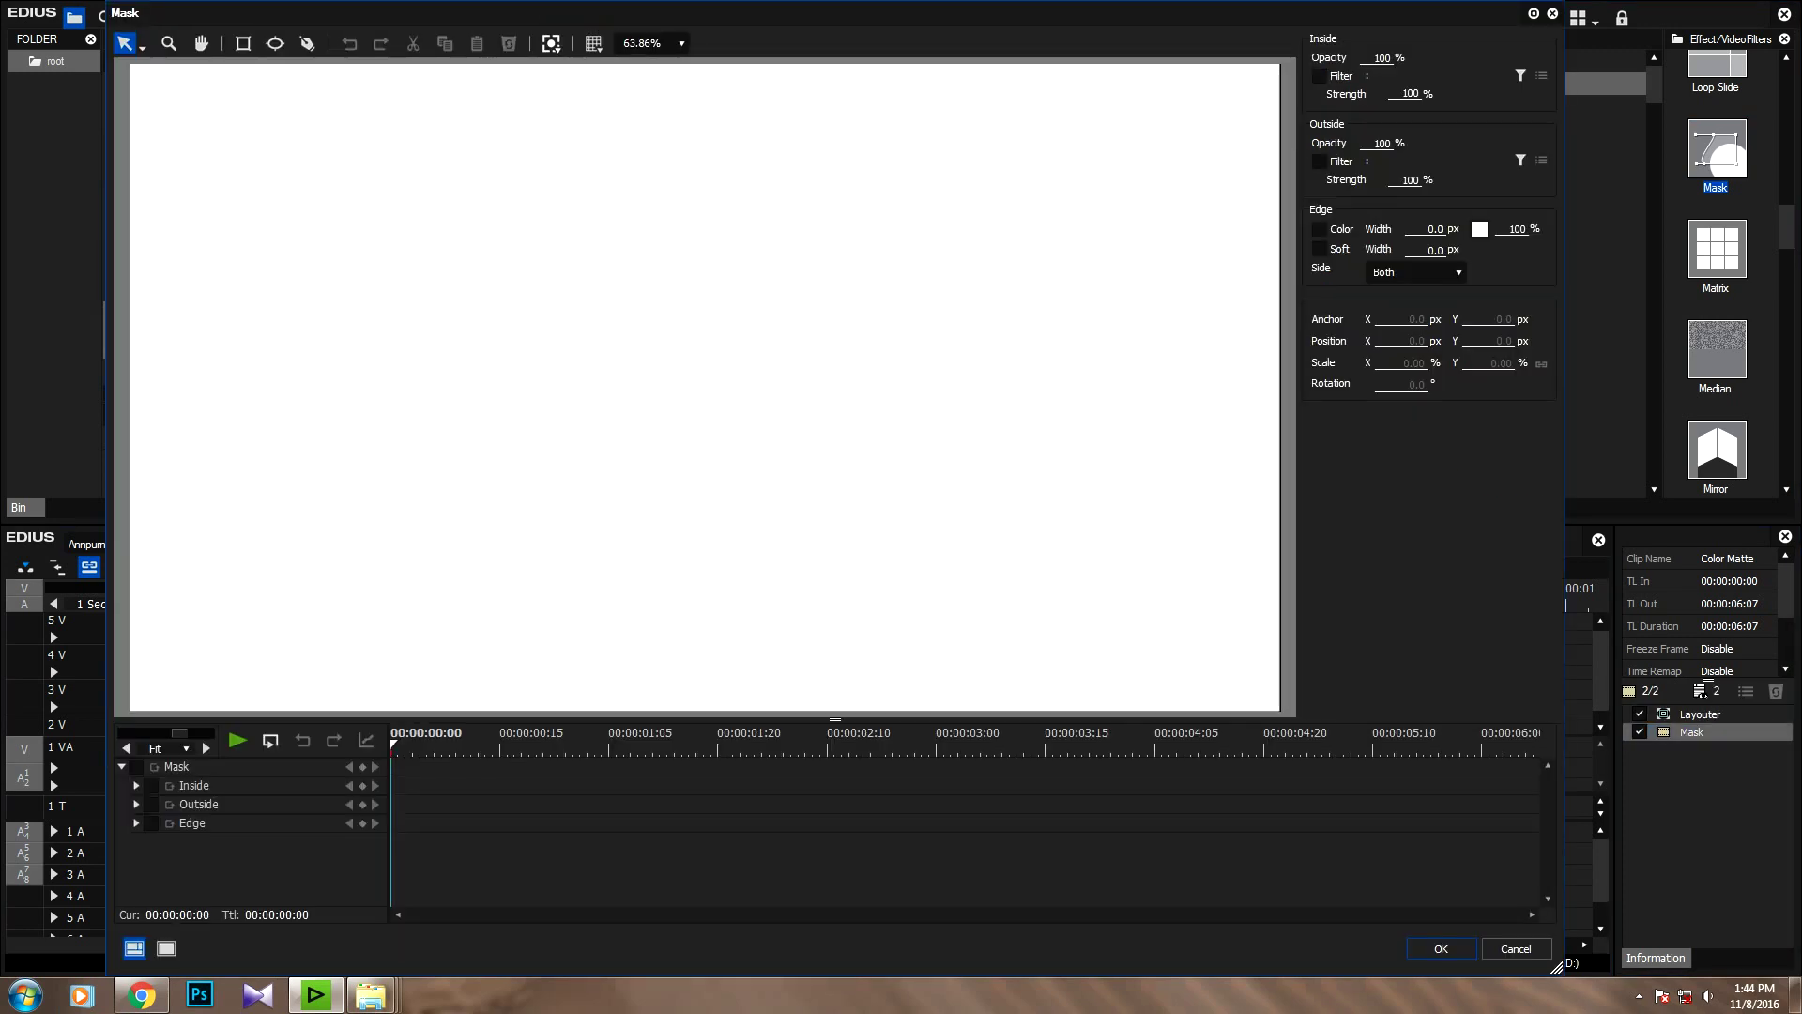
click(1382, 143)
text(0)
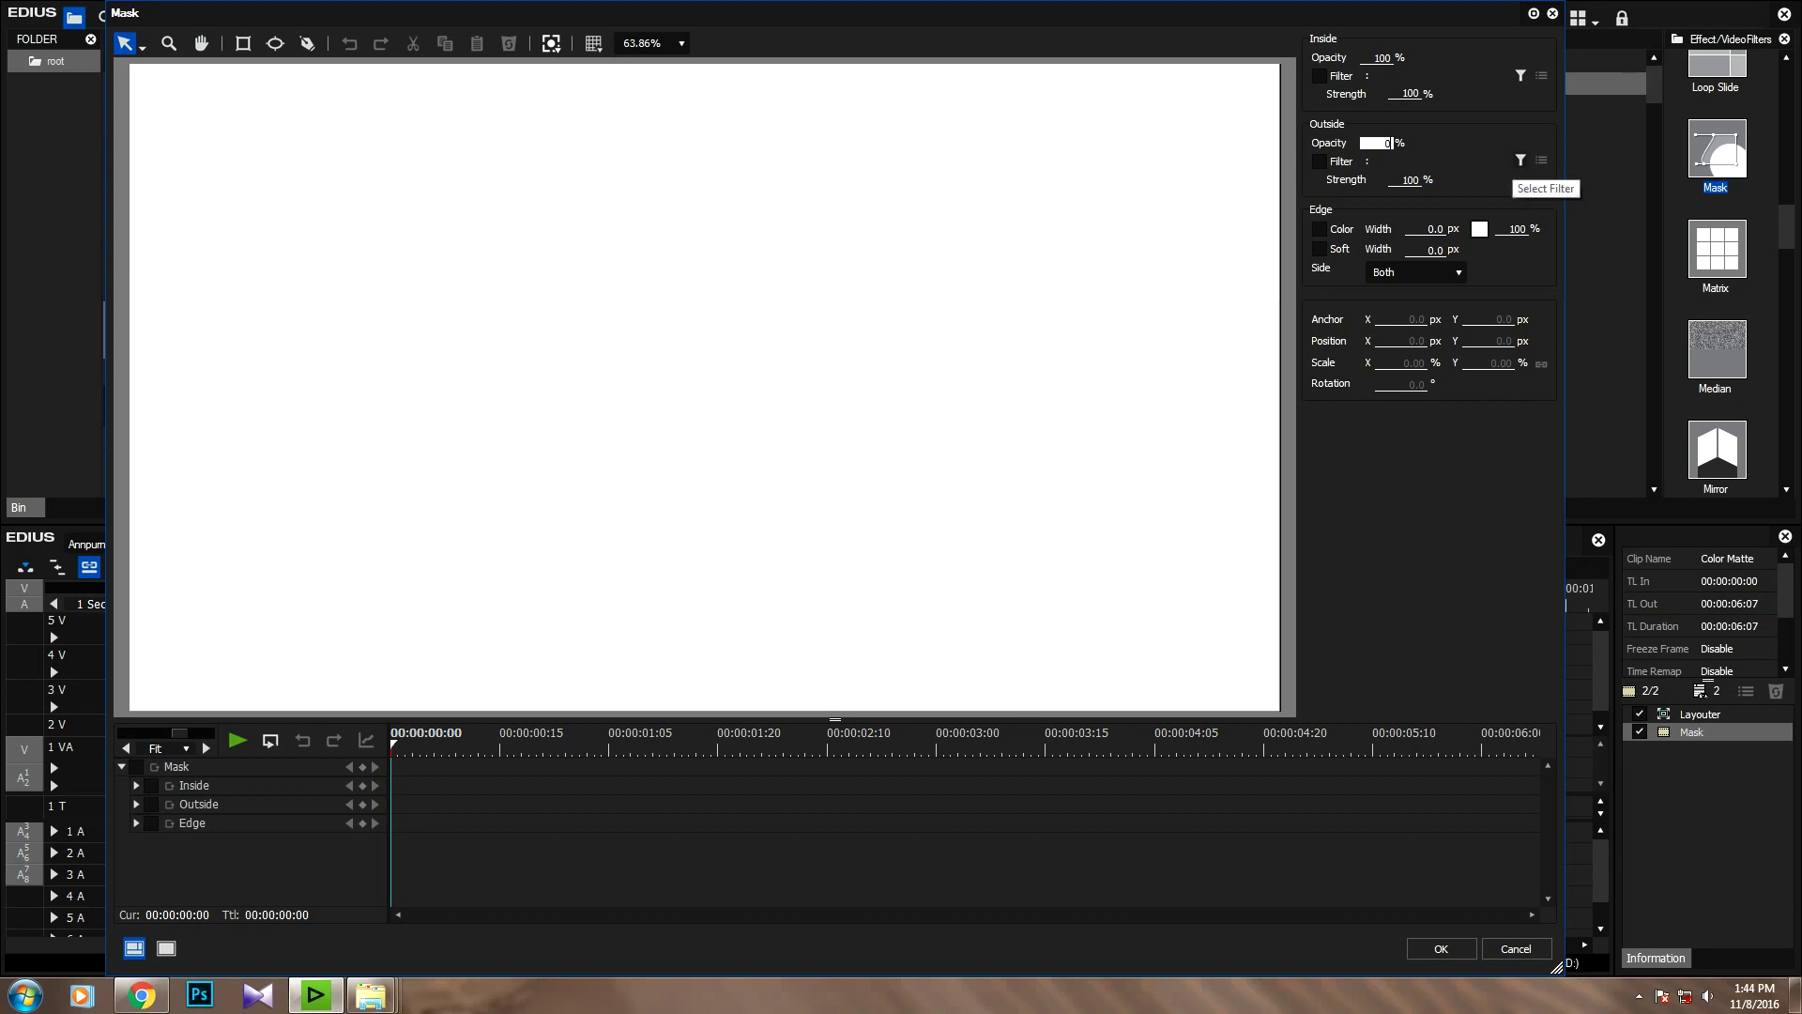
Step: Draw a tall, narrow rectangular mask near the frame's left edge, rotate it 22.4°, and copy the rotation value
click(682, 43)
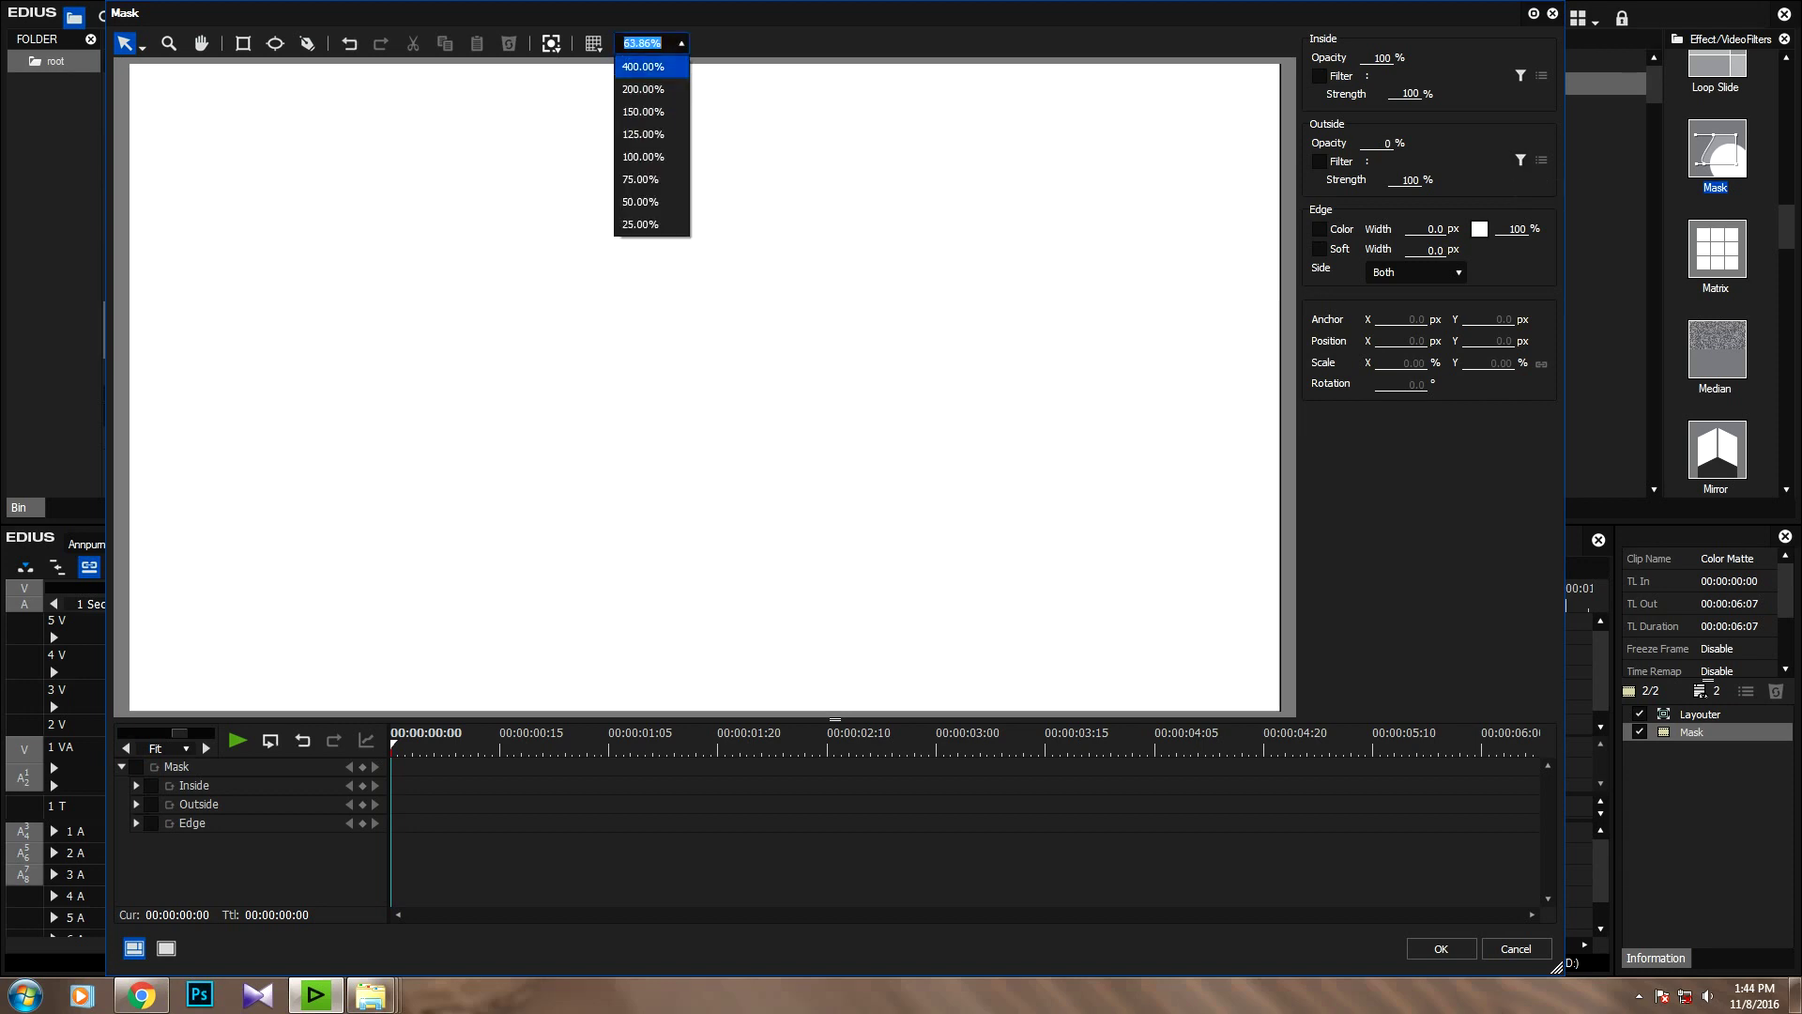
click(641, 202)
click(244, 44)
drag(331, 123, 404, 658)
double_click(1415, 384)
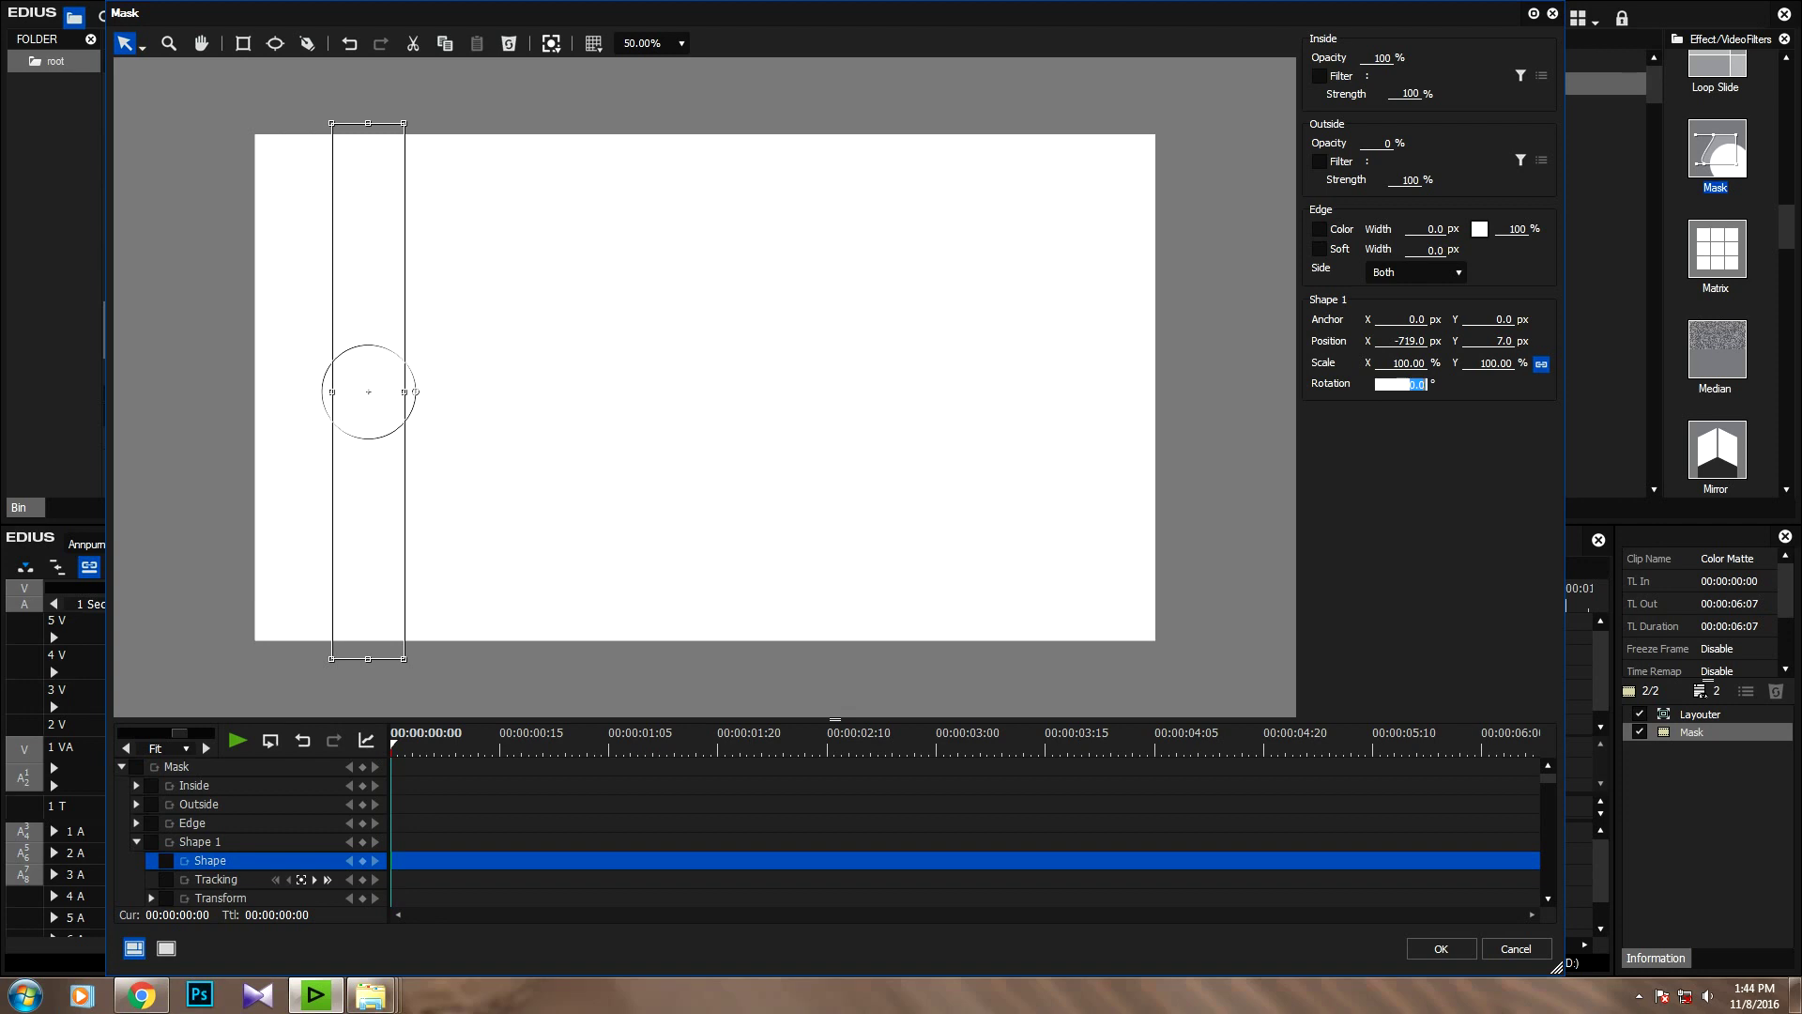
text(22.4)
key(Return)
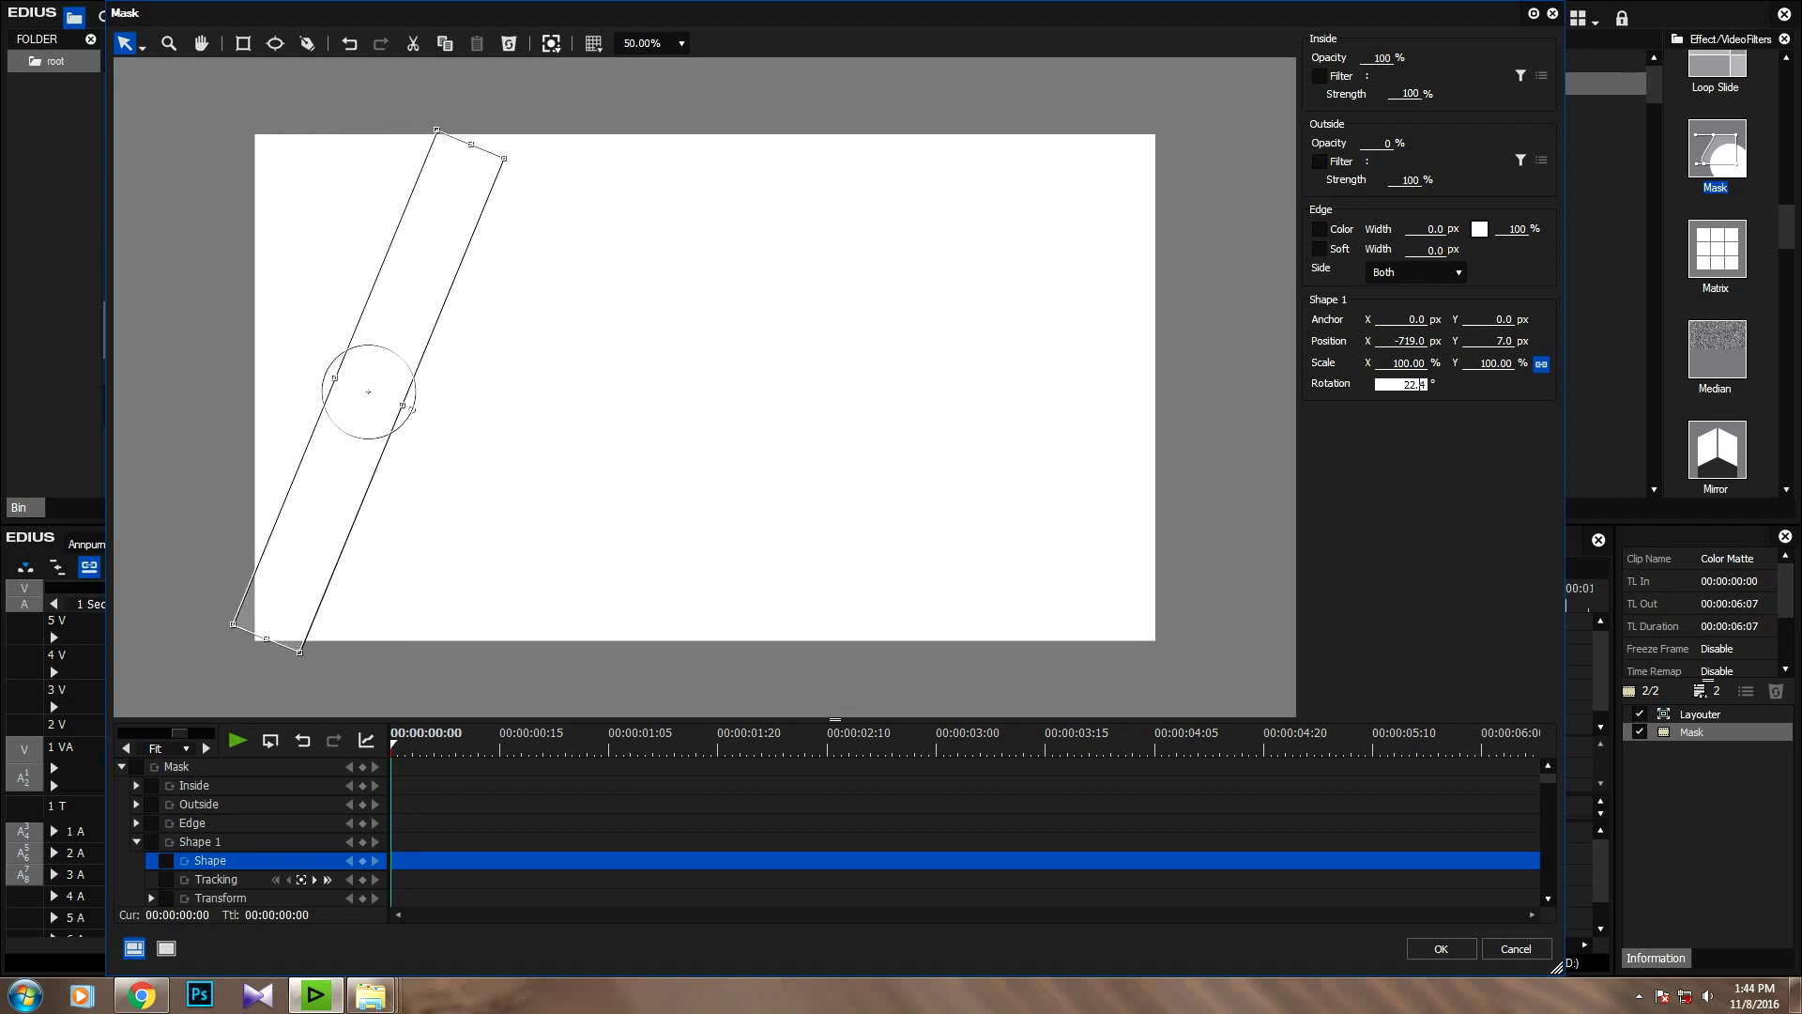
double_click(1423, 384)
key(ctrl+c)
key(Return)
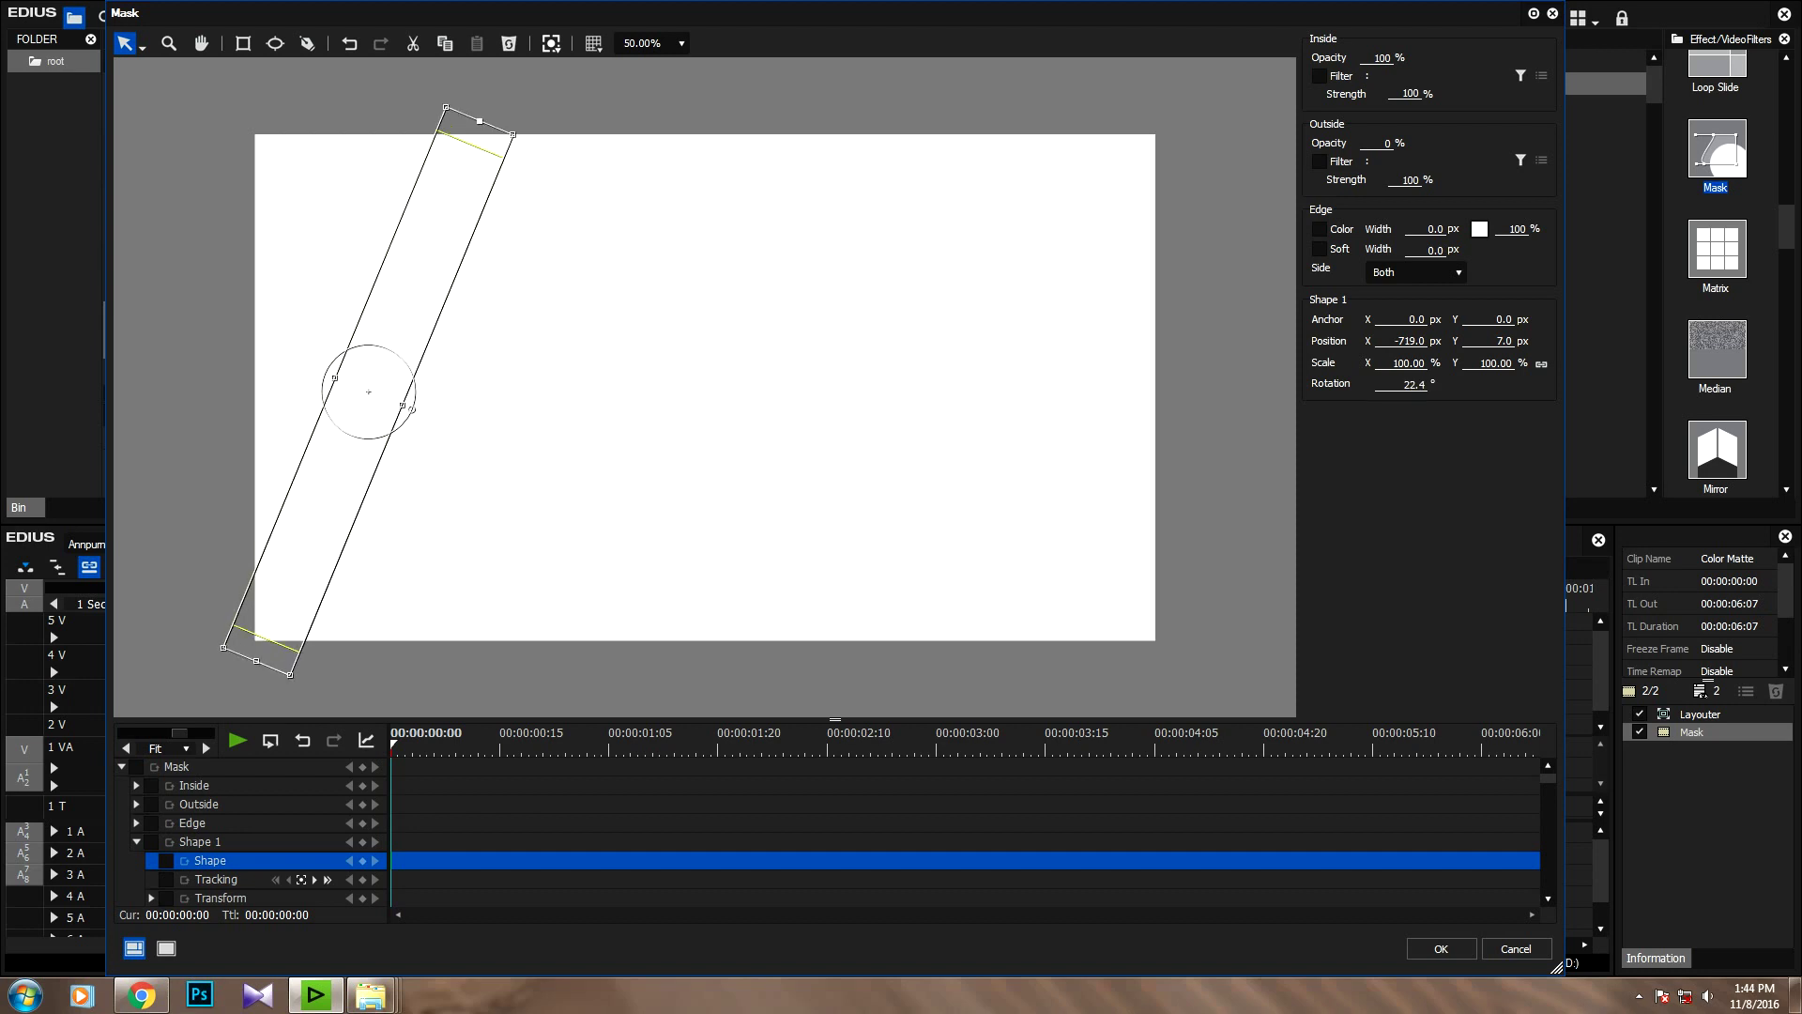
Step: Stretch the first strip to about 113.64% vertical scale and move it to about X -643, Y 3 px
drag(483, 111, 485, 110)
drag(416, 272, 458, 272)
drag(410, 390, 403, 390)
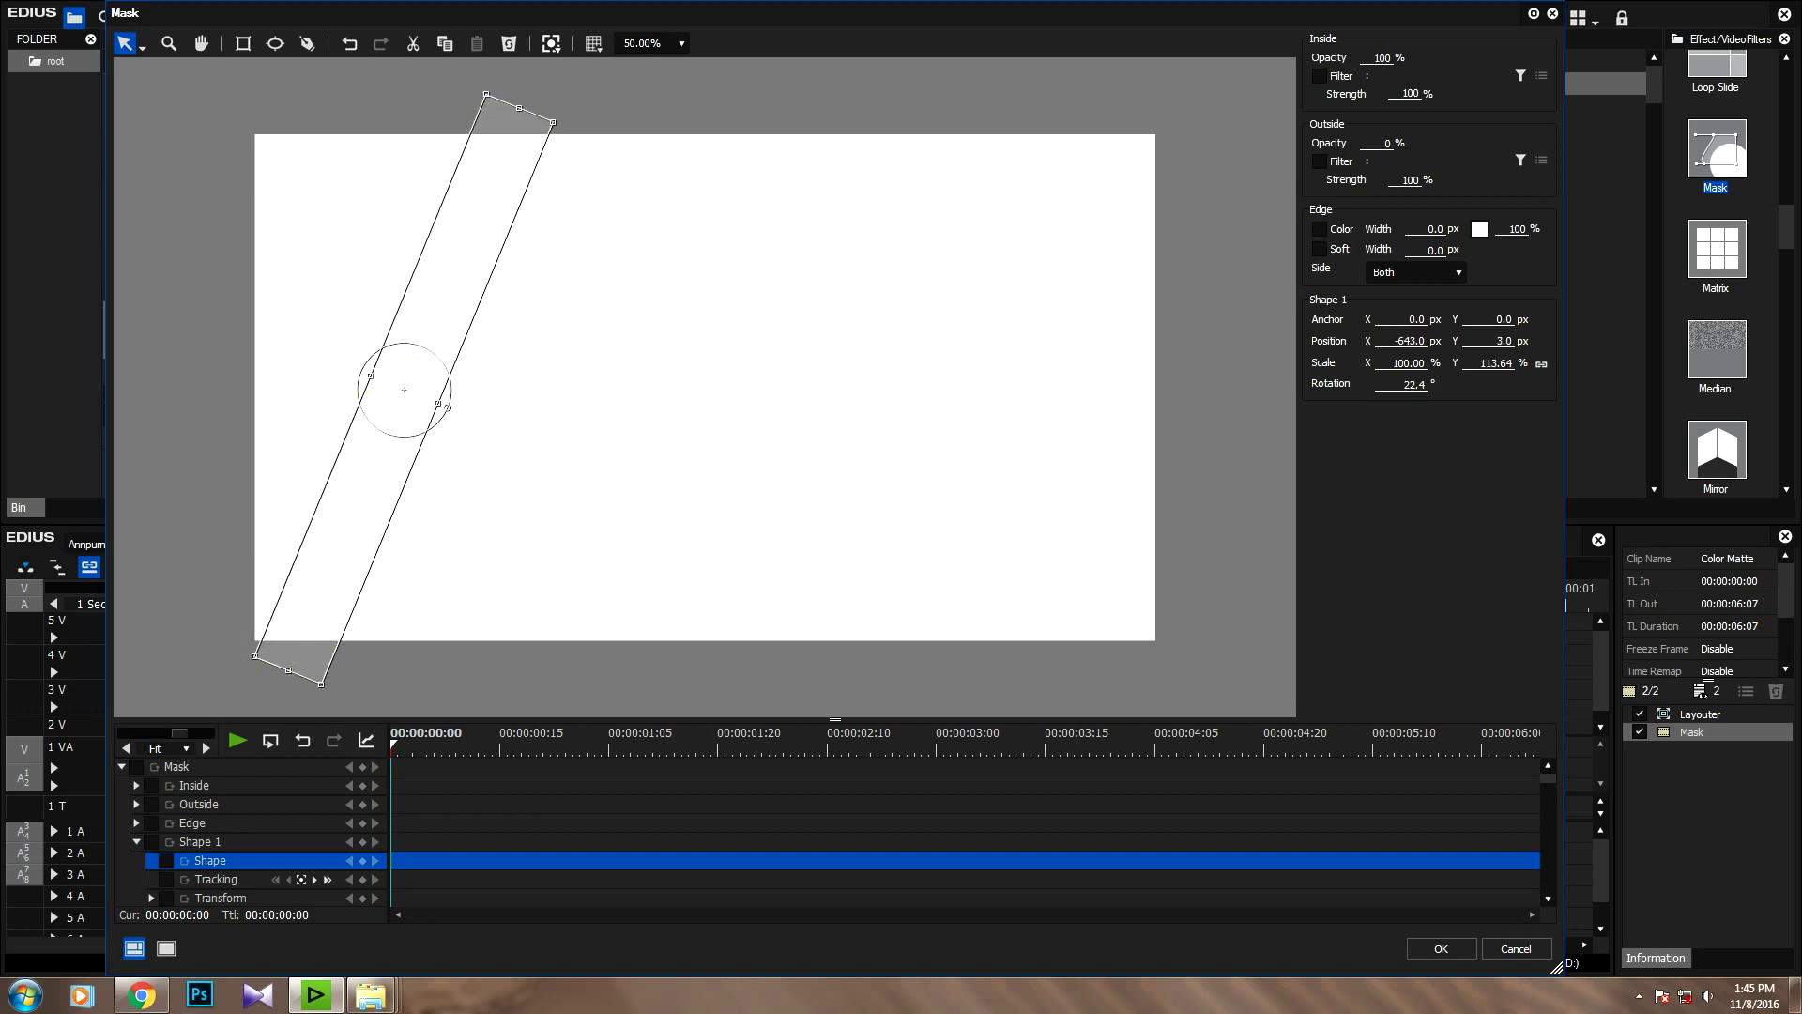
Step: Add a second rectangular mask strip rotated 22.4°, scaled to about 103.49%, near the frame center at about X -16, Y -11 px
click(243, 43)
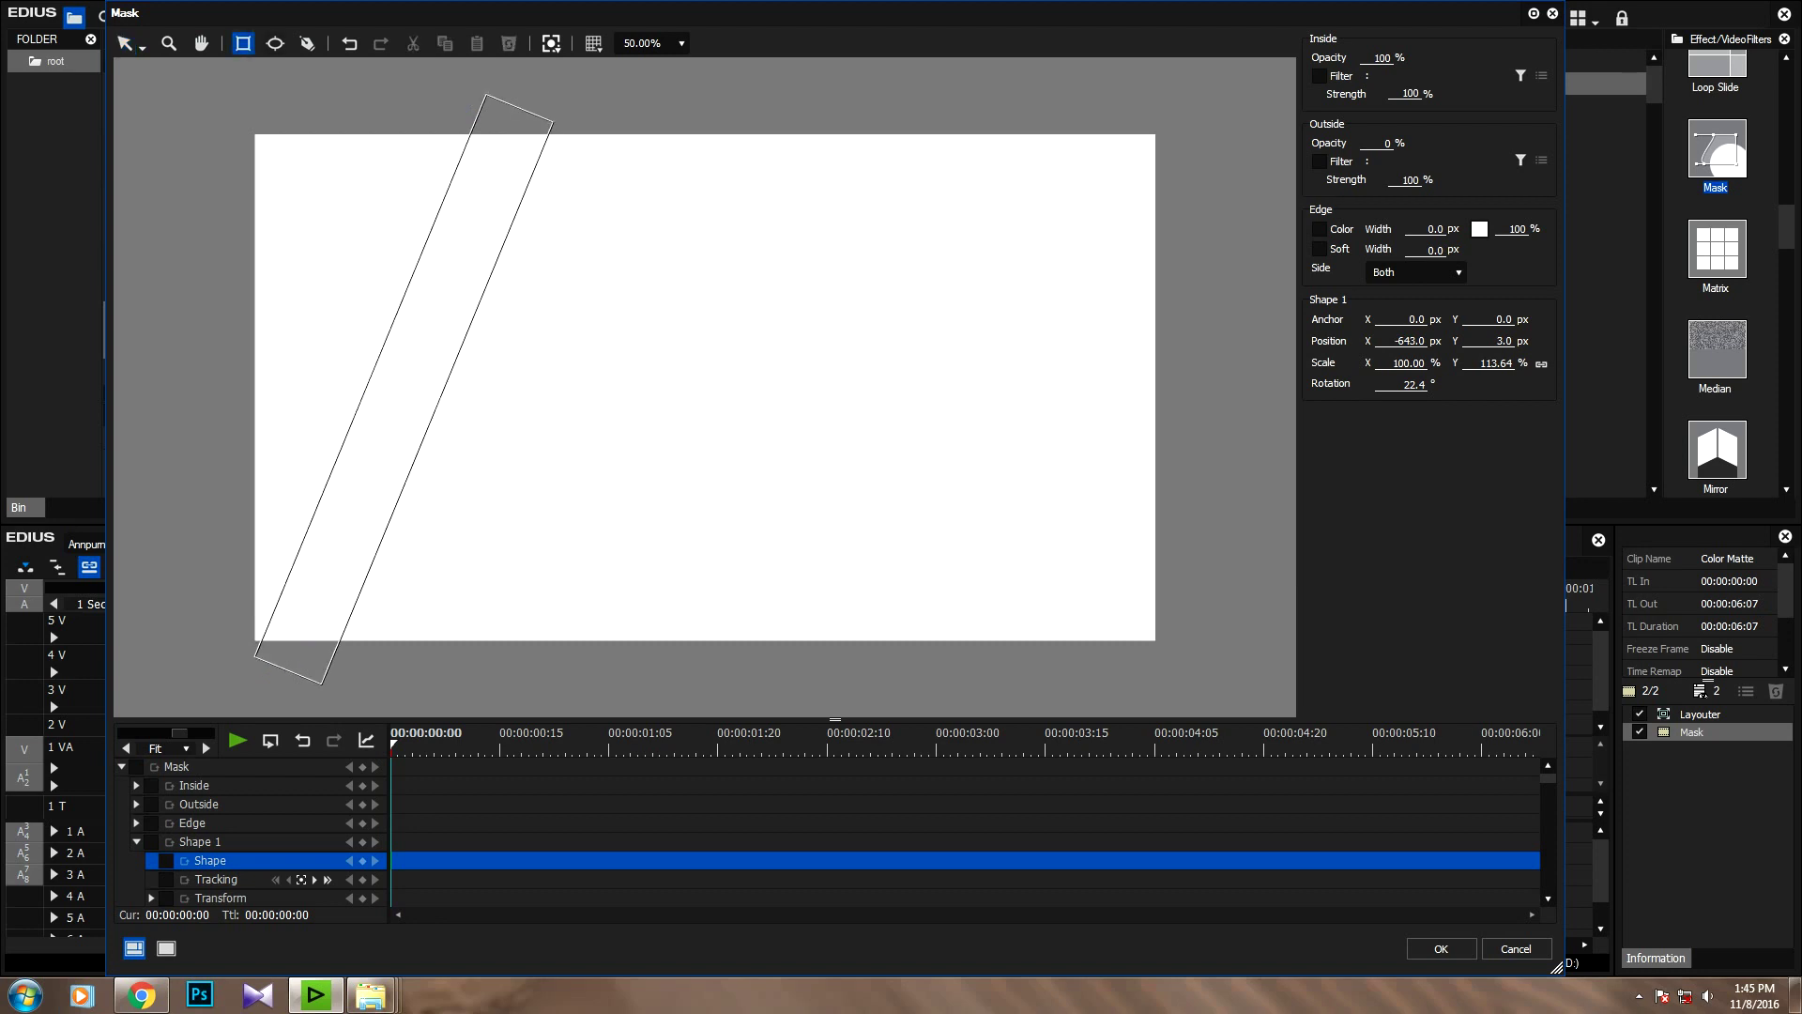
drag(745, 94, 807, 672)
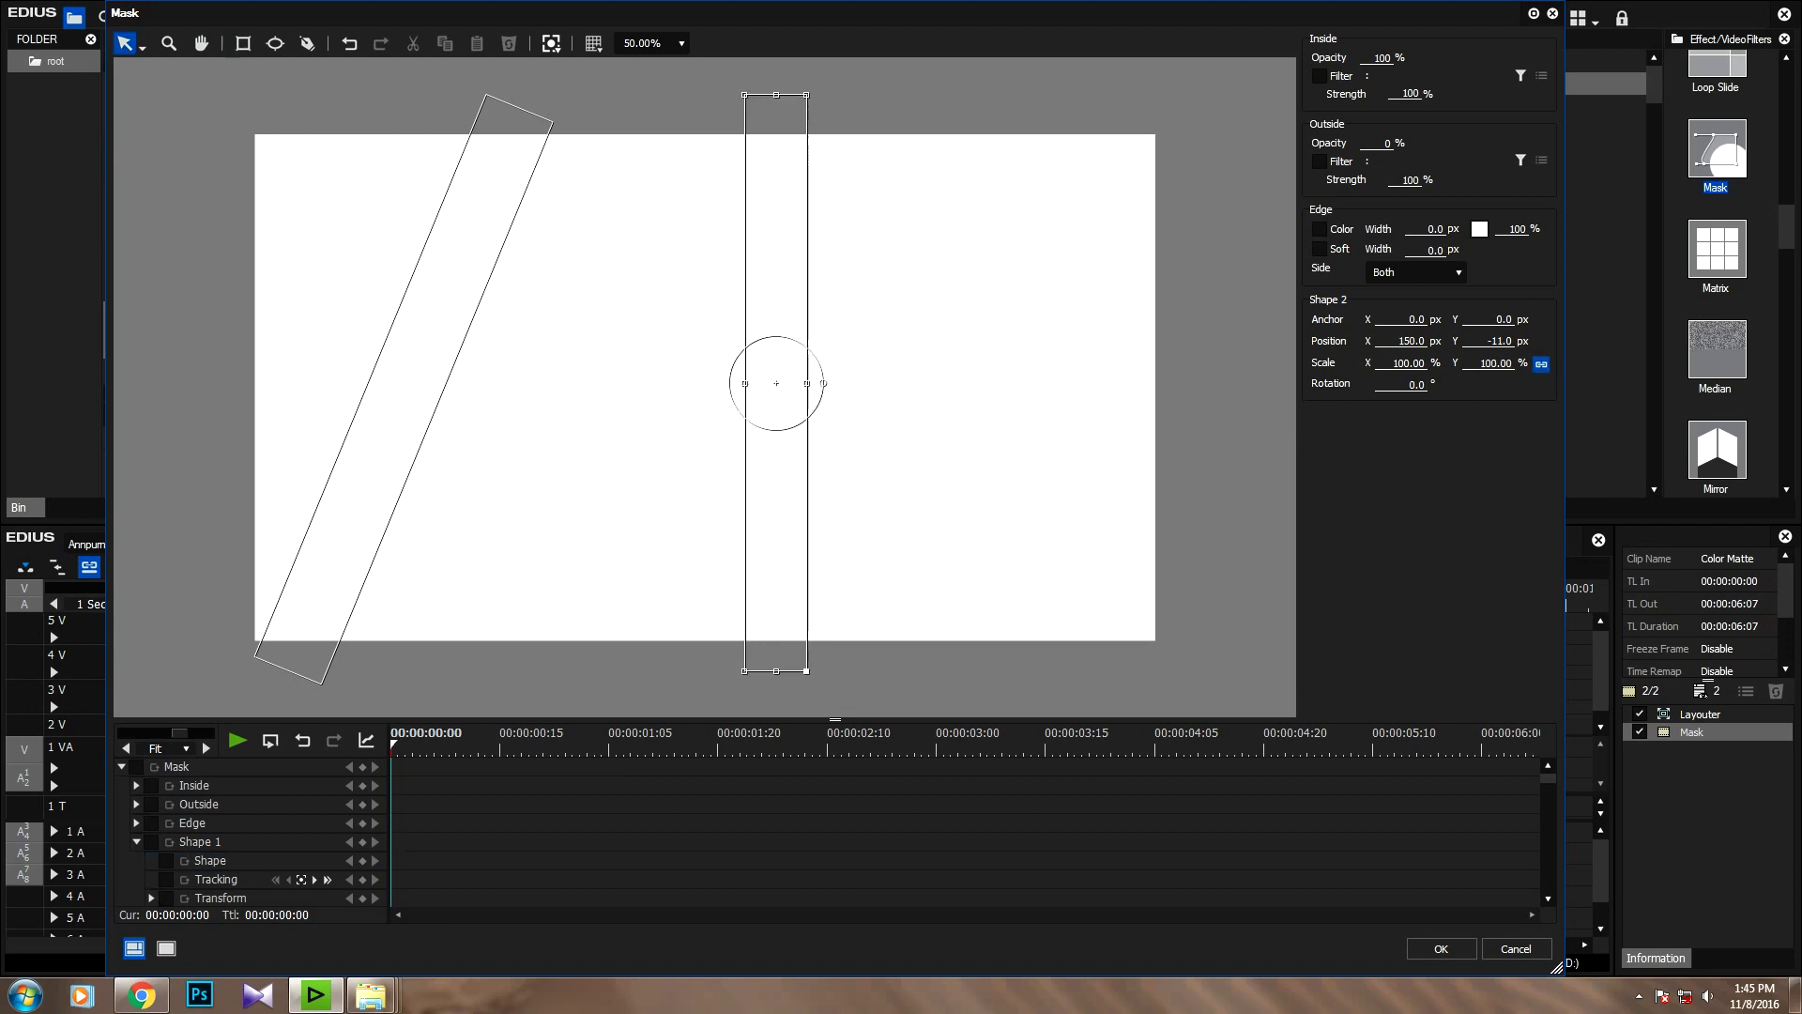
double_click(1422, 384)
key(ctrl+v)
drag(885, 116, 890, 107)
drag(777, 383, 699, 383)
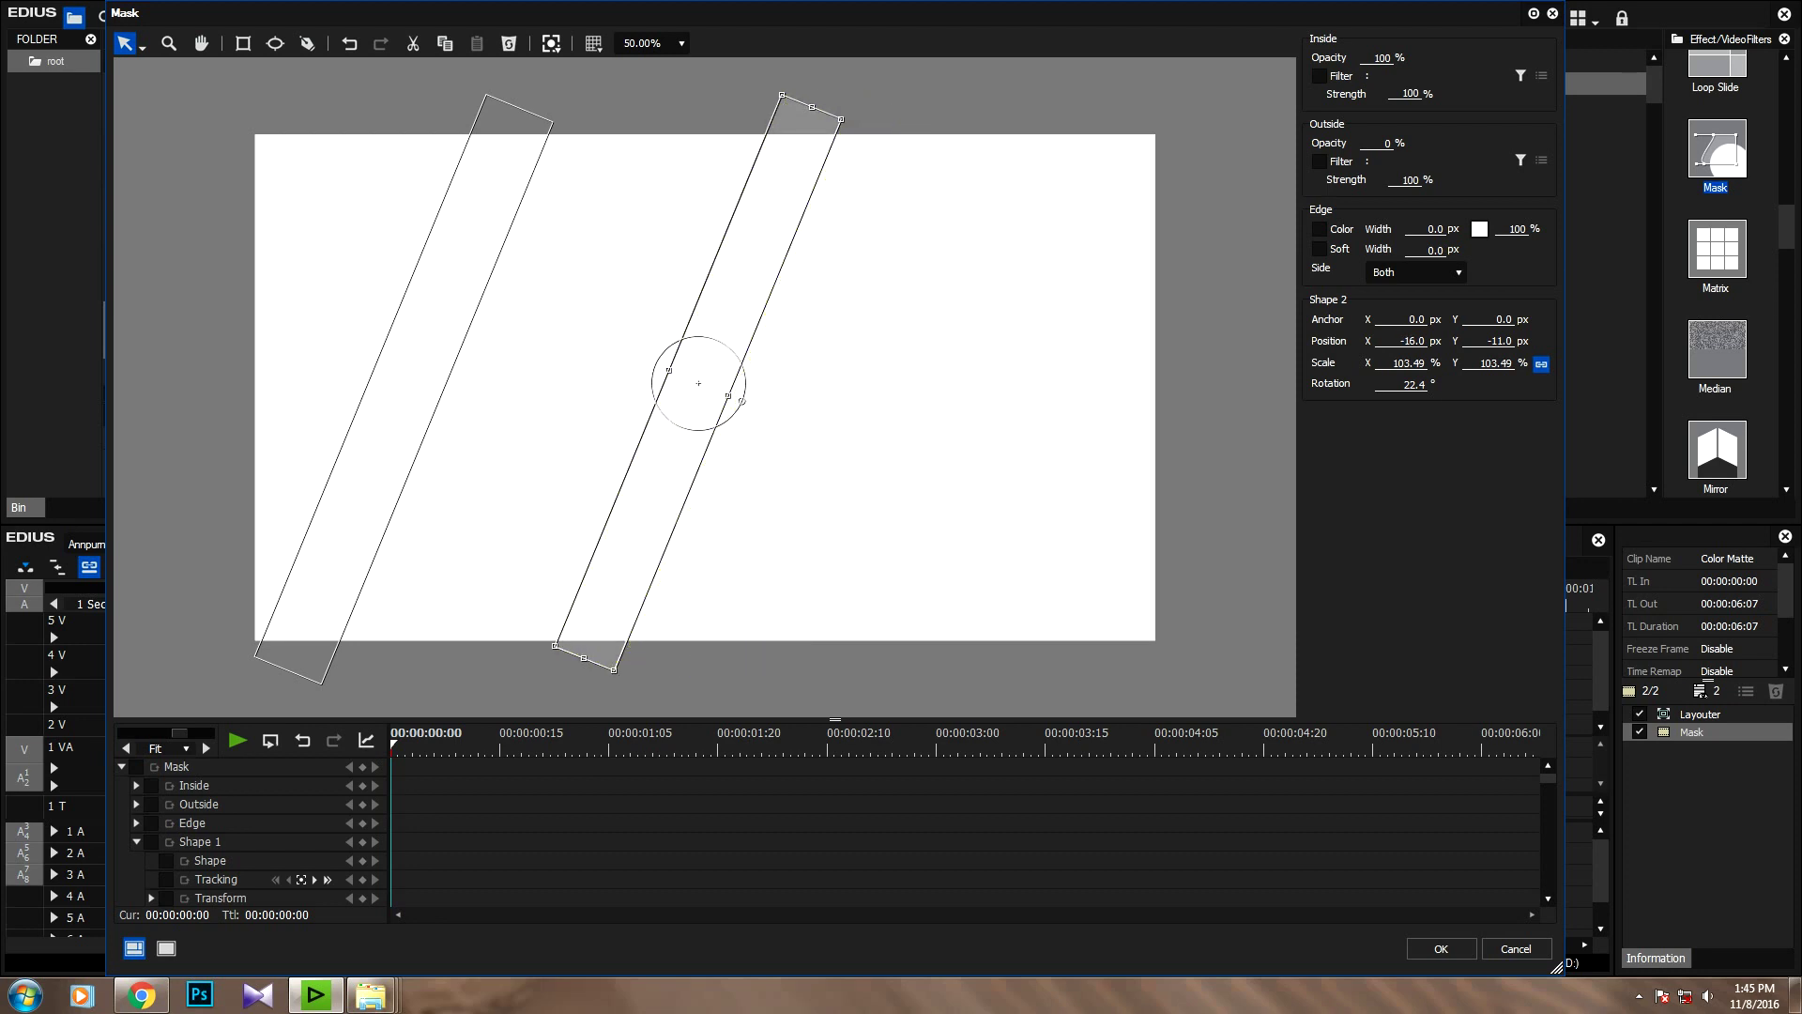
Step: Add a thinner third mask strip rotated 22.4° and place it midway between the first two strips
click(243, 43)
drag(591, 94, 617, 671)
double_click(1415, 385)
text(22.4)
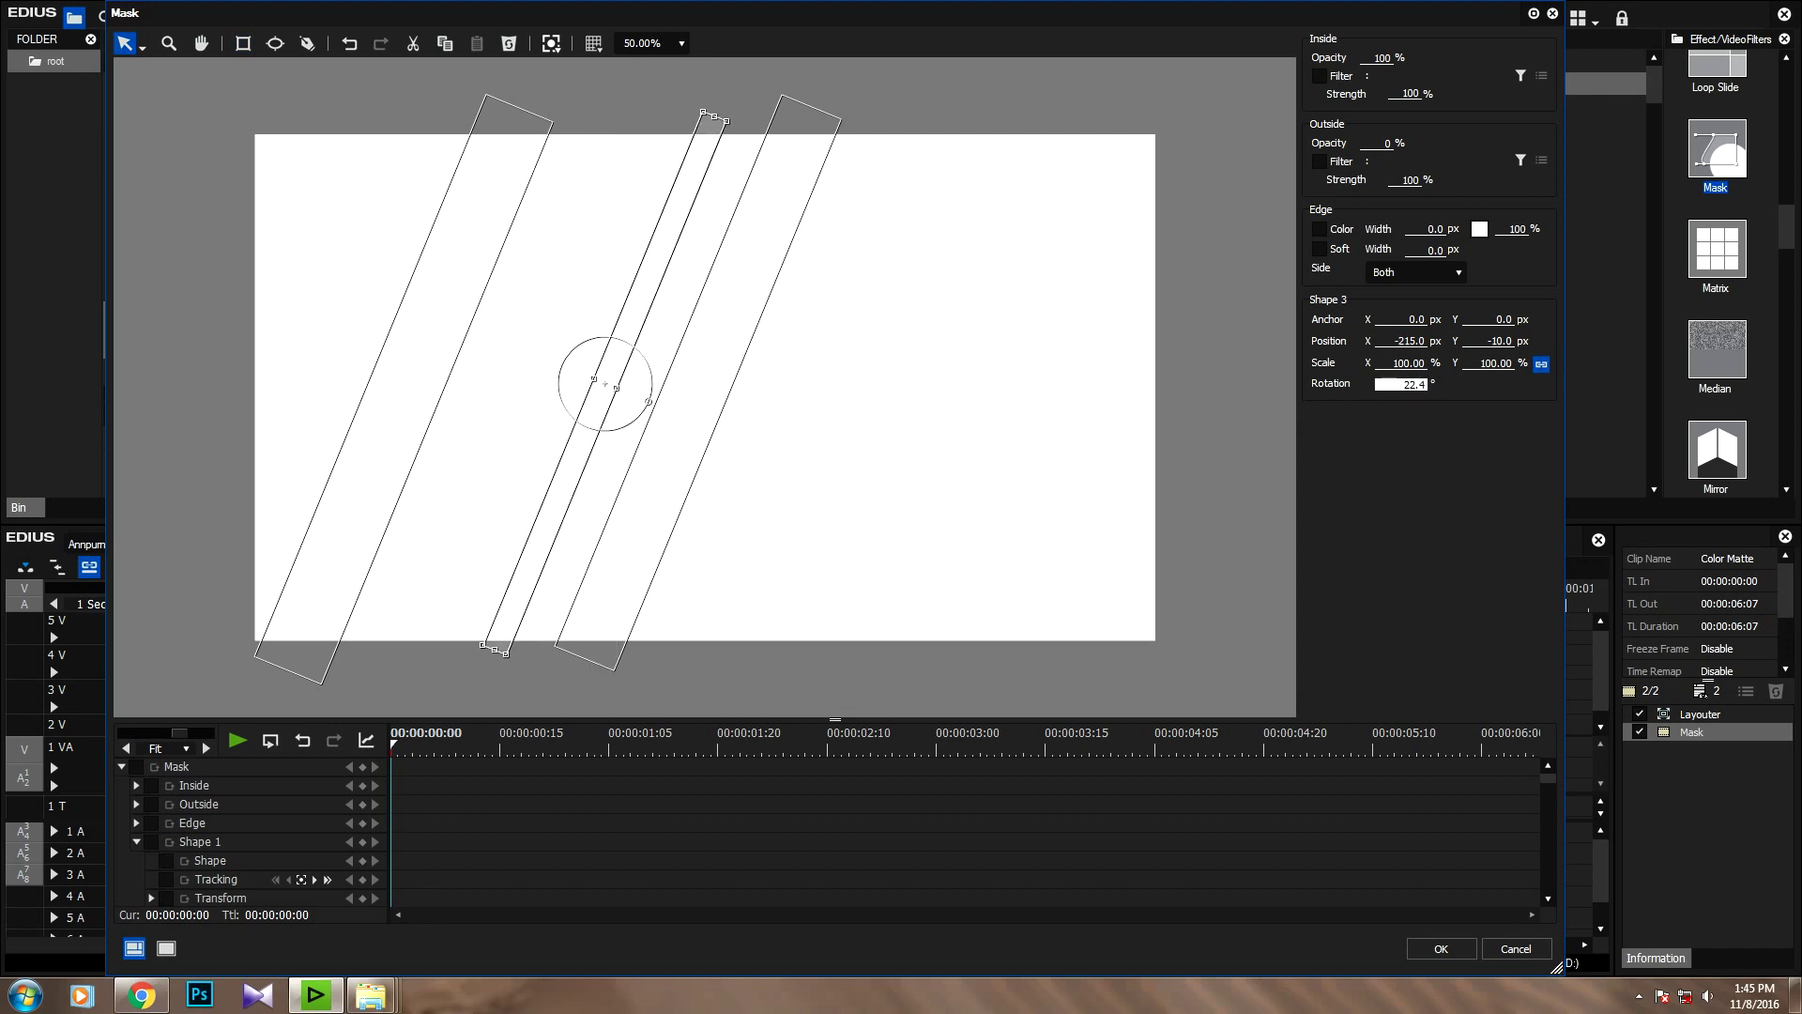
drag(605, 384, 560, 385)
Step: Add a fourth mask strip rotated 22.4° and place it right of the center strip at about X 299, Y -20 px
click(242, 43)
drag(908, 95, 961, 682)
key(s)
double_click(1416, 384)
key(ctrl+v)
drag(939, 381, 847, 379)
Step: Draw a fifth tall rectangular mask near the frame's right edge and rotate it 22.4°
key(r)
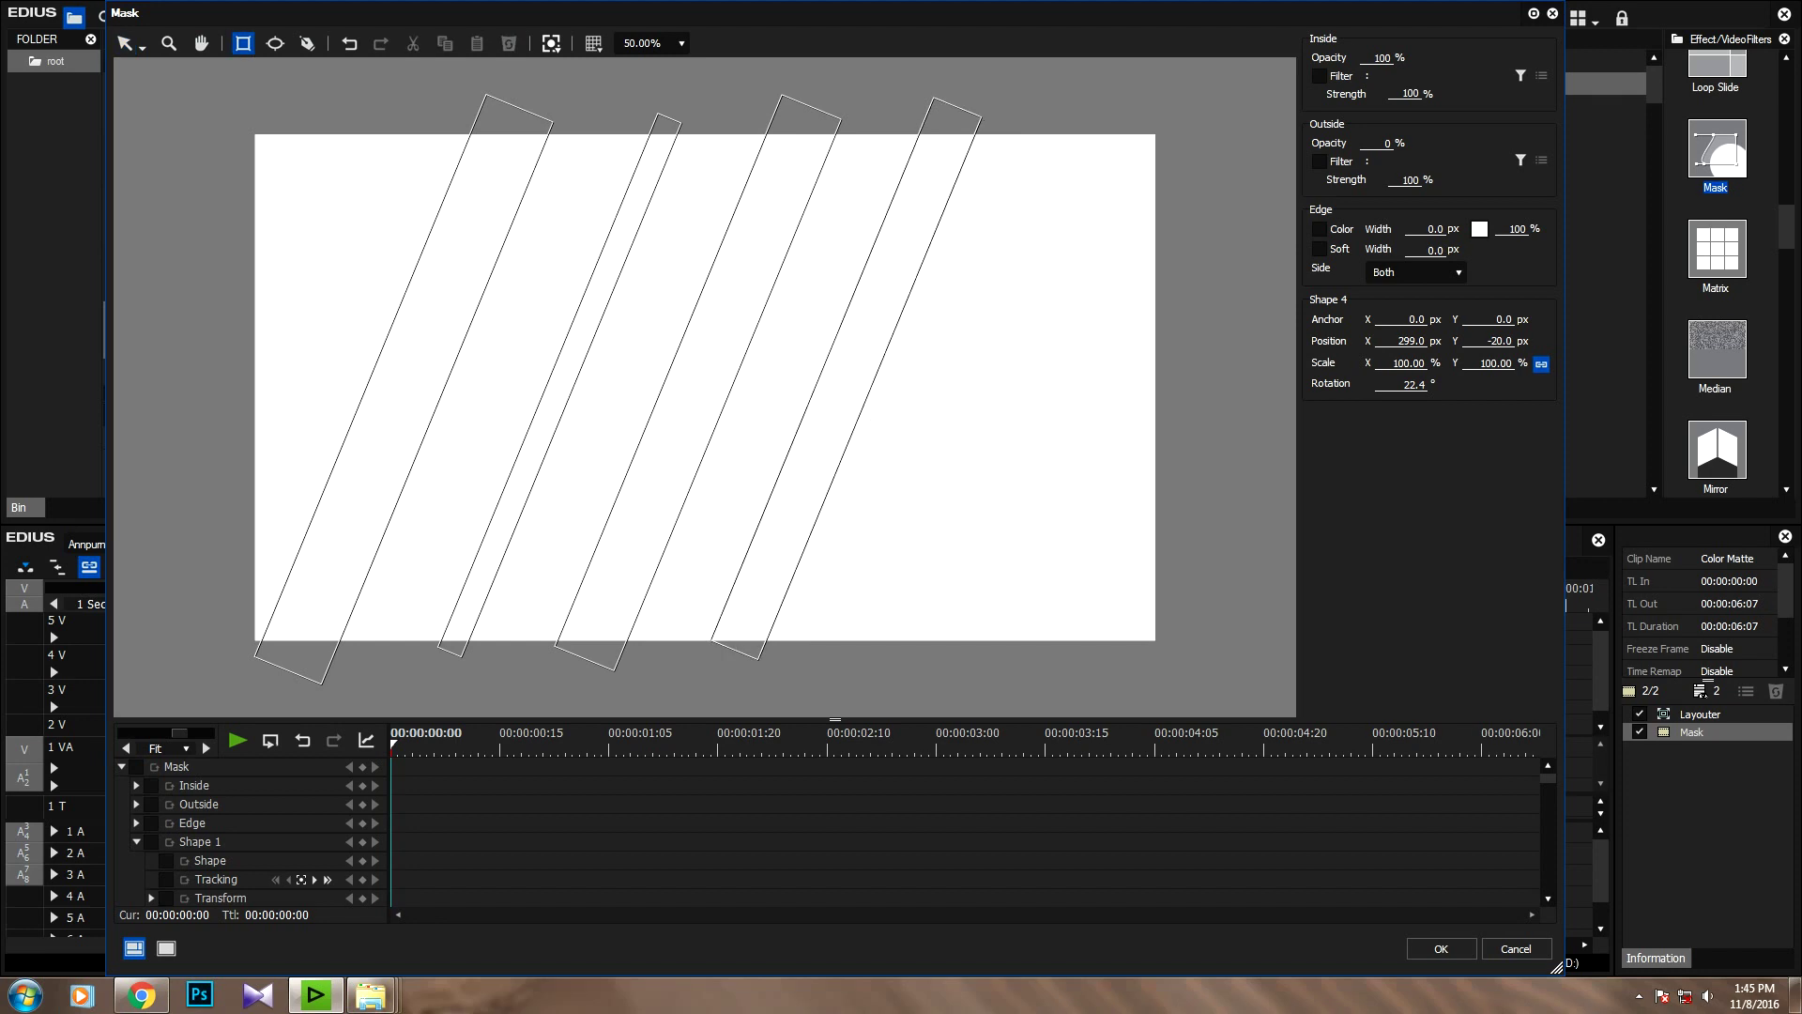
drag(1037, 105, 1111, 670)
click(1413, 384)
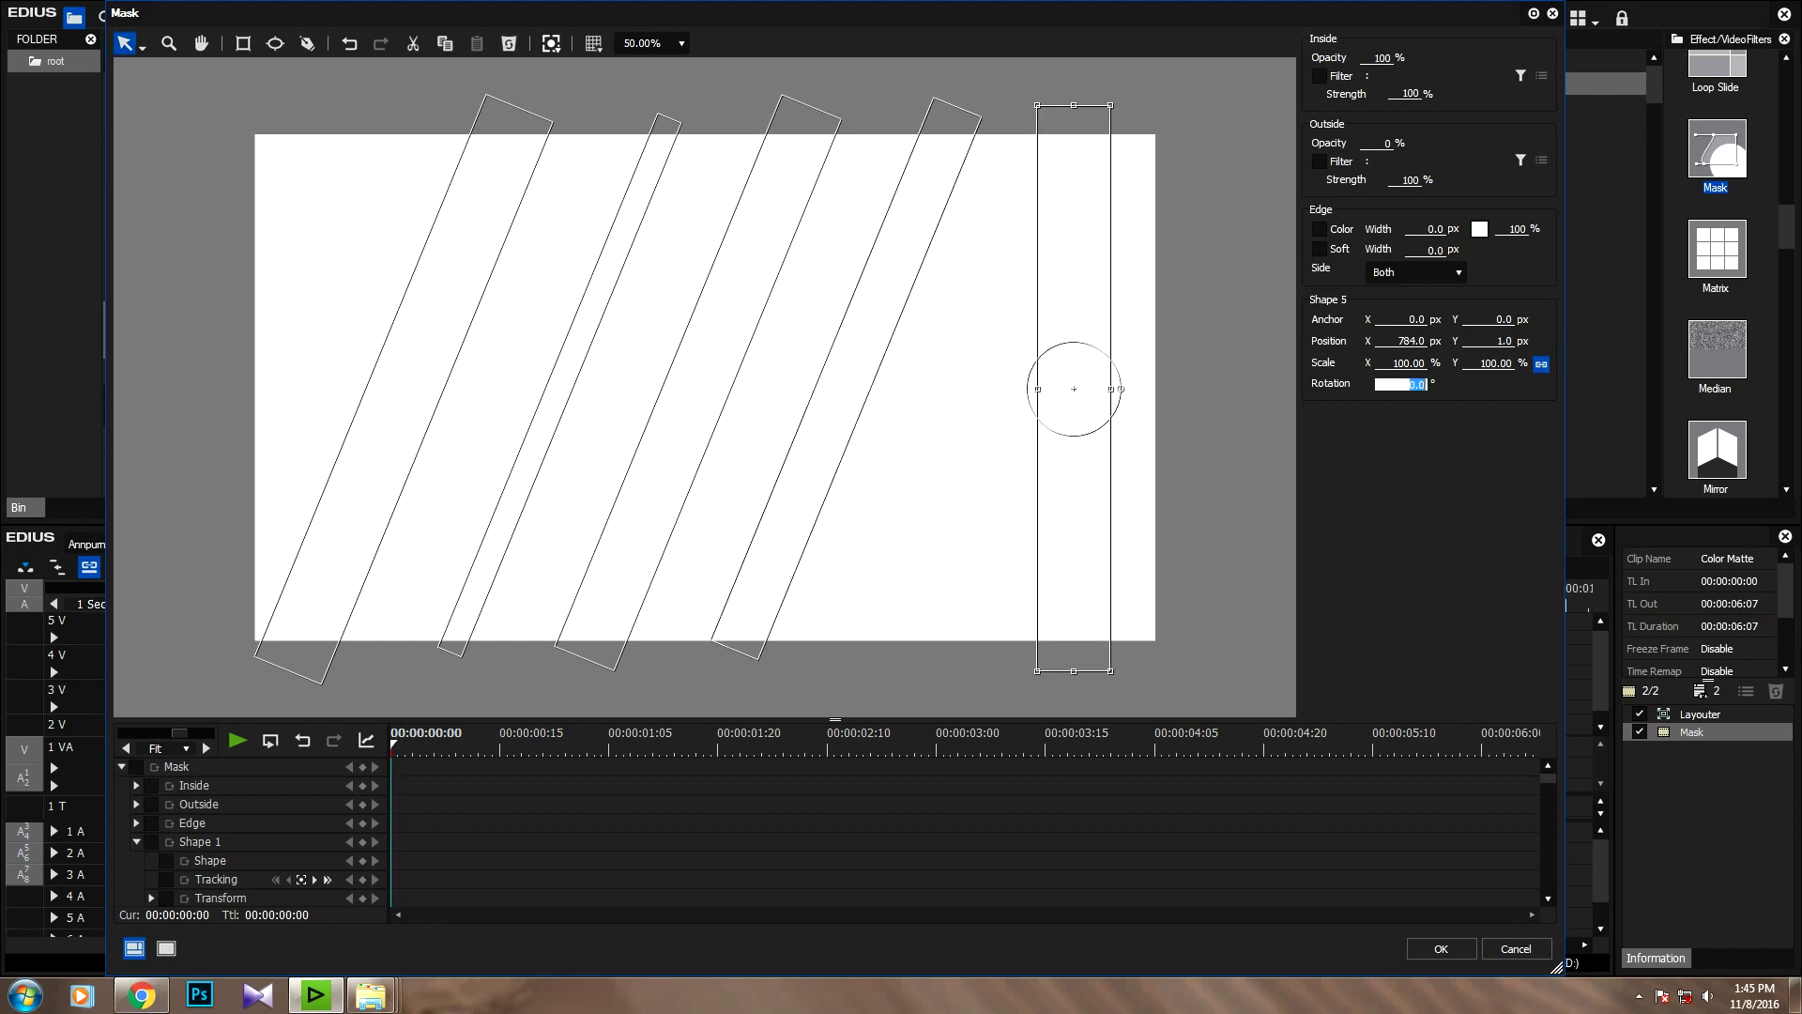
text(22.4)
key(Return)
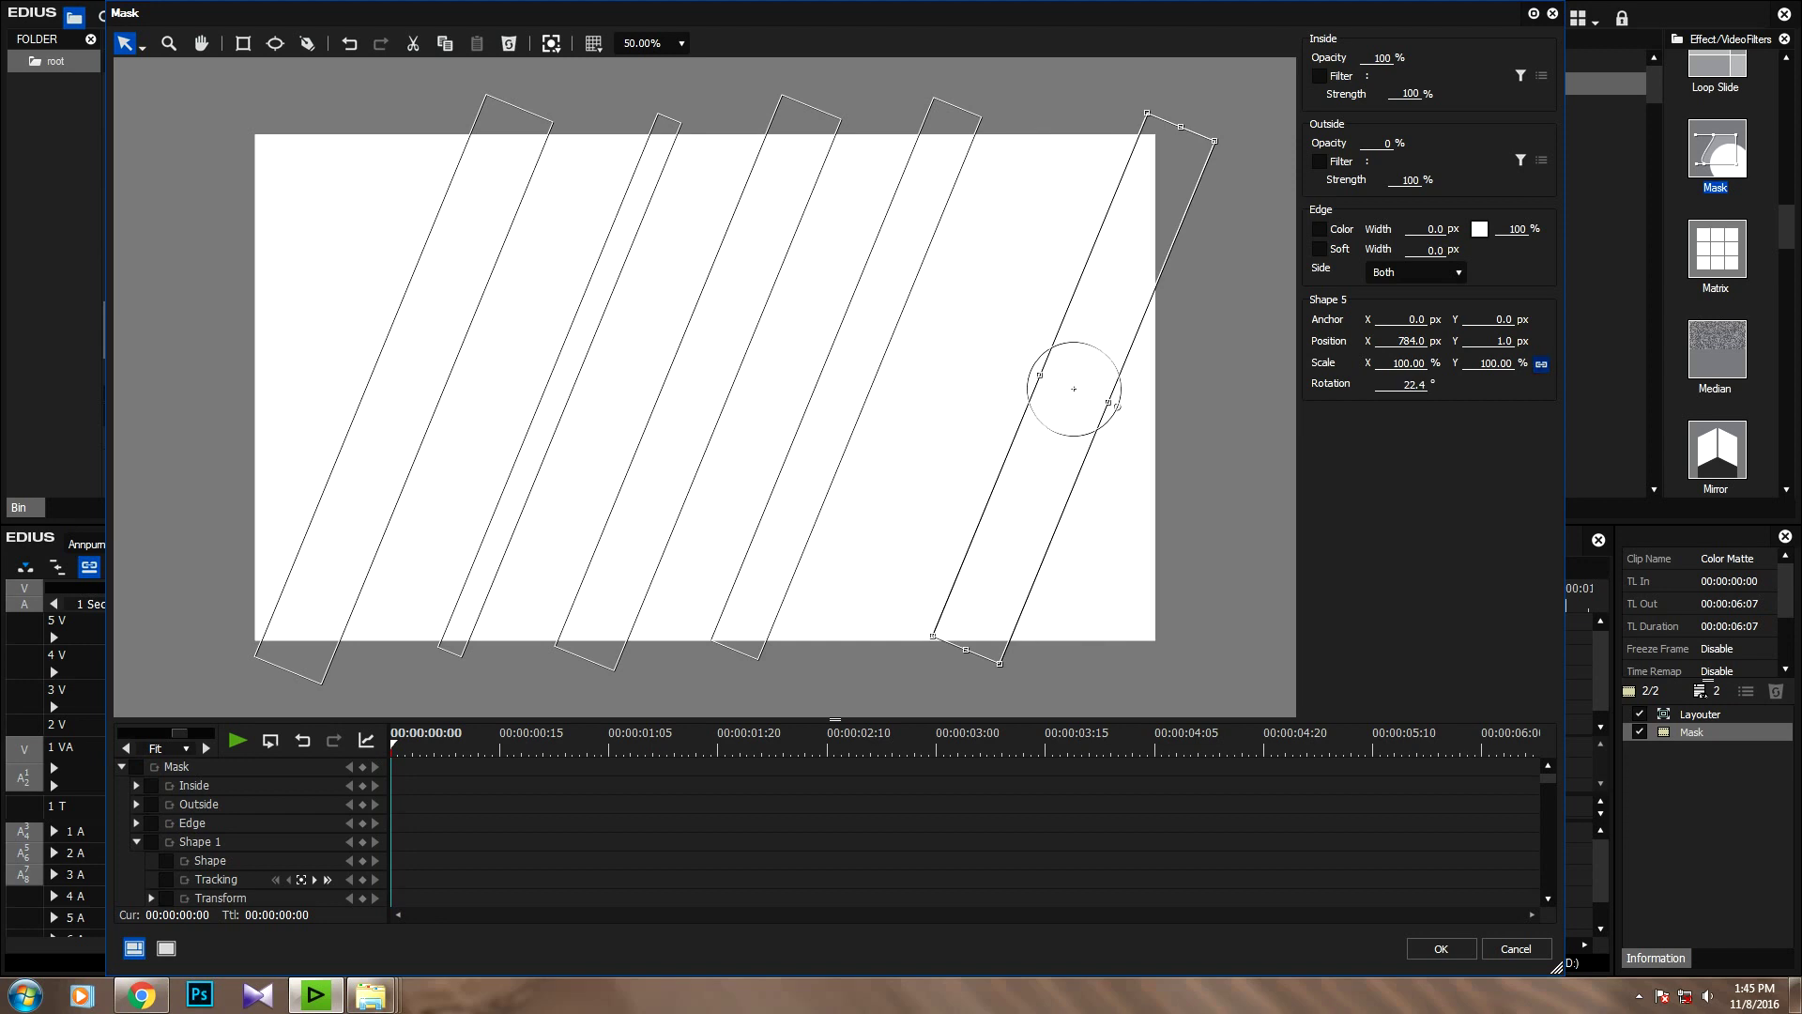
Step: Lengthen the fifth strip beyond the frame's top and bottom edges and move it closer to the fourth strip
drag(1181, 127, 1193, 99)
drag(1153, 202, 1076, 192)
click(1217, 225)
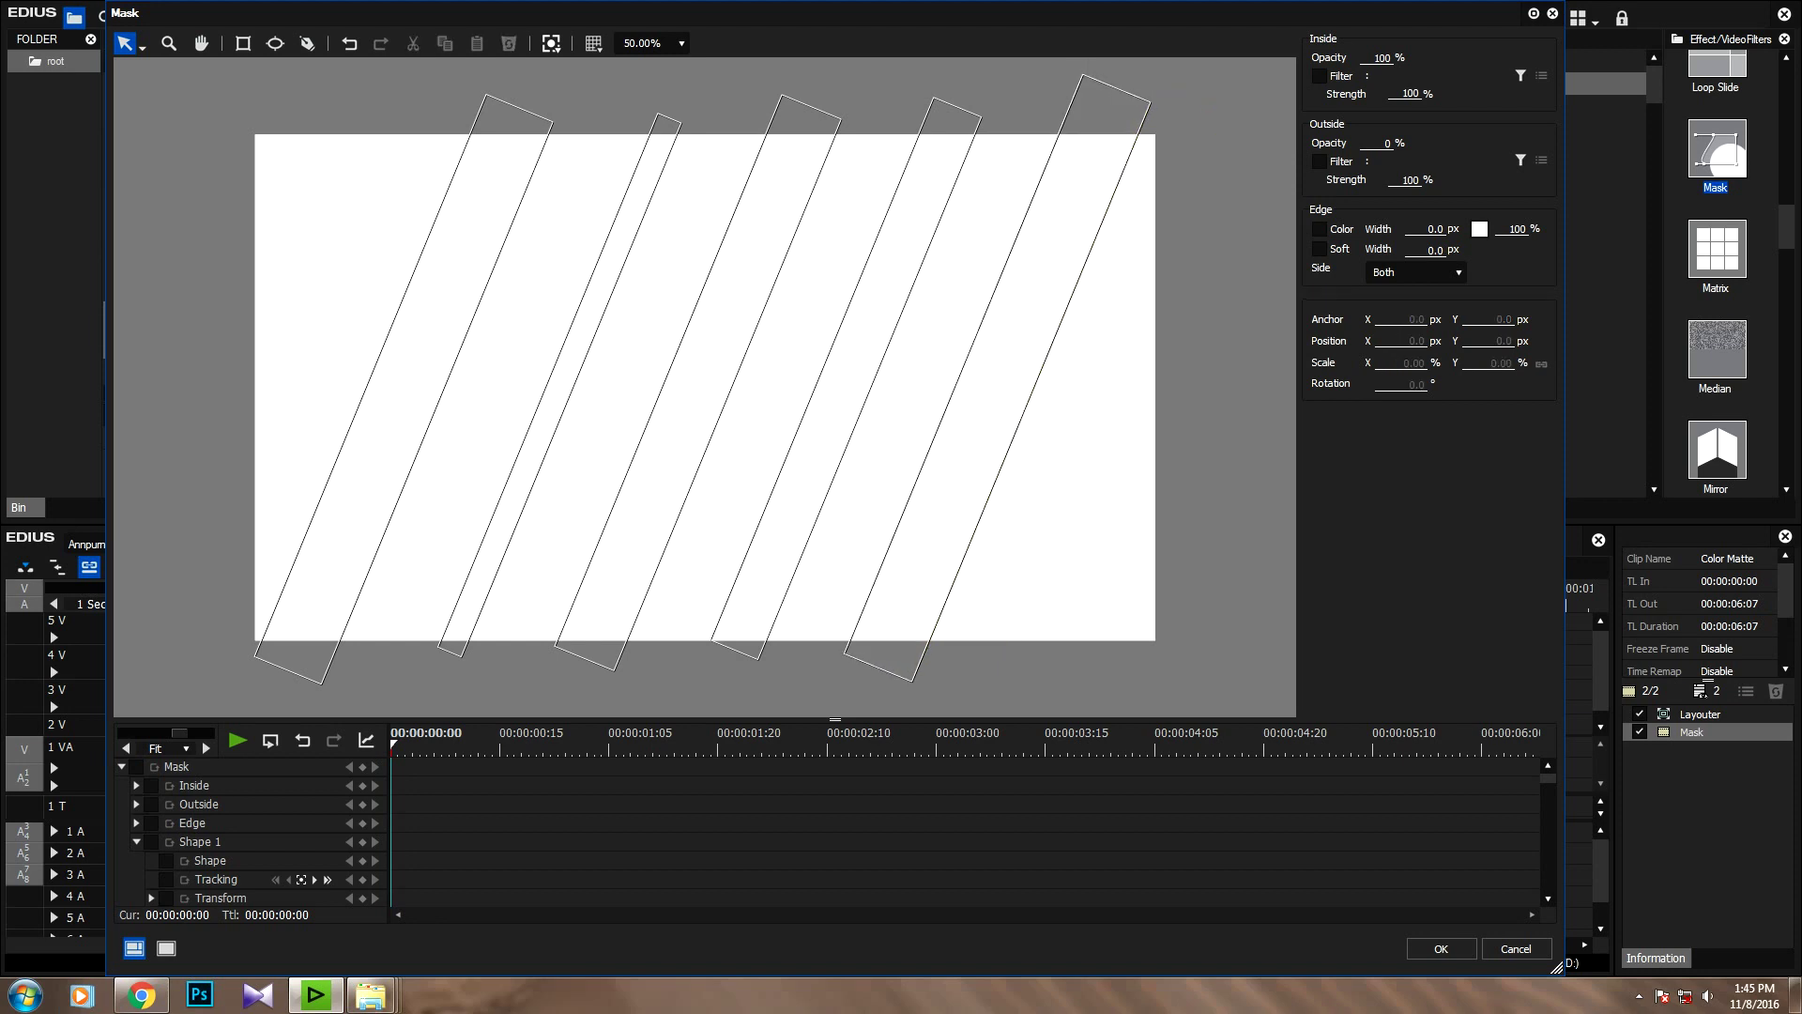
Step: Keep the outside opacity at 0% and apply the five-strip mask to the matte
double_click(1388, 144)
key(Return)
key(Return)
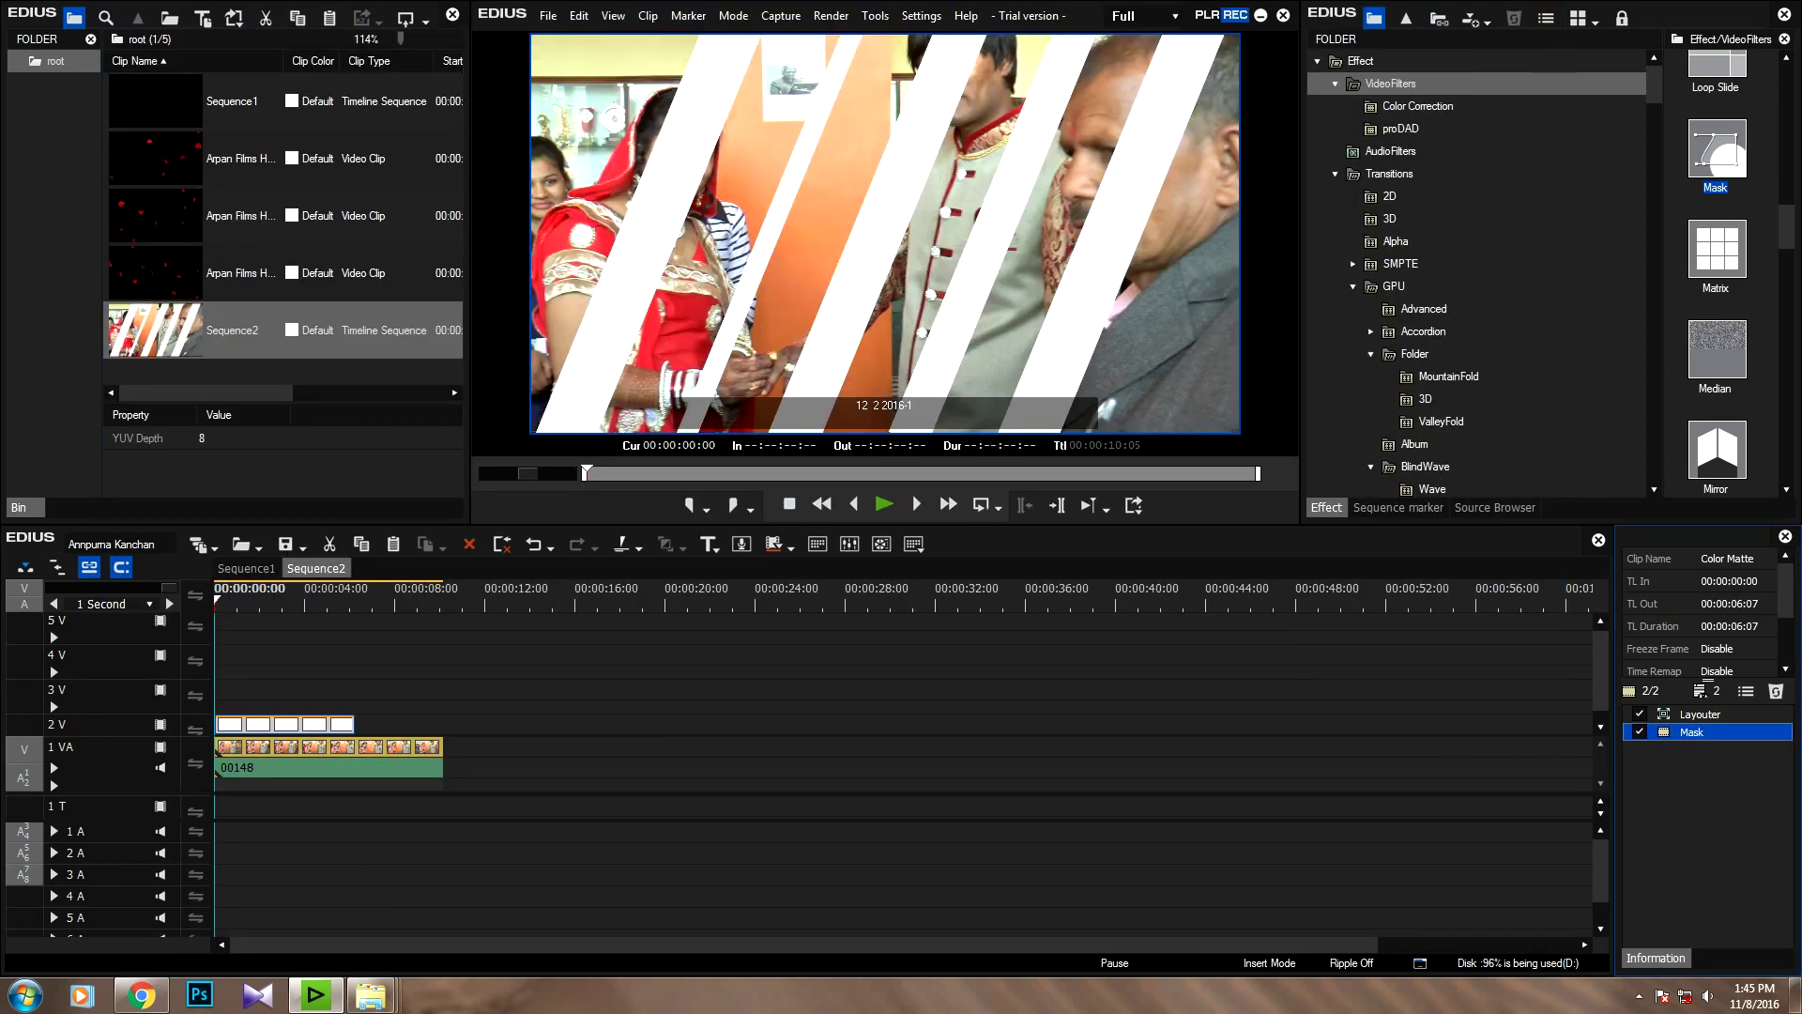
Step: Copy the wedding clip 00148 from track 1 VA and paste it at the start of track 3 V
right_click(361, 751)
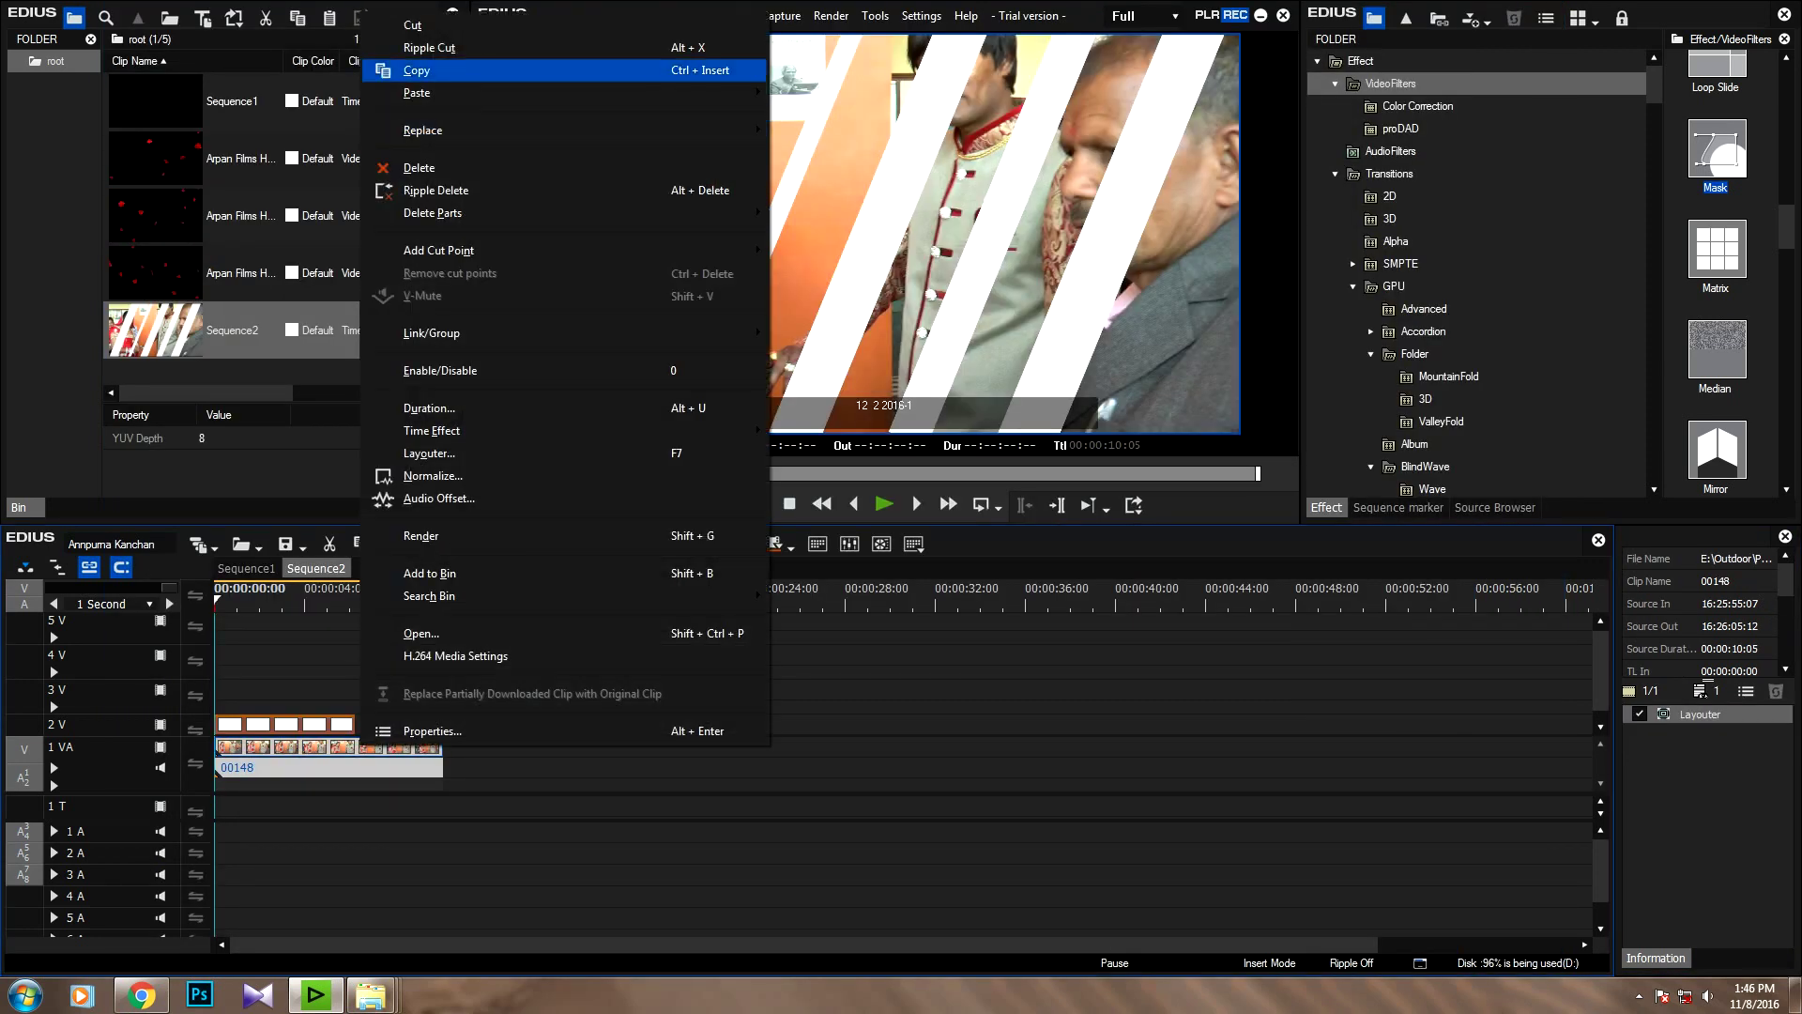
click(413, 70)
right_click(244, 691)
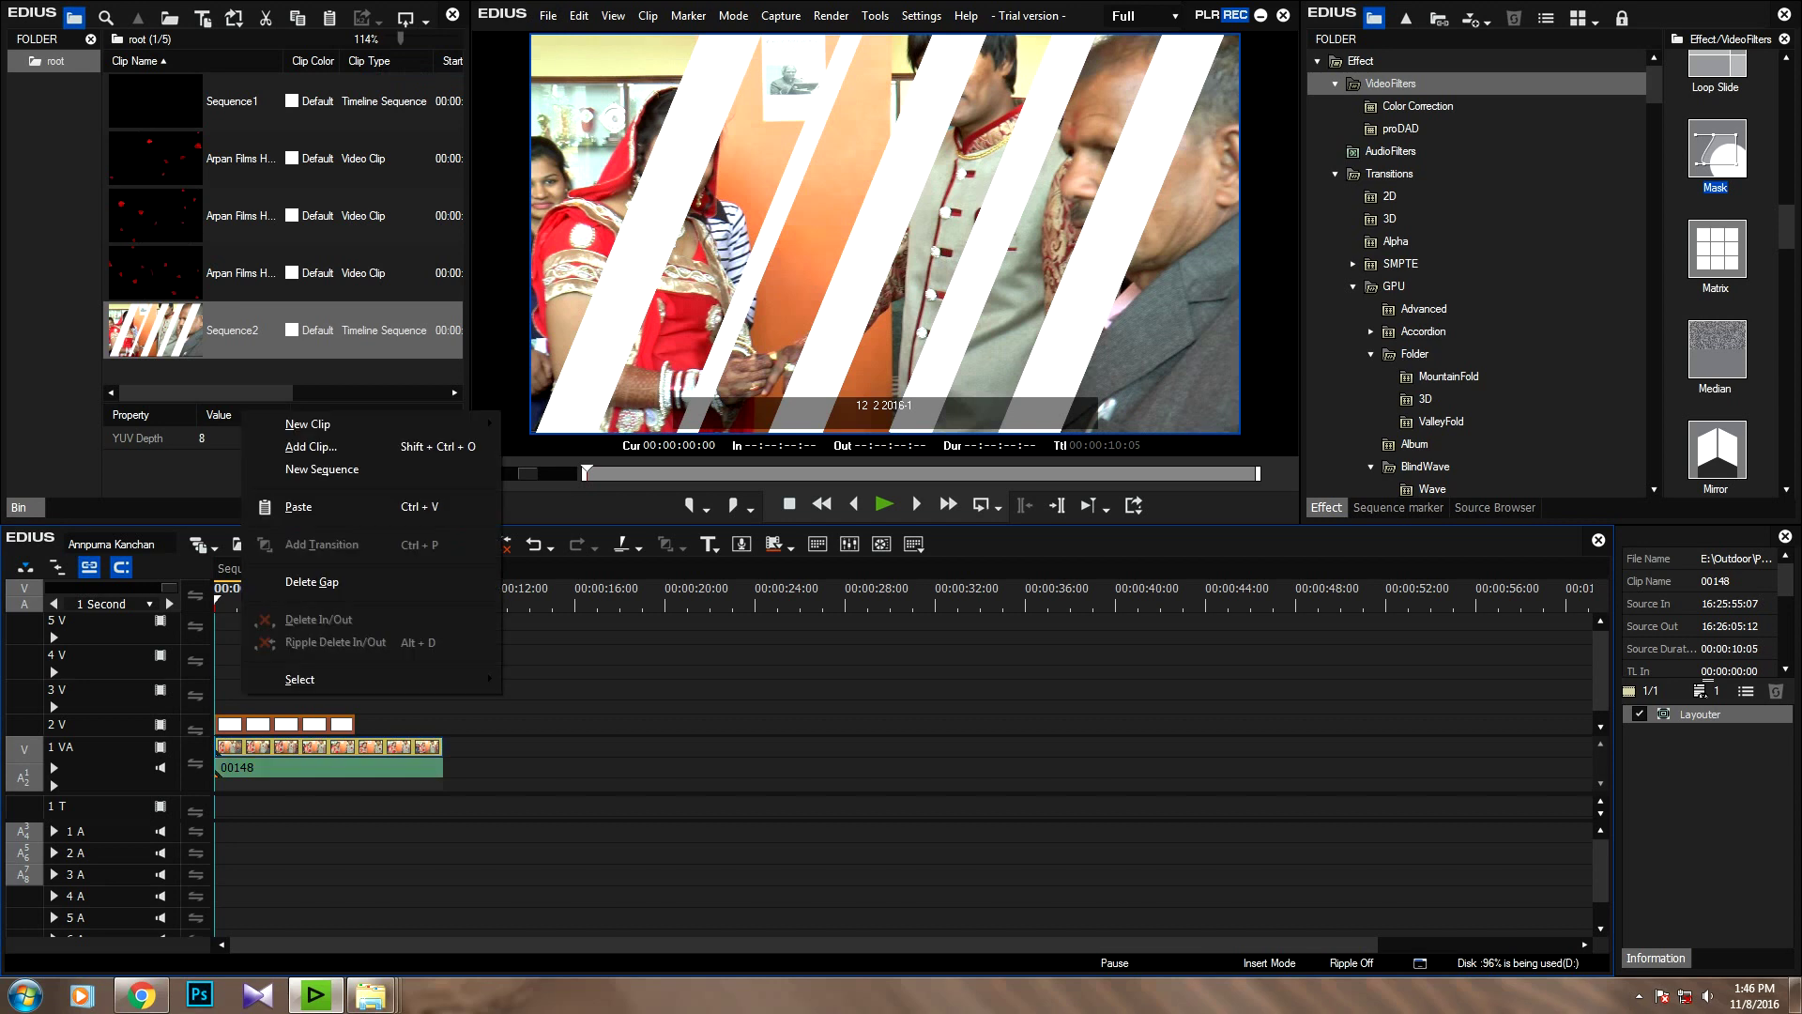
click(281, 507)
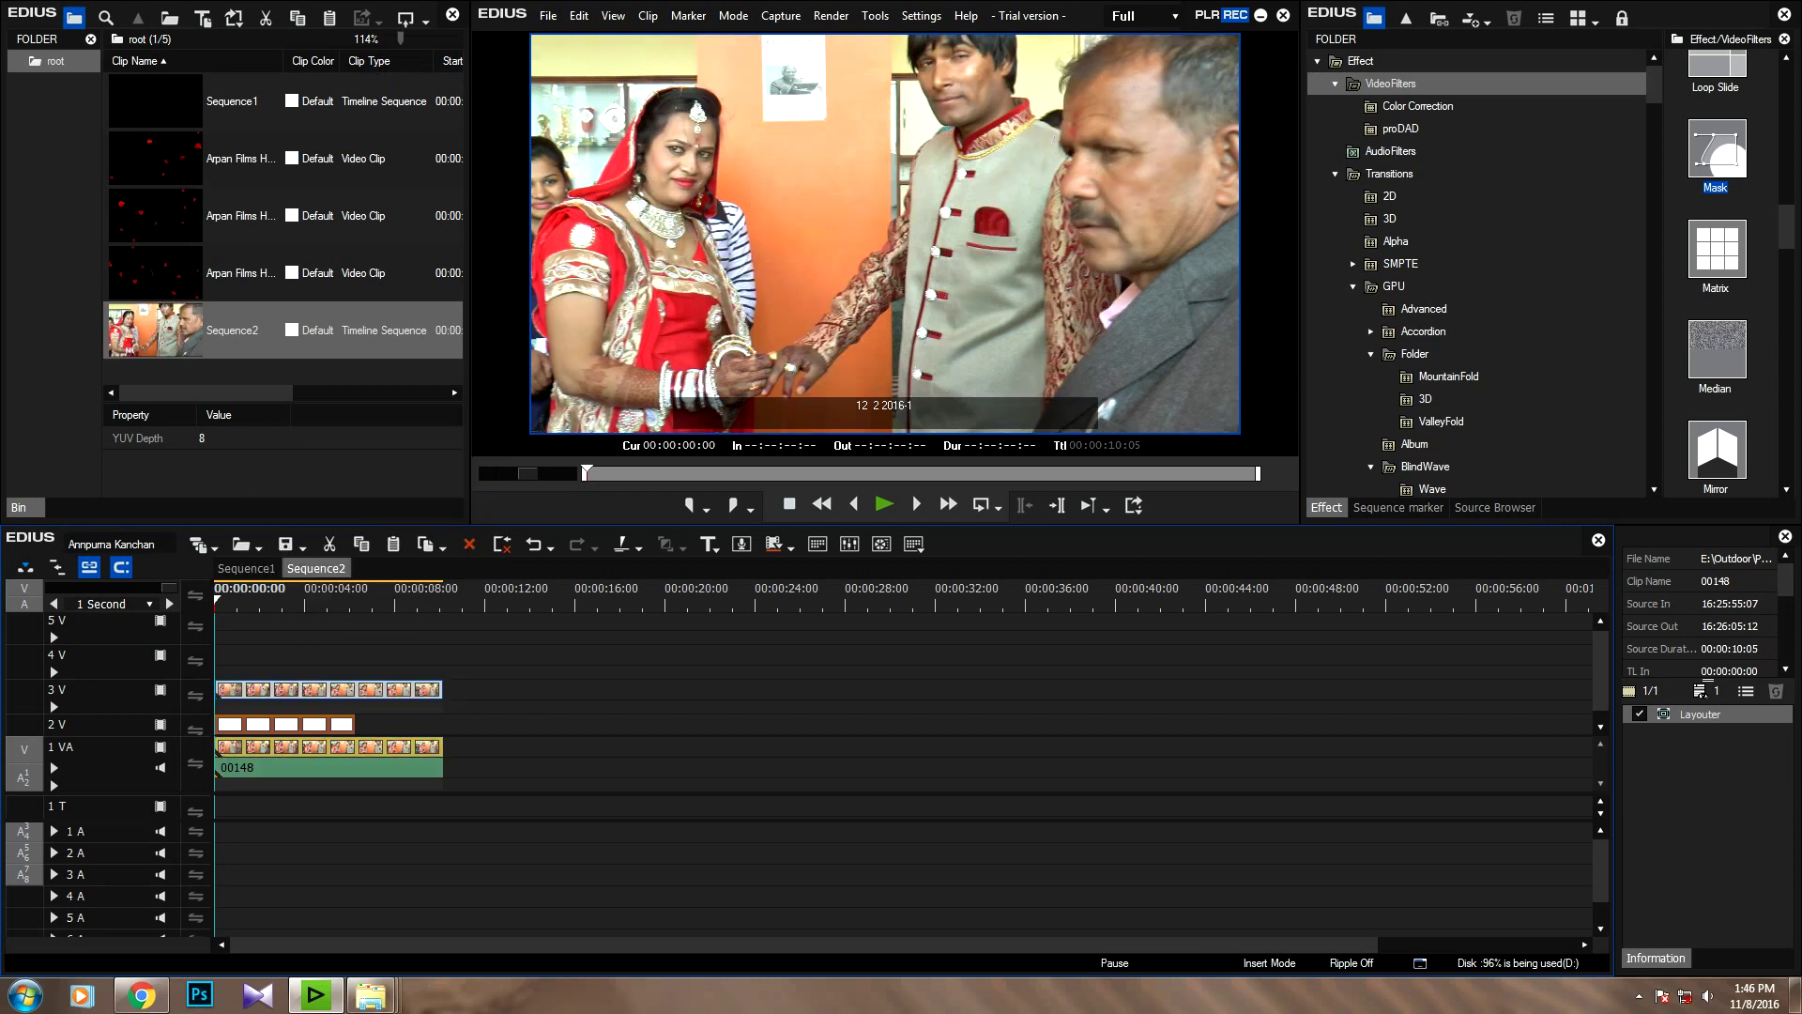
Step: Keyframe the 2 V color matte's Layouter position at the clip's start to X 100.20%, Y -0.20%, outside the frame
click(302, 726)
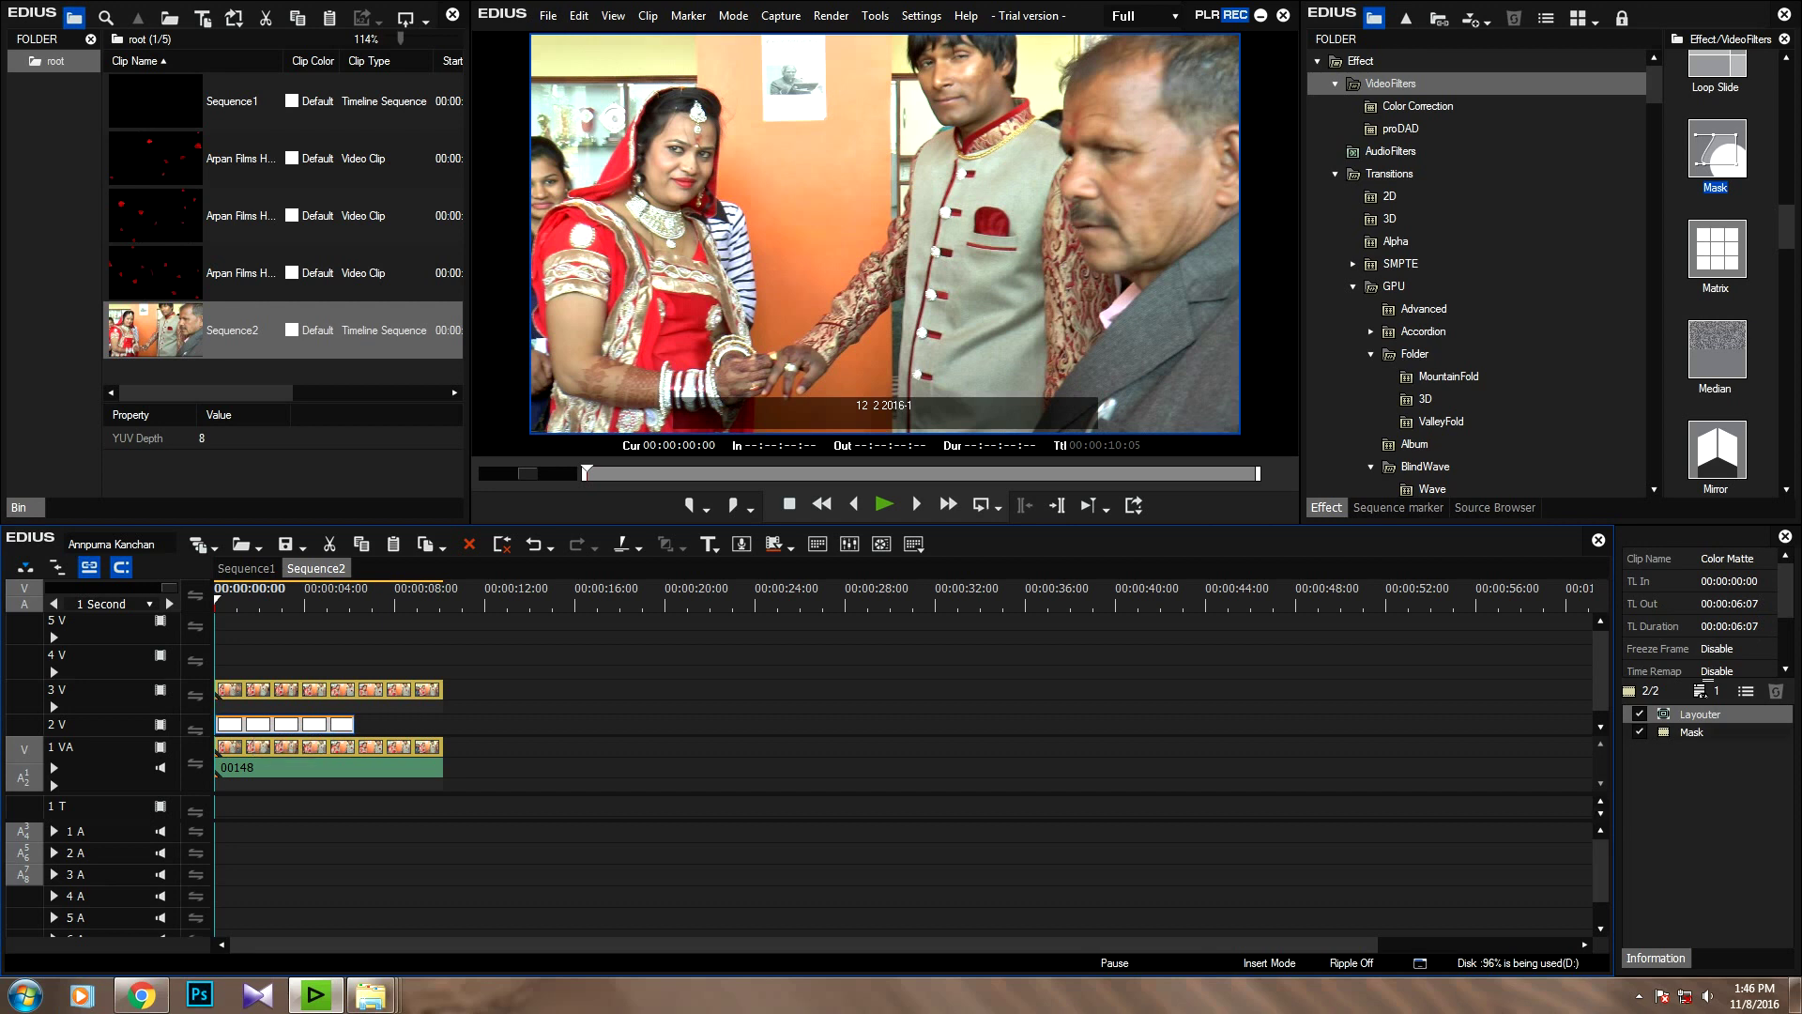
click(1691, 732)
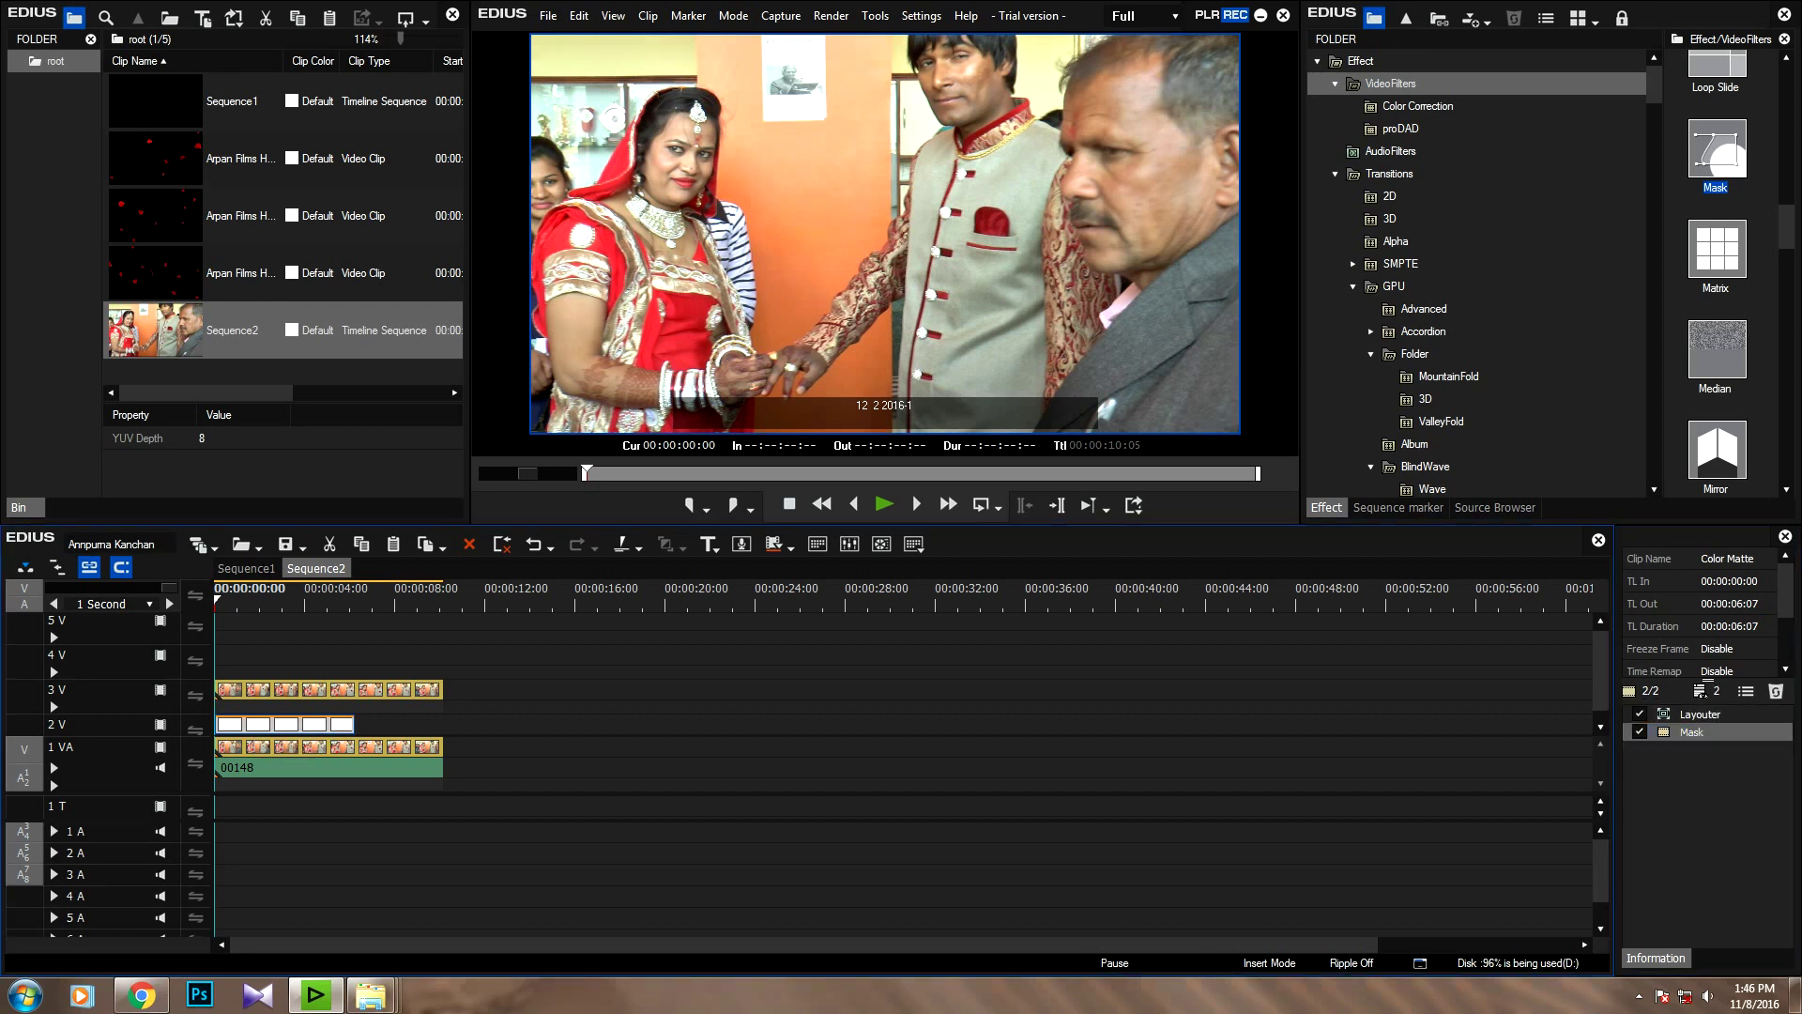
right_click(292, 723)
click(361, 453)
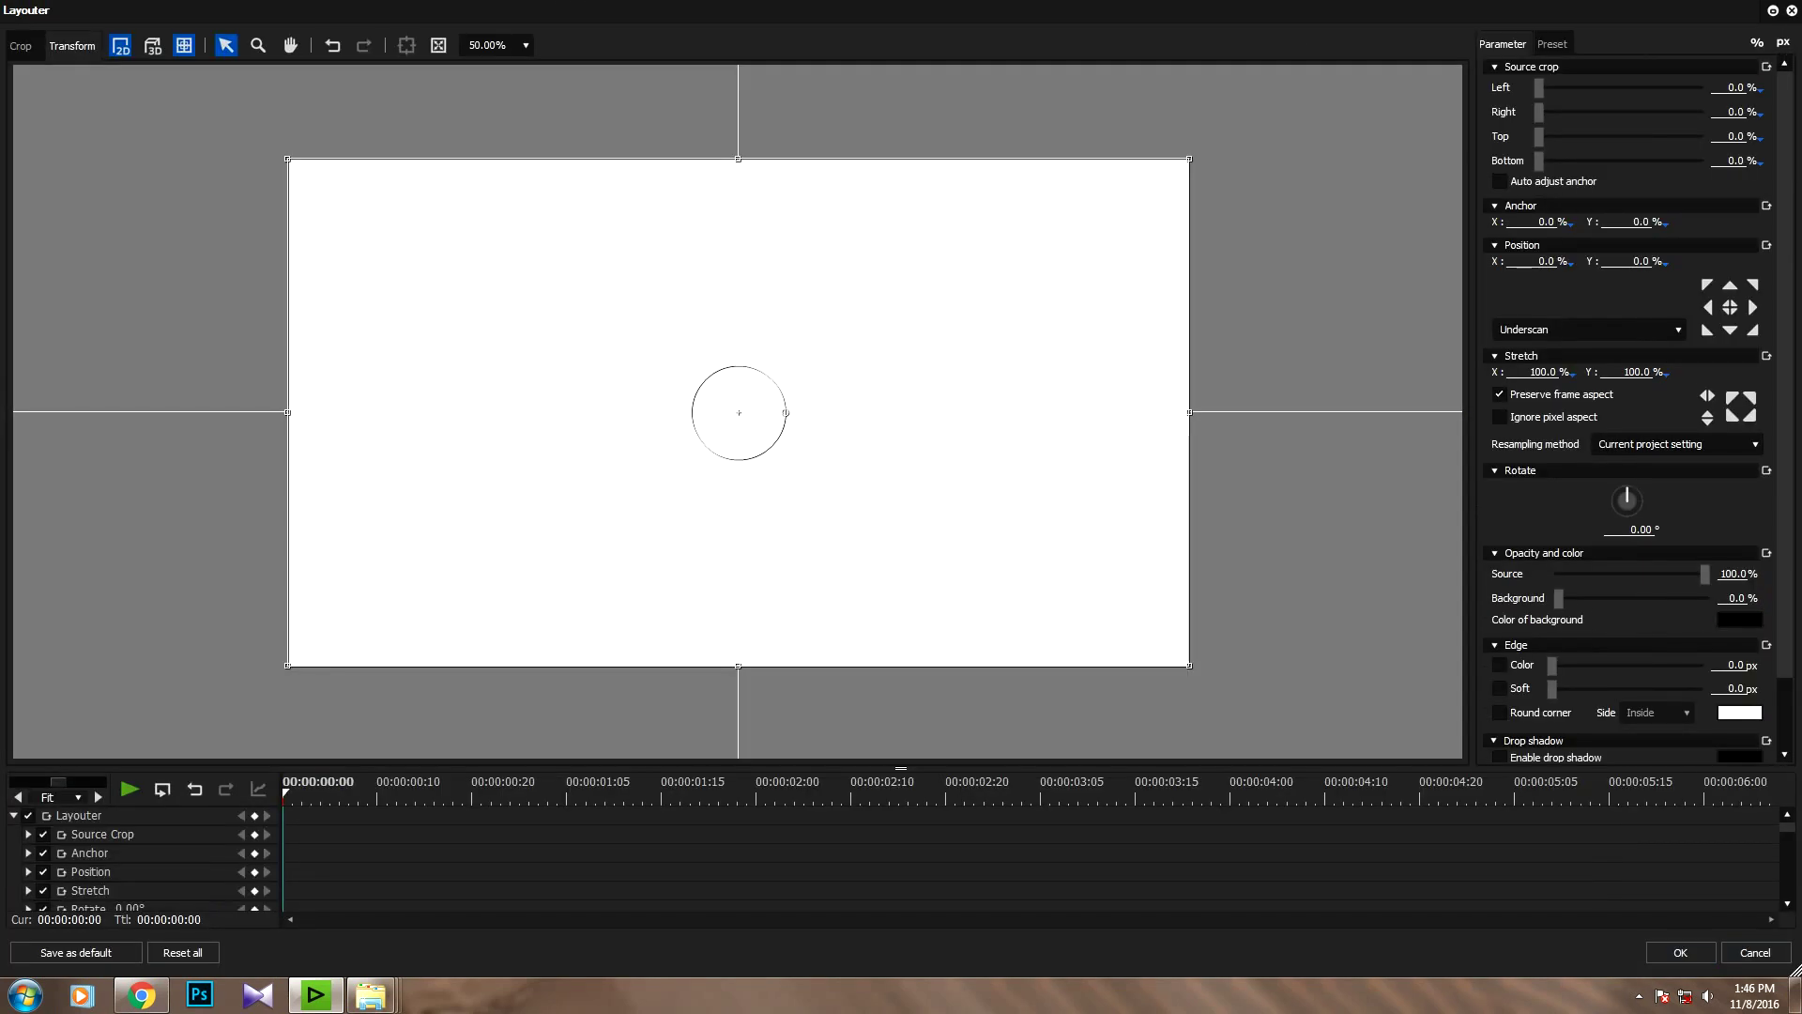
drag(386, 797, 869, 797)
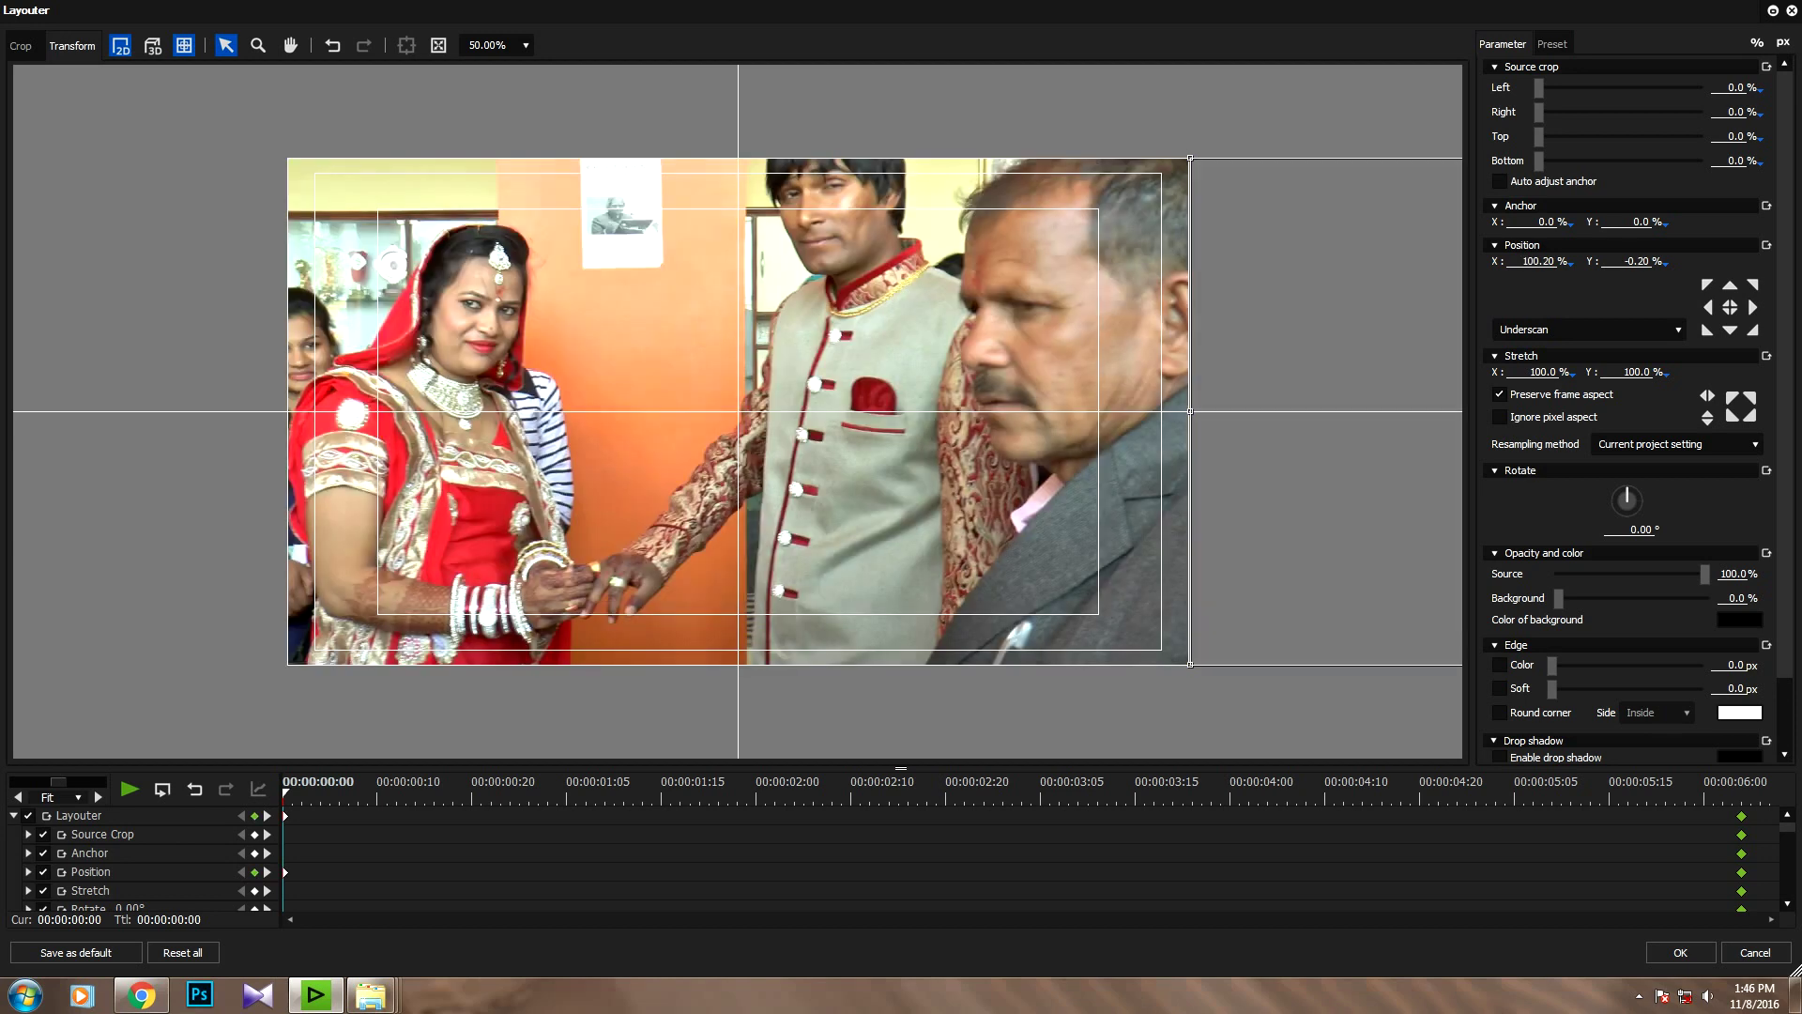
Step: Keyframe the matte's position at 00:00:06:04 to X -100%, Y 0% and apply the layout
key(Left)
key(Left)
key(Left)
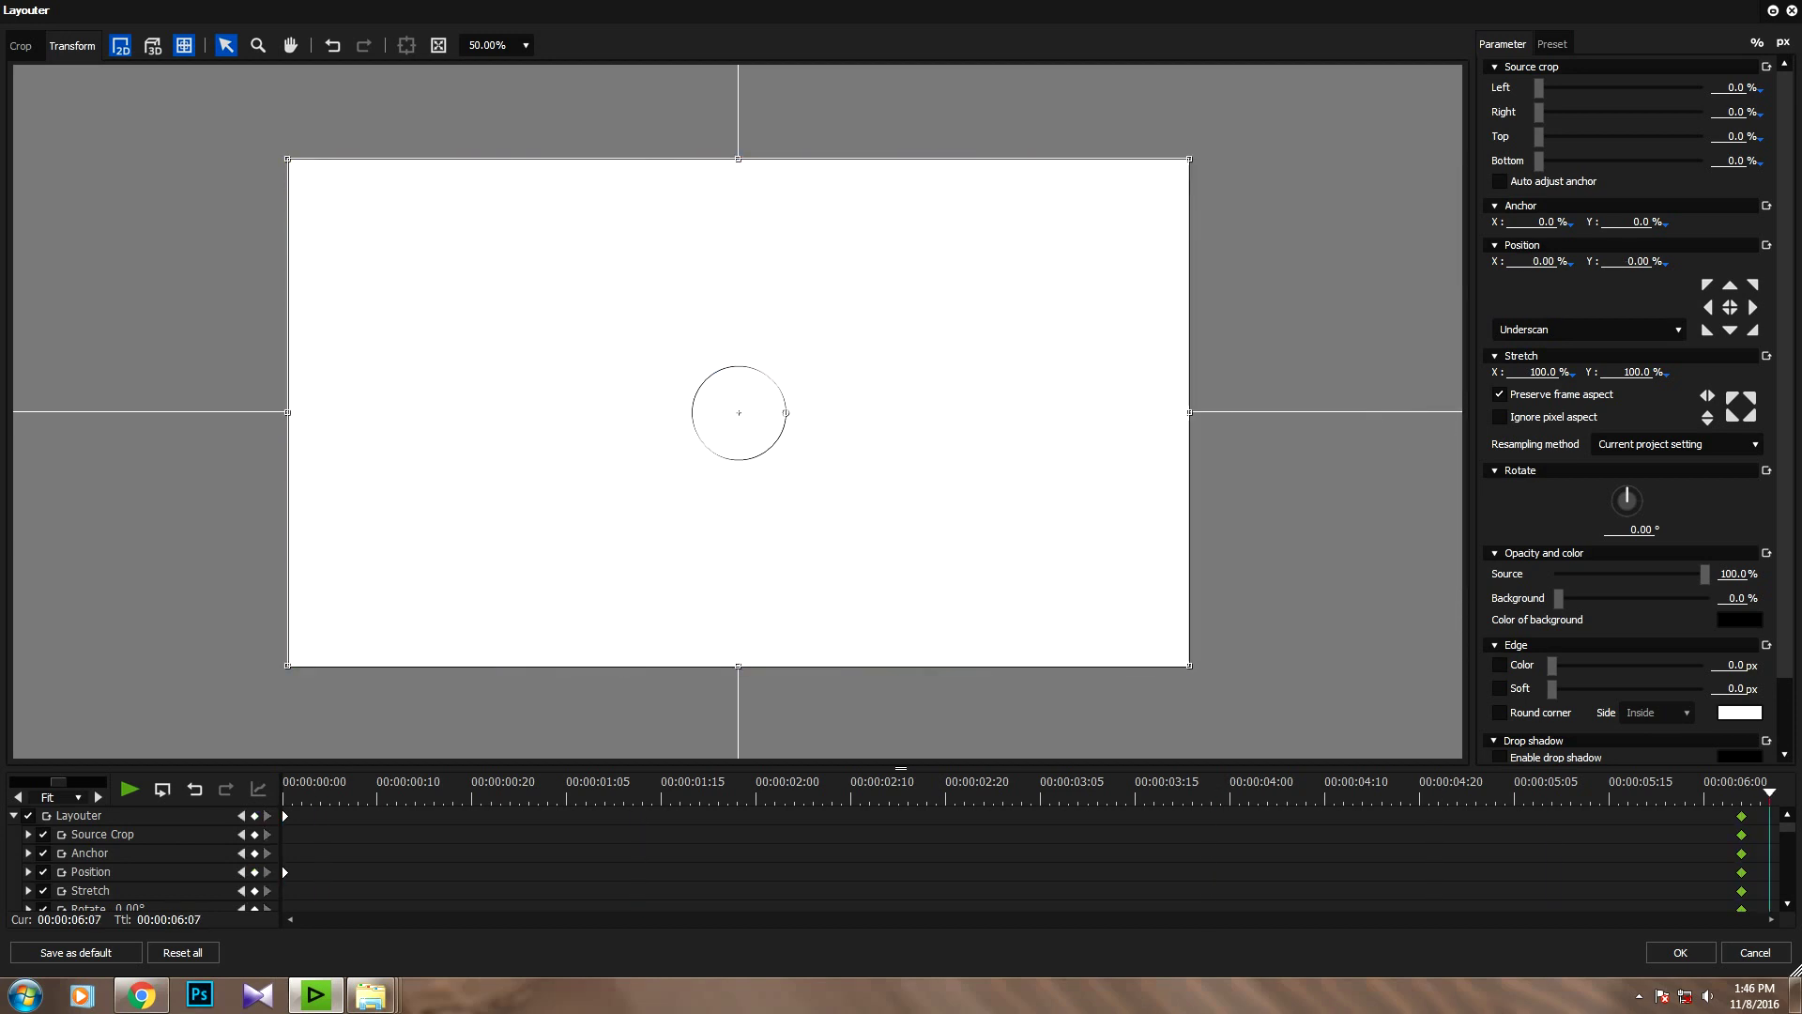
drag(1117, 413, 216, 403)
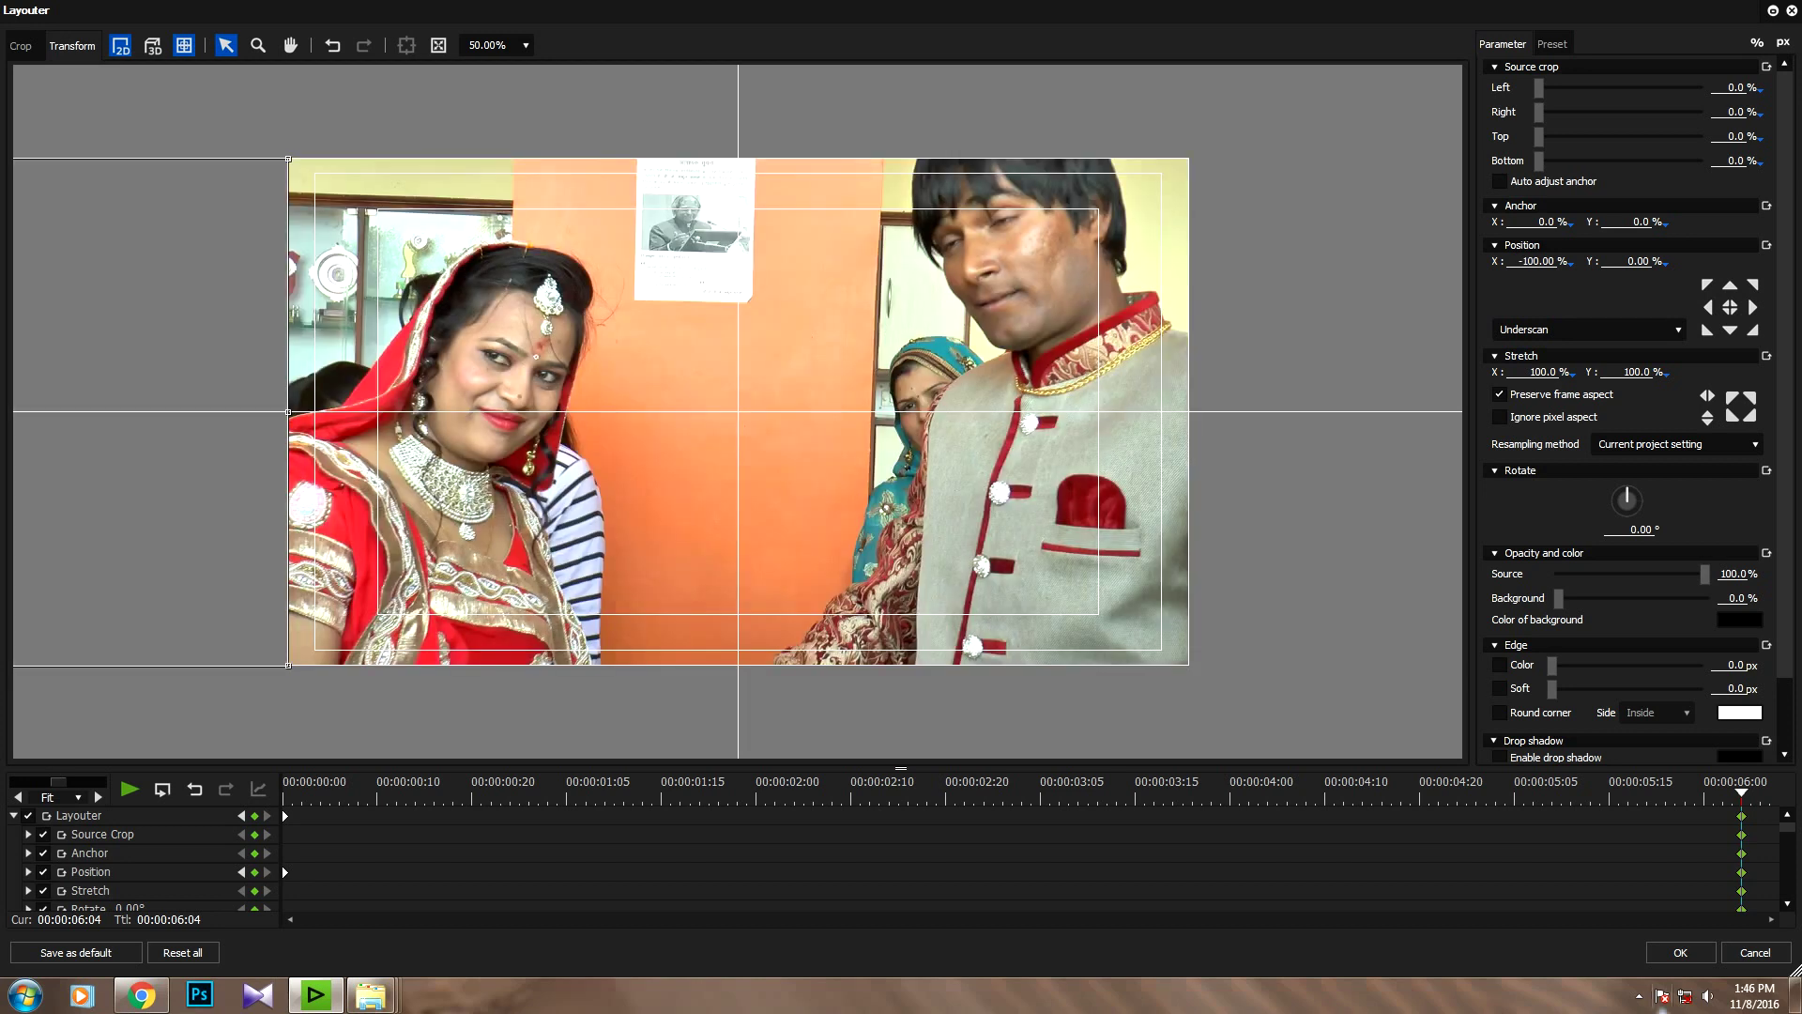
click(1681, 952)
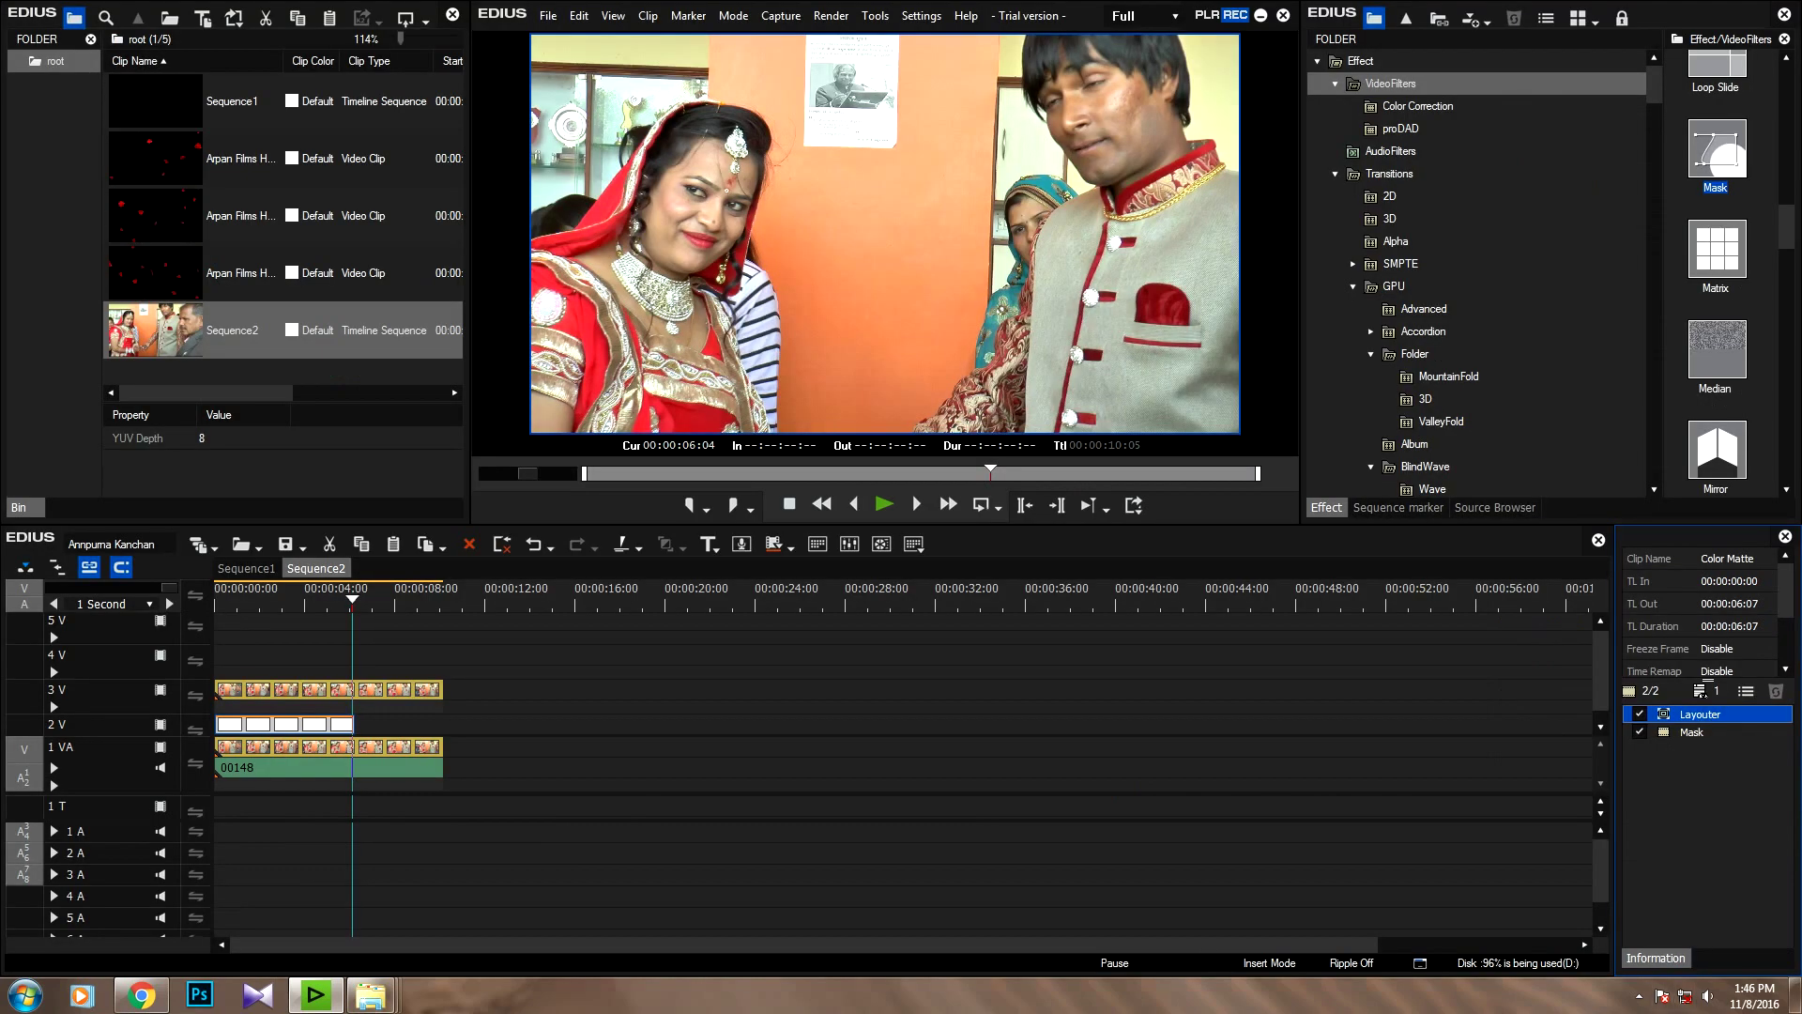
Step: Trim the 3 V clip to the matte's length and copy the 2 V matte to the start of track 4 V
drag(442, 689, 353, 690)
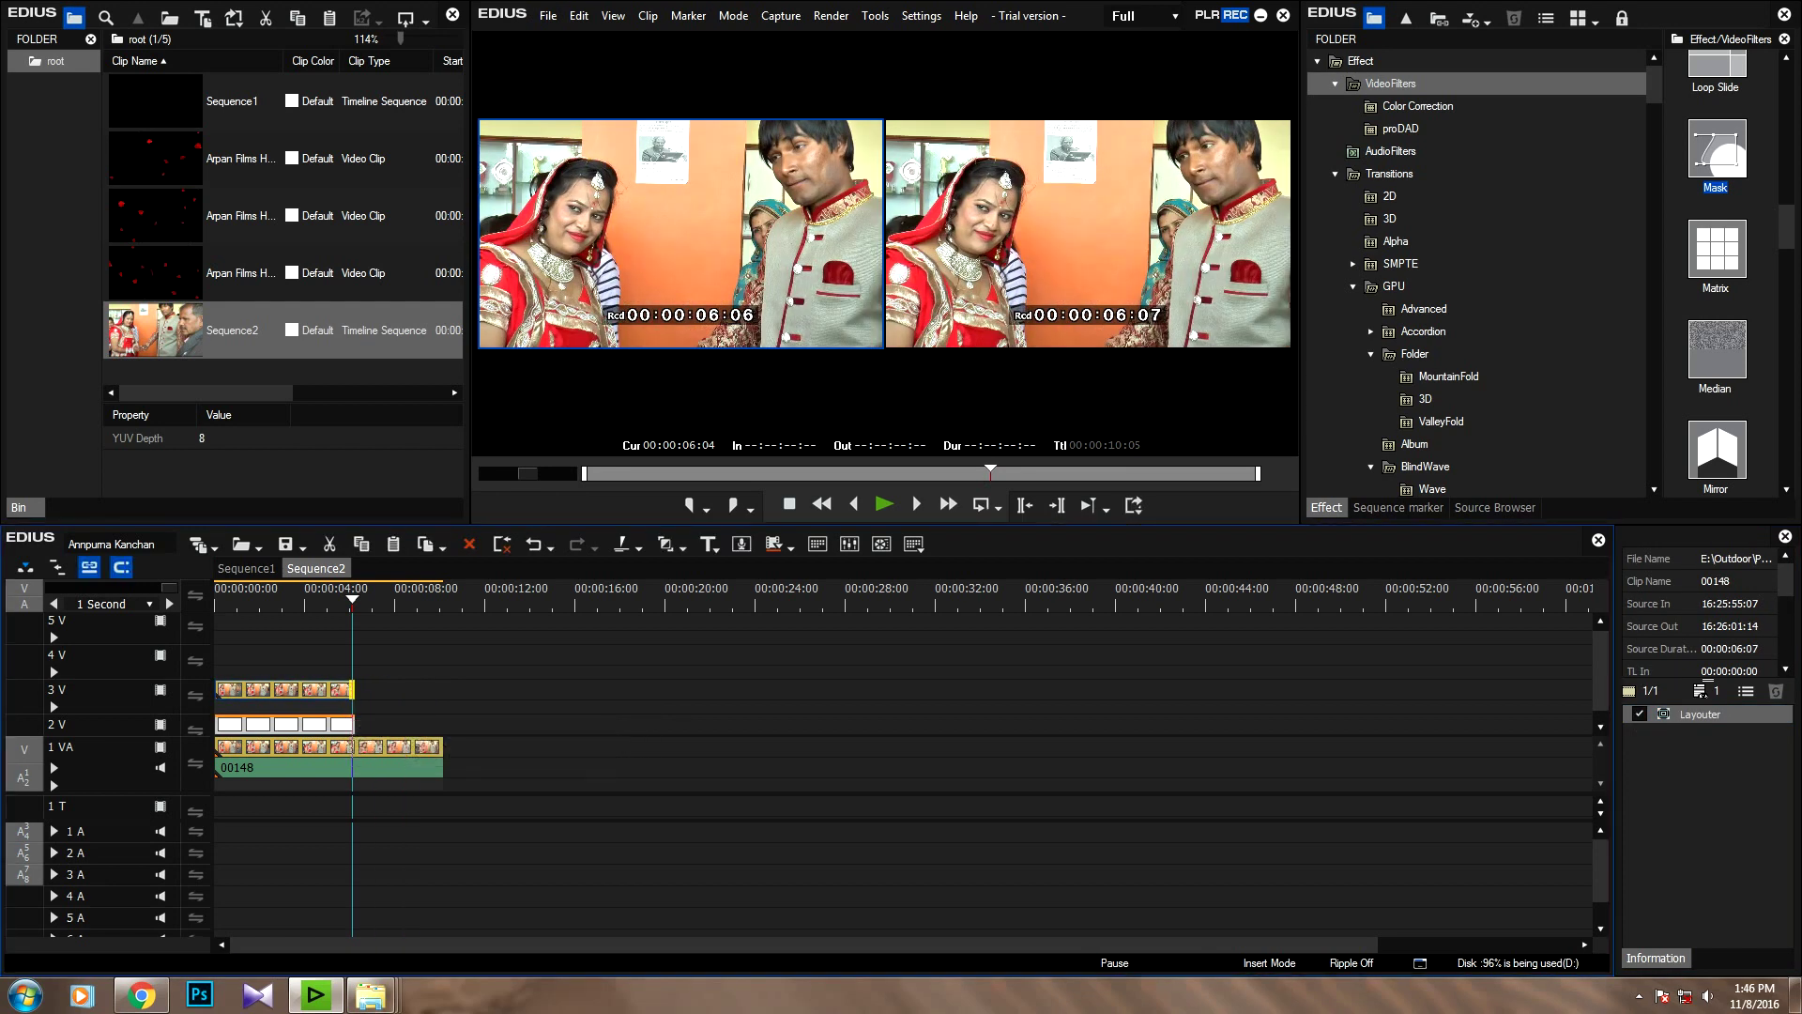
key(Home)
click(272, 723)
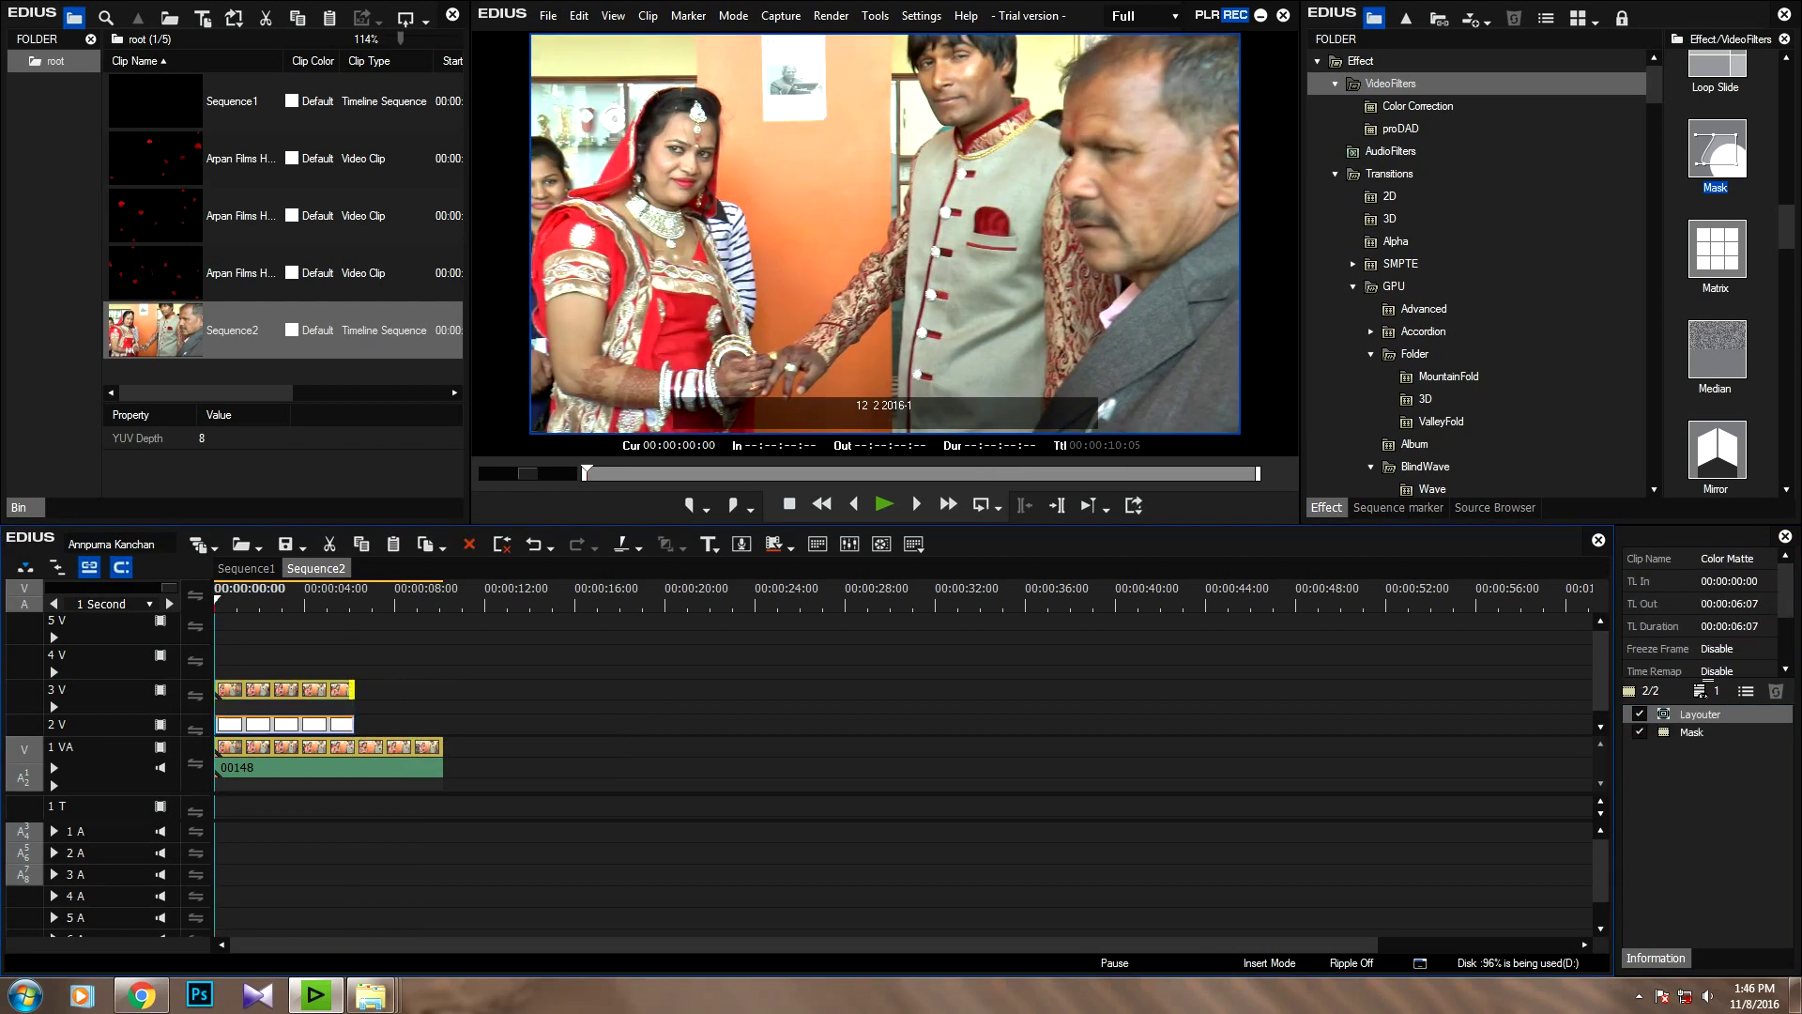
right_click(273, 724)
click(352, 91)
right_click(234, 667)
click(282, 757)
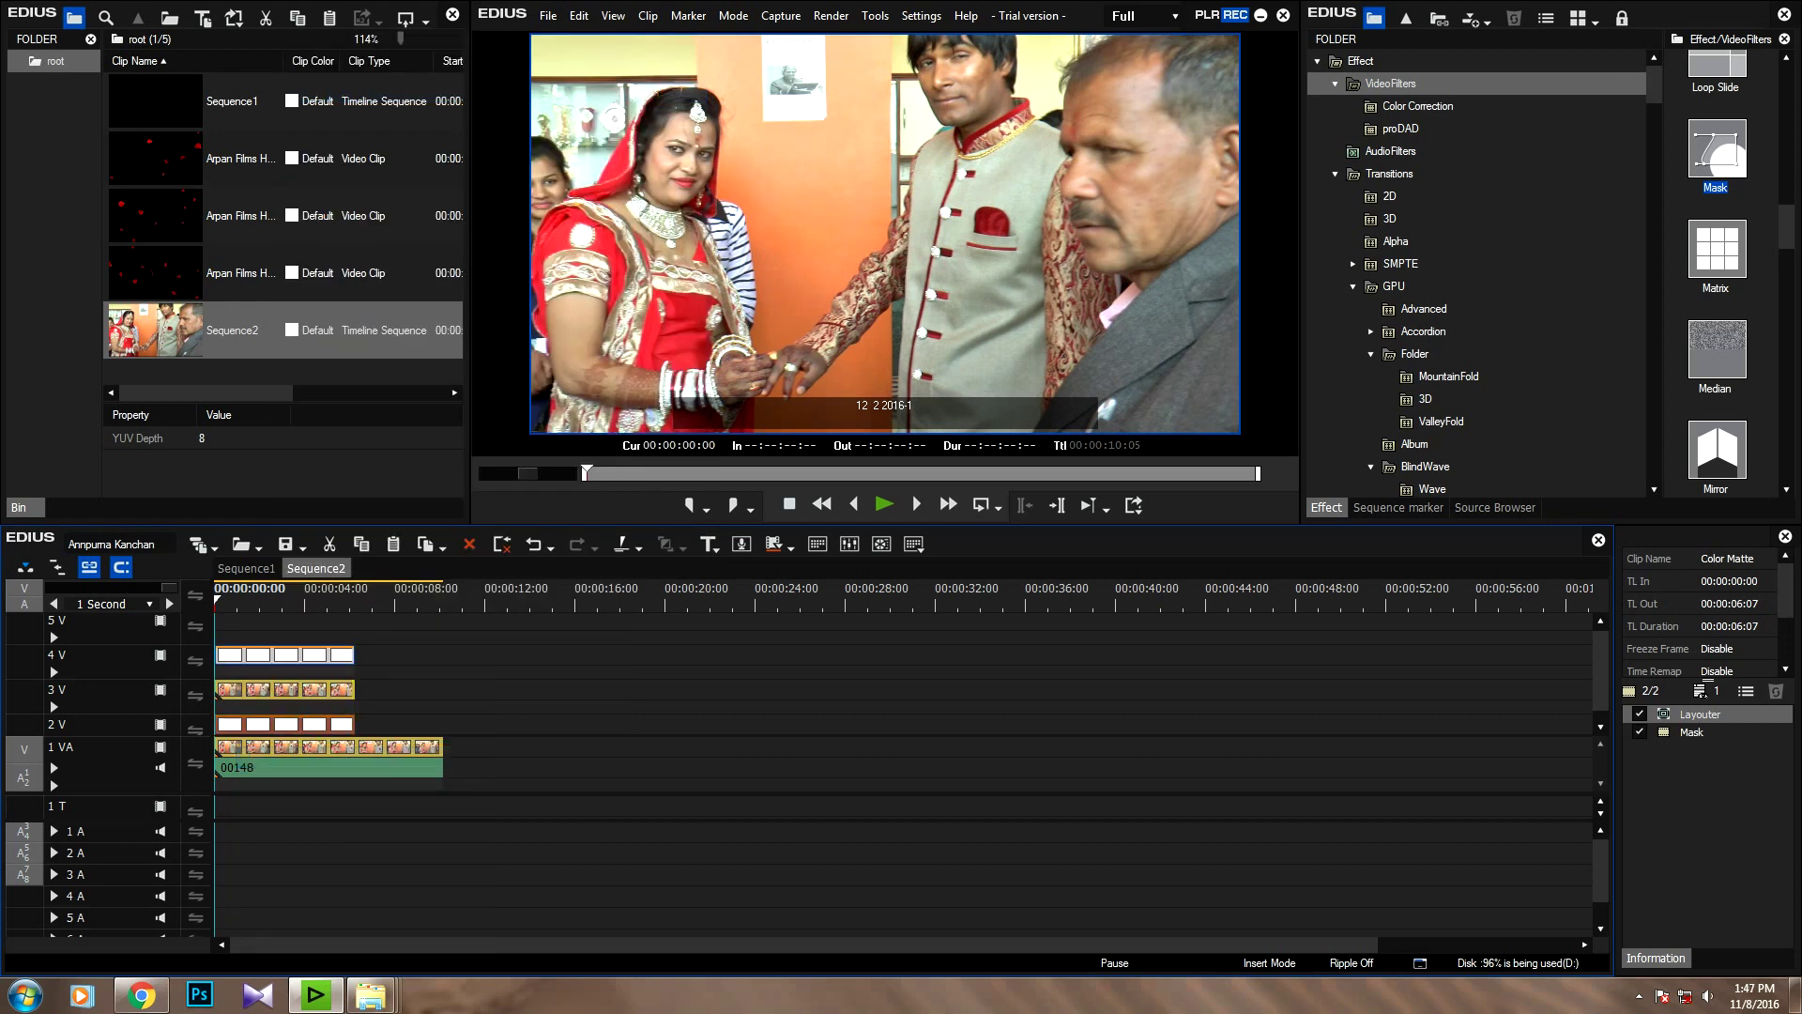
Step: Copy the trimmed wedding clip from track 3 V to the start of track 5 V
right_click(281, 760)
click(339, 324)
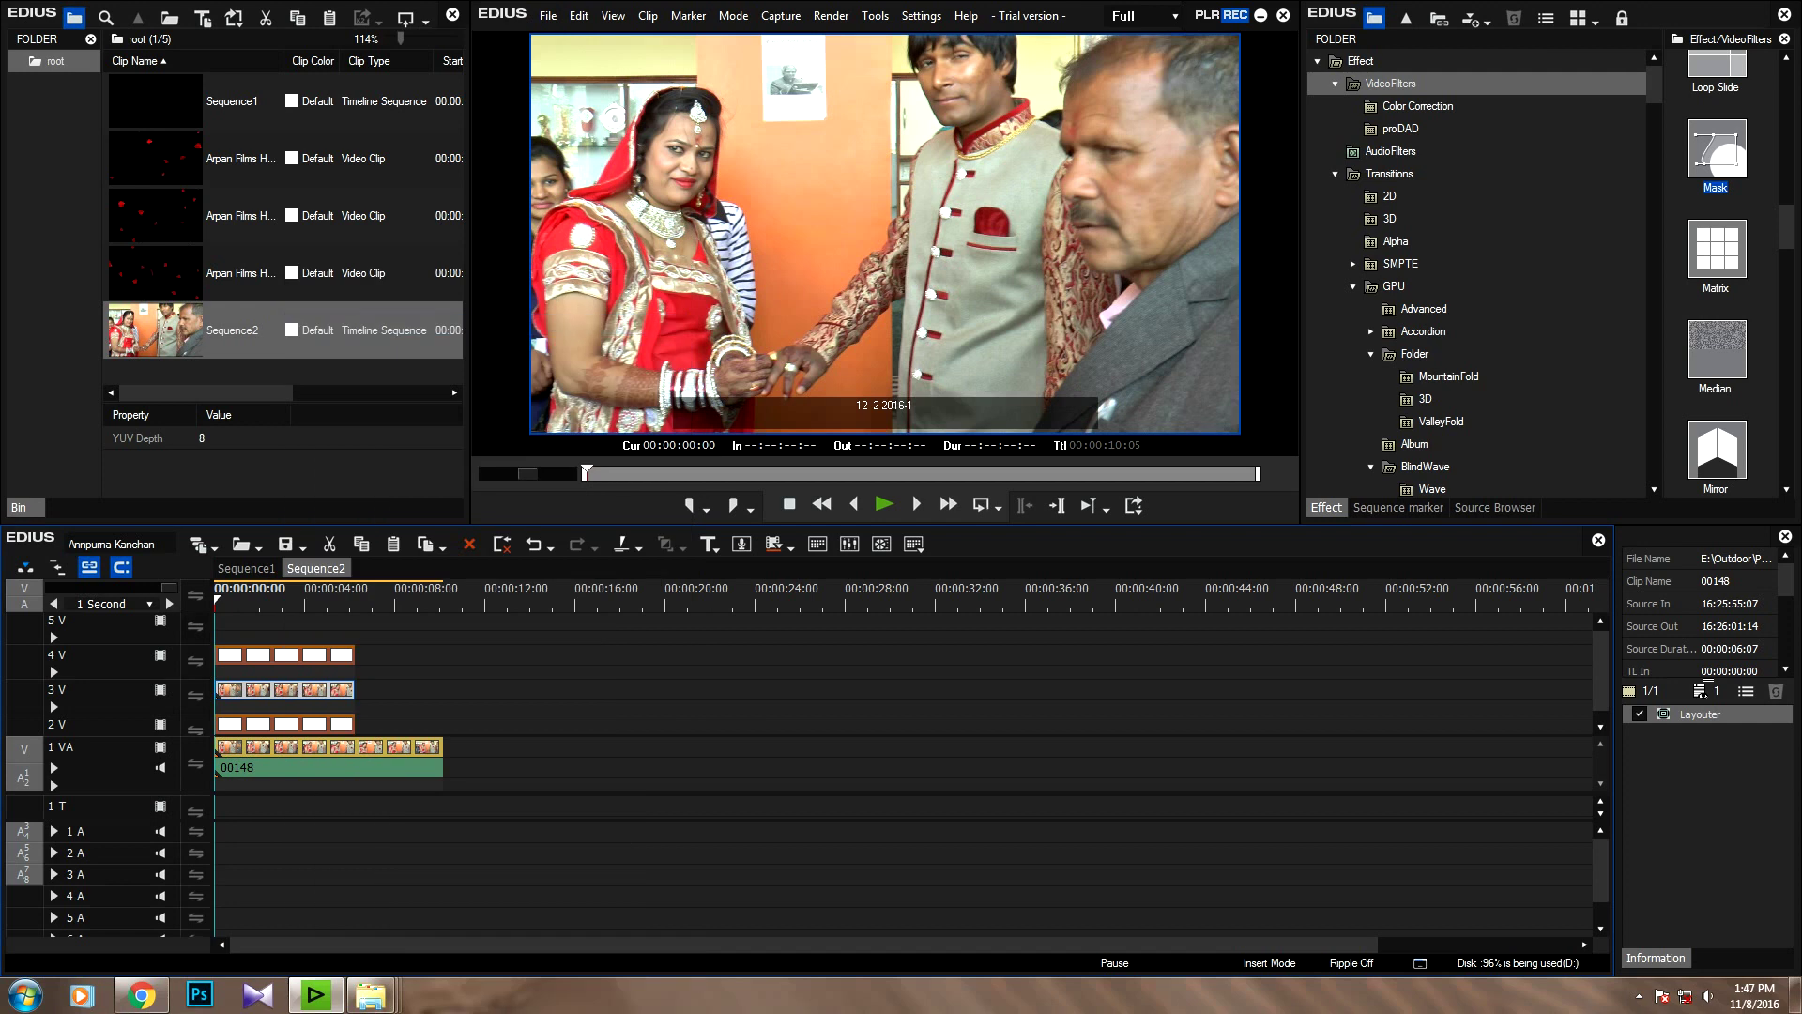
right_click(235, 625)
click(282, 724)
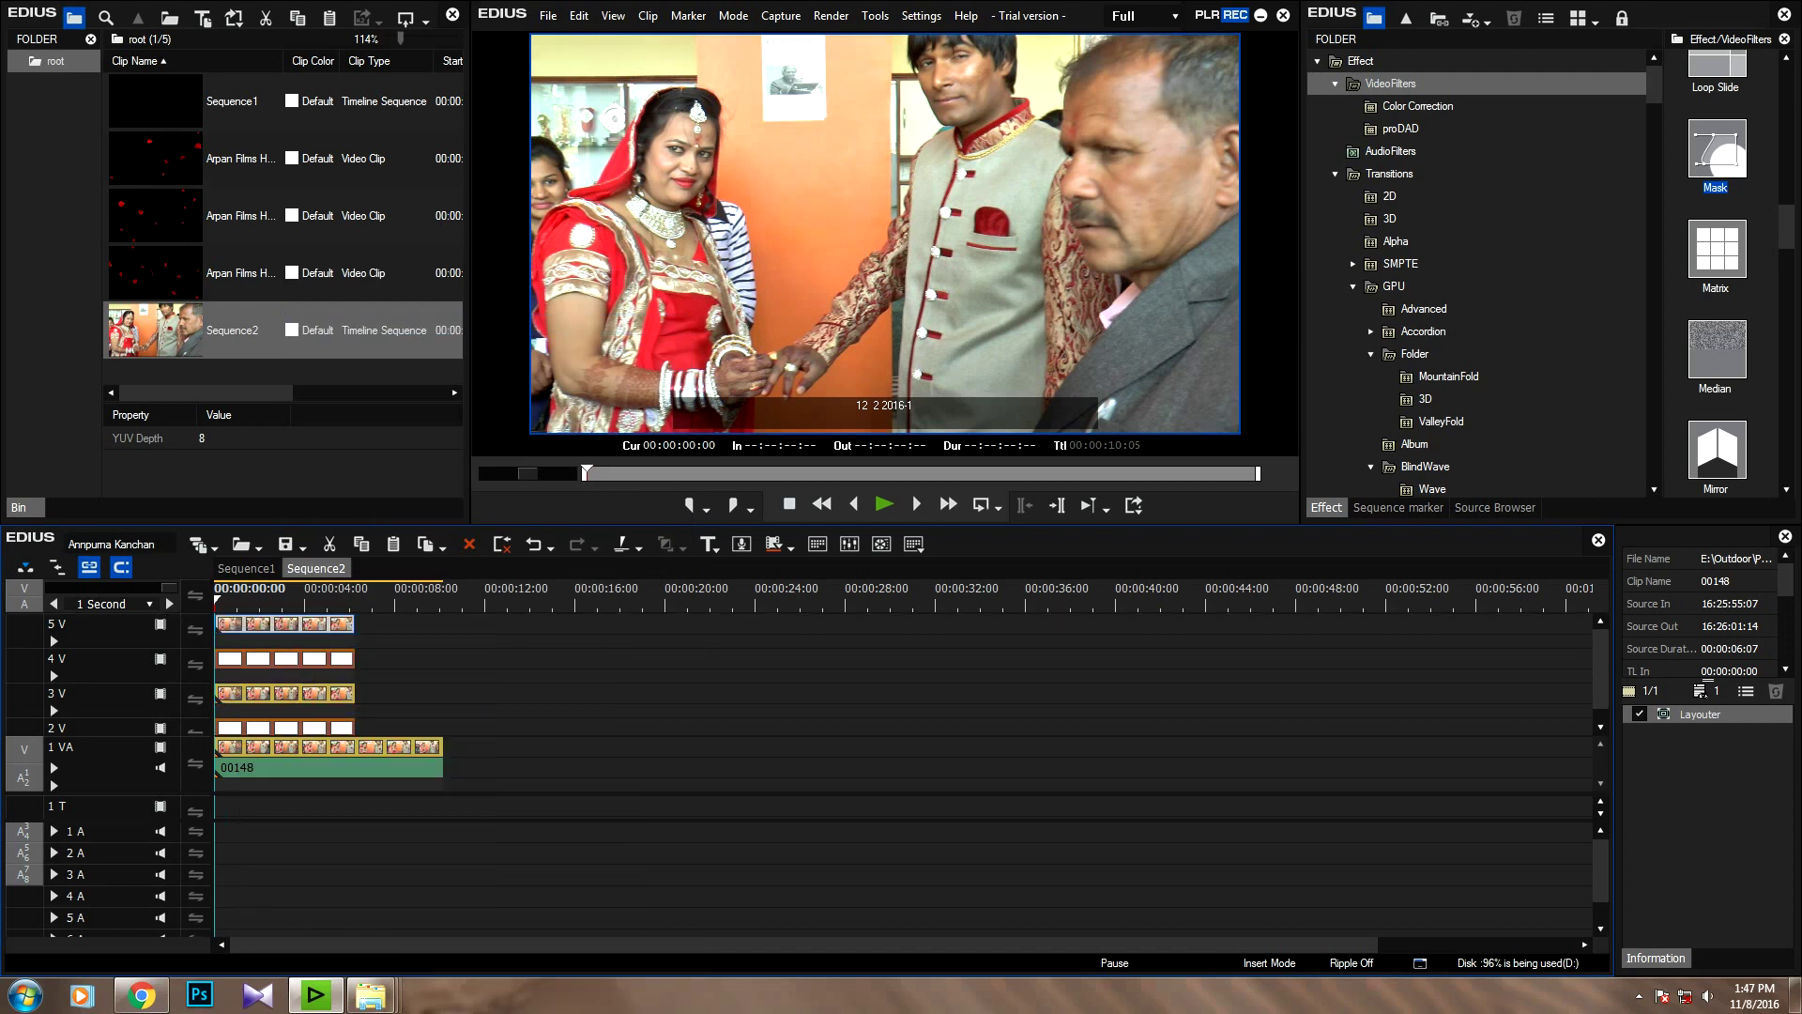
Step: Enlarge the video track area and apply the Track Matte keyer to the 5 V clip and the 2 V matte
click(285, 625)
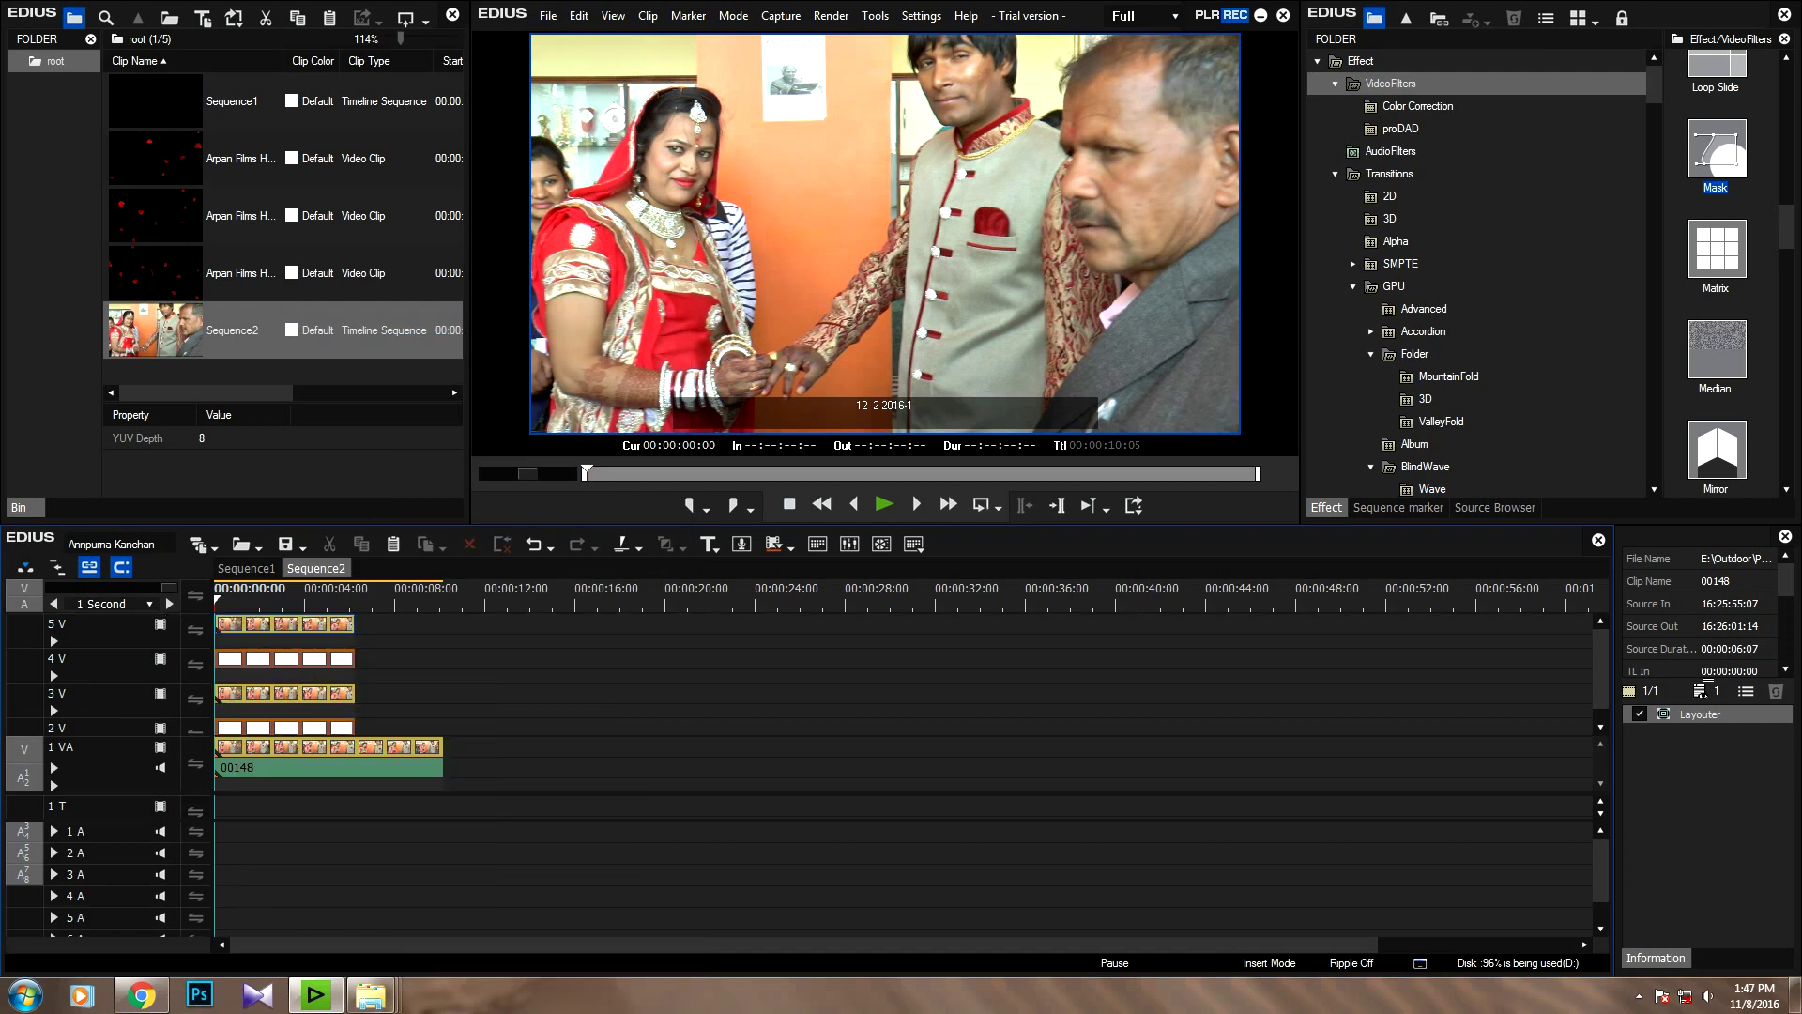
drag(284, 796, 284, 812)
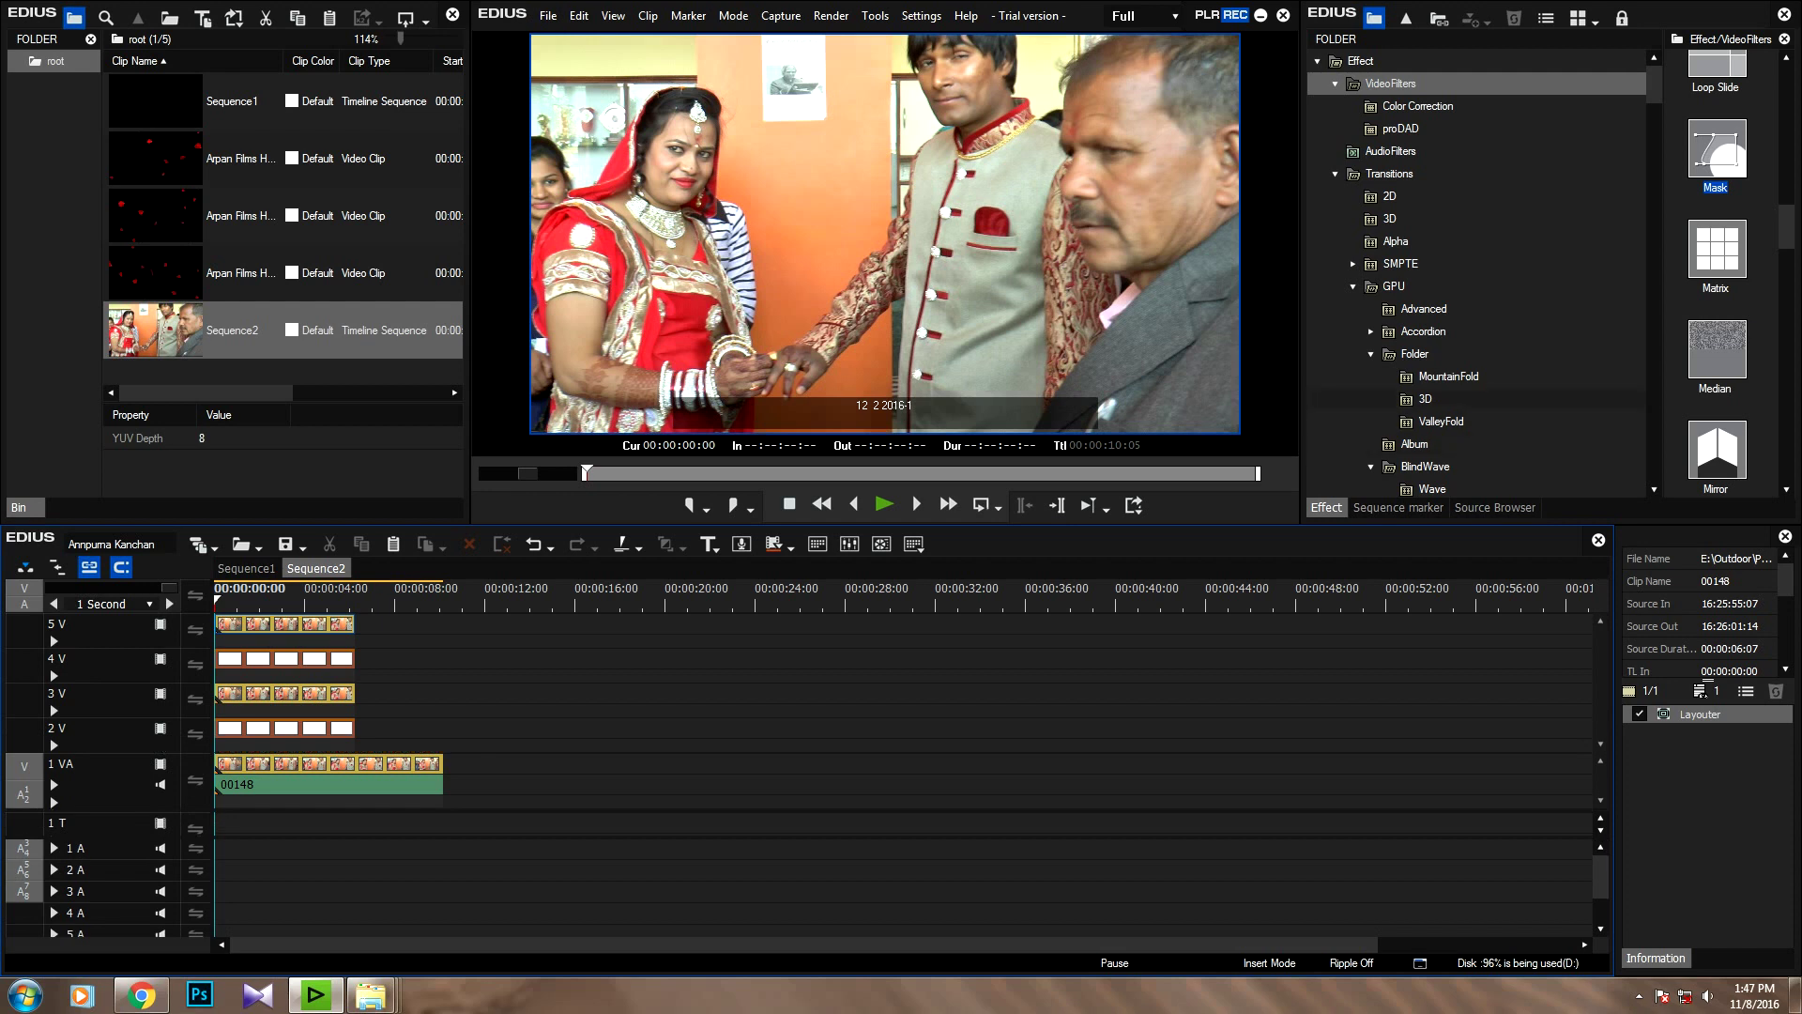
scroll(1478, 272, down, 15)
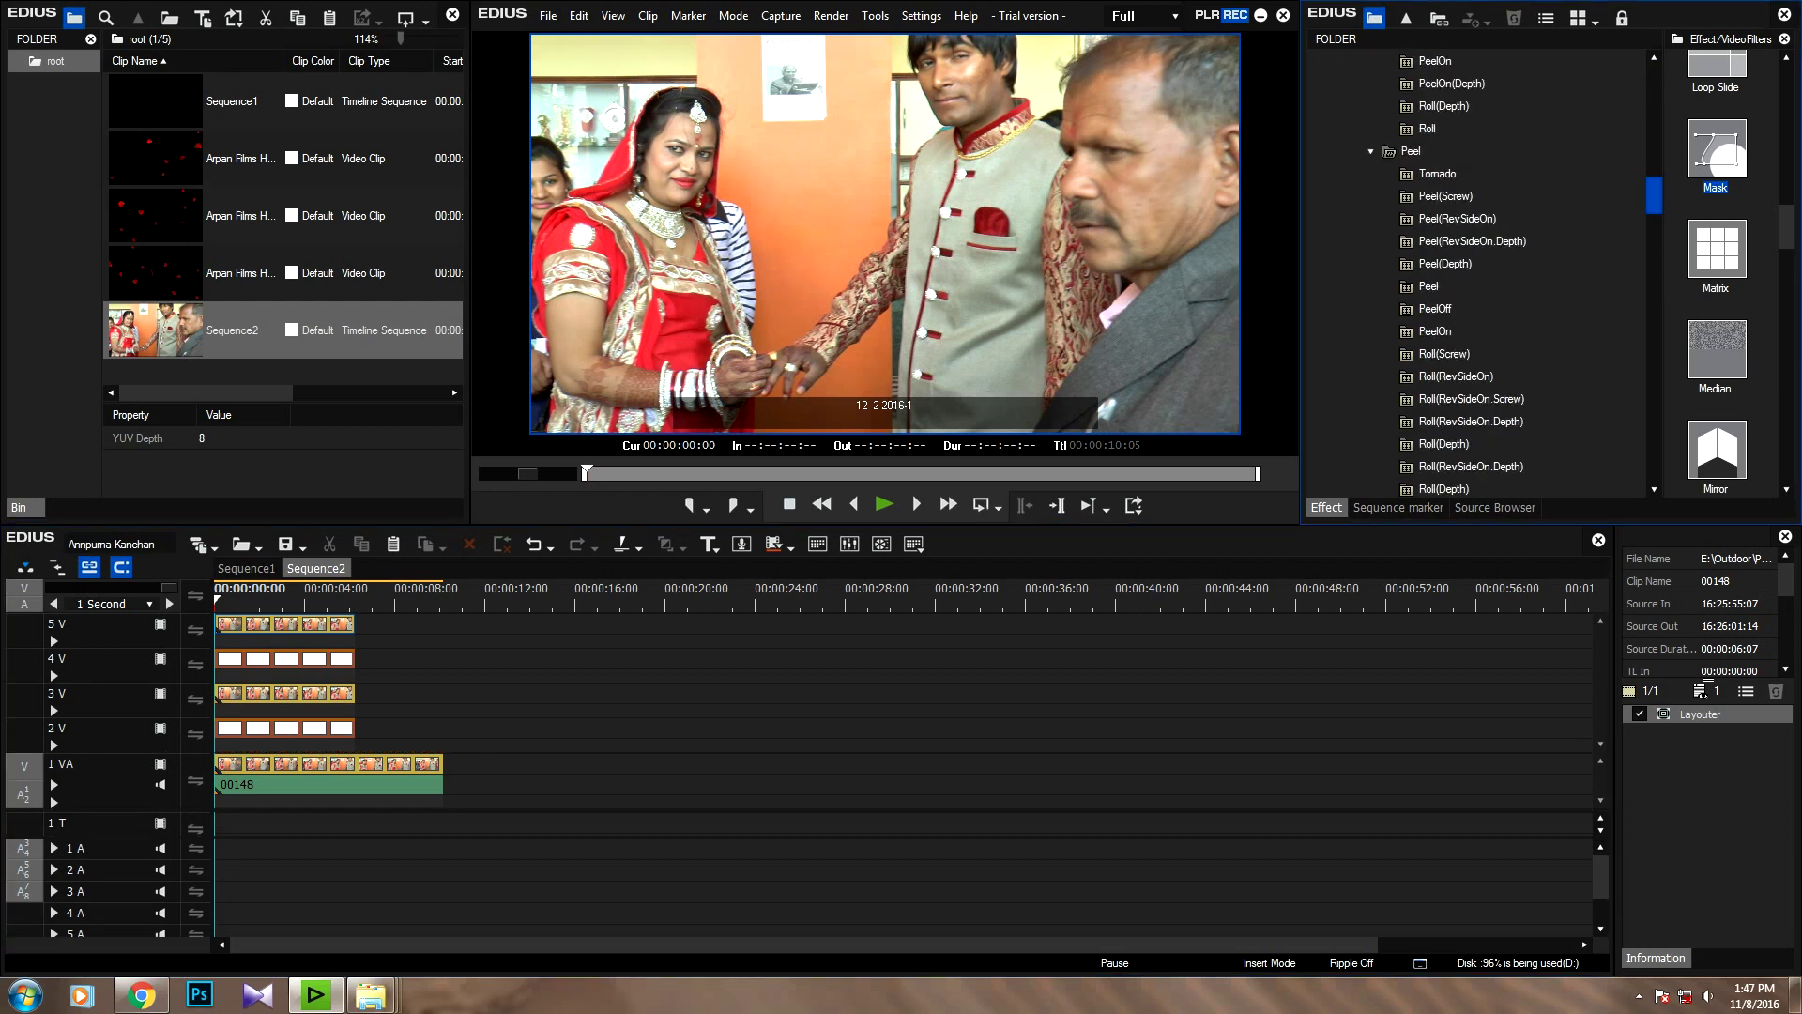
scroll(1478, 272, up, 3)
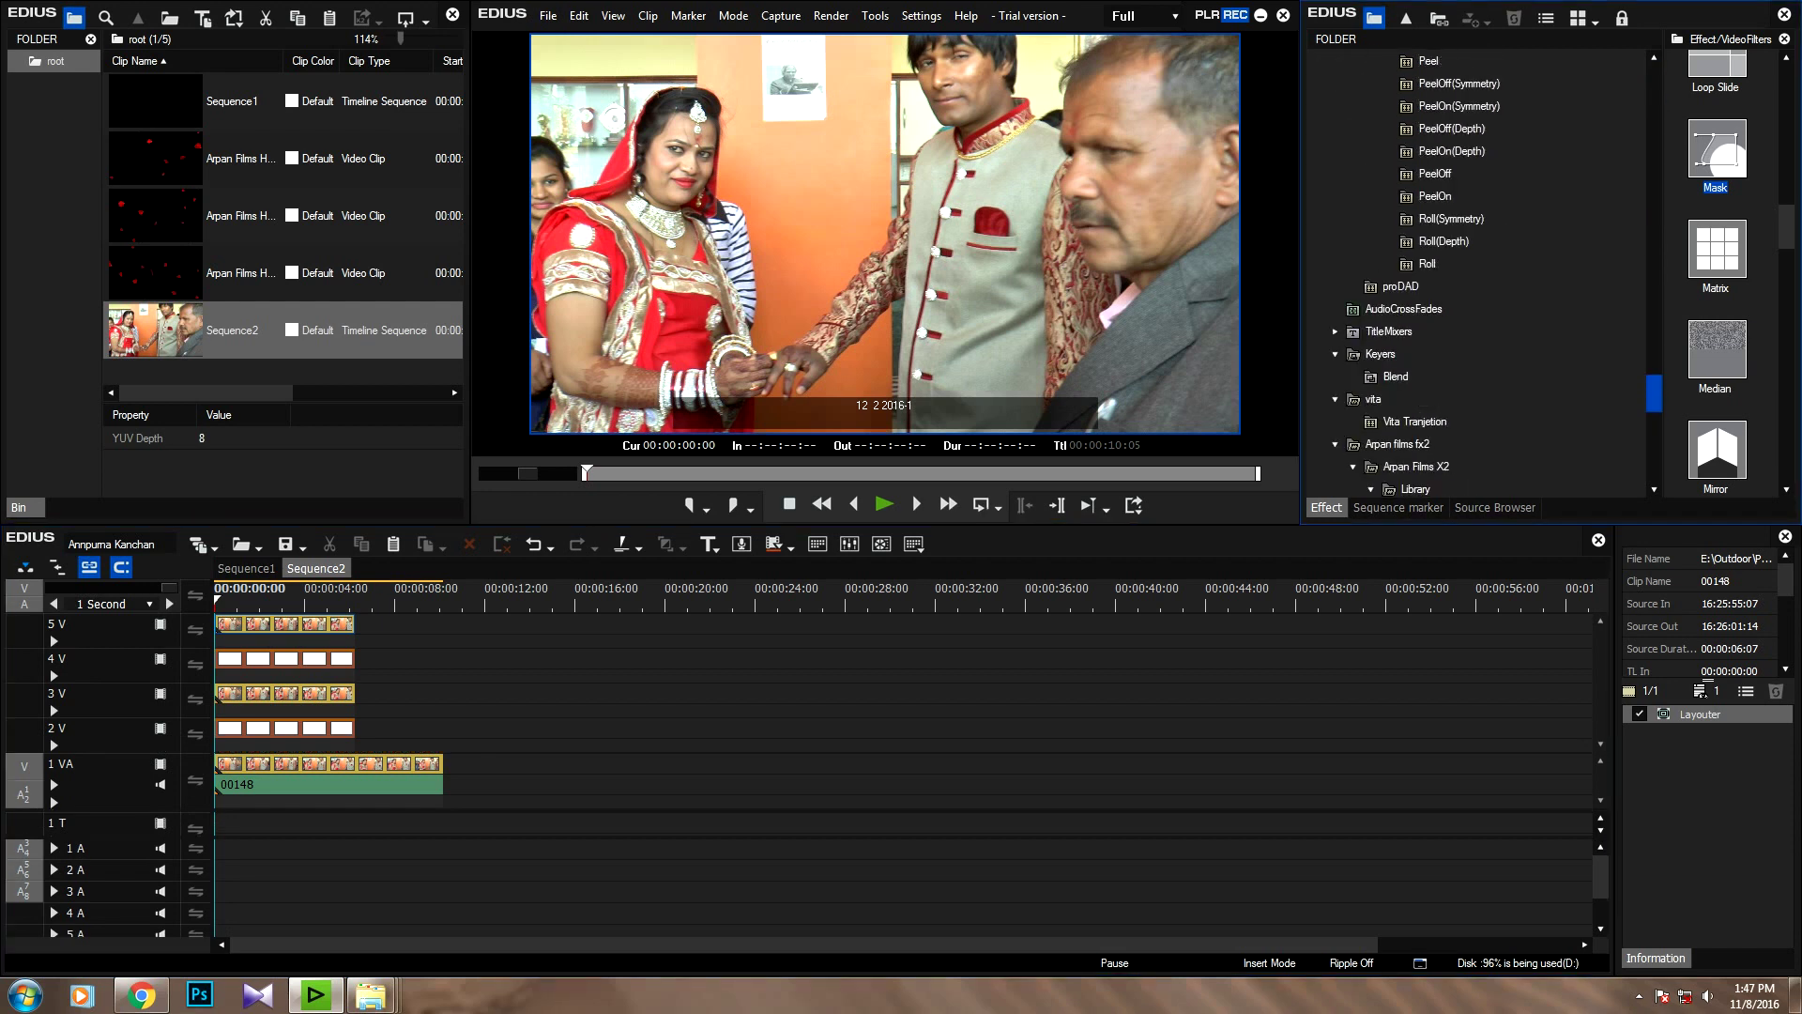
scroll(1502, 277, down, 1)
click(1380, 331)
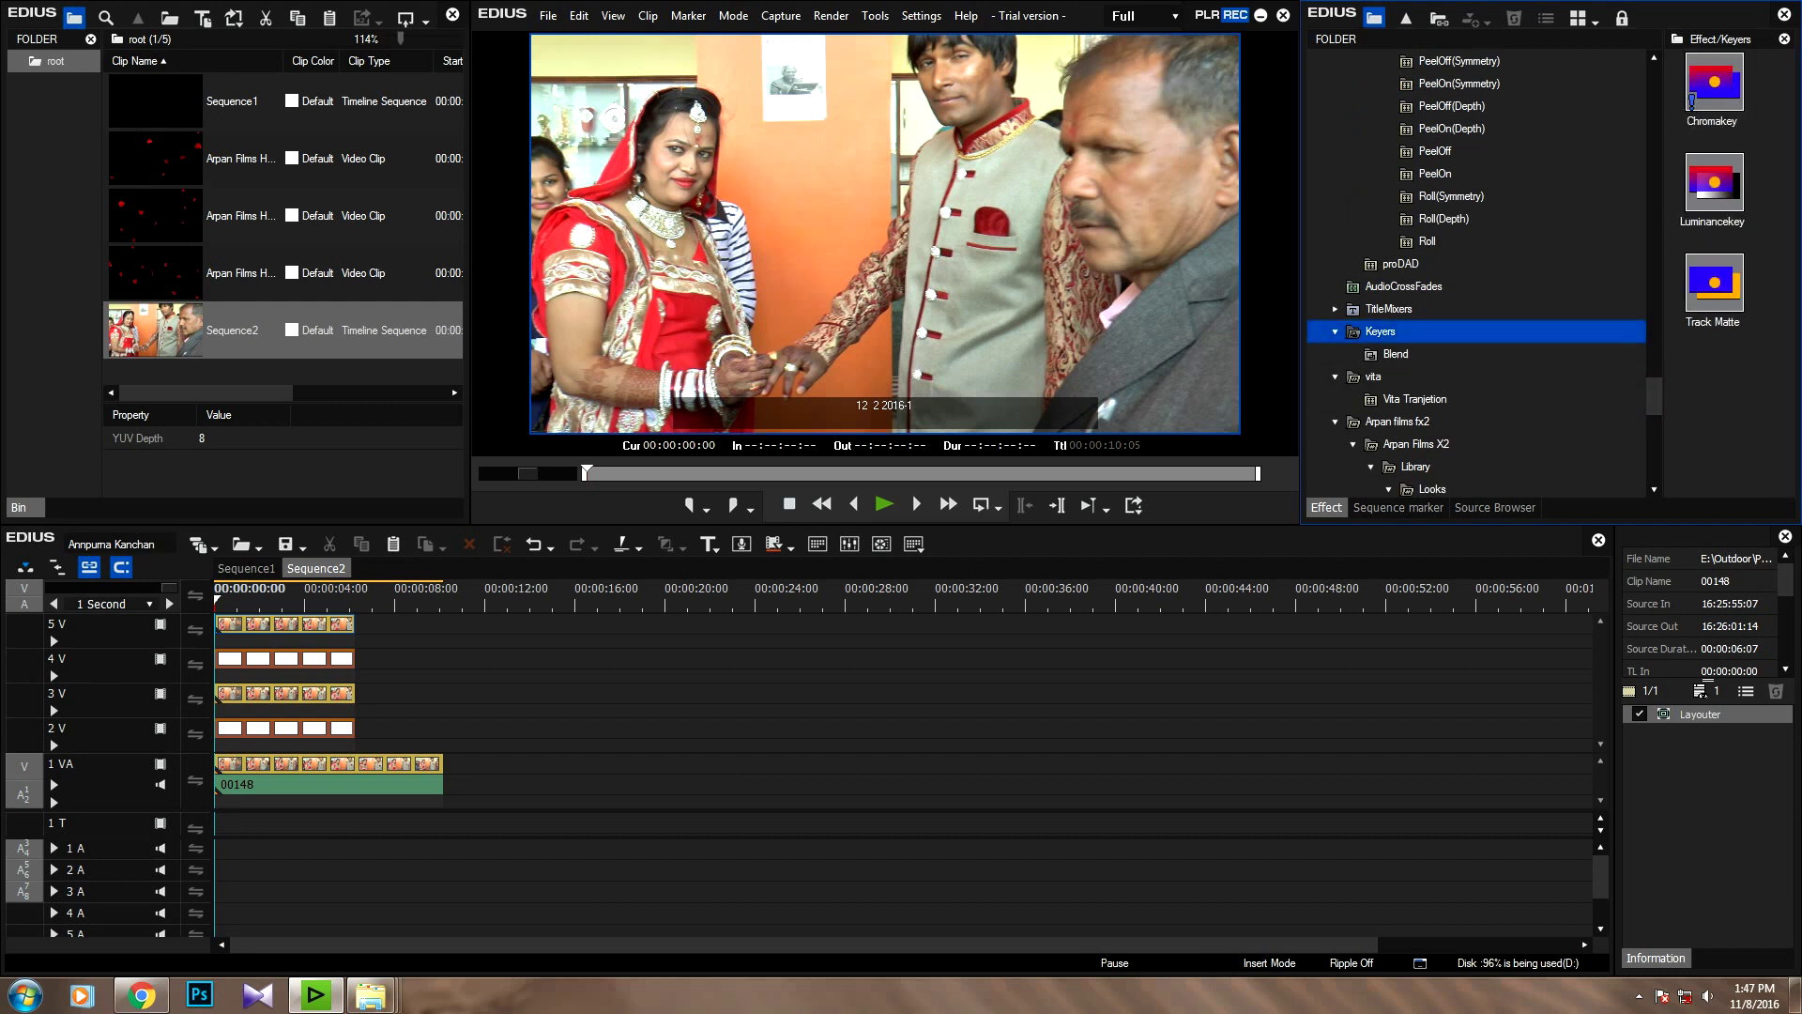
drag(1715, 281, 282, 641)
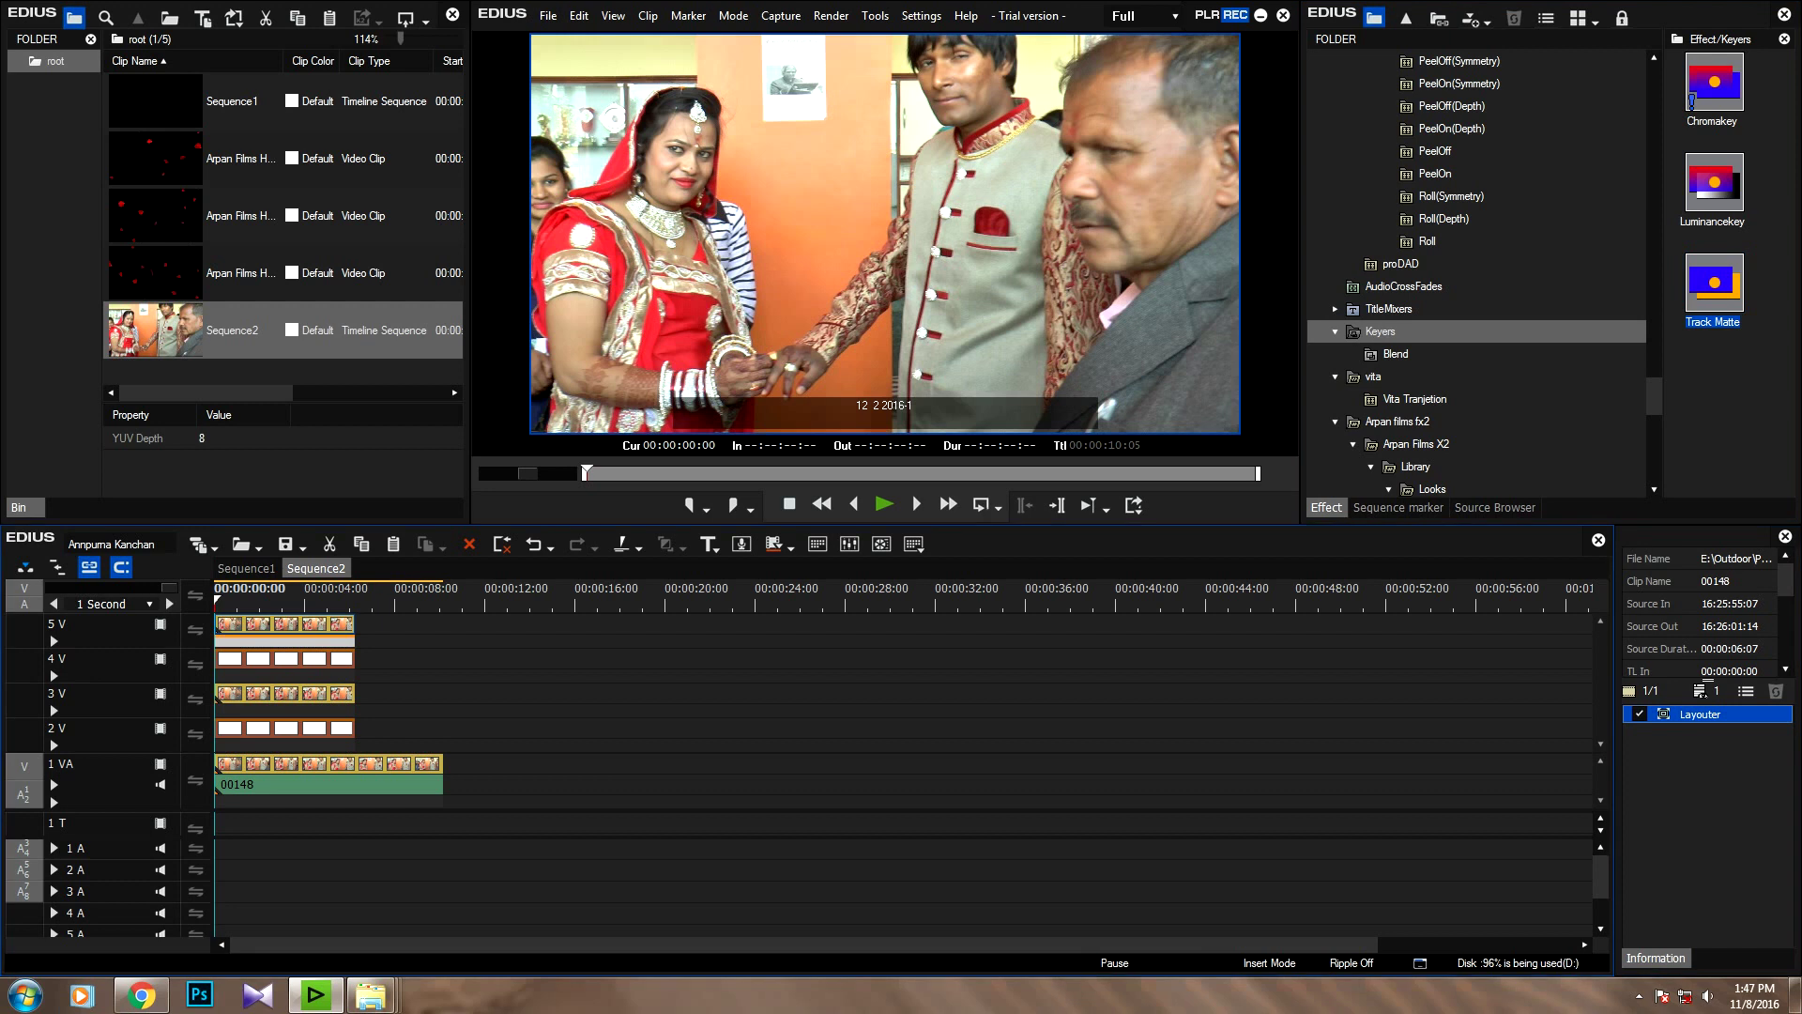
drag(282, 711, 281, 747)
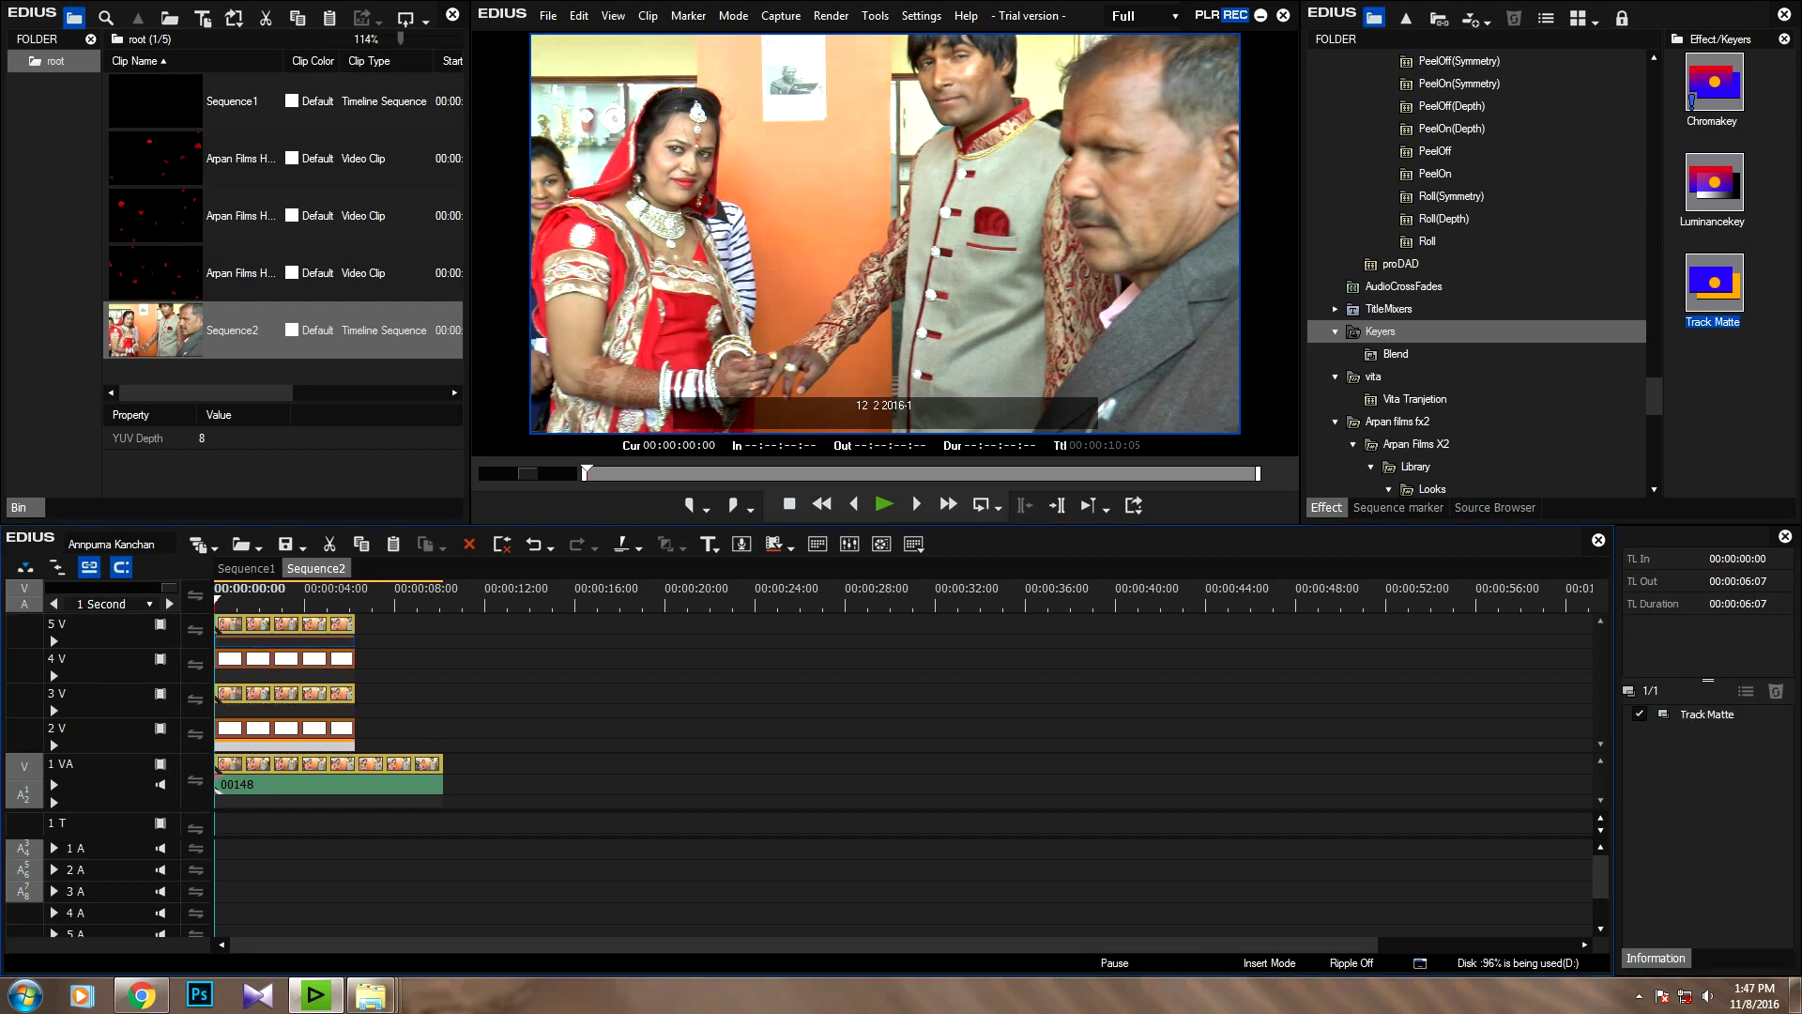
Step: Stretch the 5 V clip to 110% in its Layouter and copy that Layouter setting to the 3 V clip
key(space)
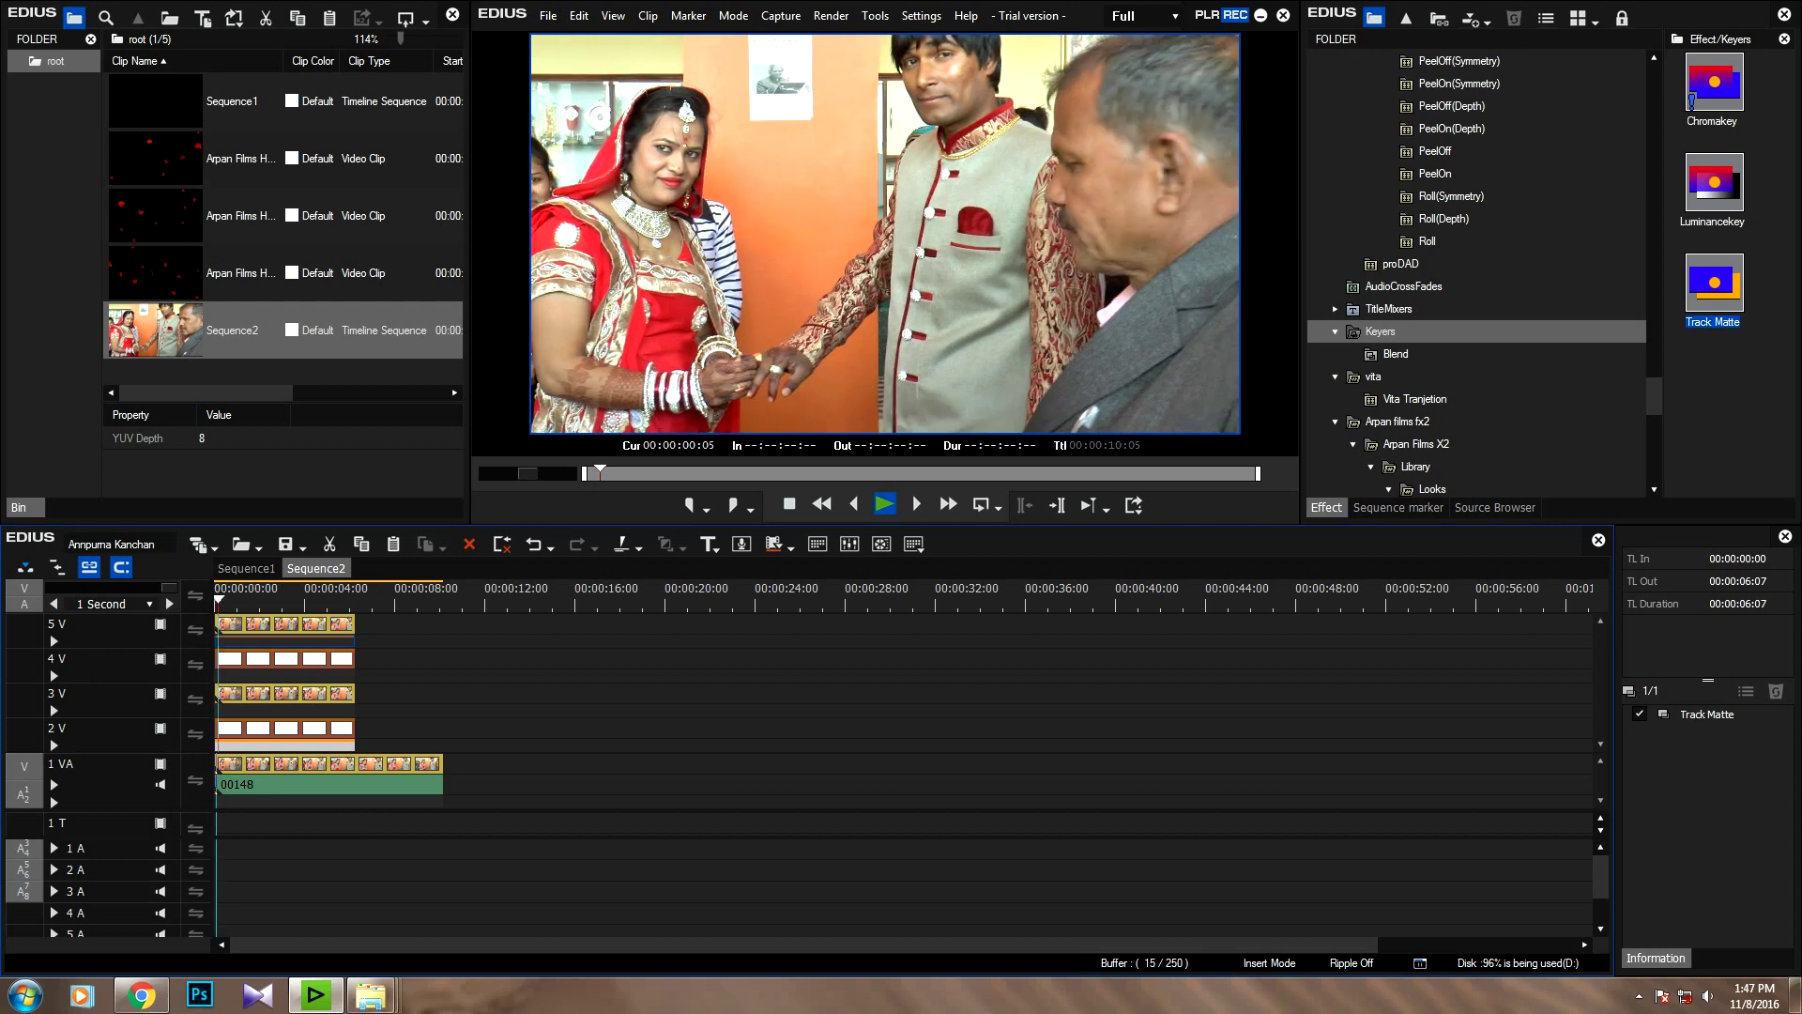
click(285, 625)
double_click(1690, 714)
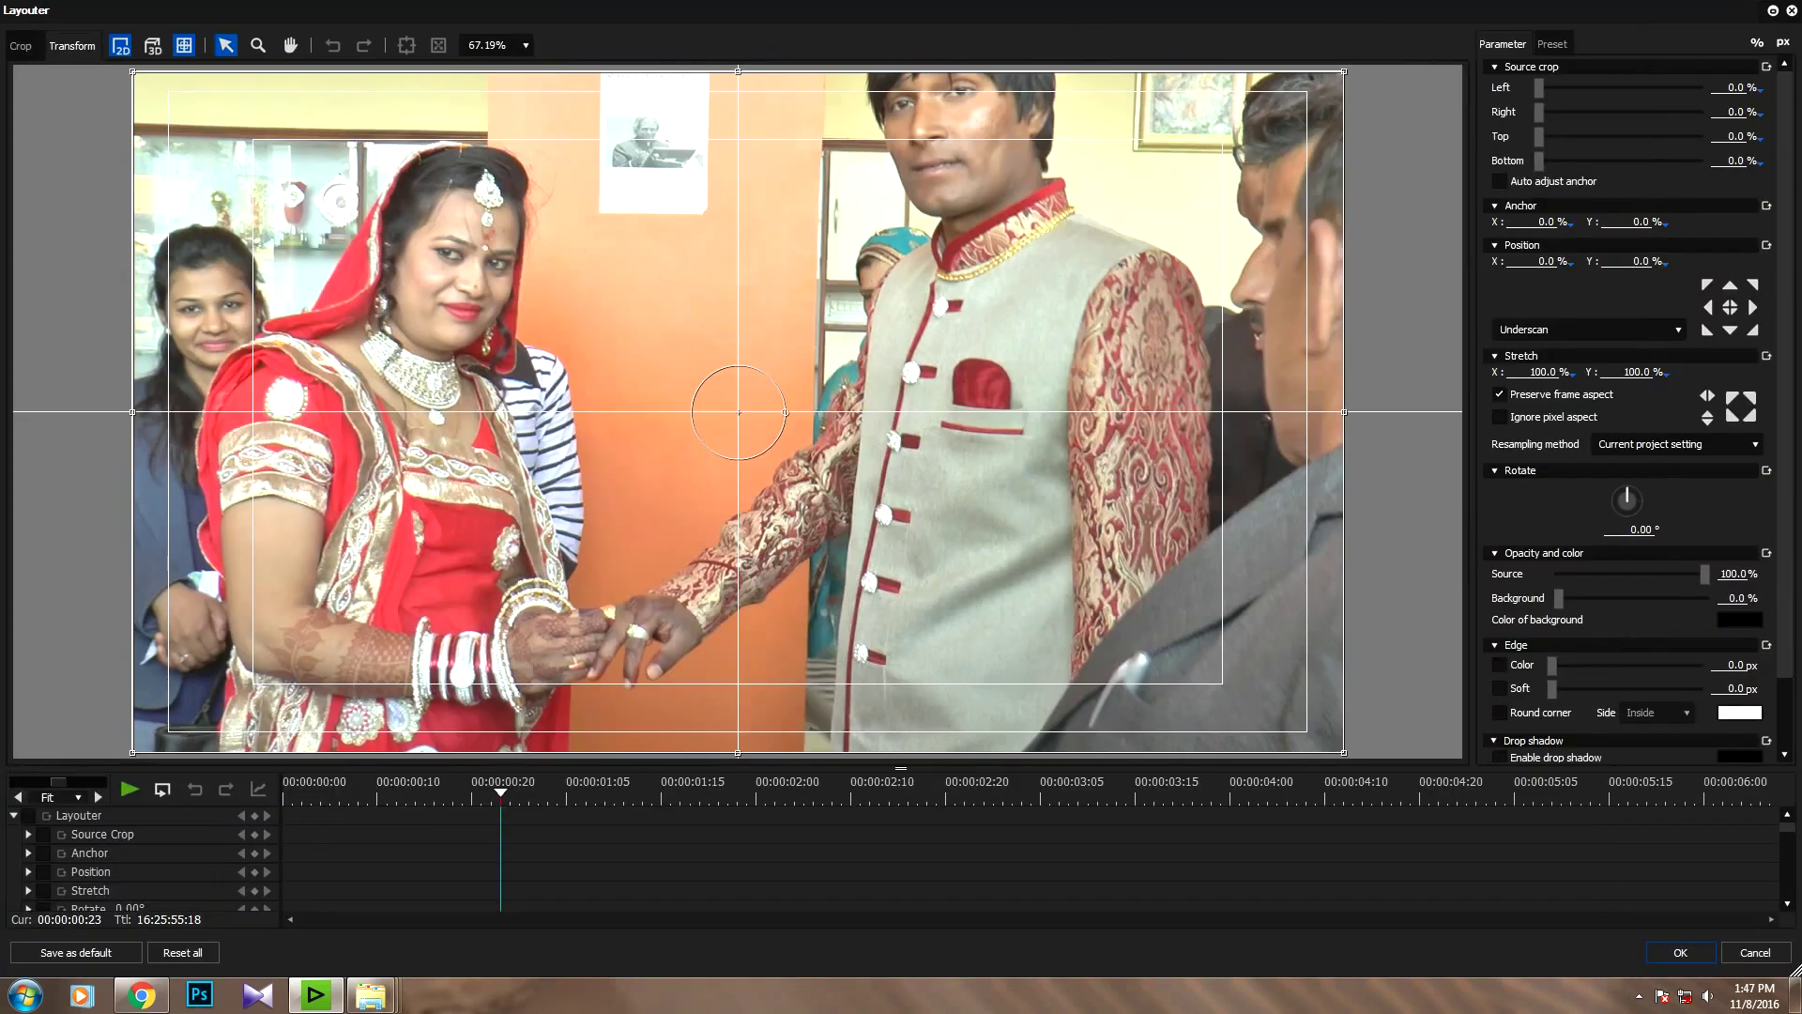
text(110)
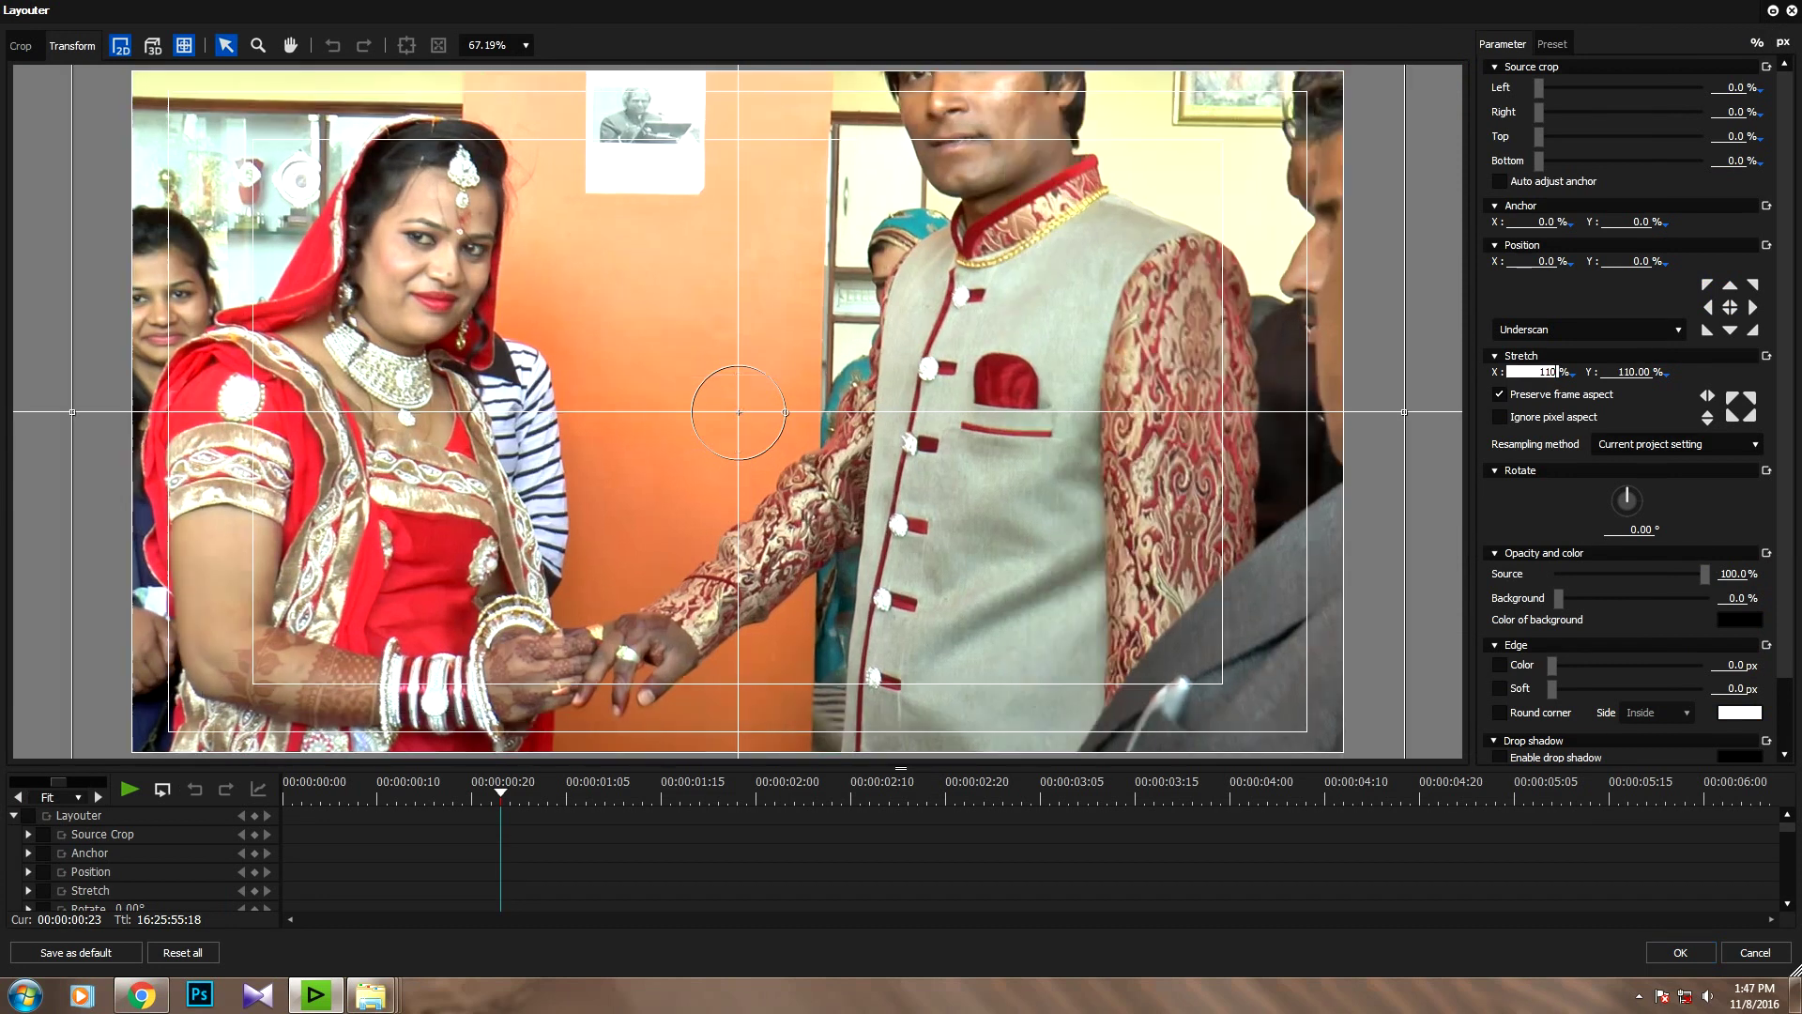
key(Return)
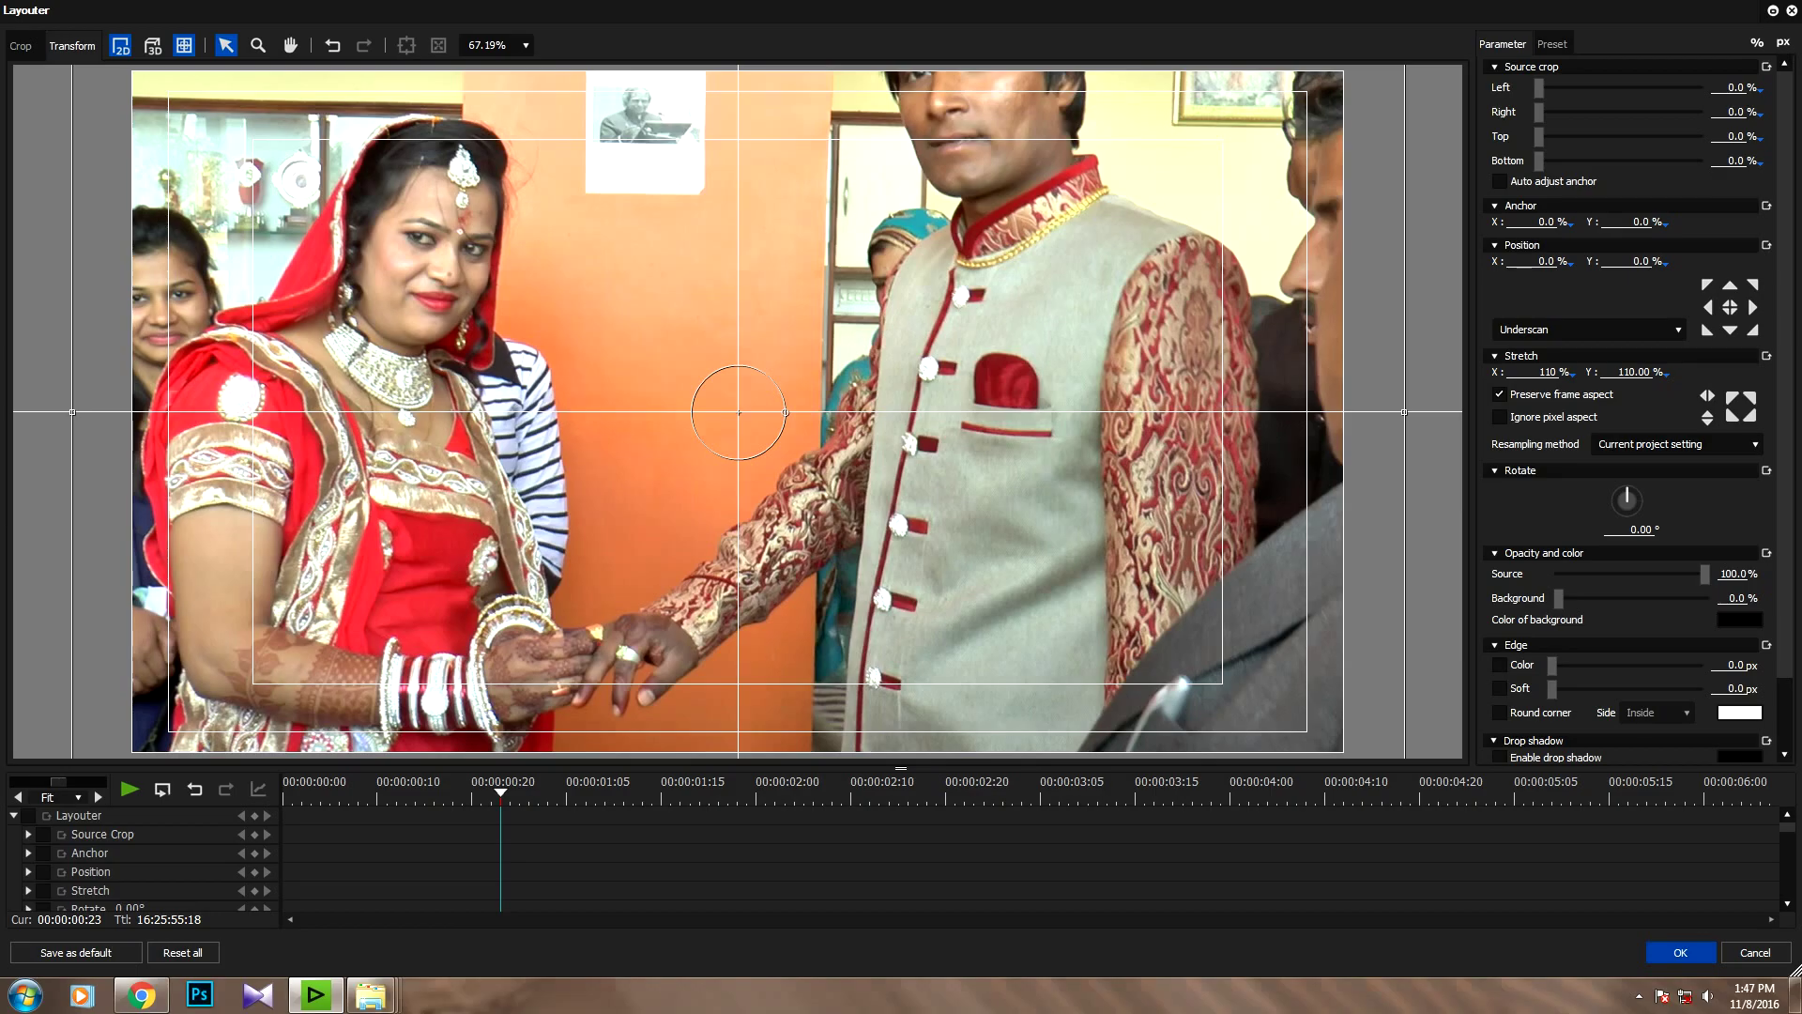
key(Return)
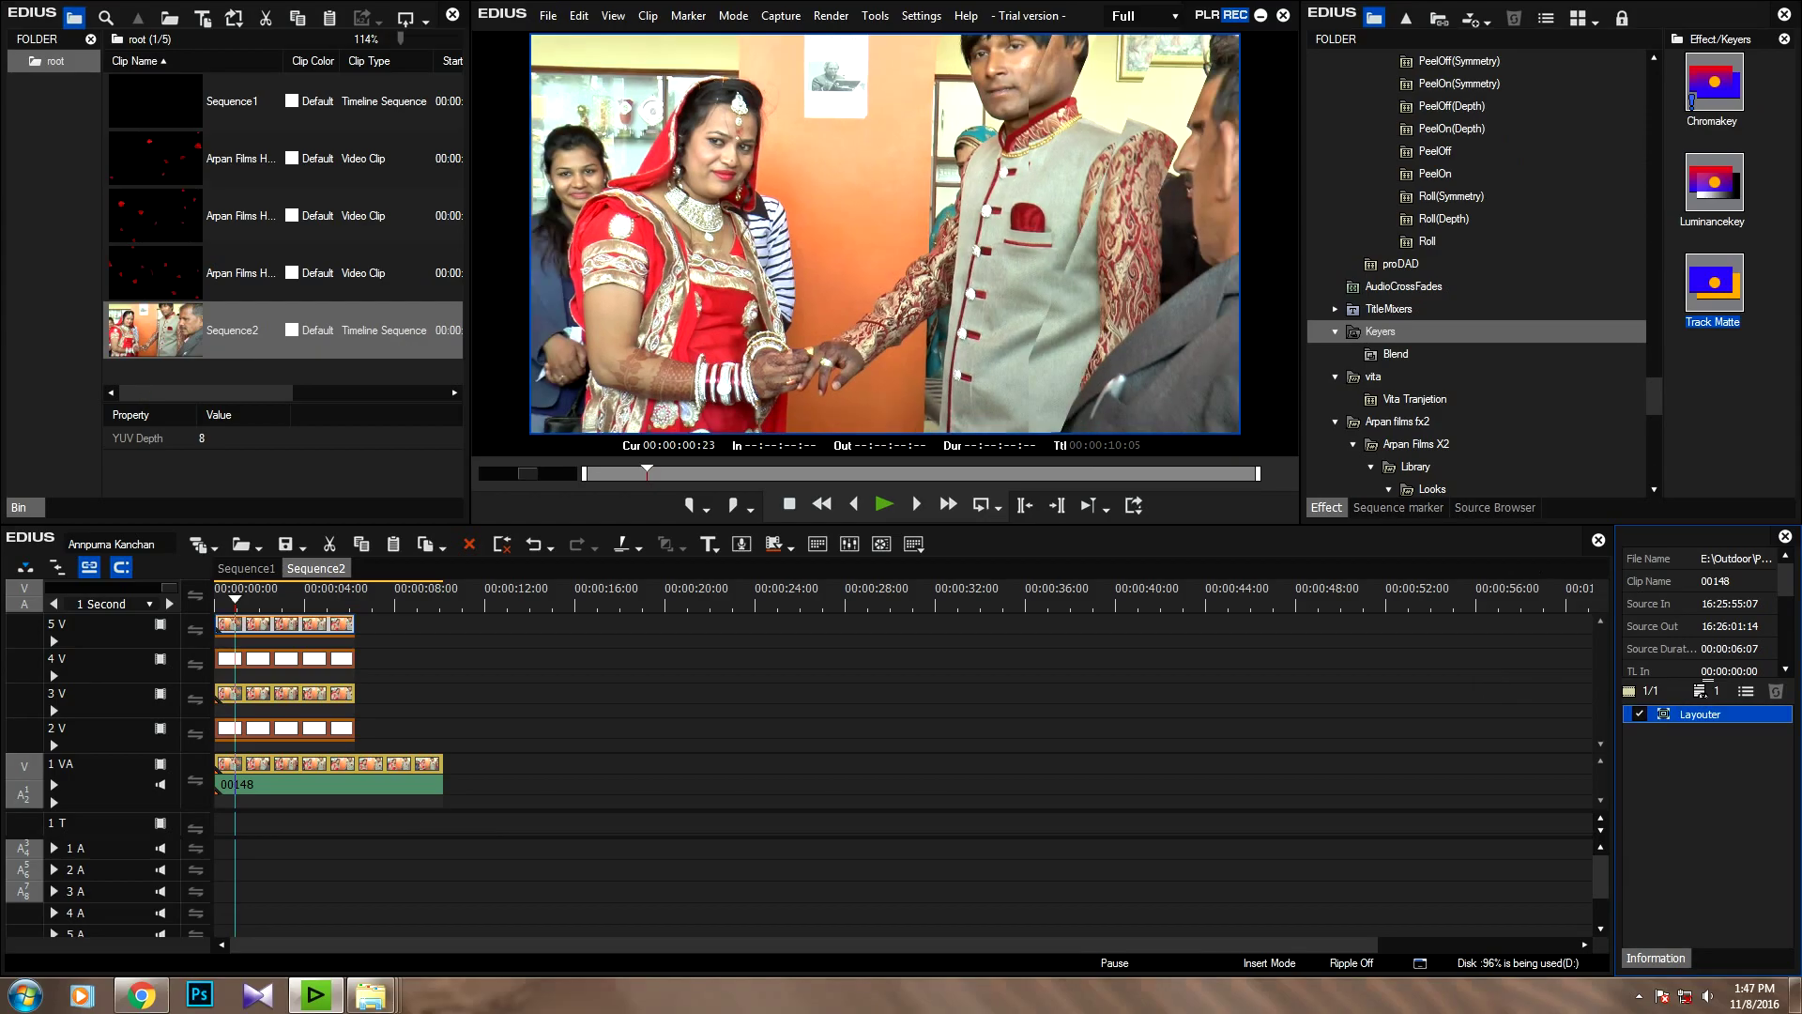
drag(1700, 714, 279, 694)
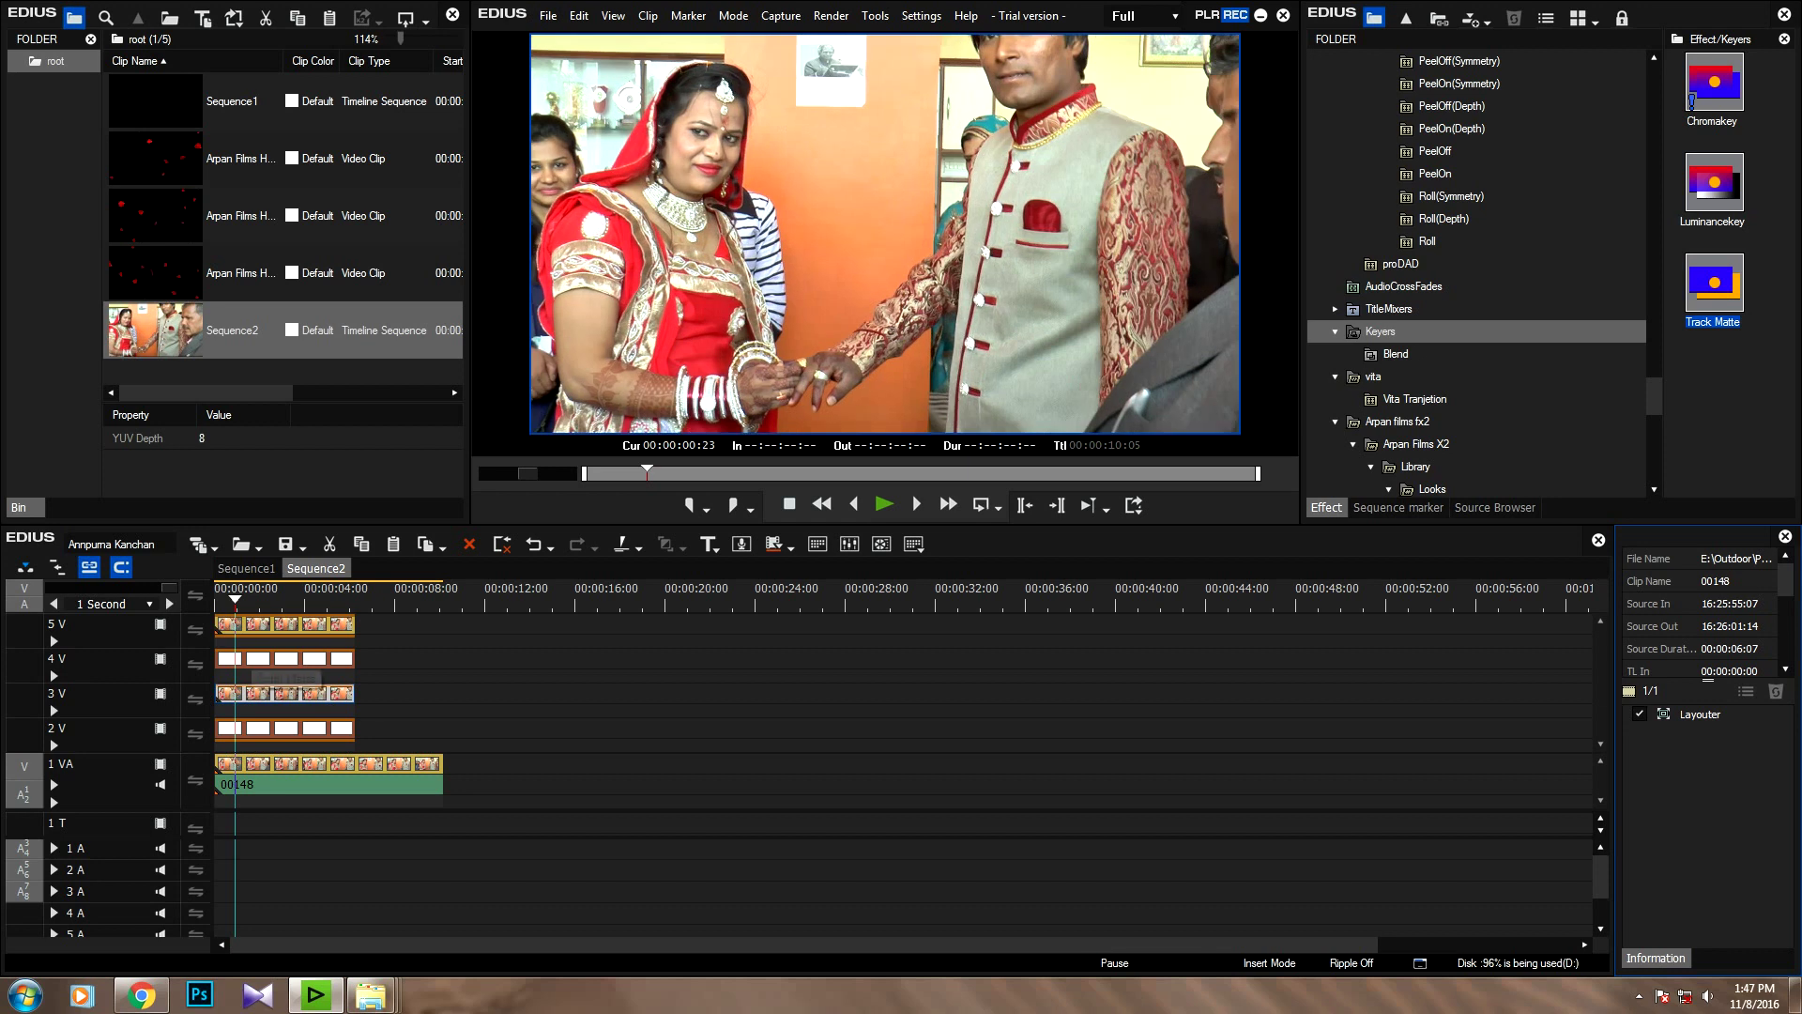
Step: Play the sequence from the start to check the strip effect and examine the keyer on the 5 V clip
key(Home)
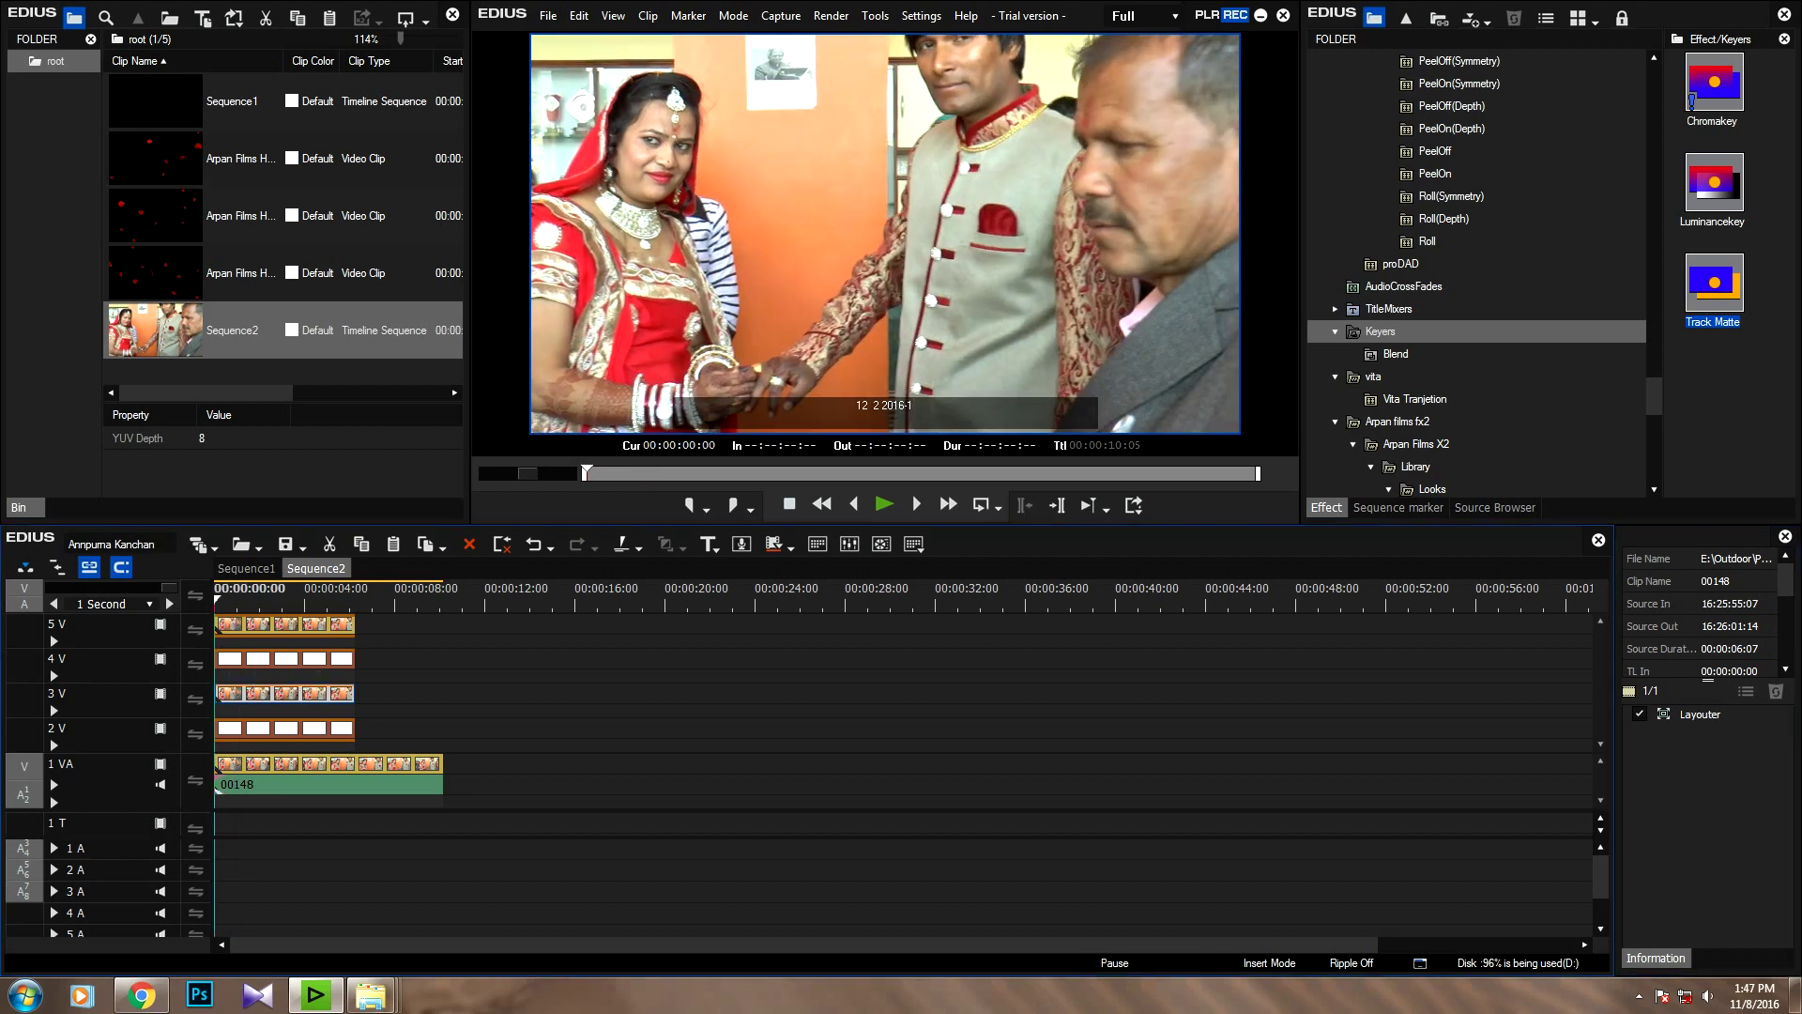
key(space)
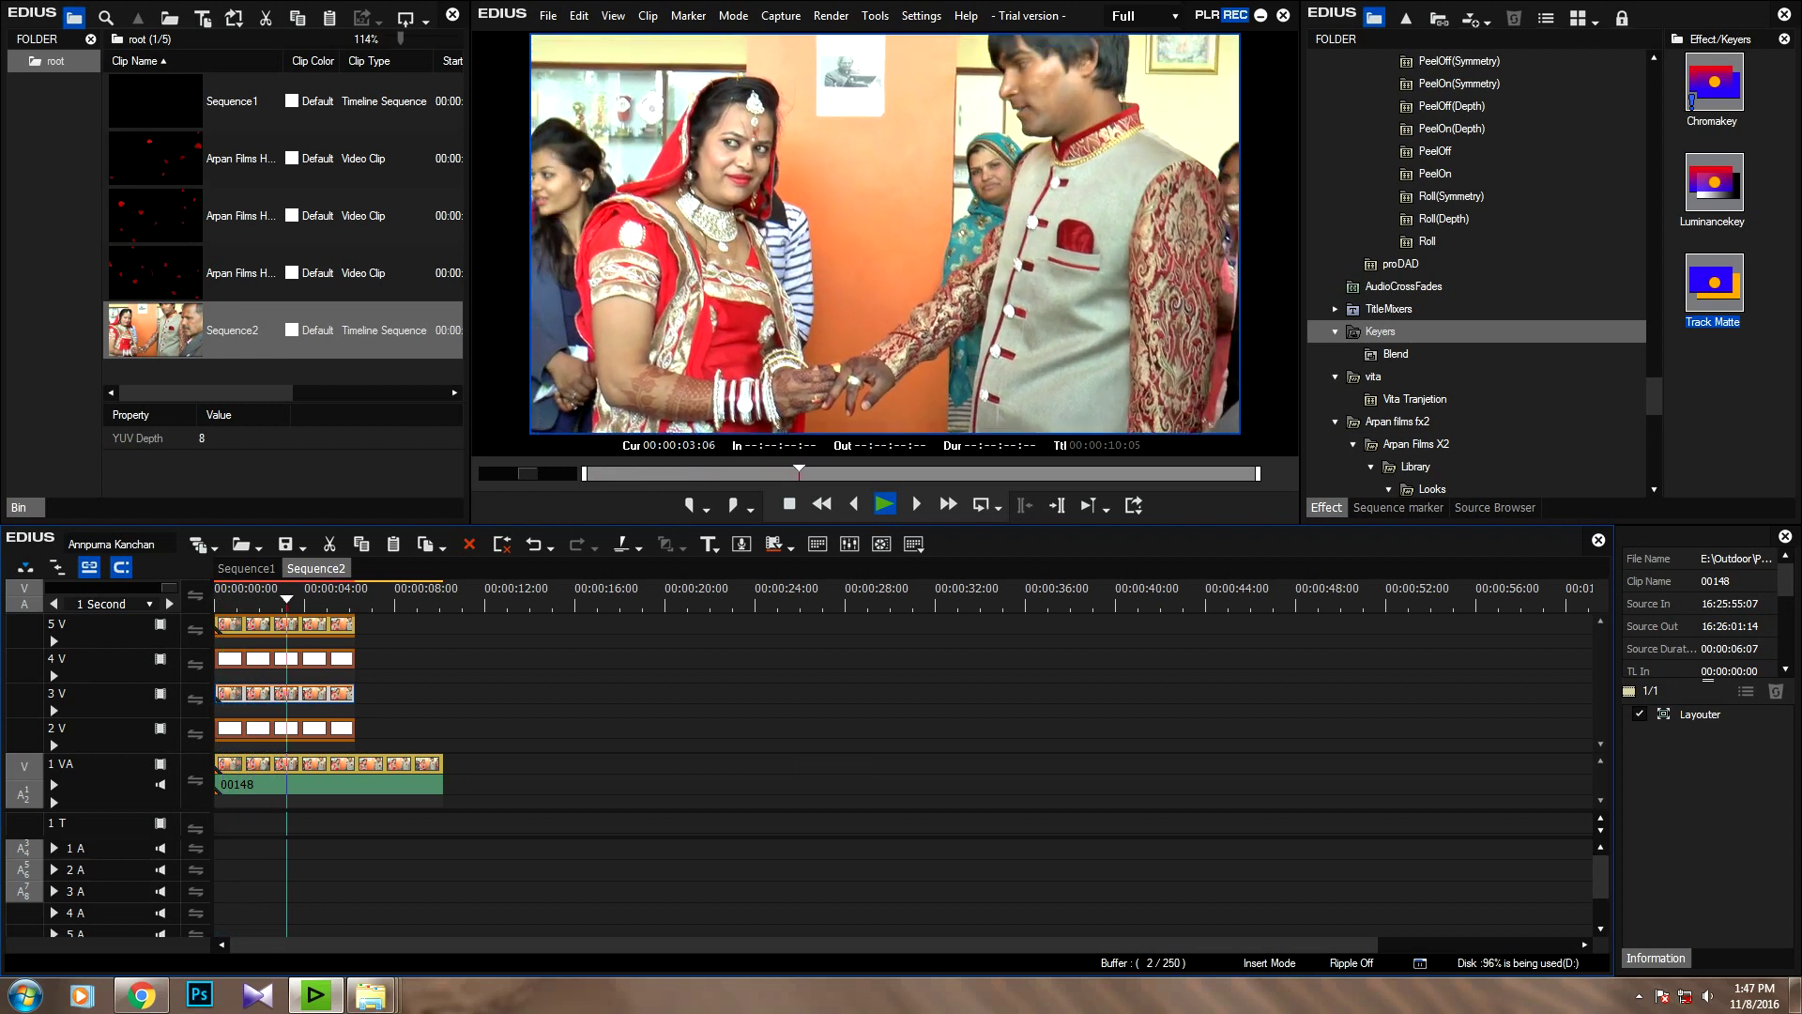
click(310, 642)
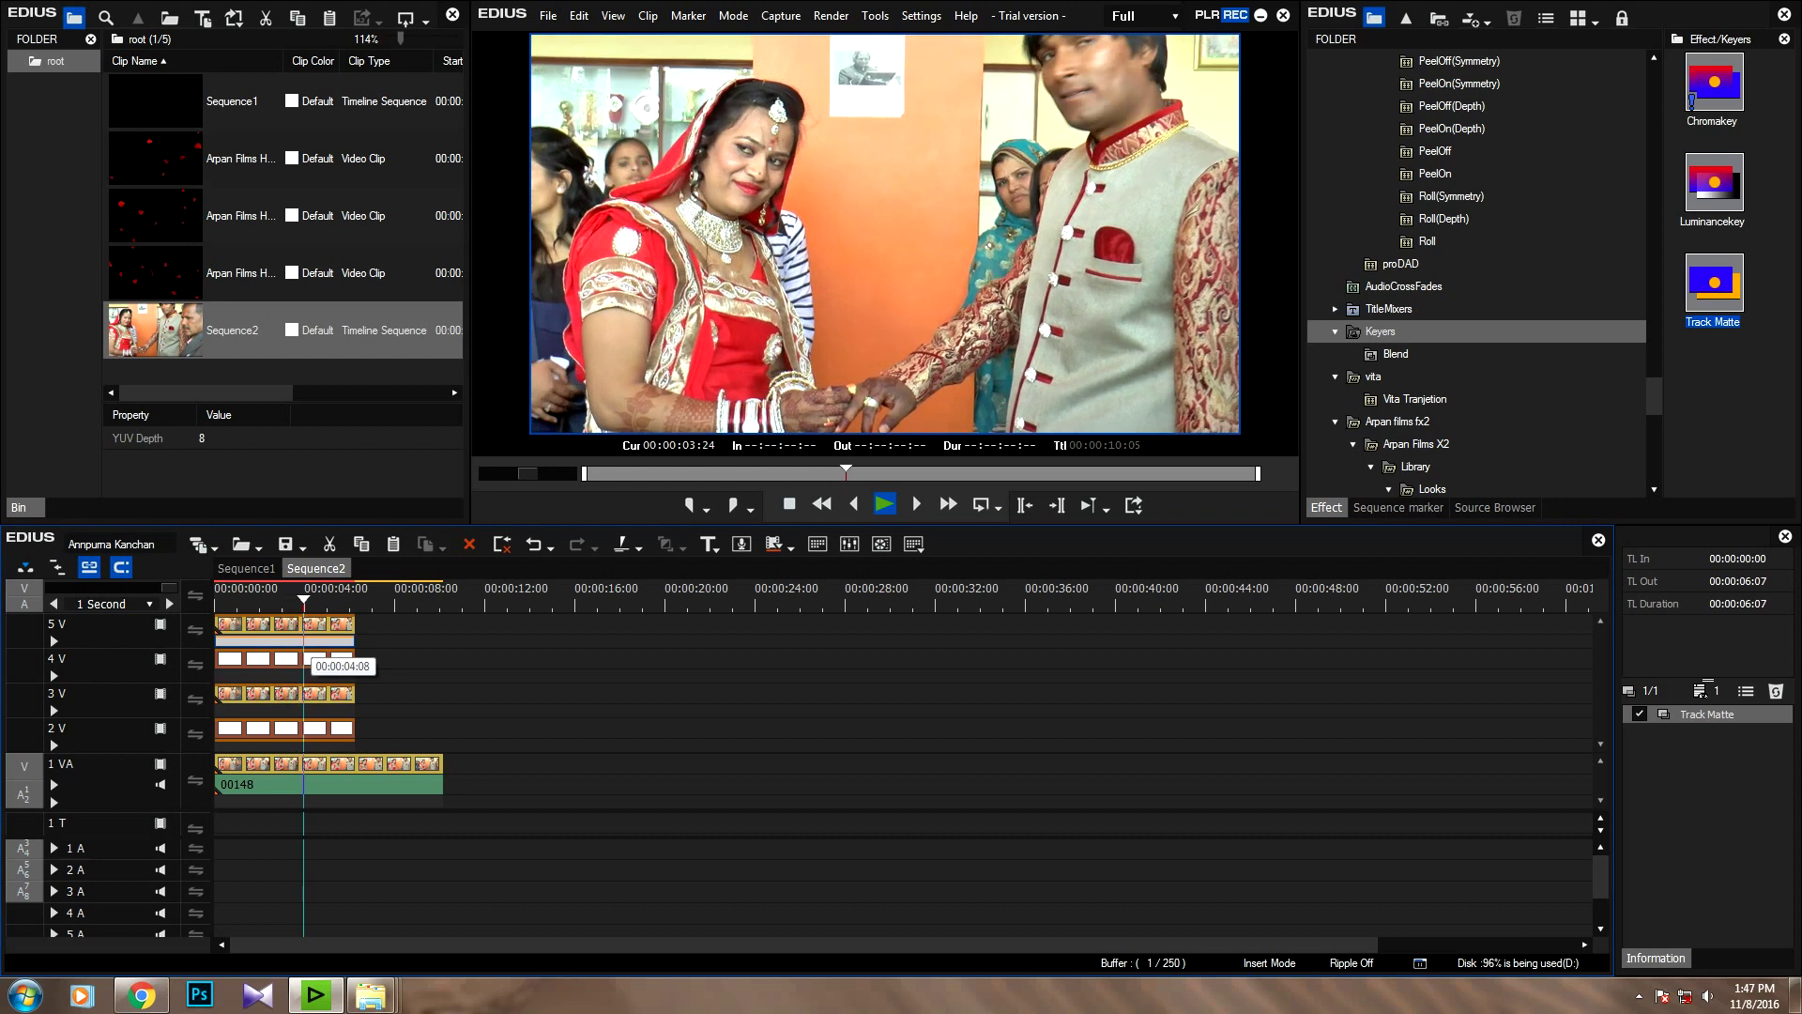
click(261, 599)
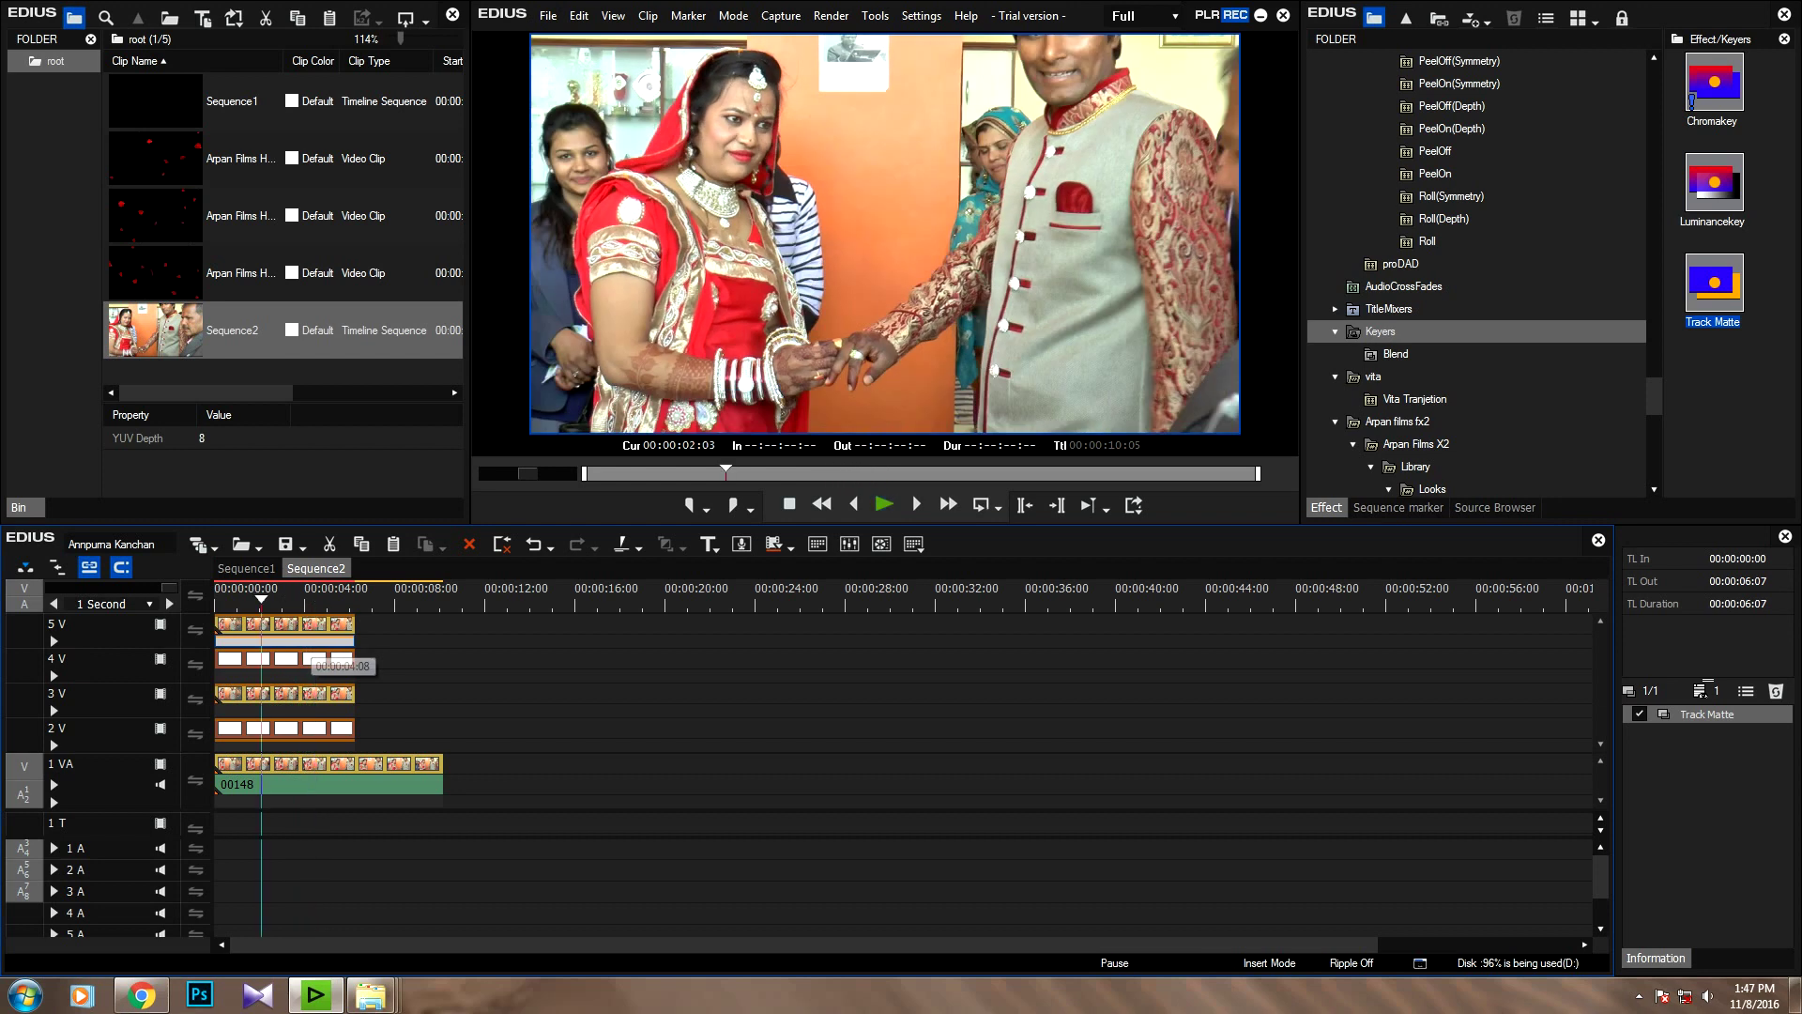
key(Home)
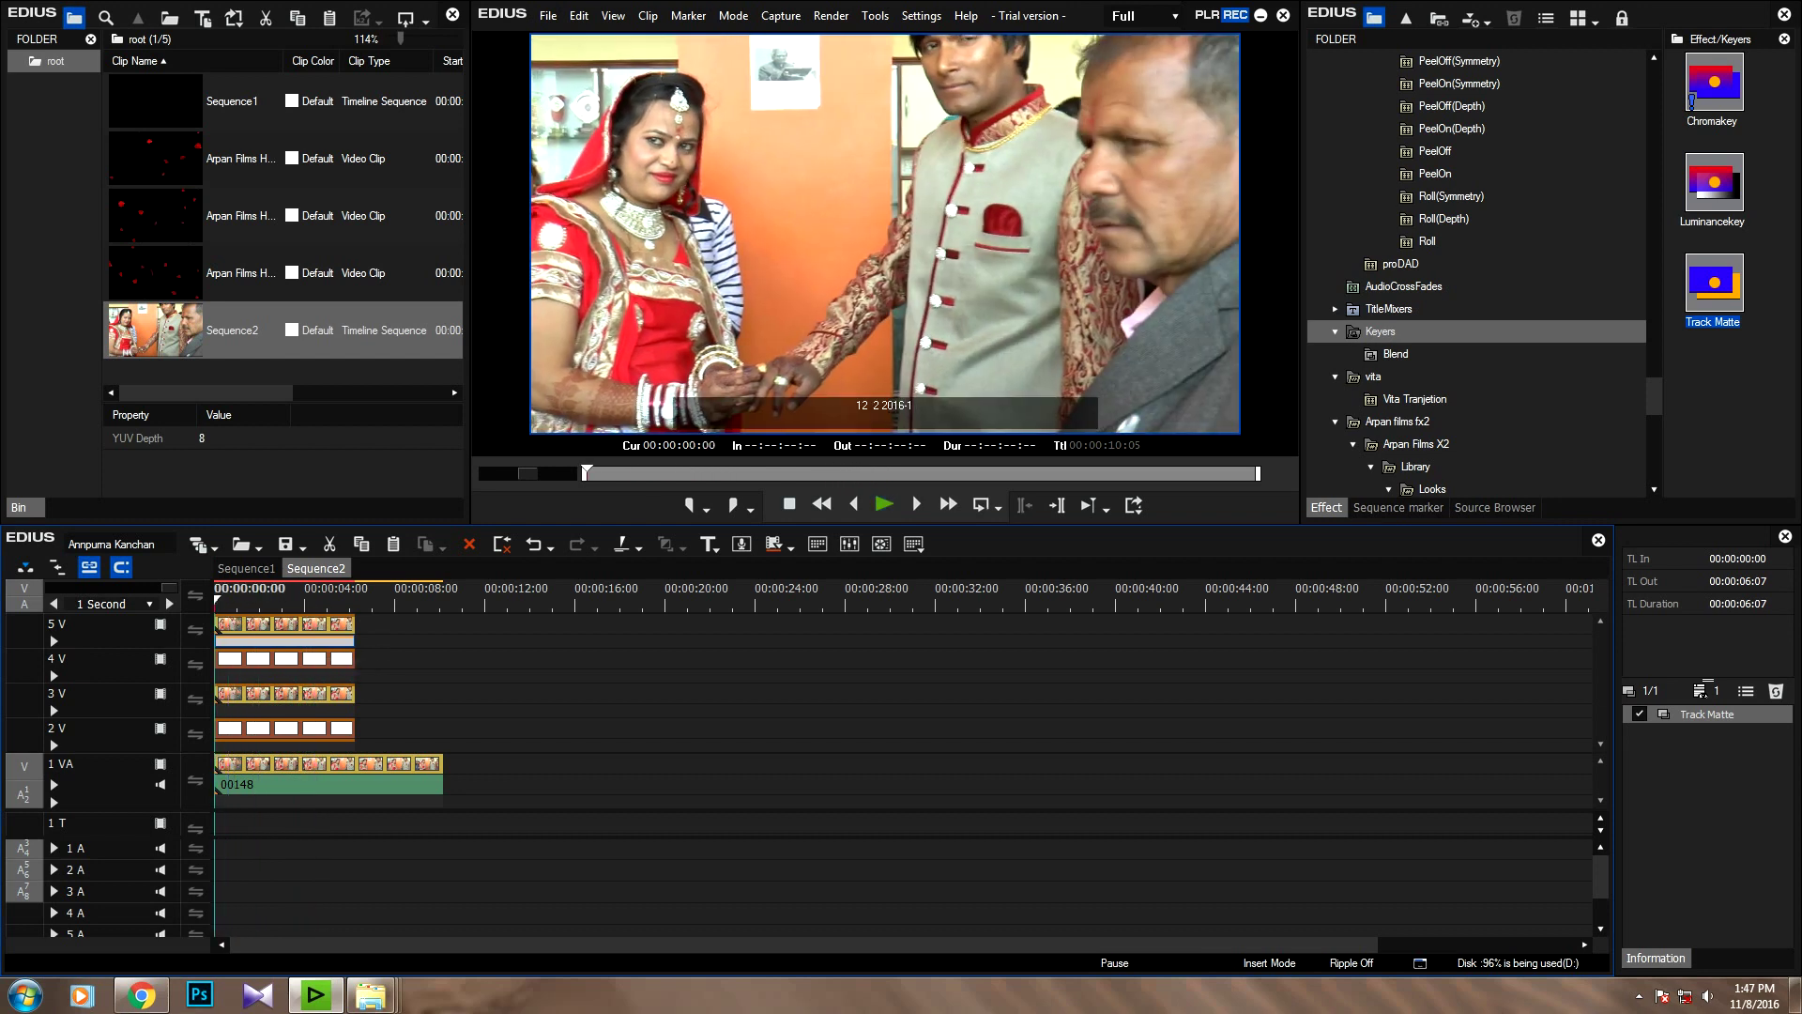
click(285, 660)
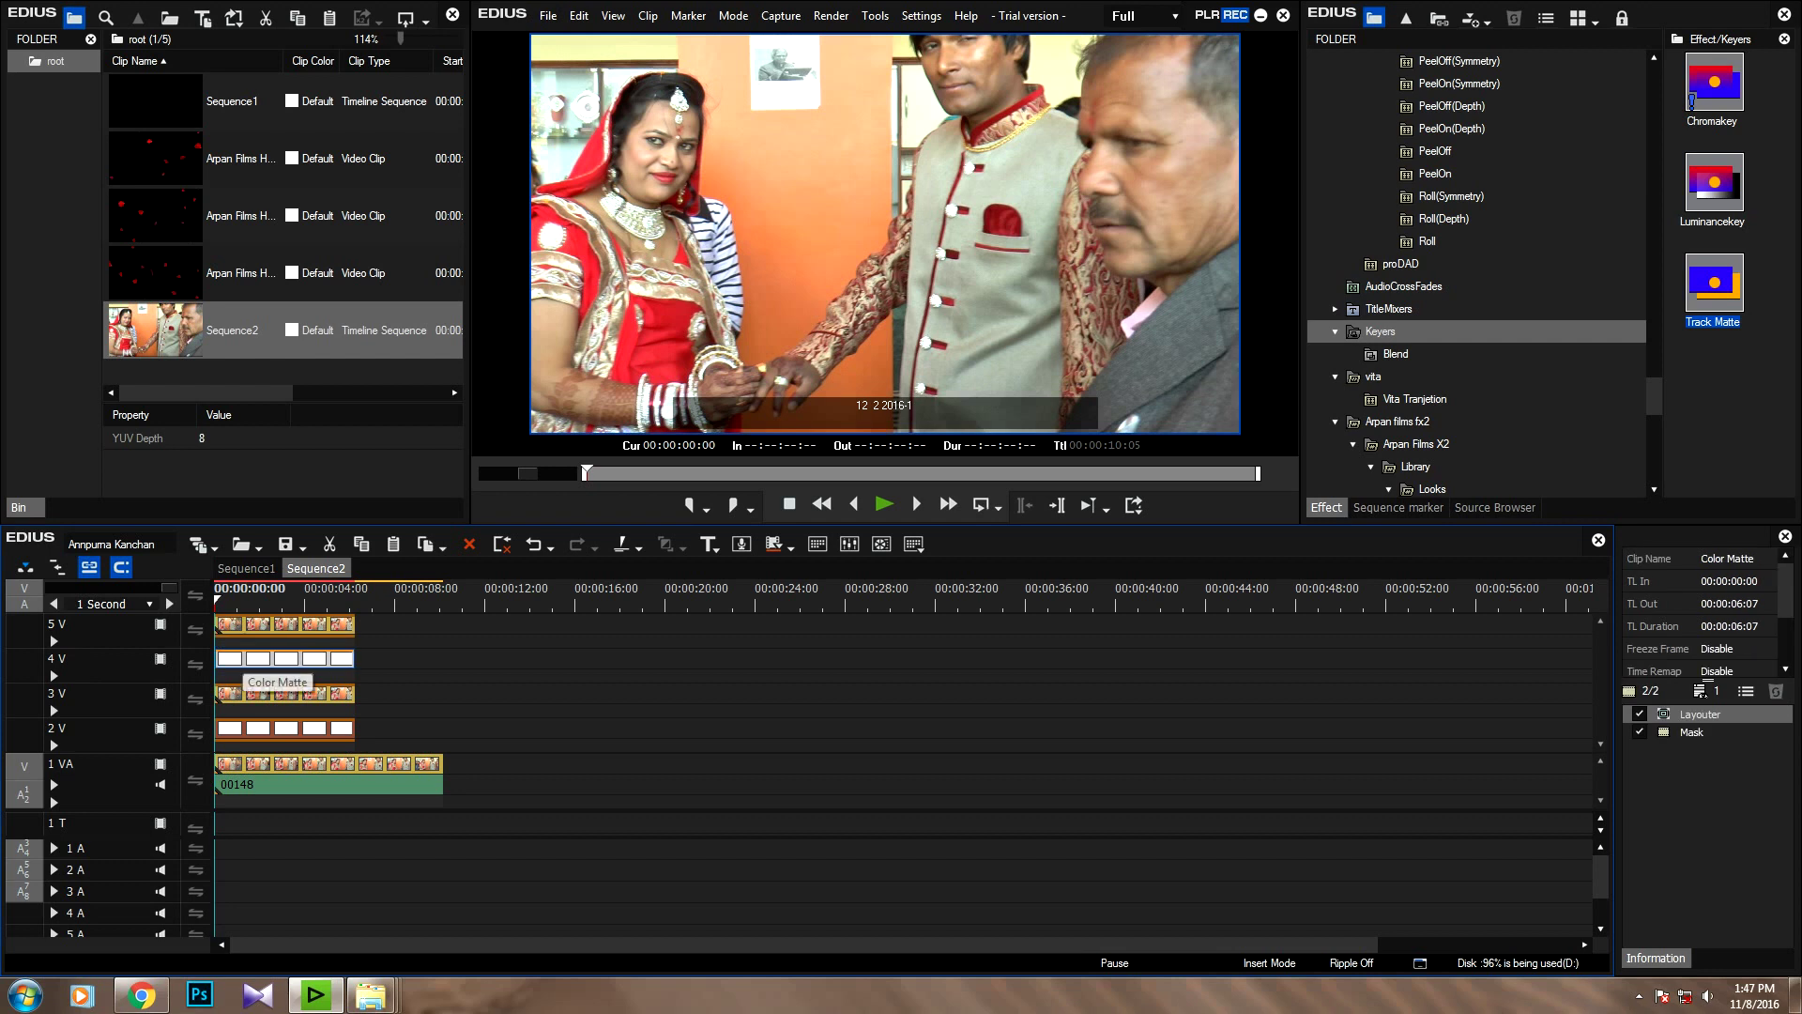
drag(1701, 715, 1705, 745)
key(ctrl+z)
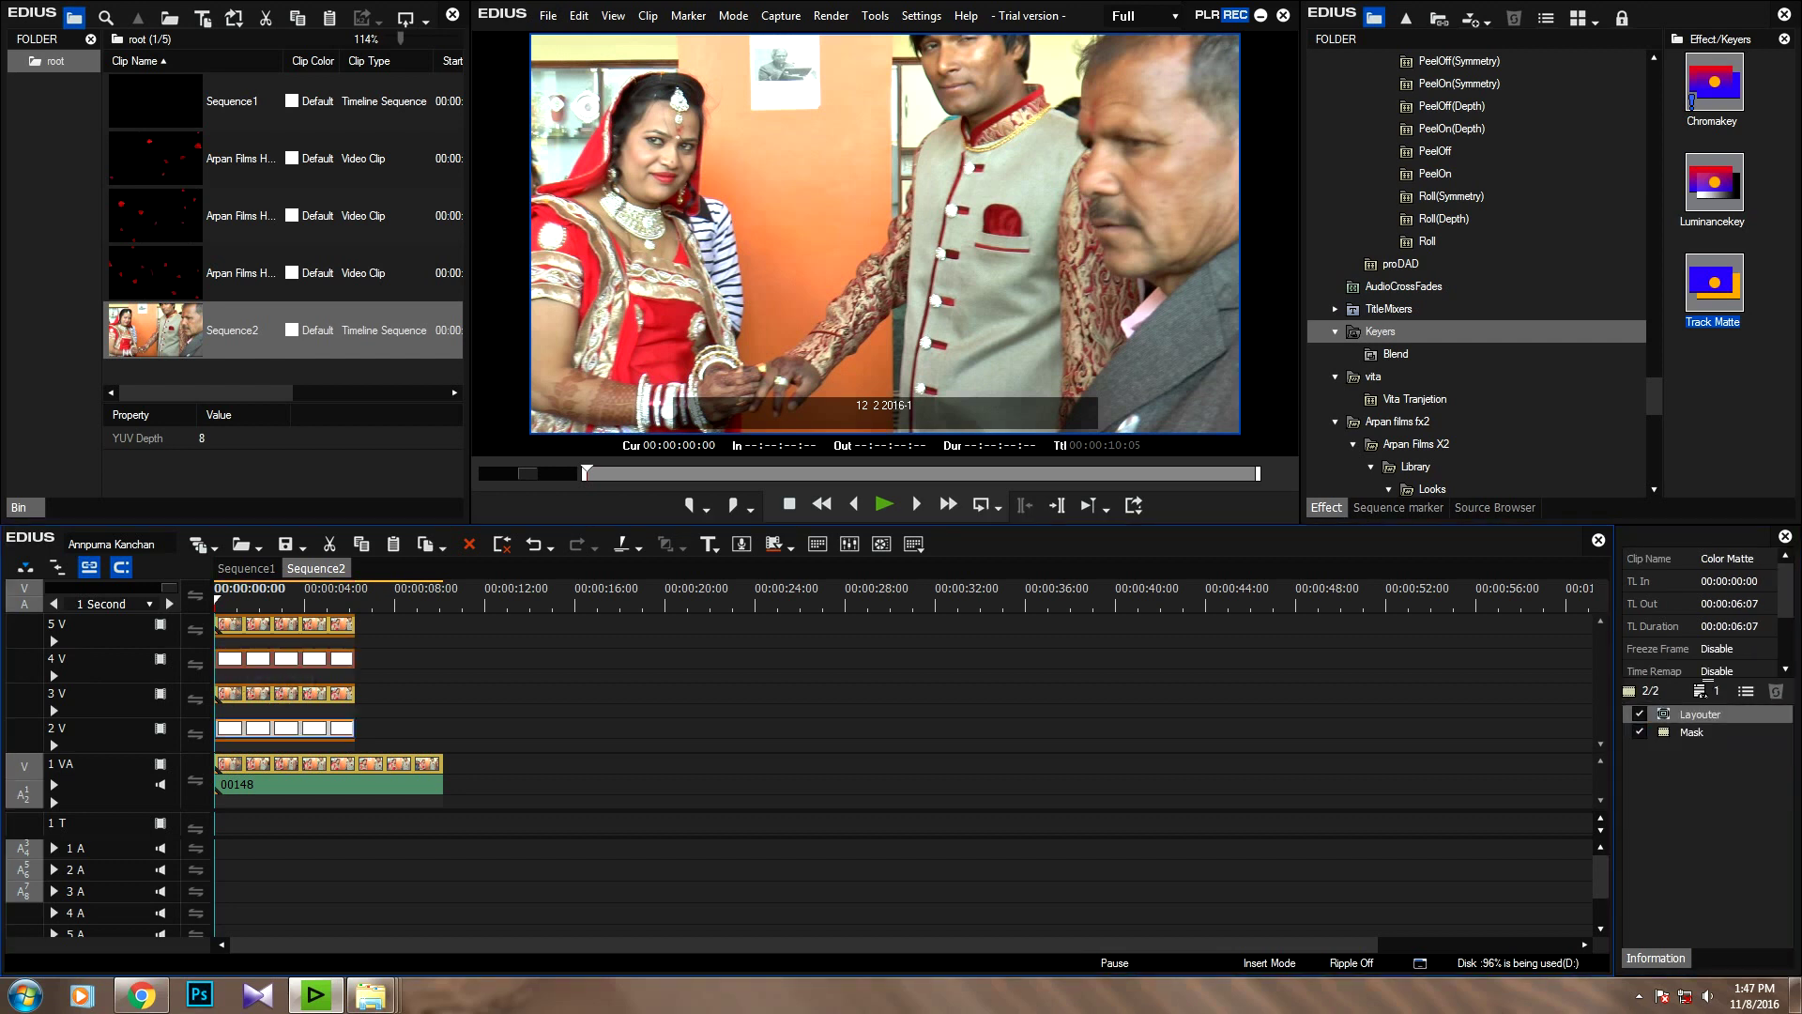
Step: Move the Layouter below the Mask in the 2 V matte's effect order and play the sequence
drag(1700, 714, 1703, 753)
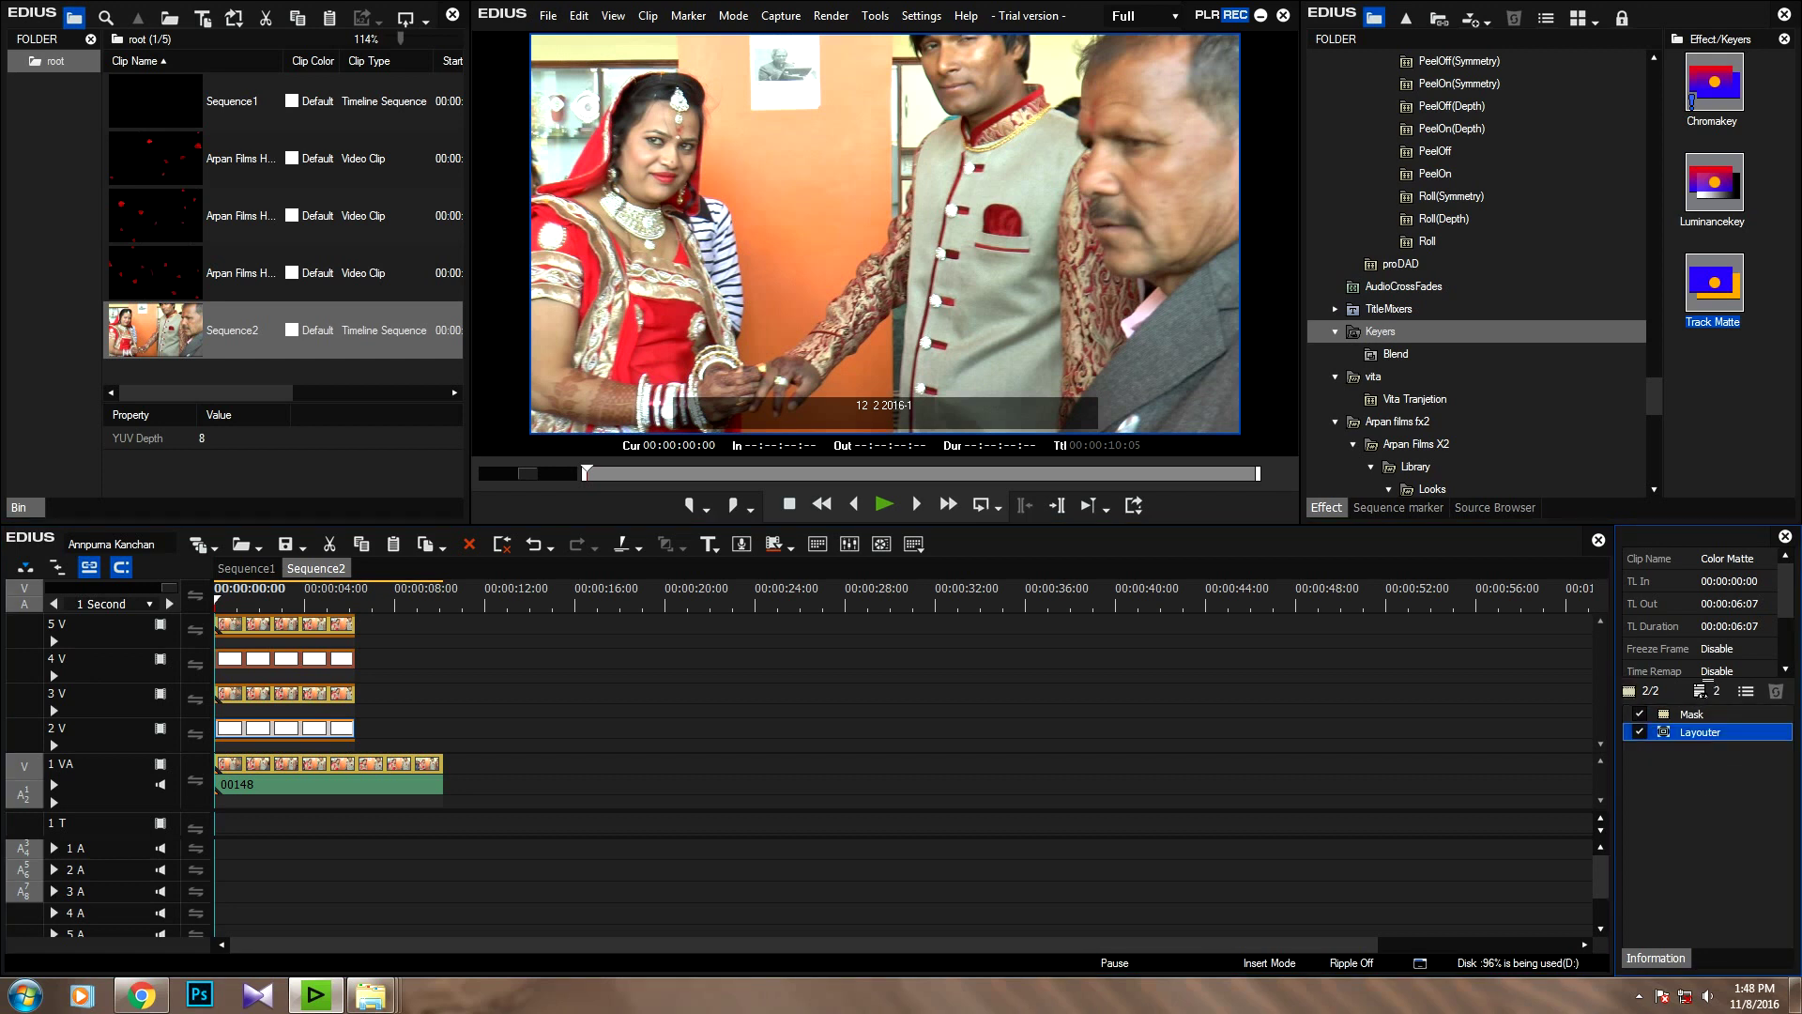
click(329, 775)
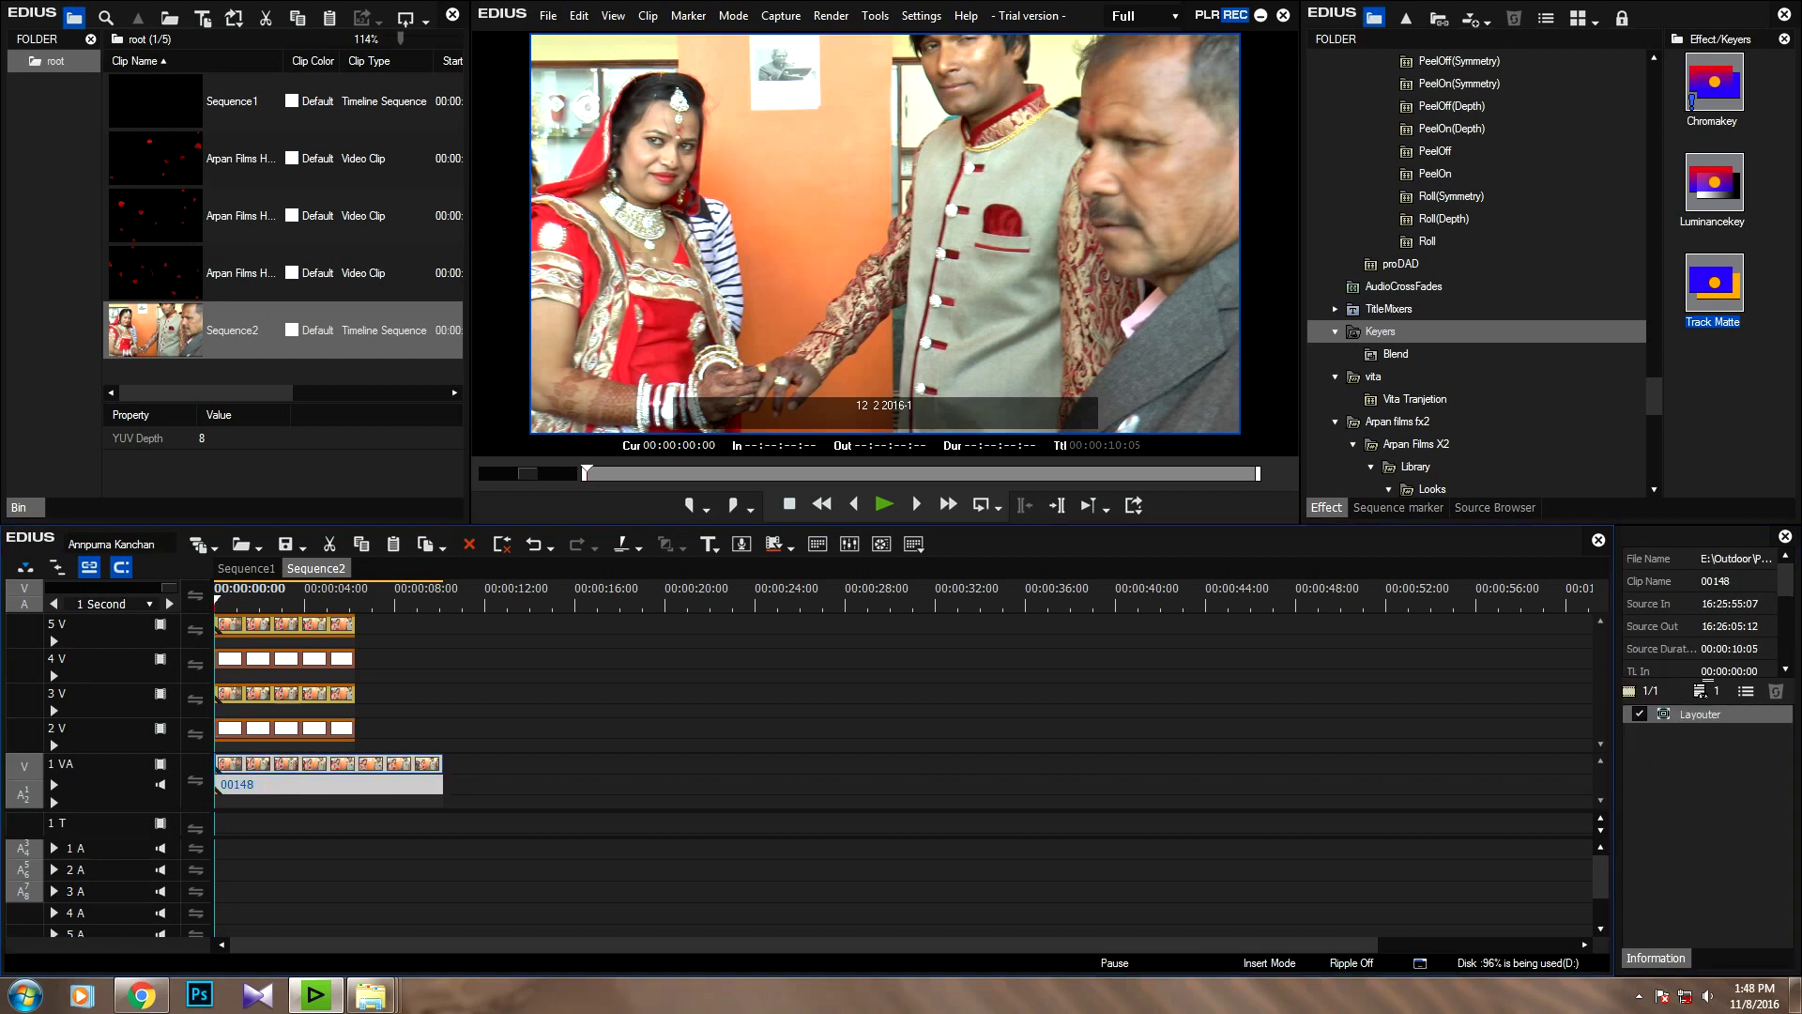
key(space)
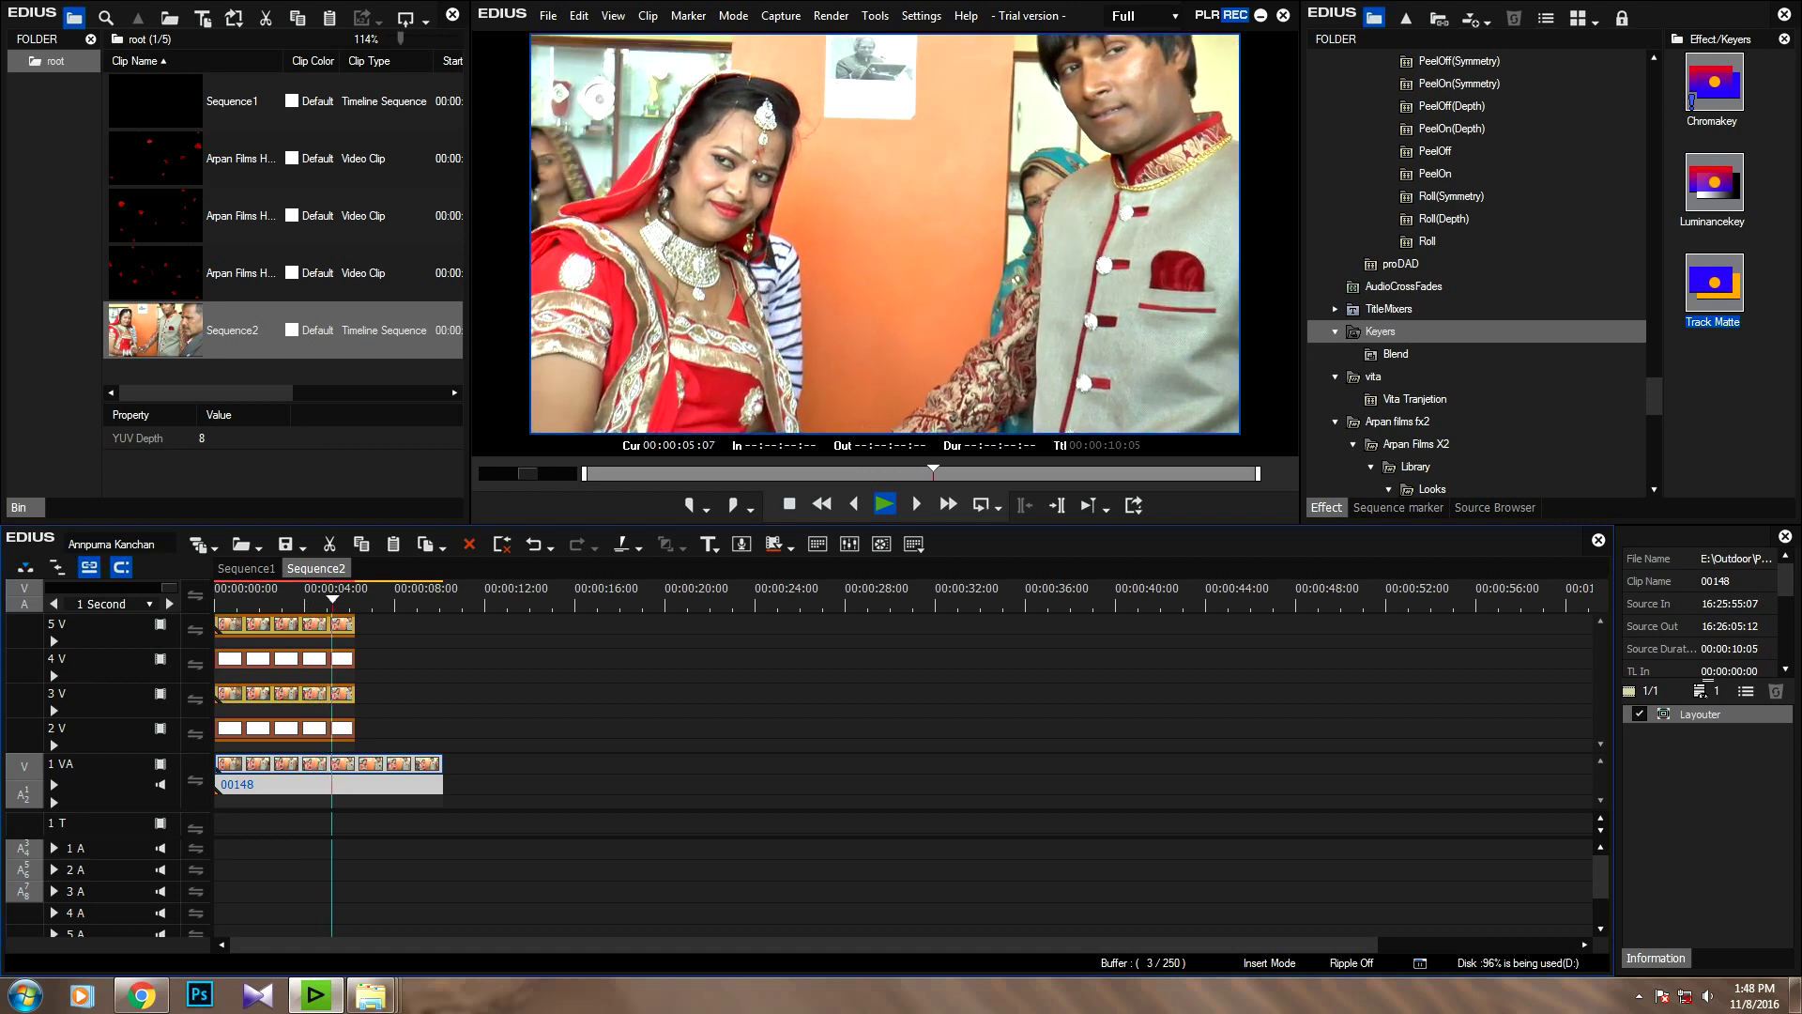
drag(348, 599, 225, 599)
Step: Examine the Layouter position keyframes of the 4 V color matte and play the sequence again
click(295, 660)
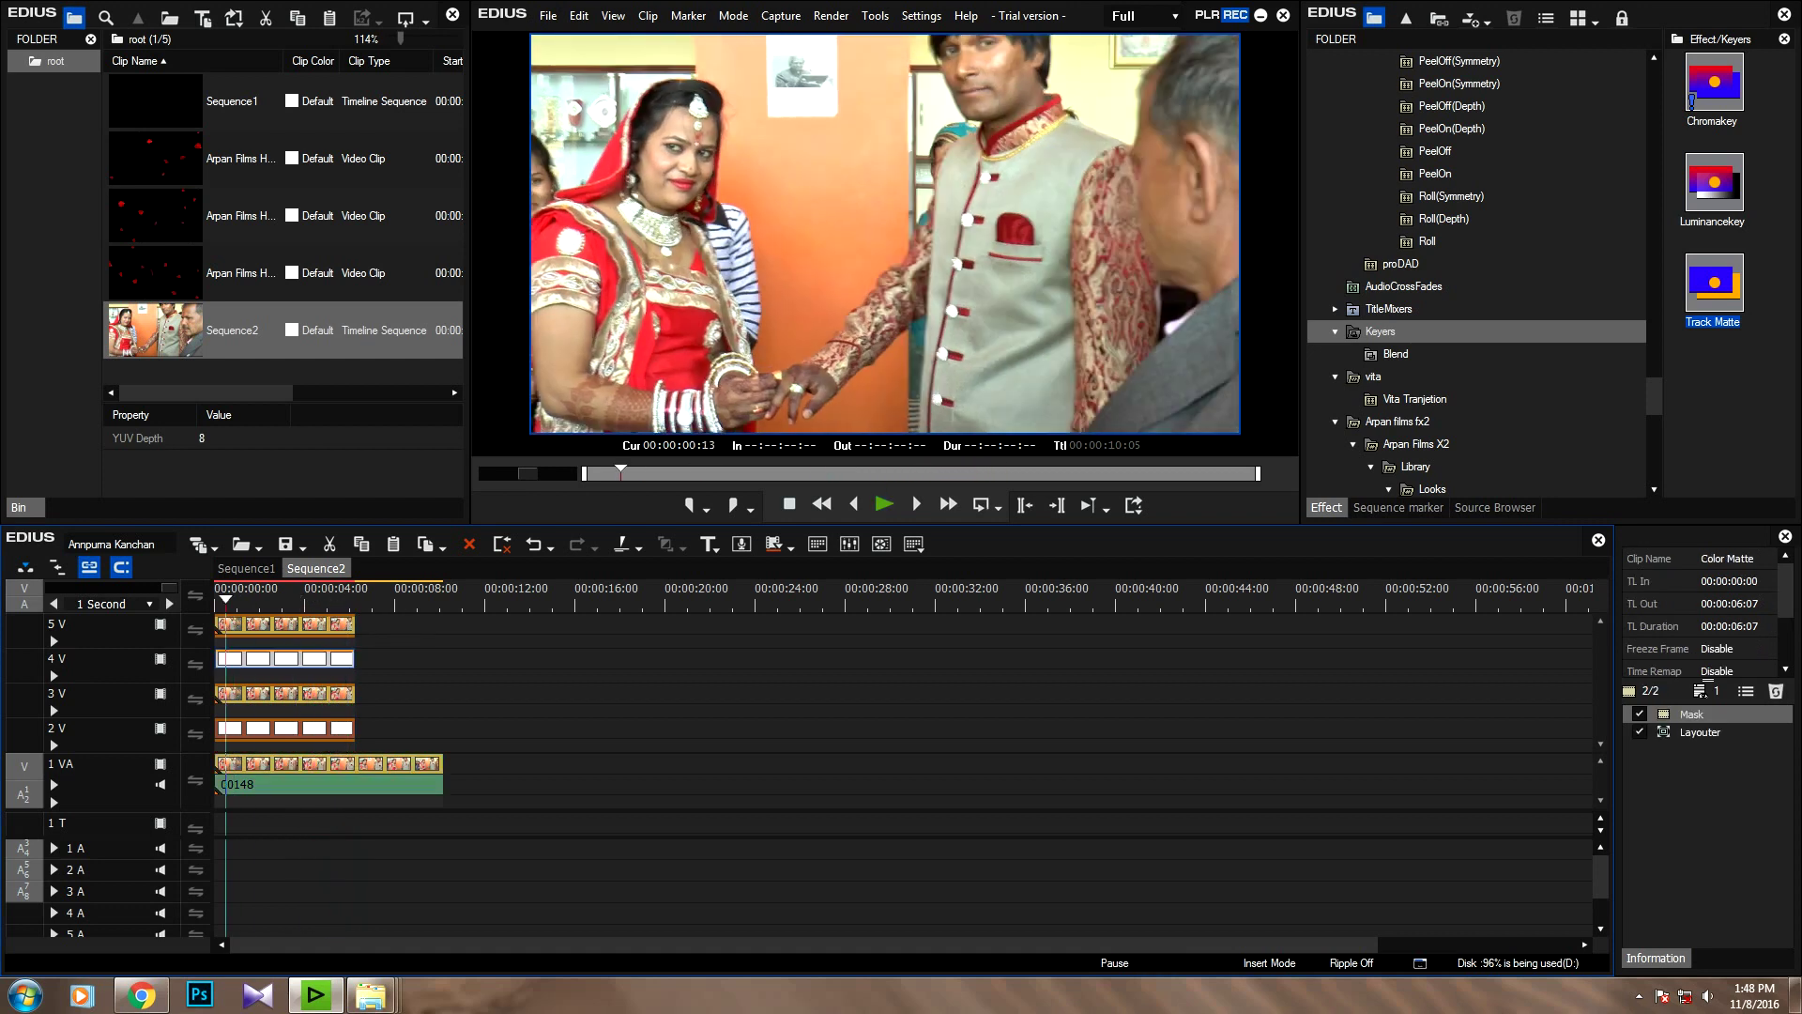
double_click(1699, 733)
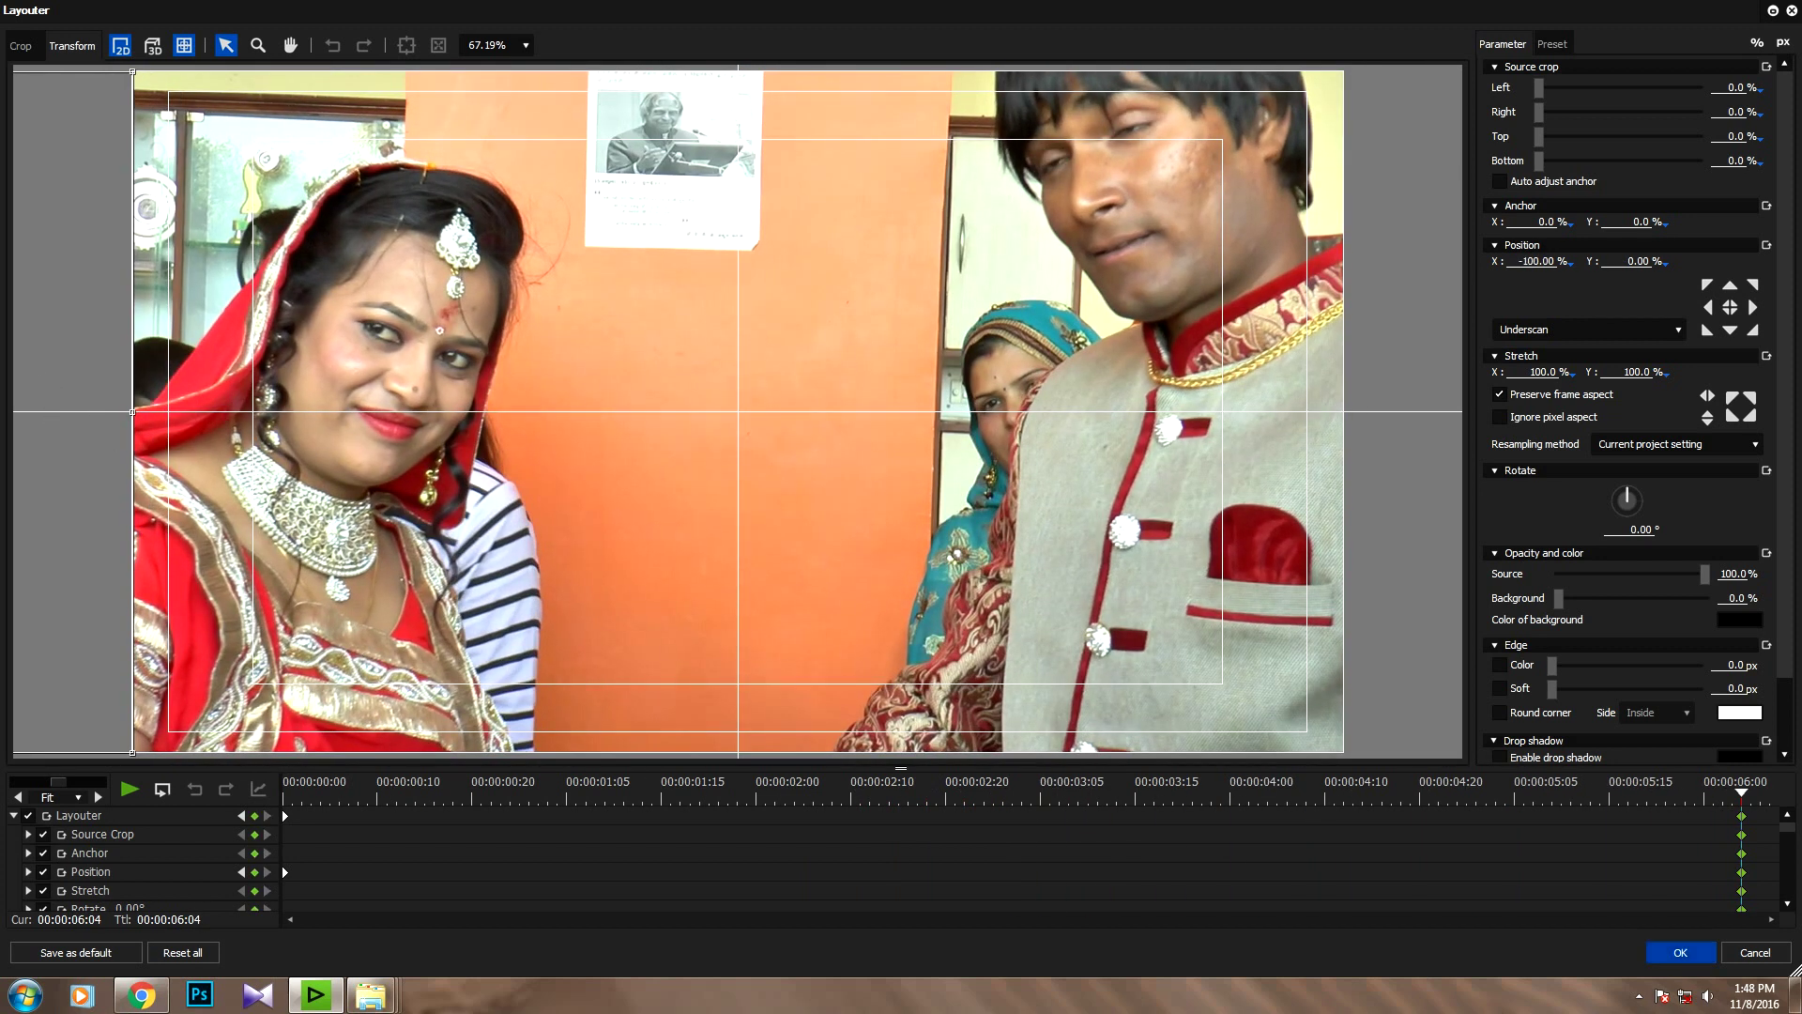
key(Return)
drag(352, 600, 215, 600)
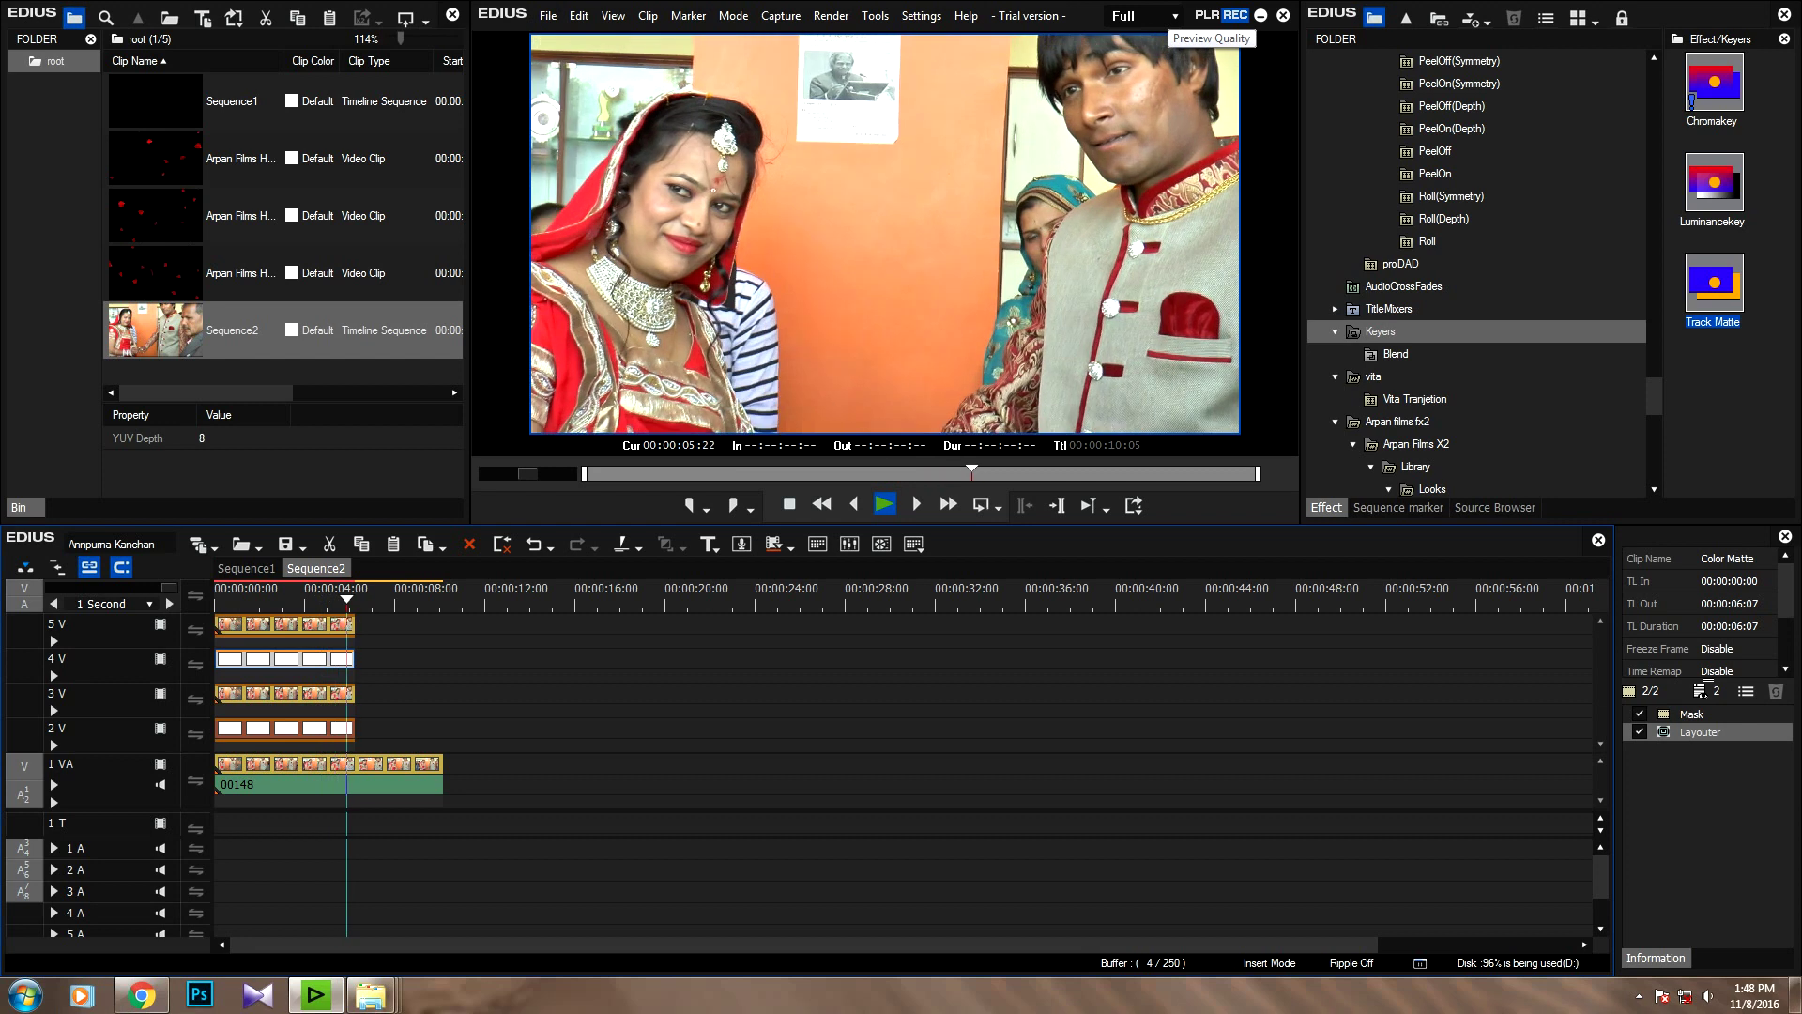
key(space)
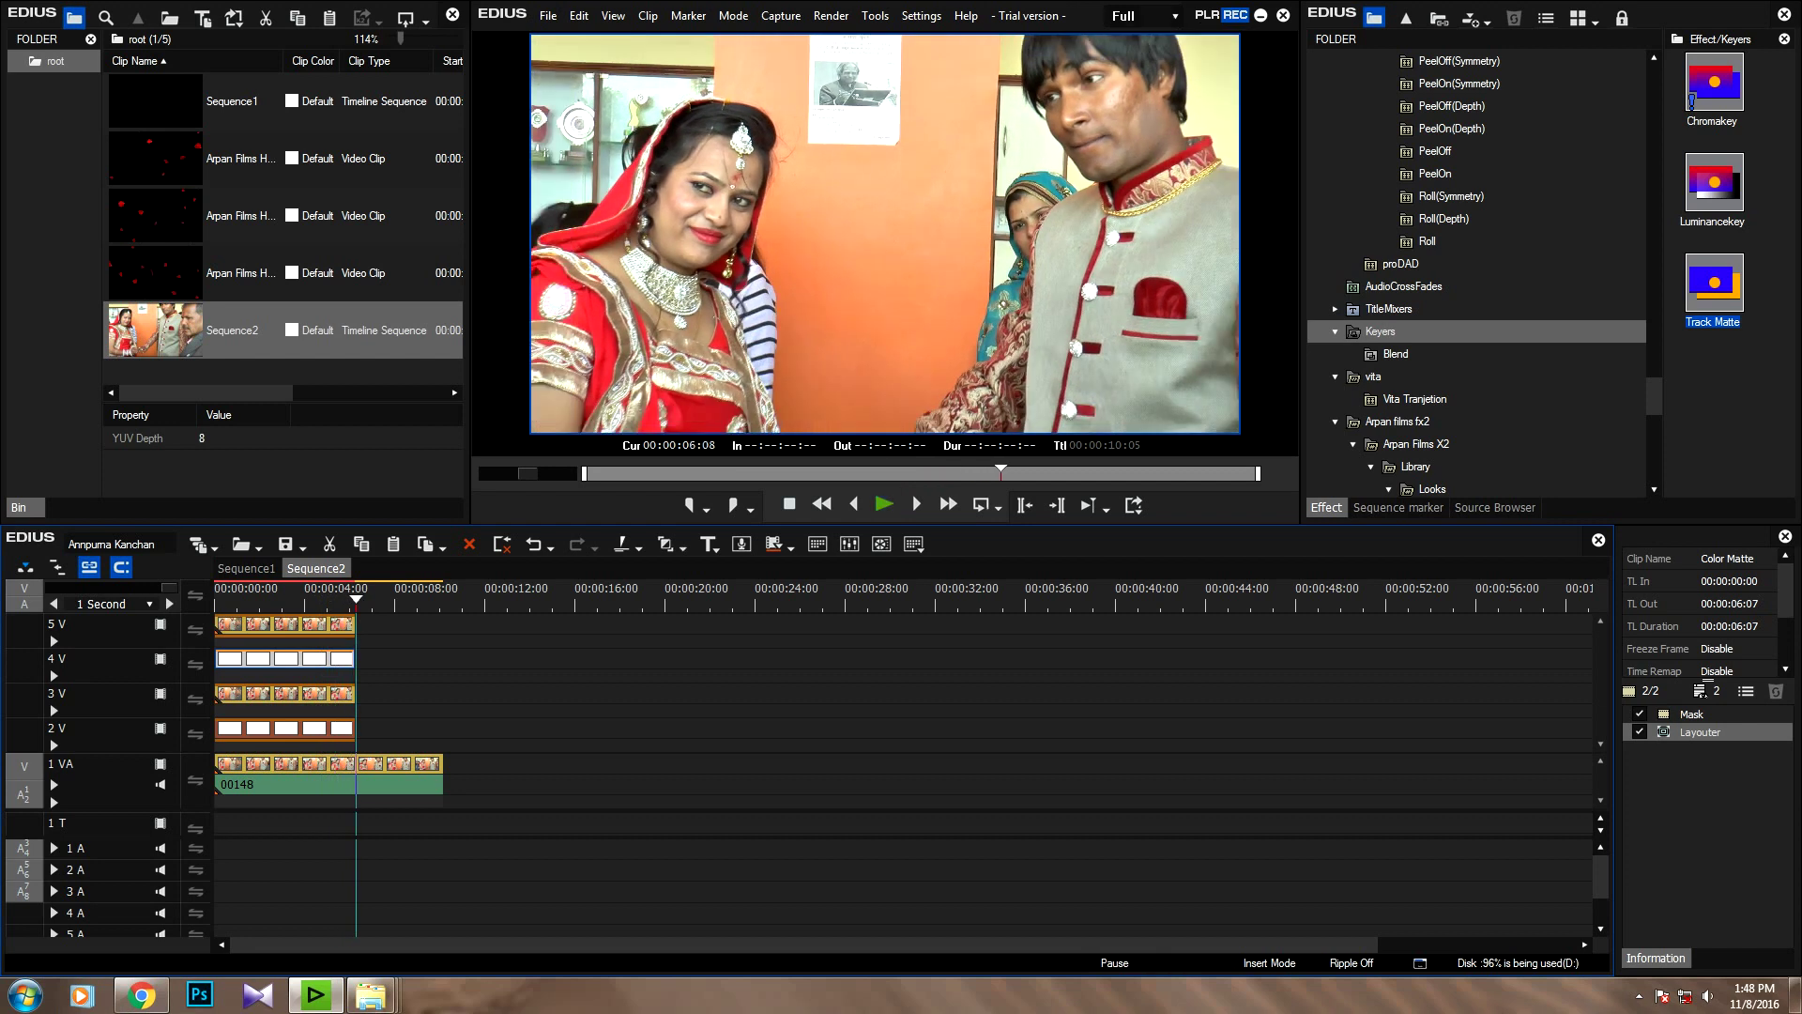
Step: Inspect the Track Matte keyer on the 5 V clip and check the picture with the 1 VA video switched off
click(285, 641)
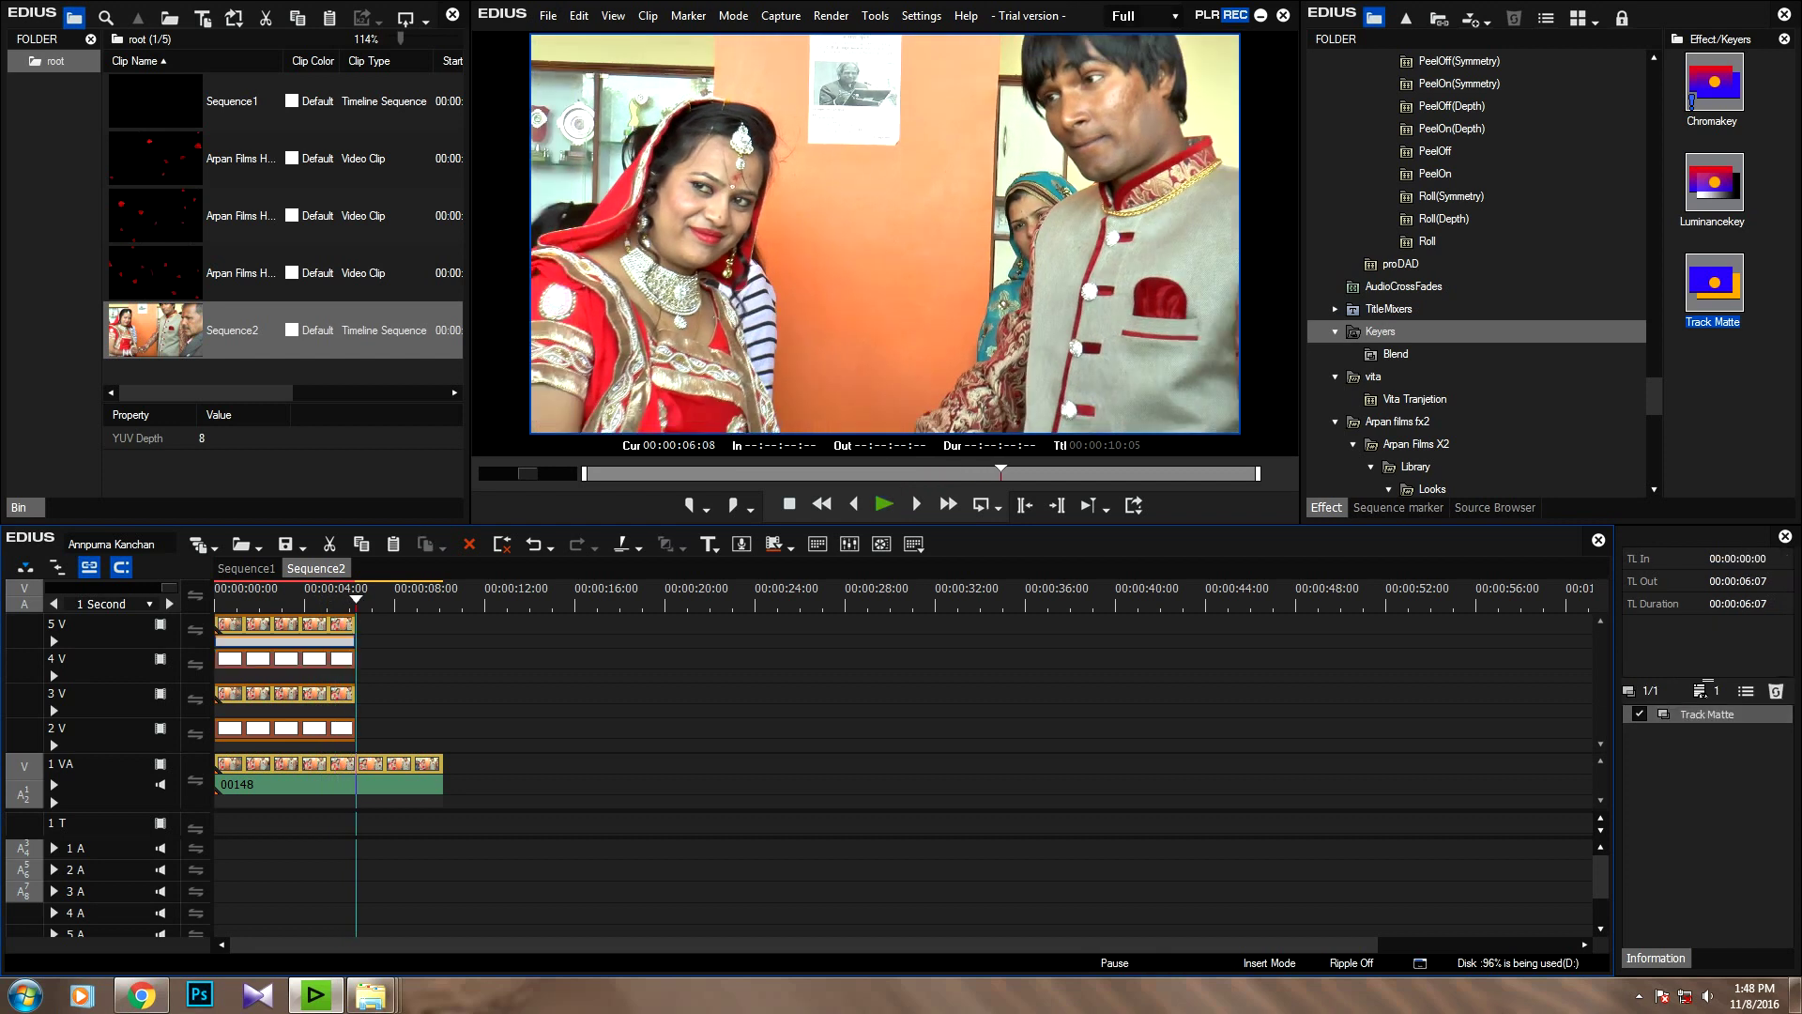
click(1639, 715)
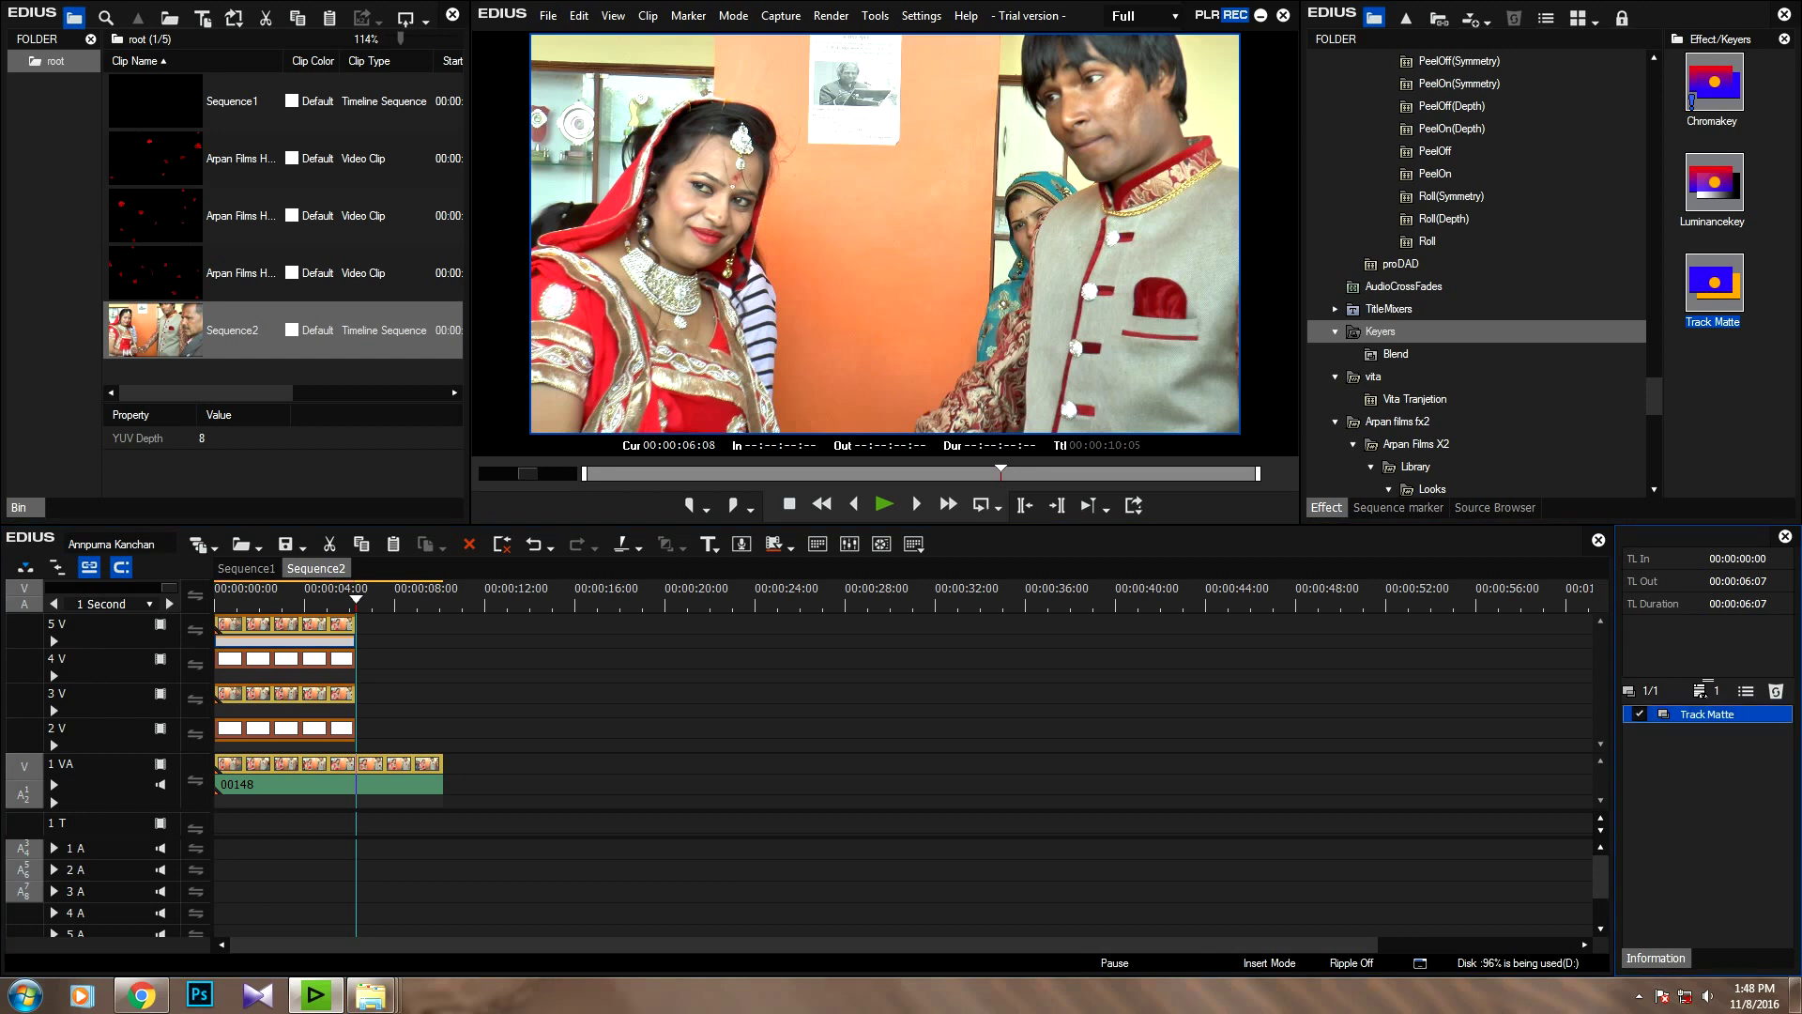
click(160, 764)
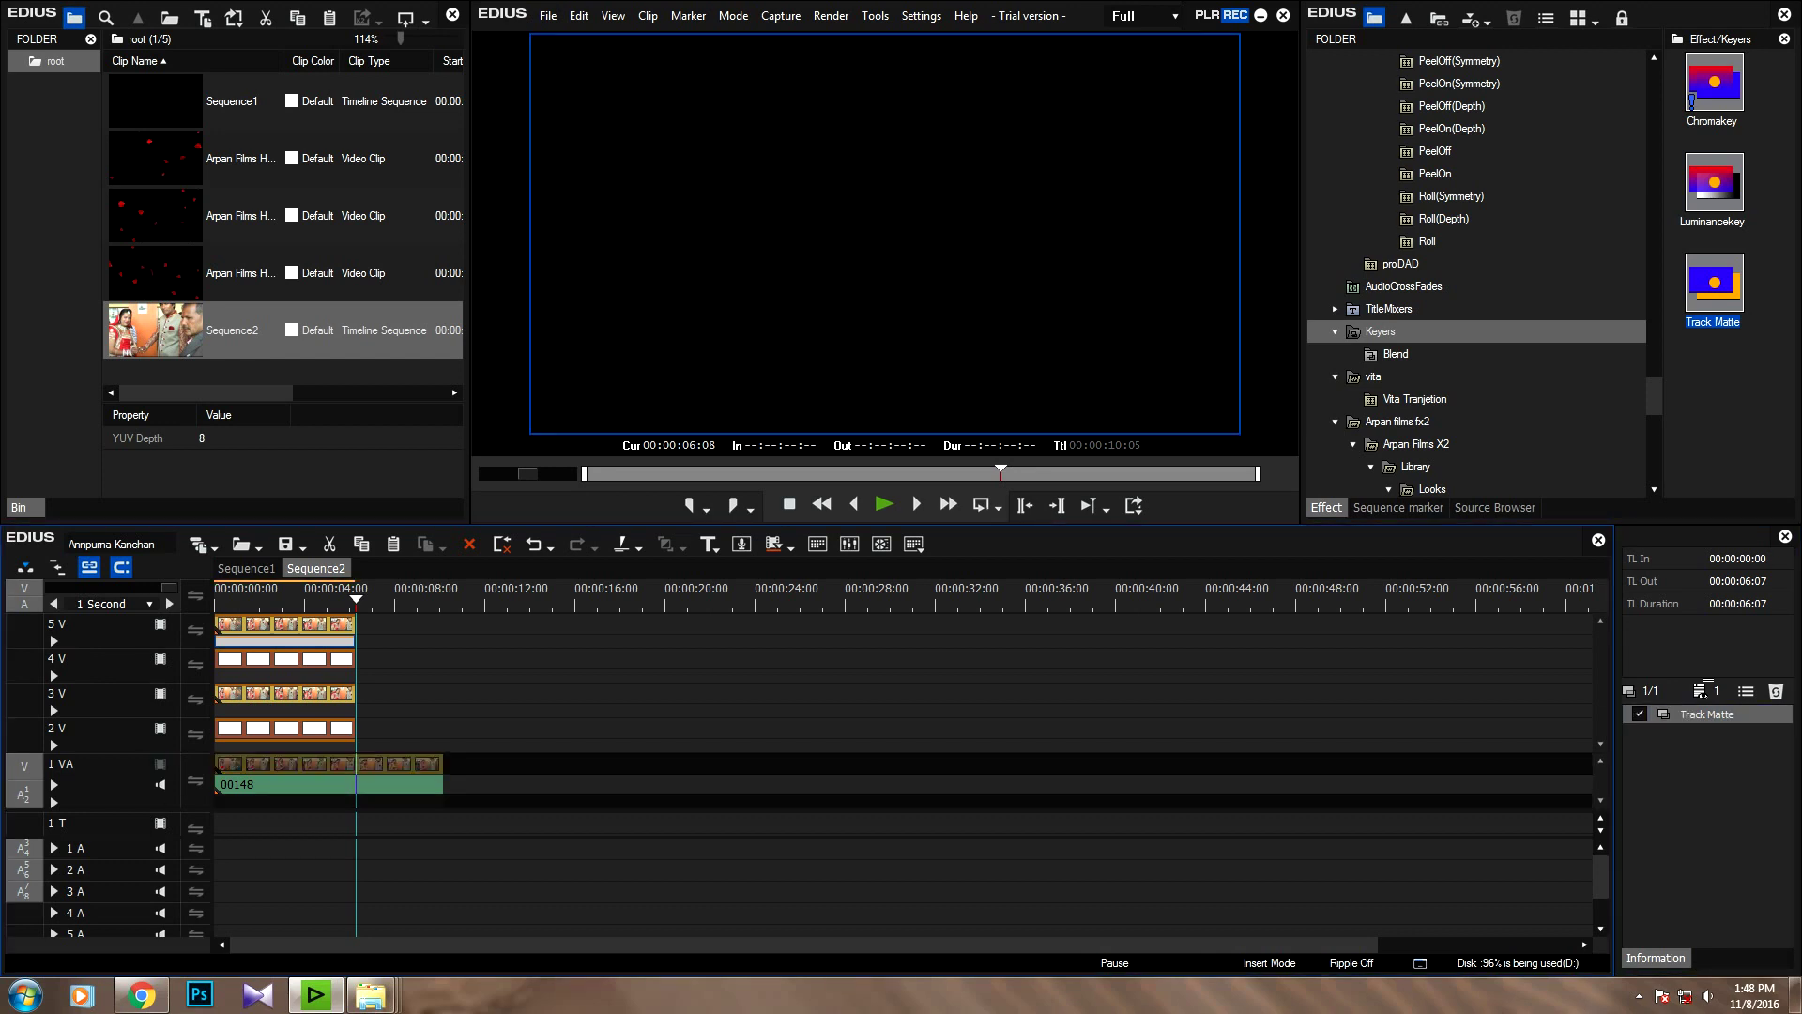
click(160, 764)
Step: At 00:00:02:23, switch the video of tracks 5 V, 4 V, 3 V and 2 V off and on in turn to compare the picture
drag(356, 599, 280, 599)
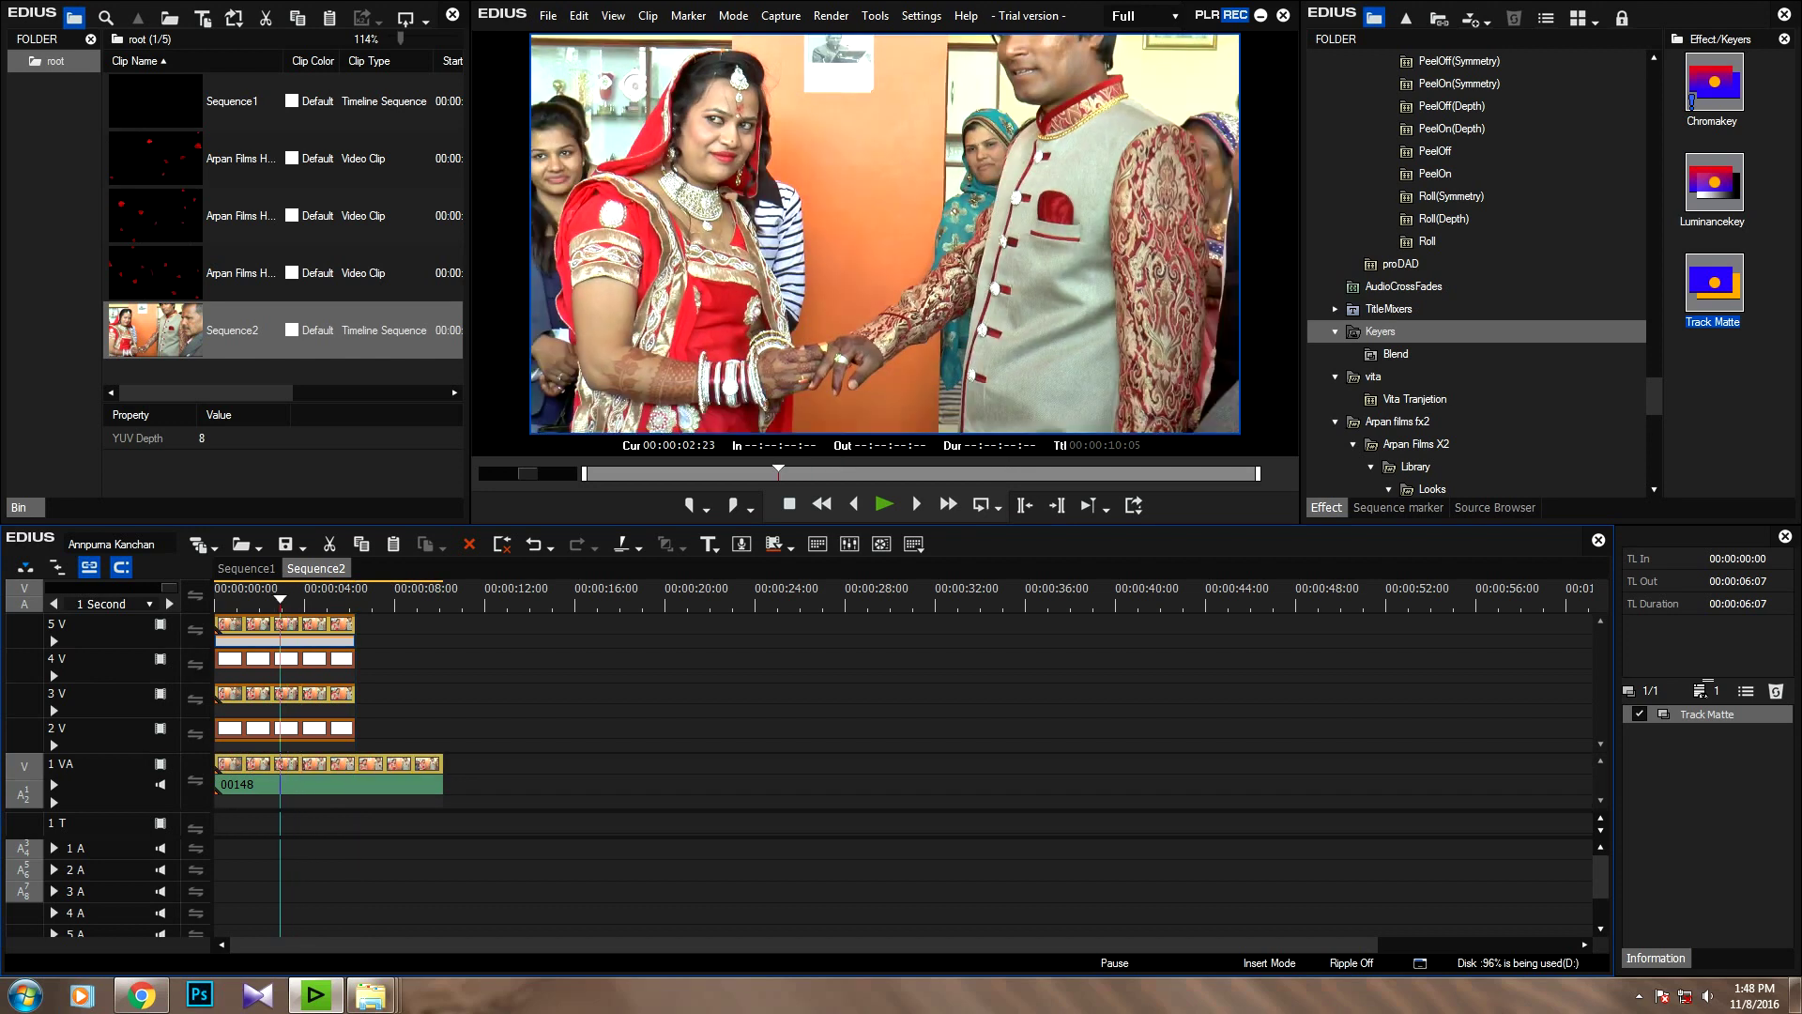
click(160, 623)
click(160, 623)
click(160, 658)
click(160, 658)
click(160, 692)
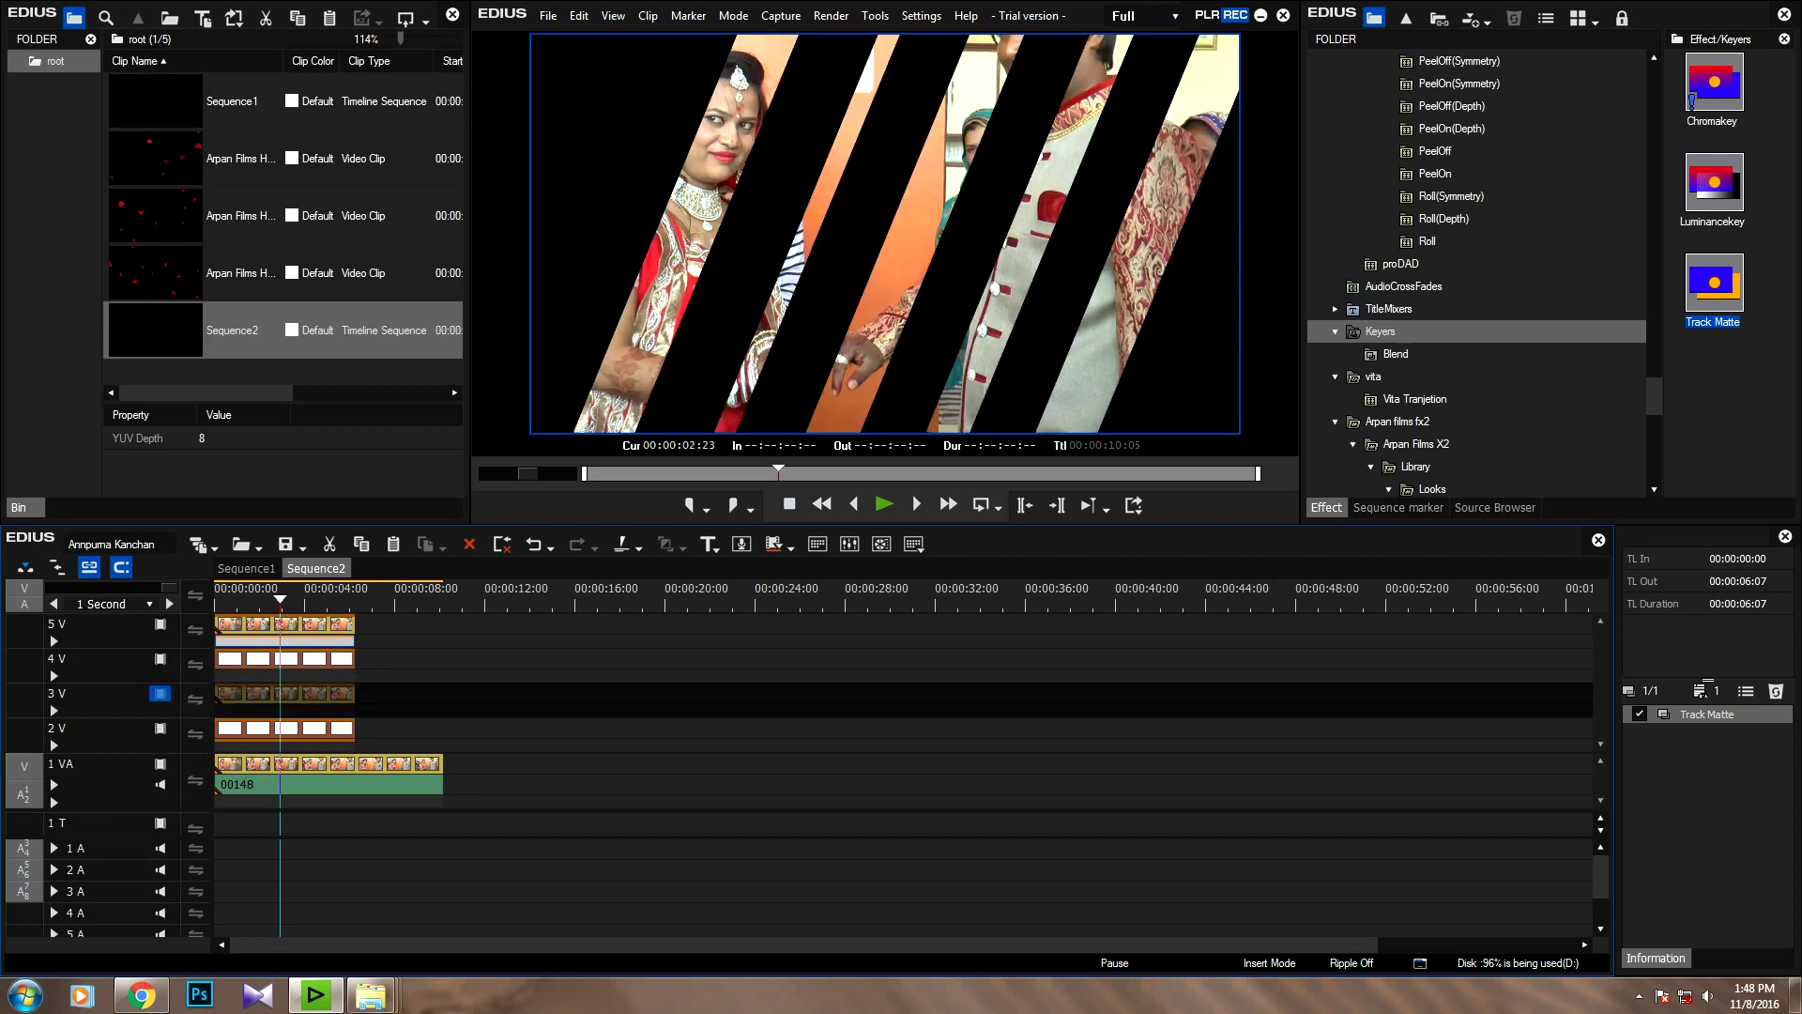
click(159, 692)
click(160, 727)
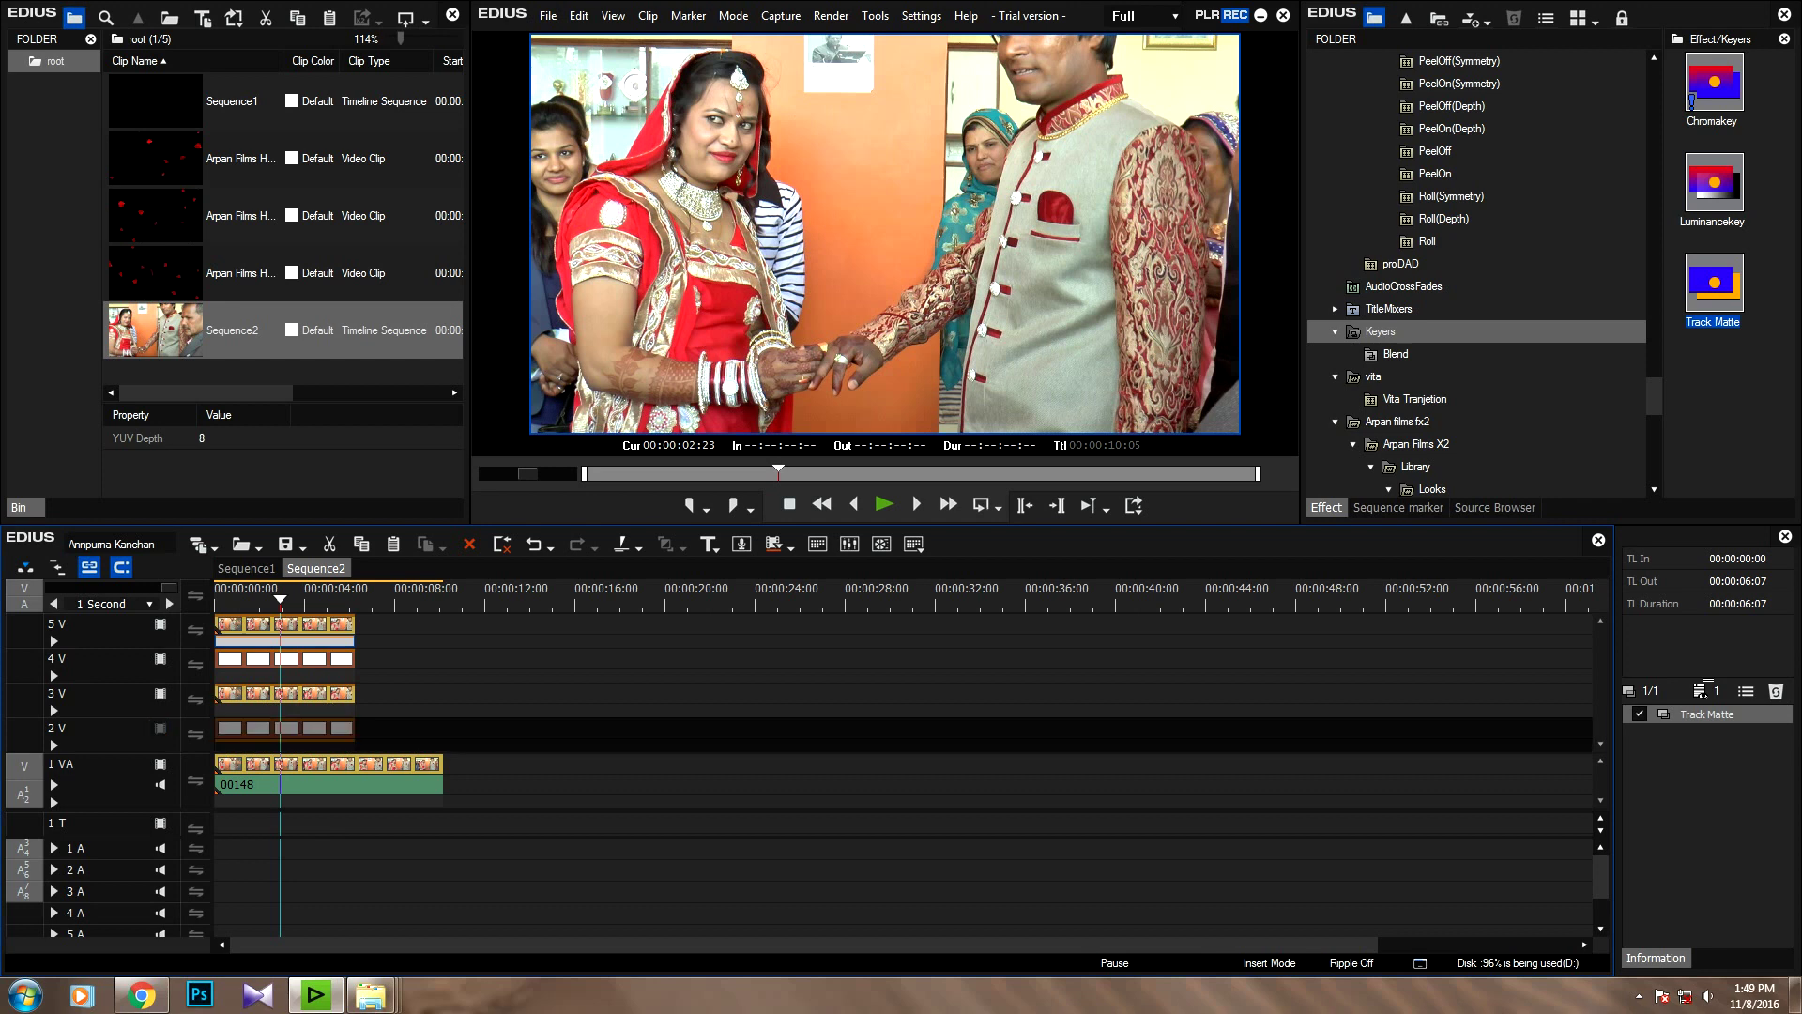
click(159, 728)
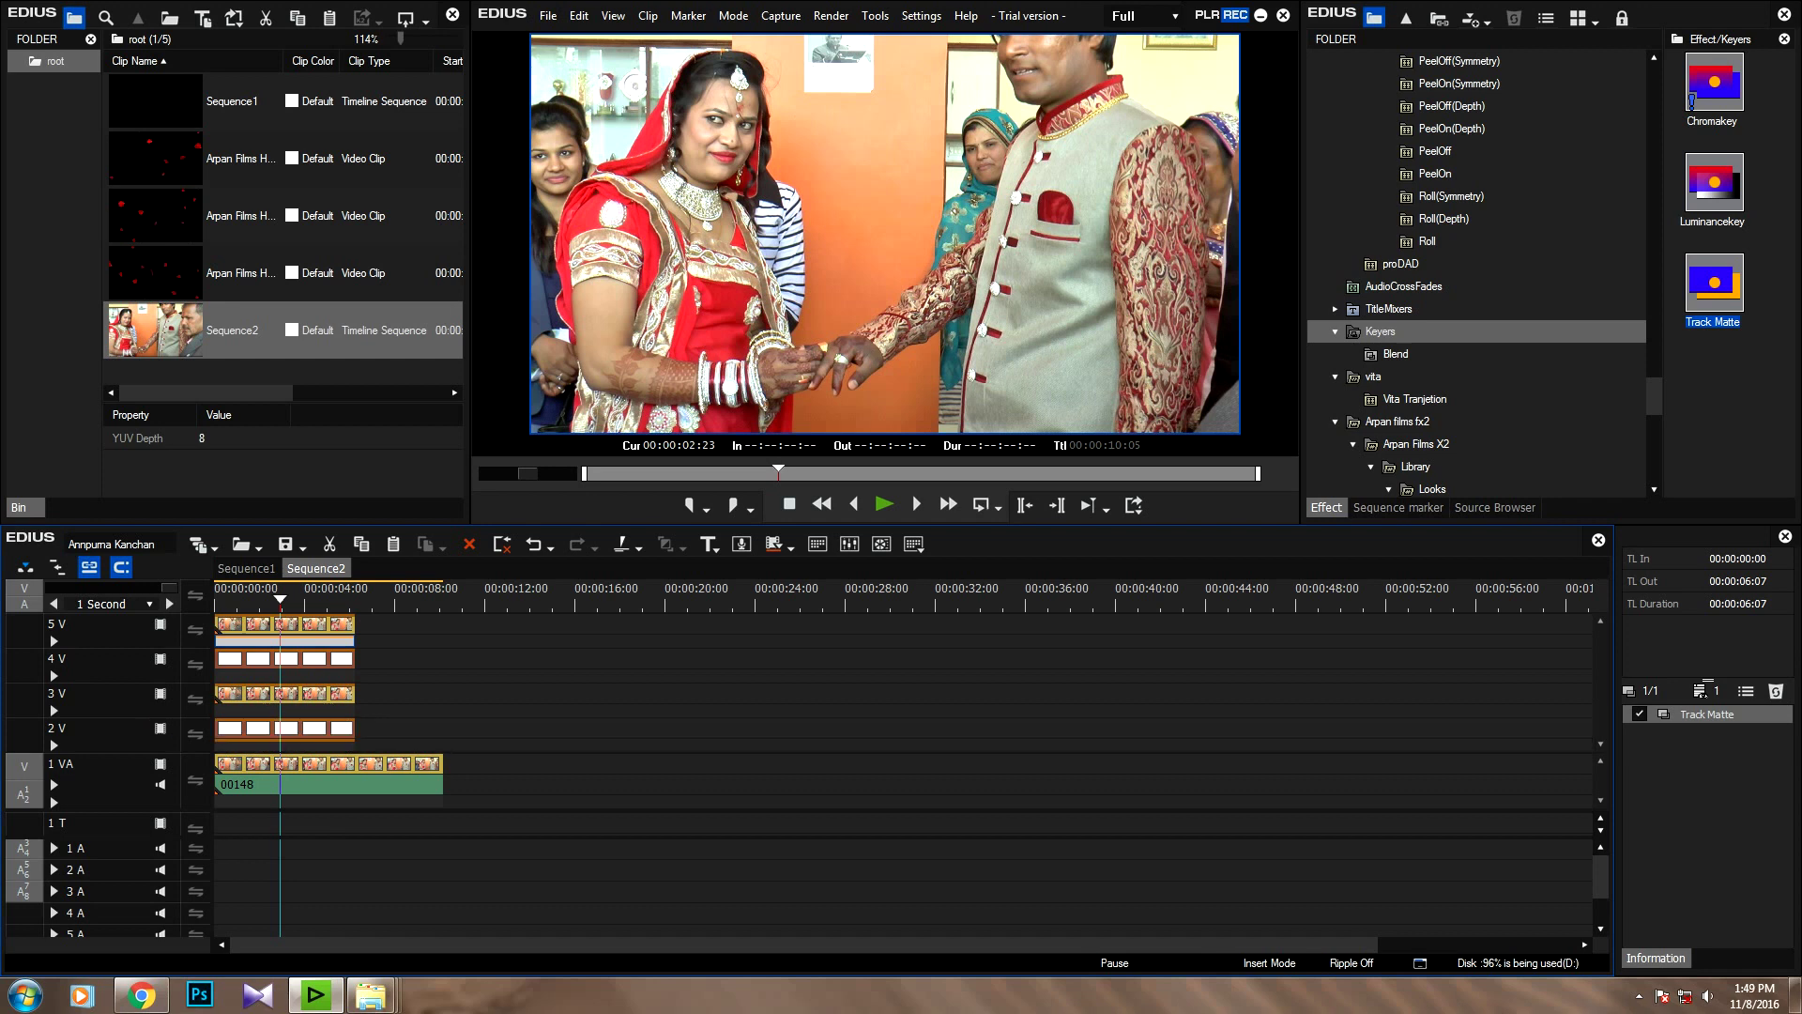
Step: Apply the Track Matte keyer to the 3 V clip and play the sequence from the start
drag(1715, 283, 281, 710)
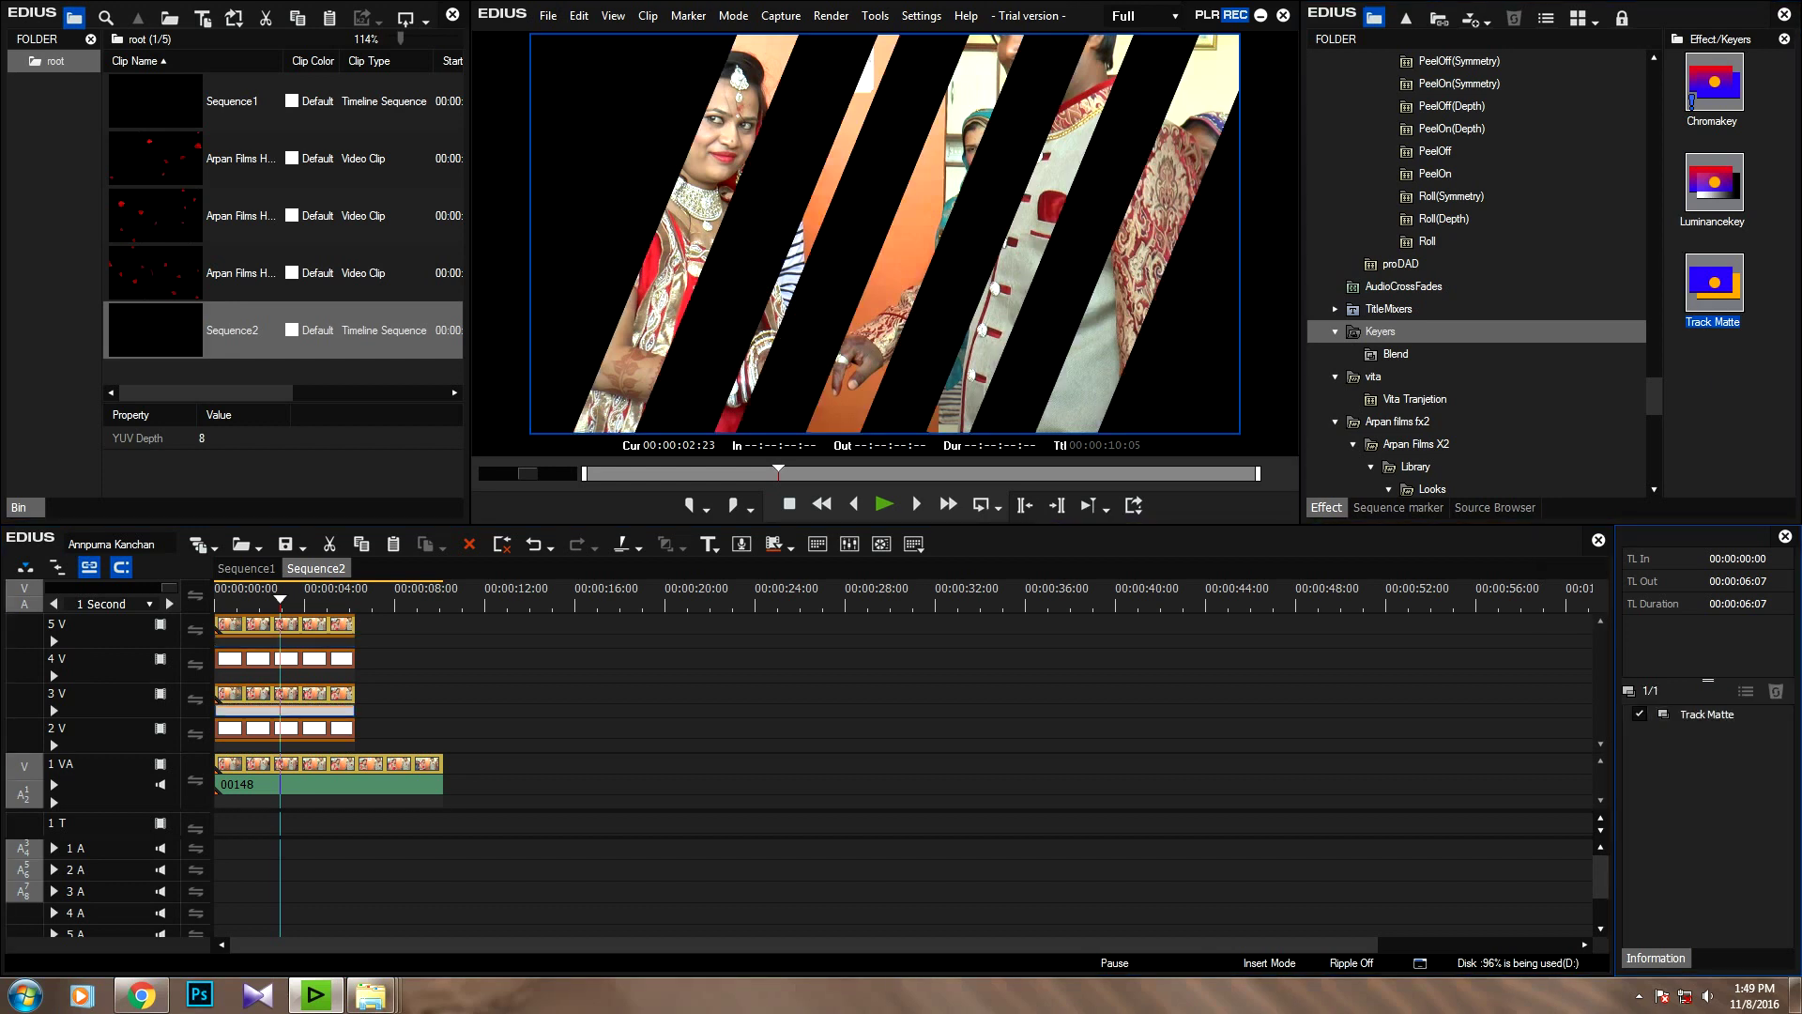
key(Home)
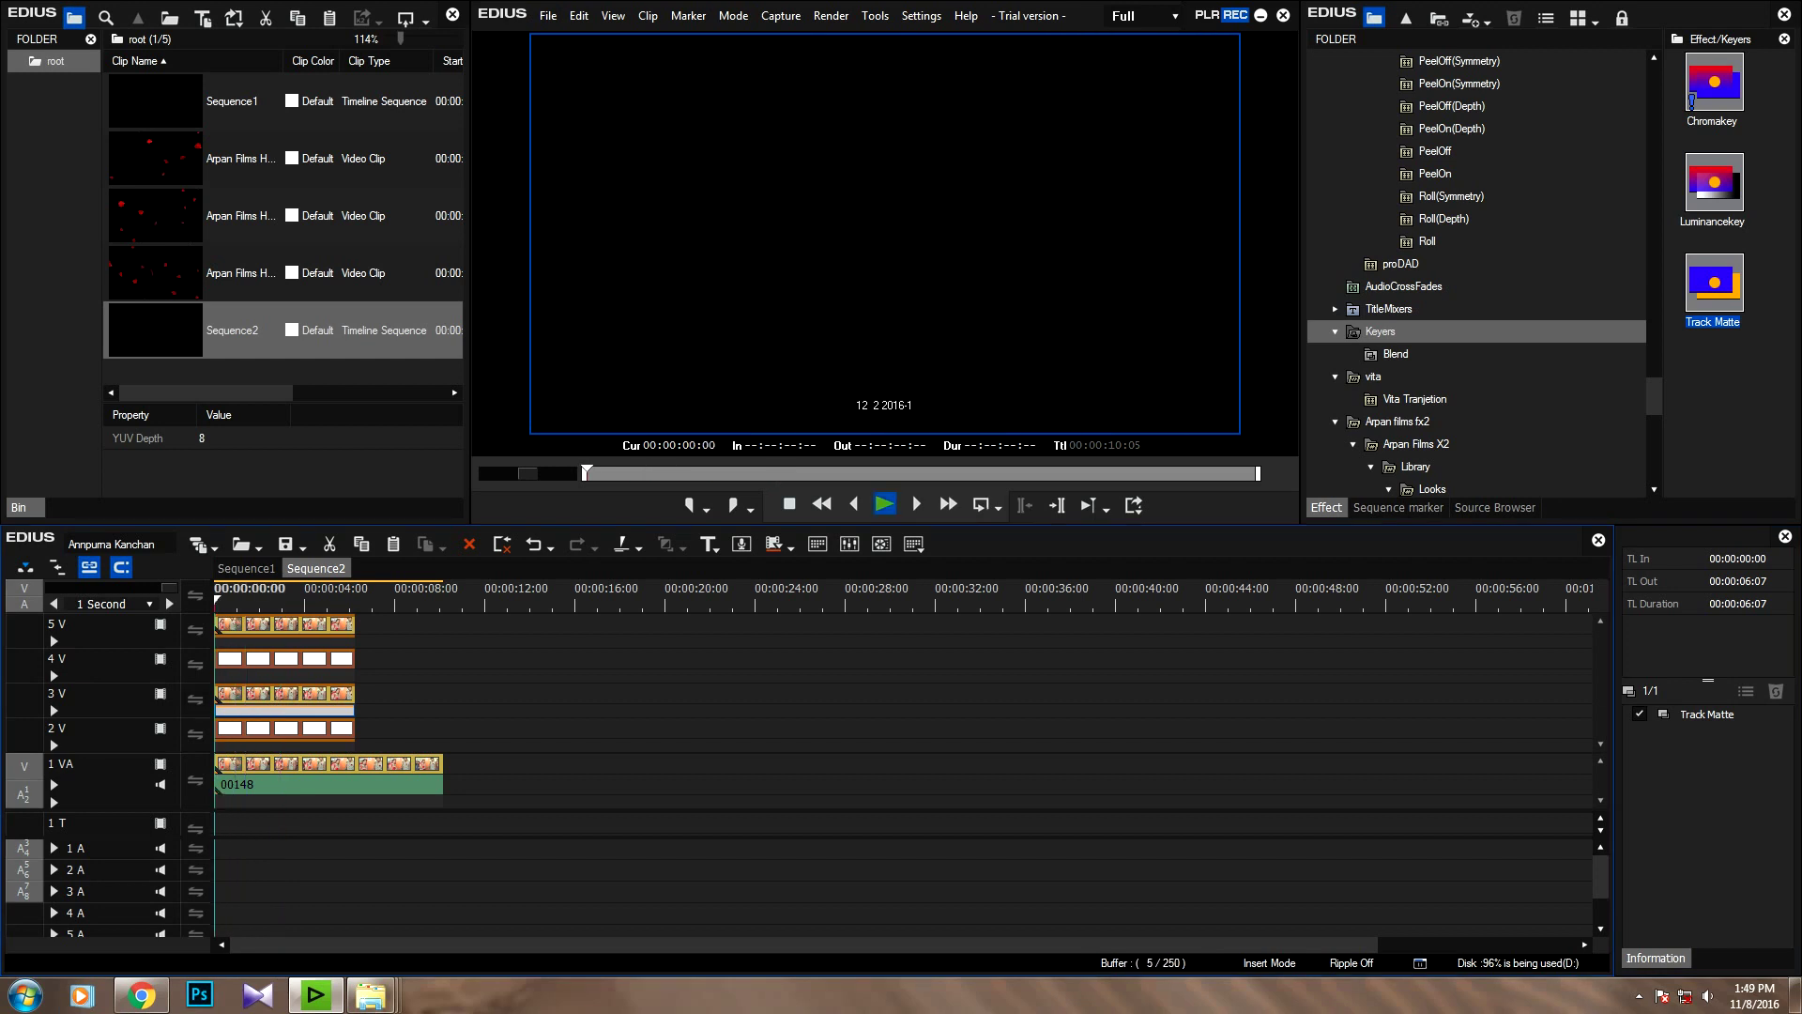
click(336, 782)
key(space)
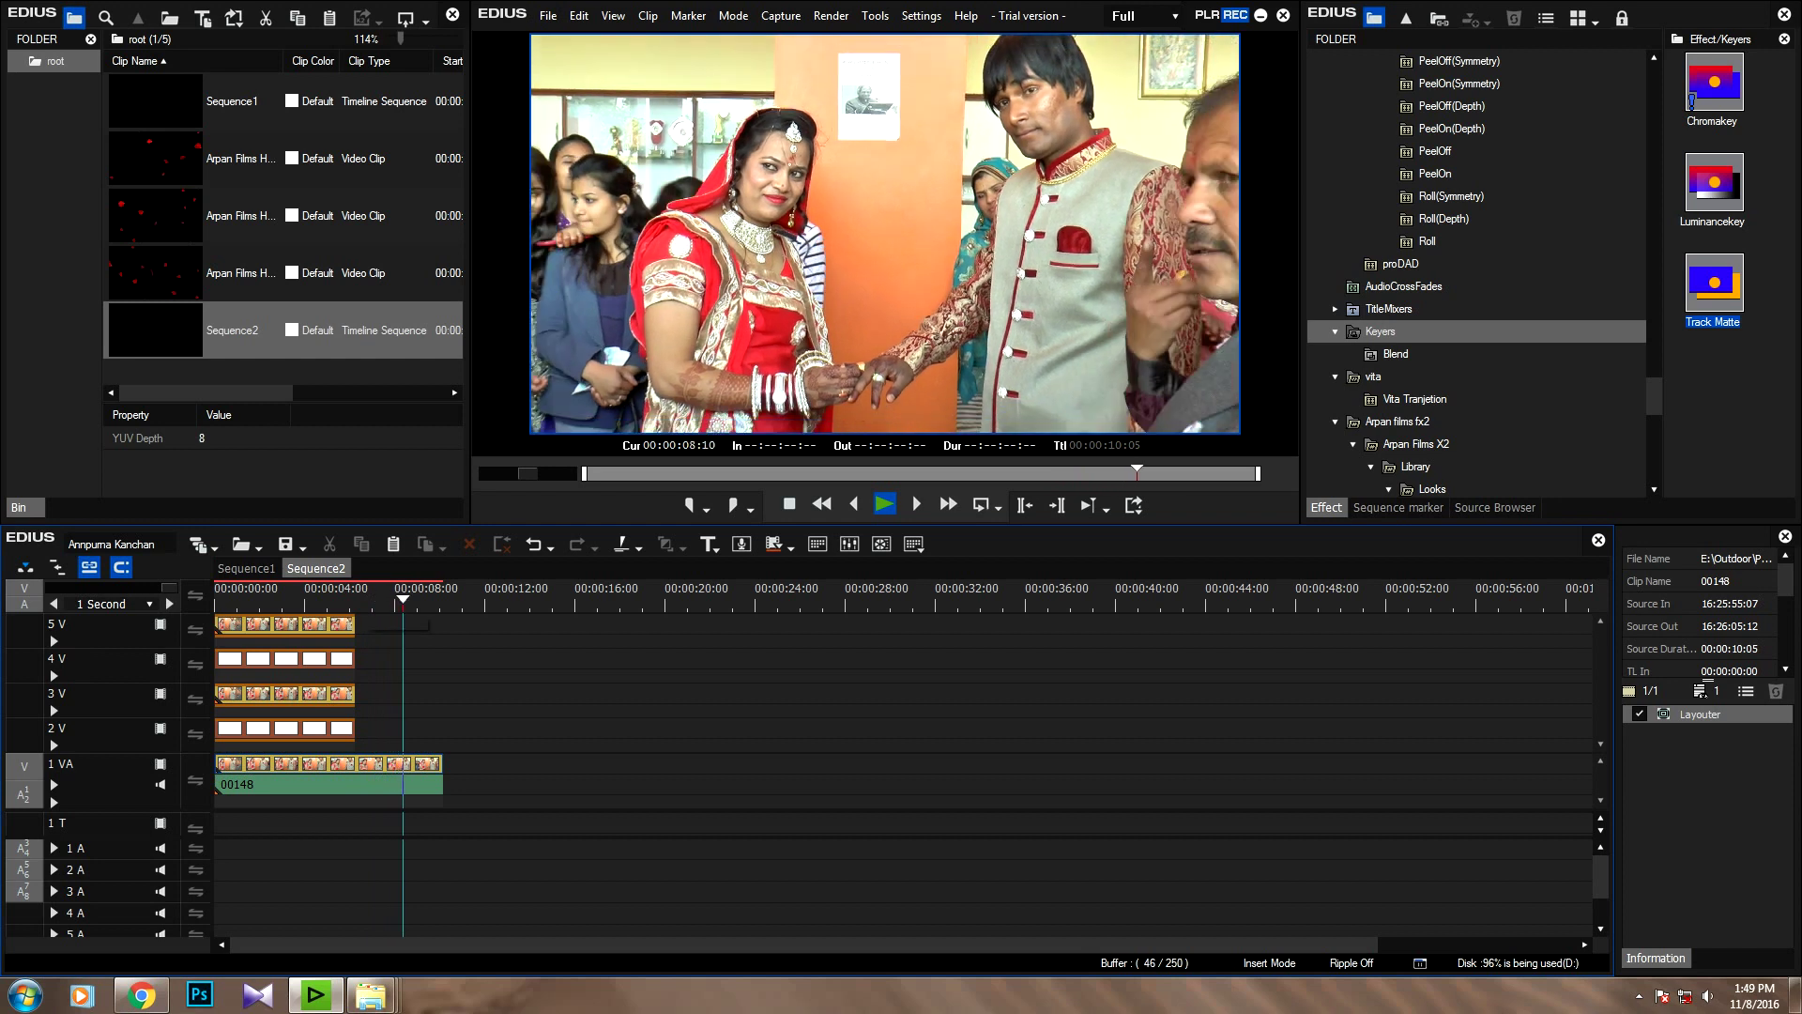
drag(362, 606, 216, 596)
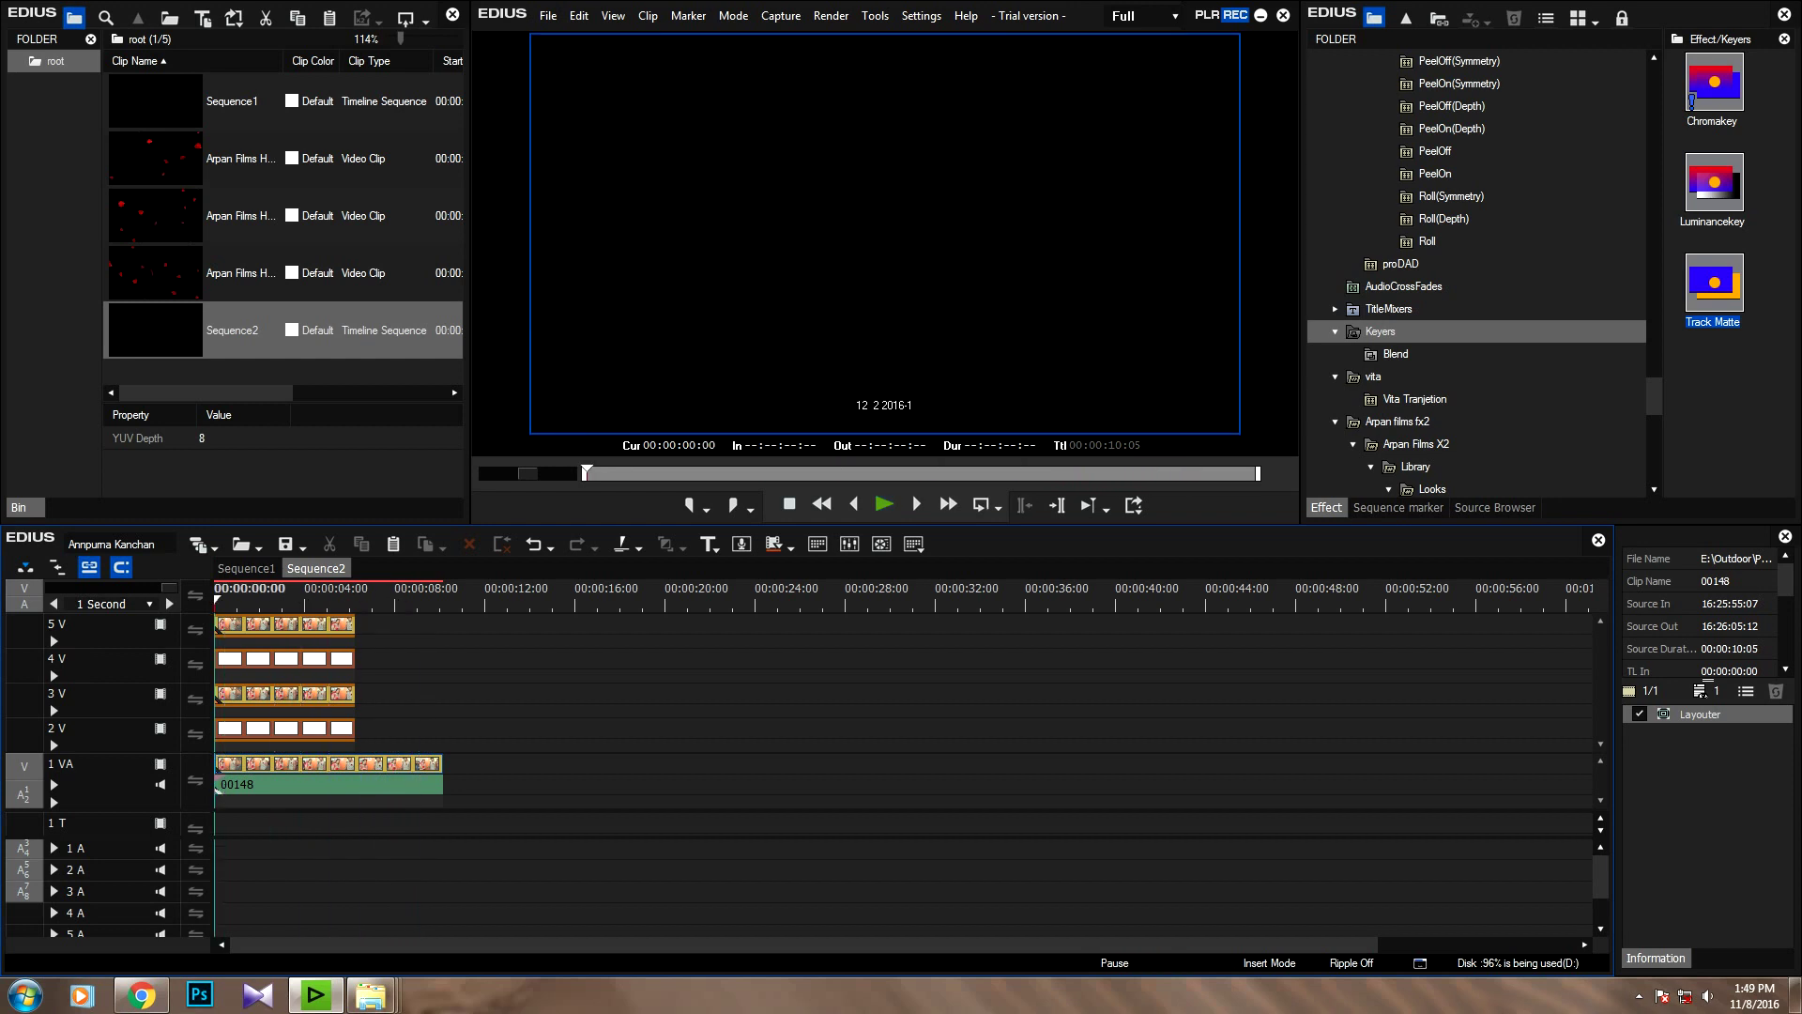
Step: Remove the Track Matte keyer from the 2 V matte, replay the sequence and mark its out point at 00:00:10:05
click(284, 745)
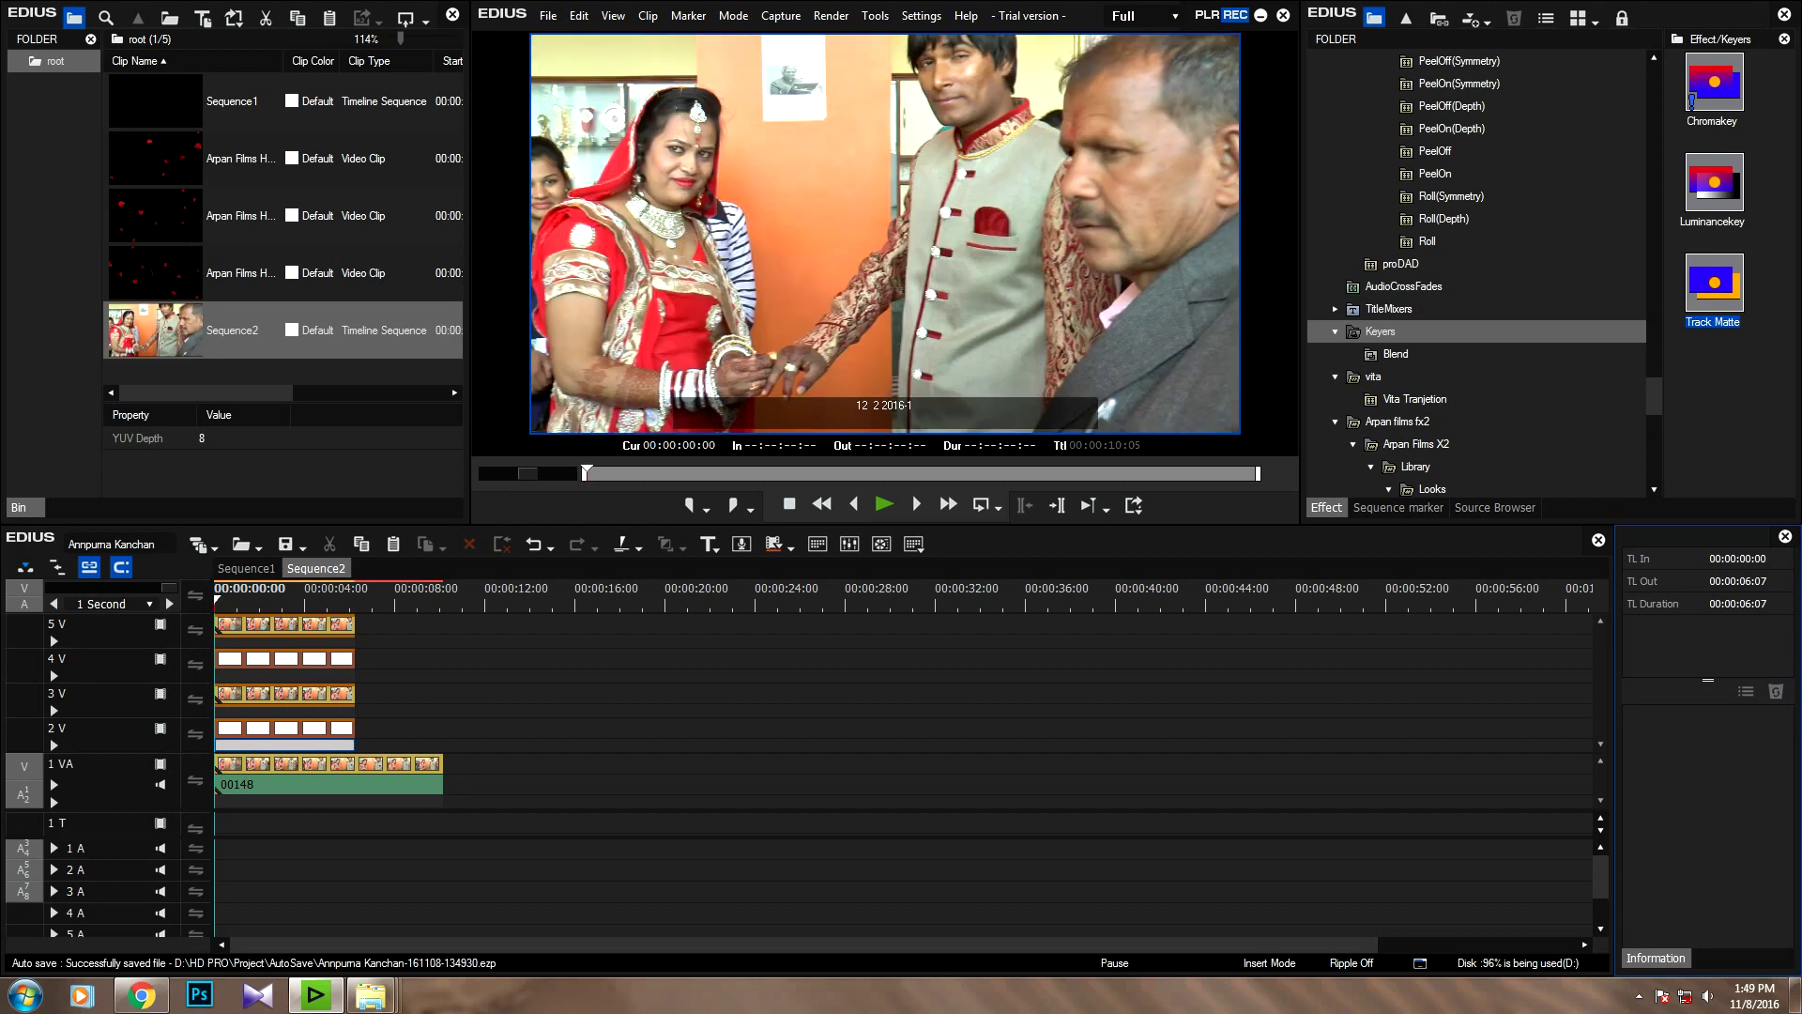
click(218, 788)
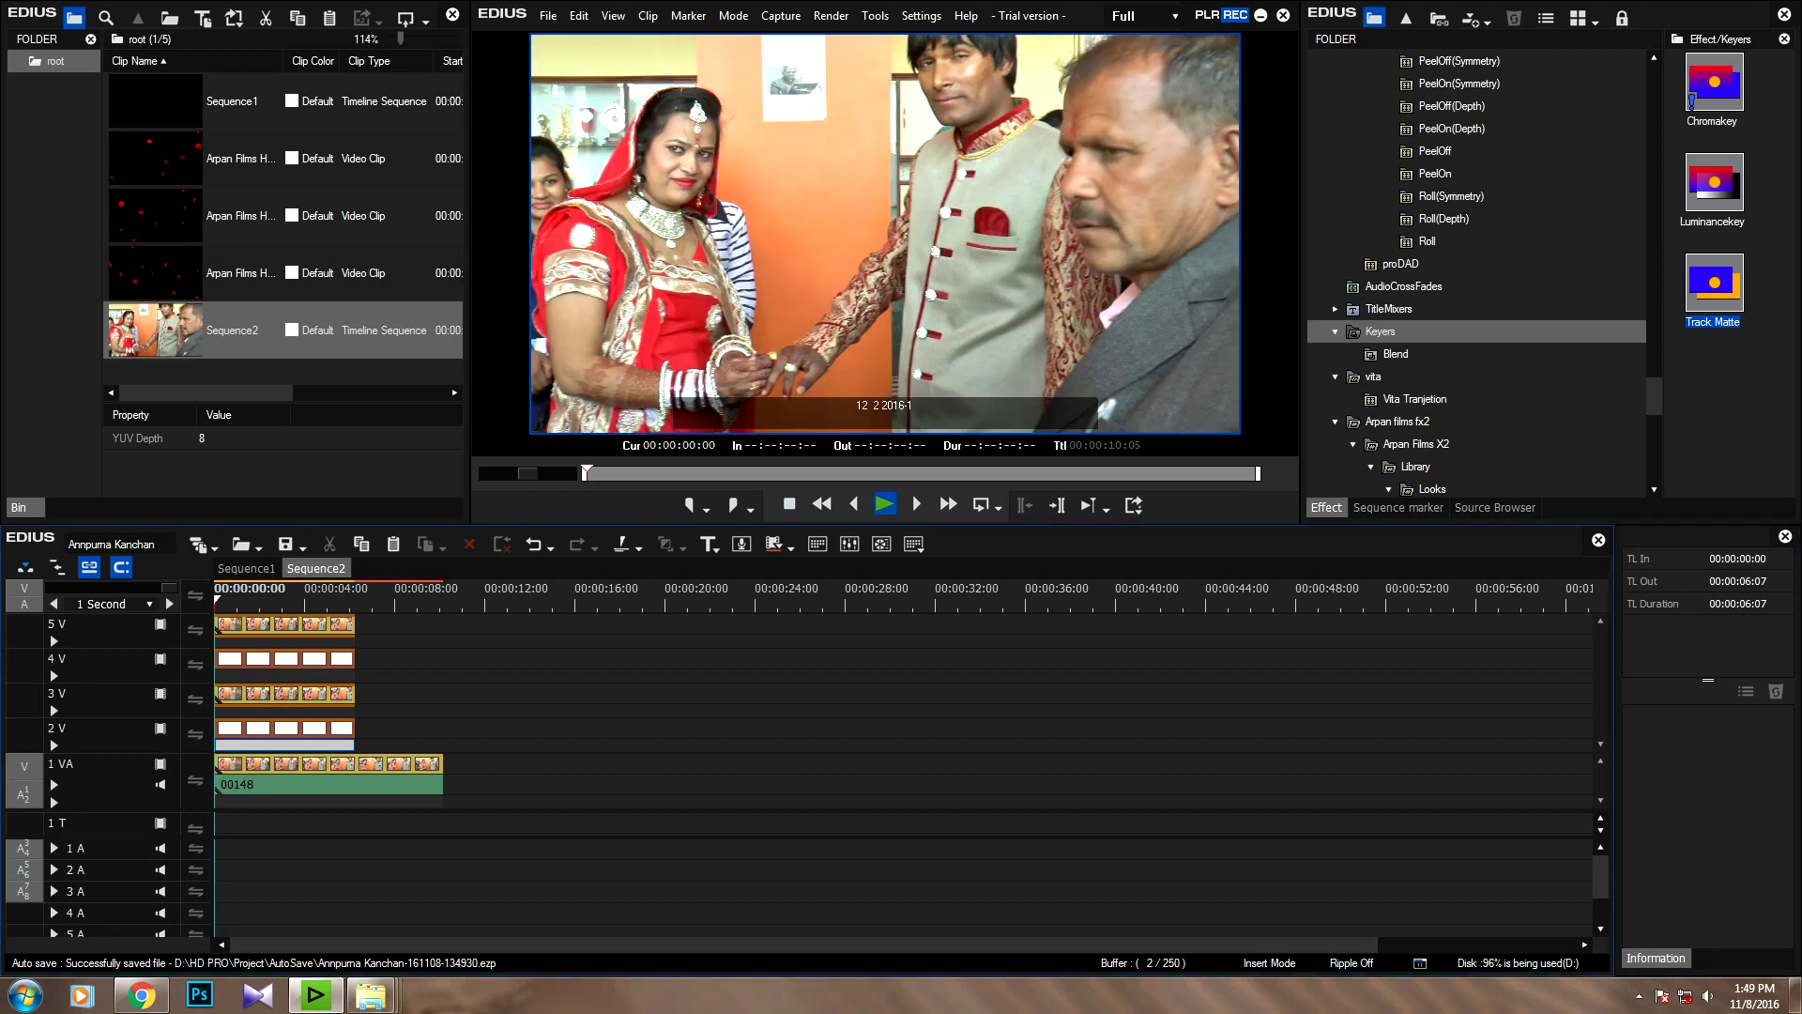
key(space)
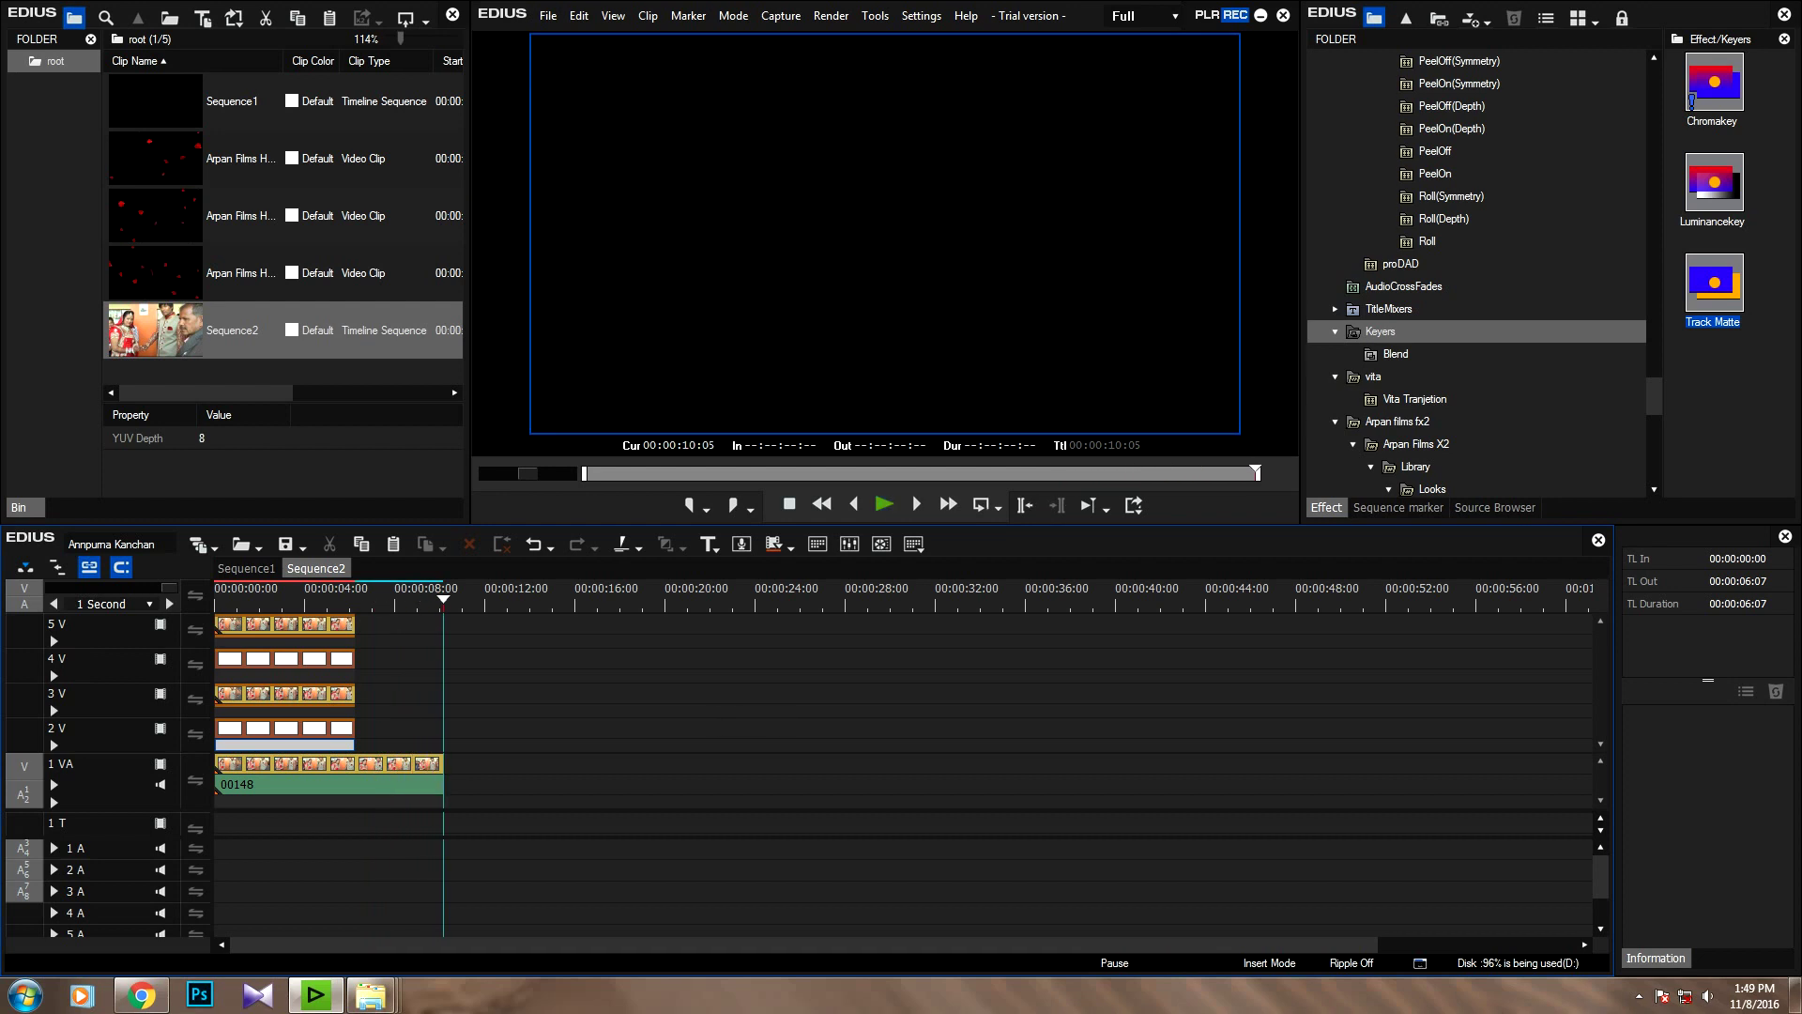
key(o)
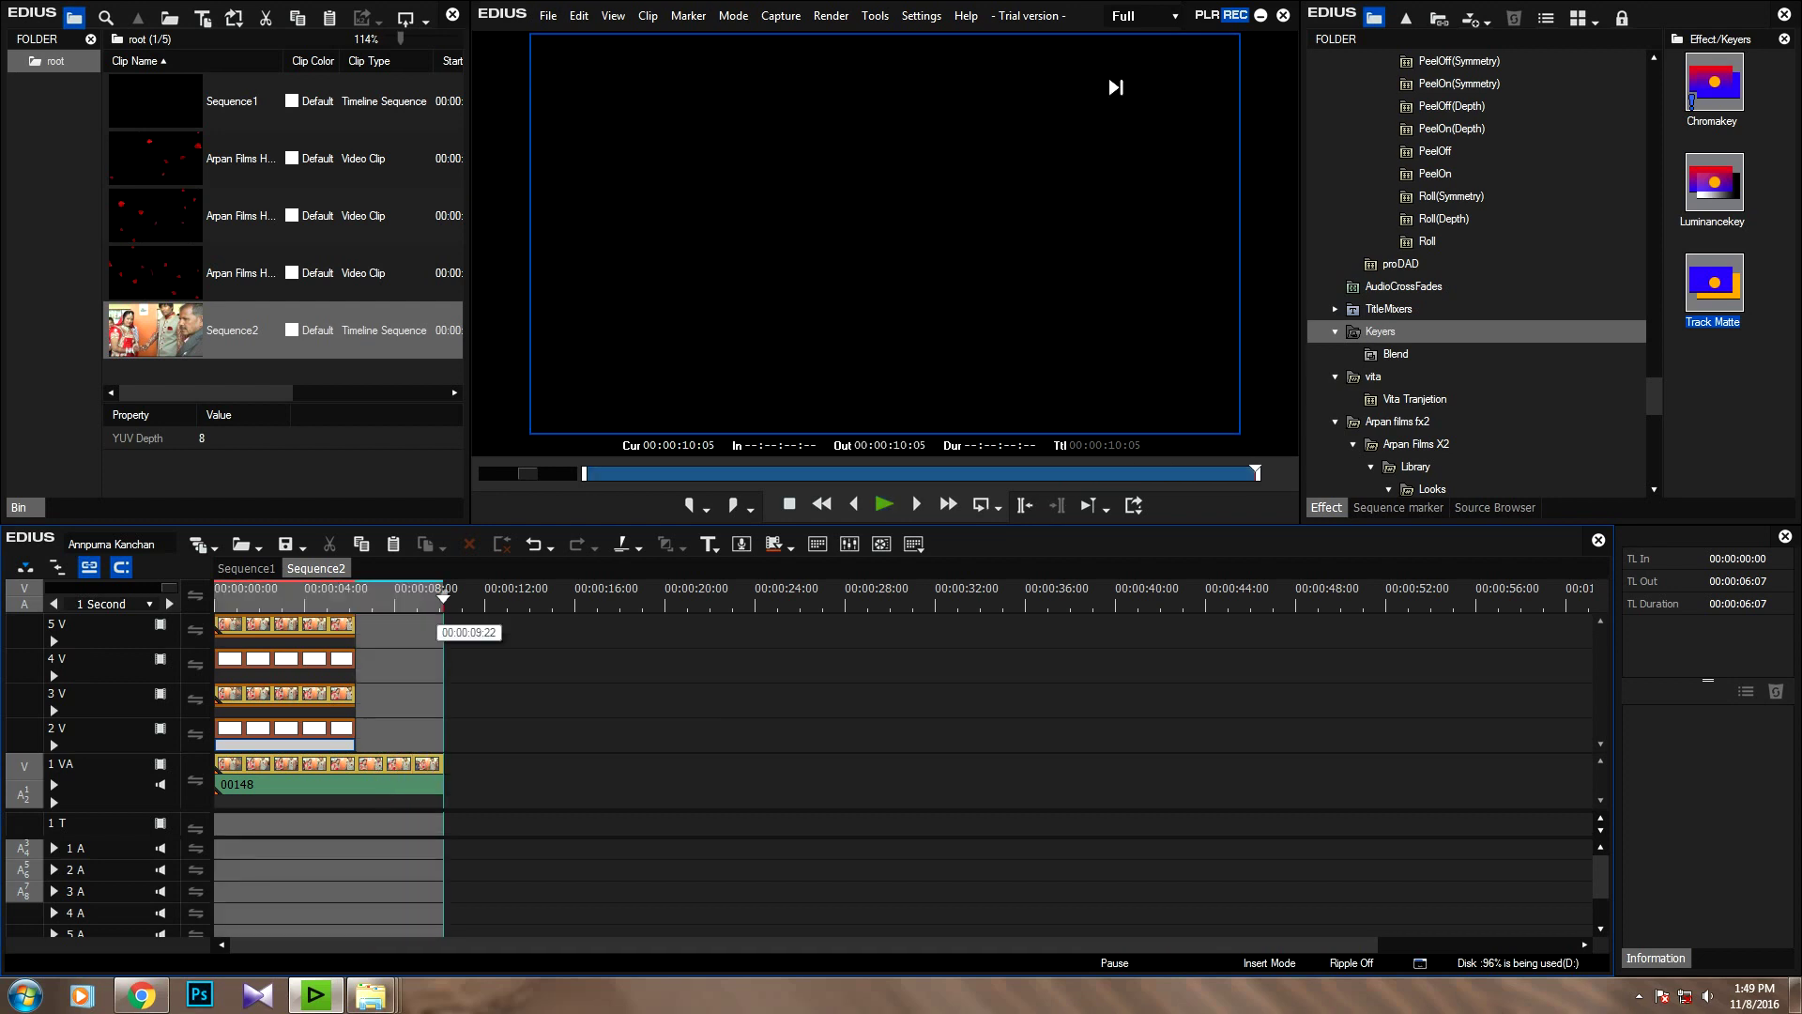
Step: In the 3 V clip's Layouter, crop the source top by 50% and set a 50 px soft edge
drag(374, 601, 313, 601)
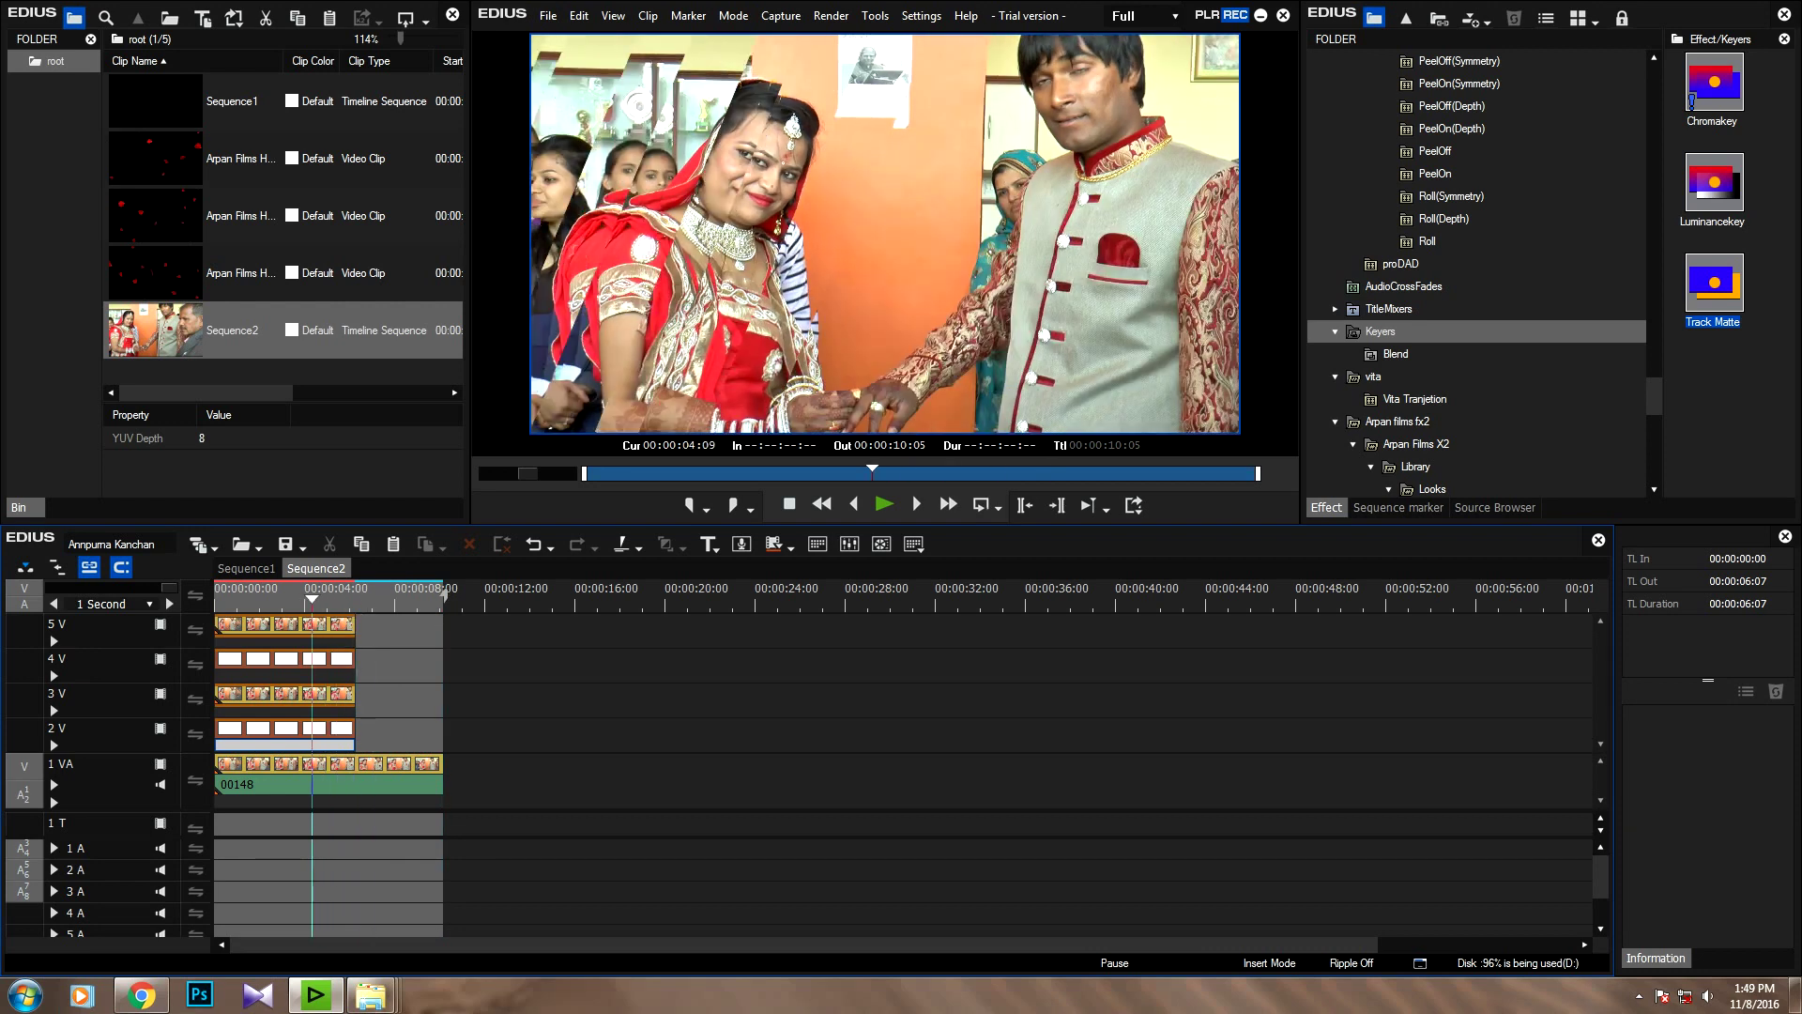
click(312, 694)
double_click(1700, 714)
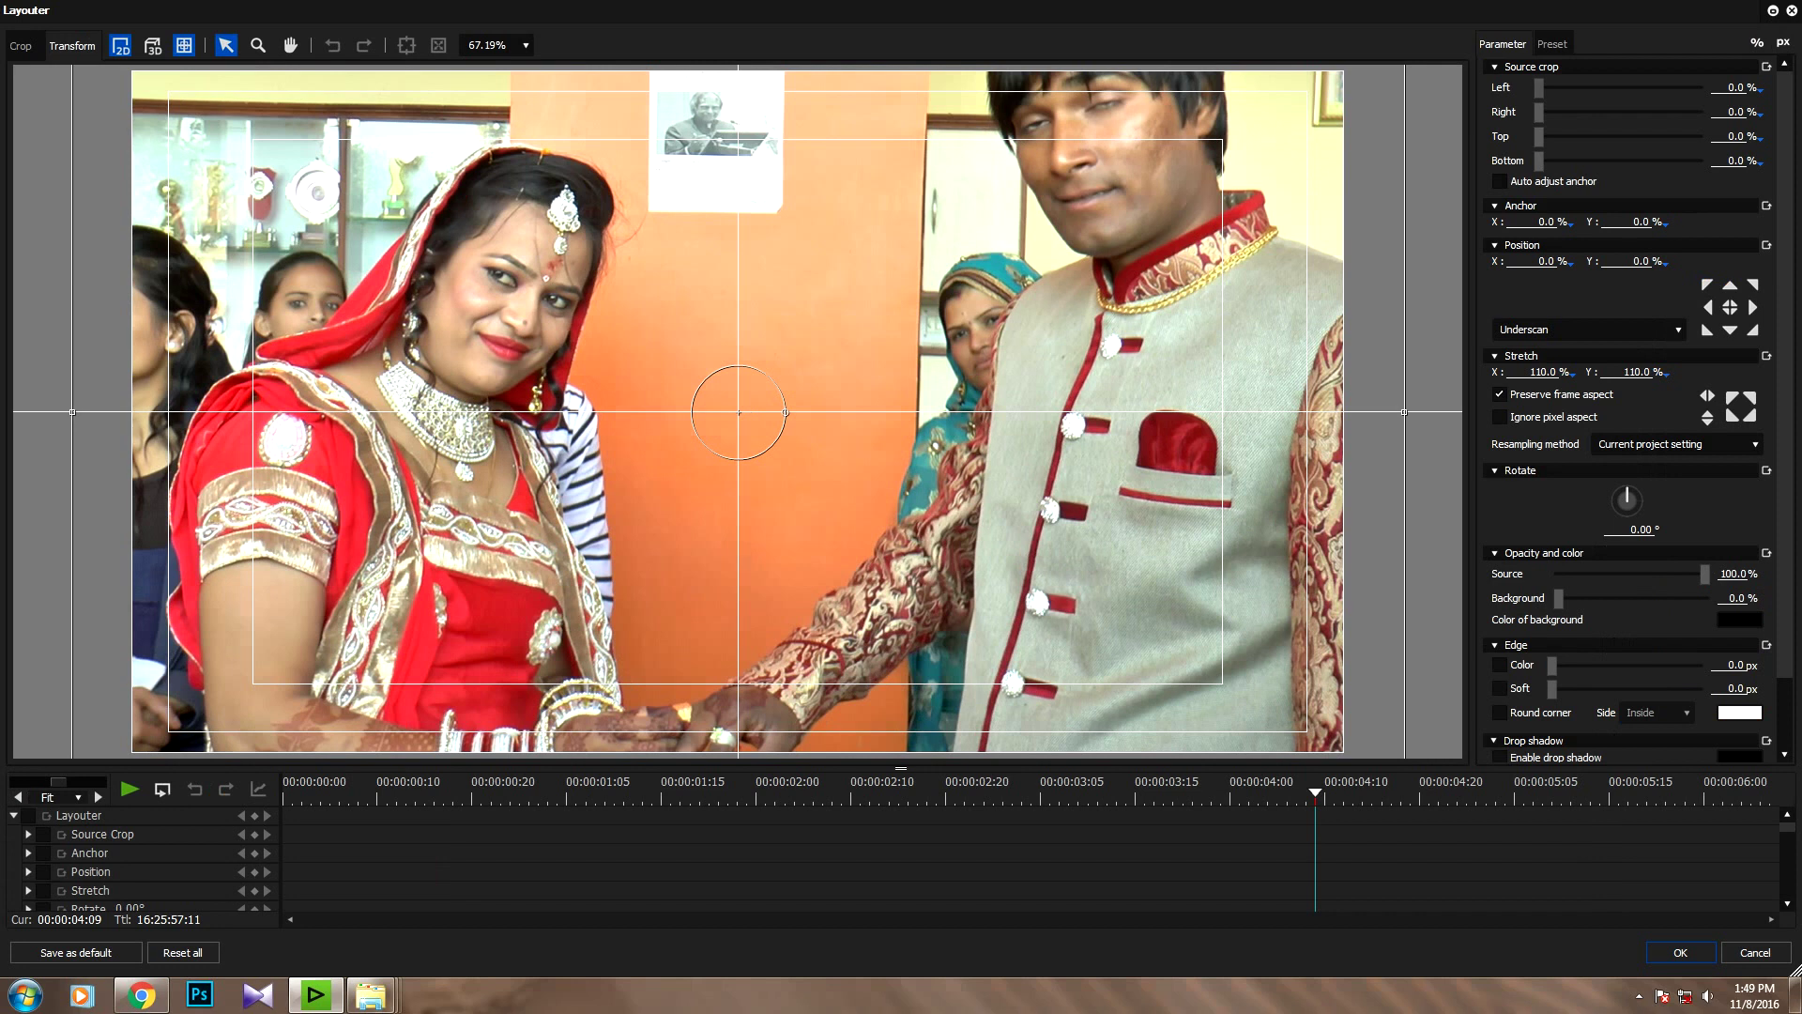
drag(1540, 138, 1619, 138)
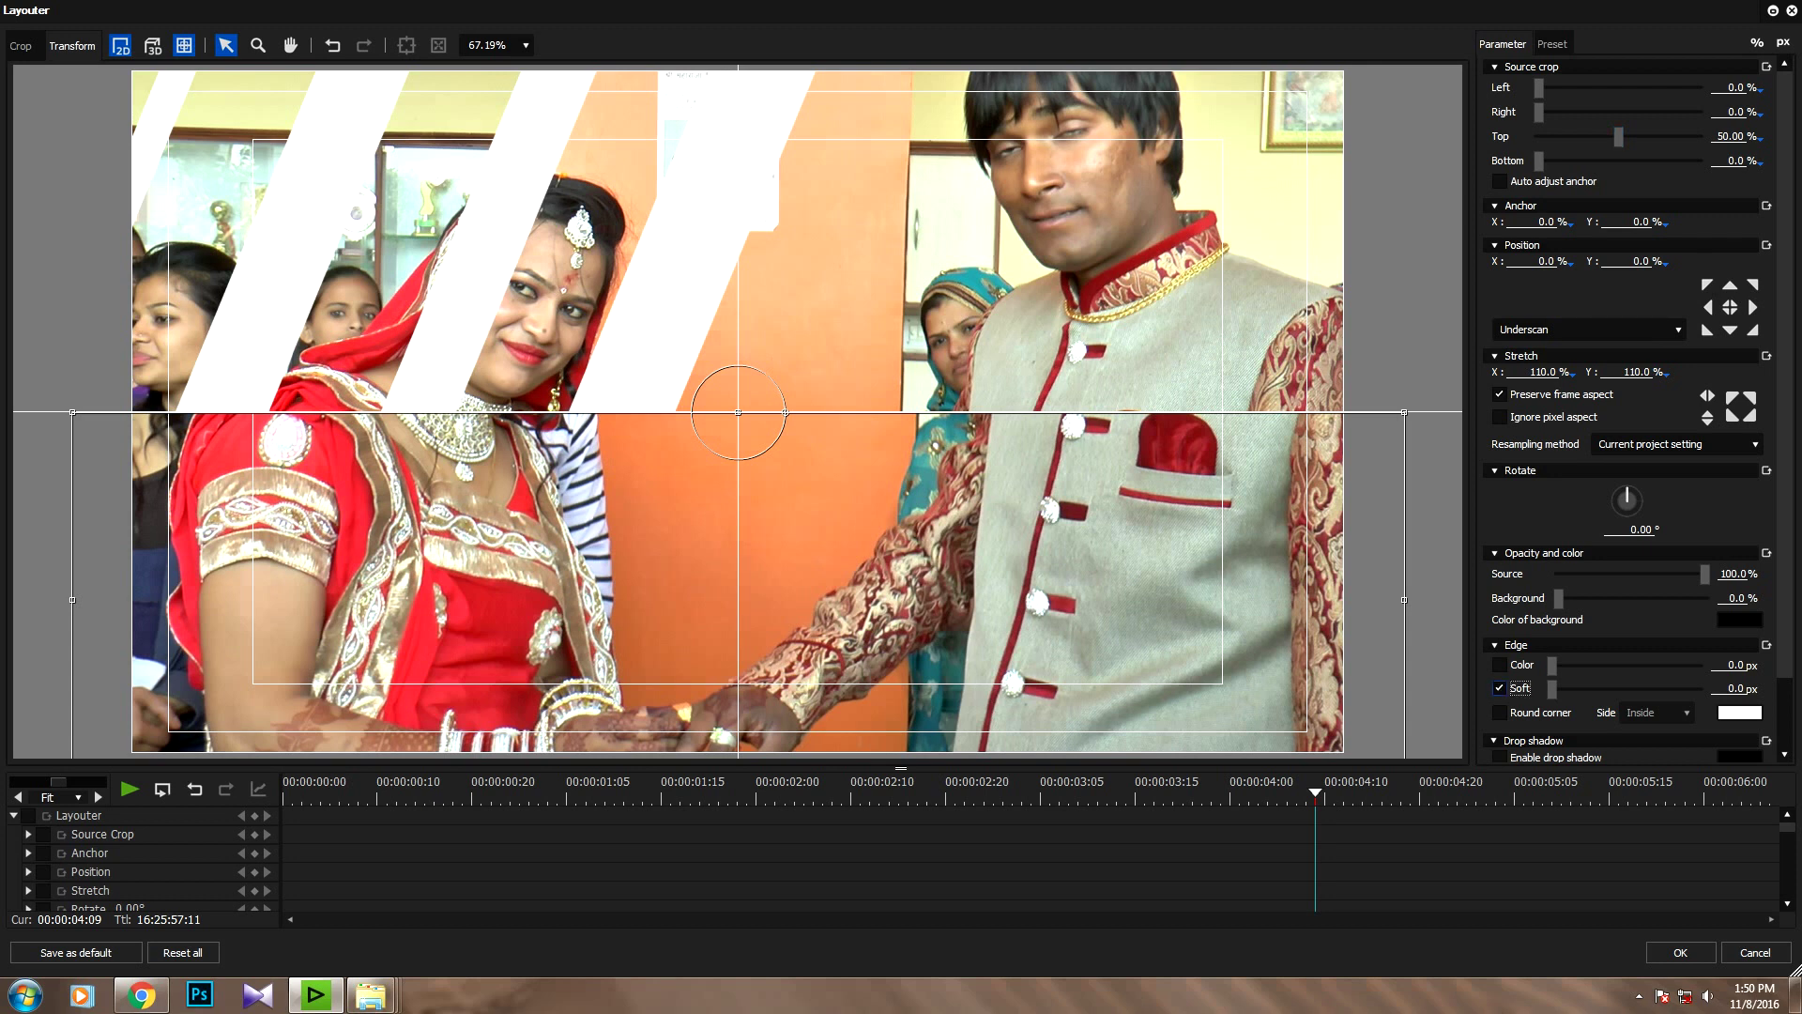
click(1742, 689)
text(50)
key(Return)
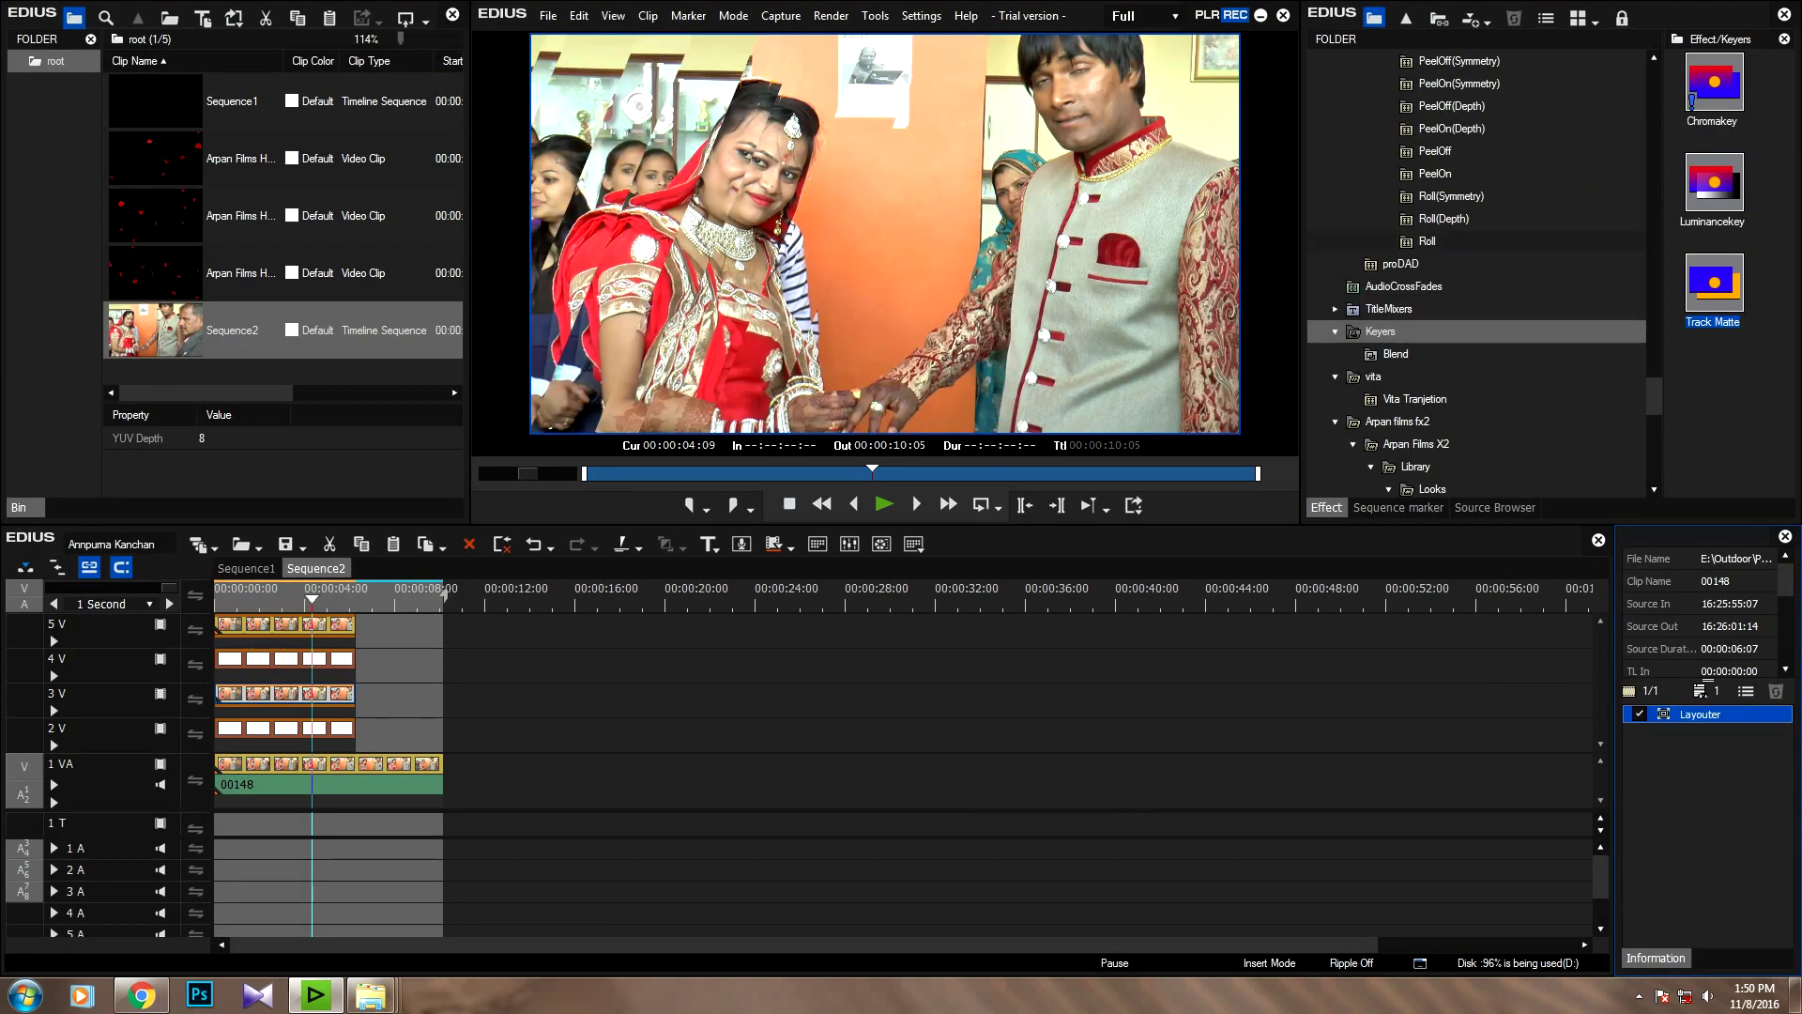
Step: Add the Color Balance filter from the Color Correction effects to the 3 V clip
drag(1654, 395, 1654, 241)
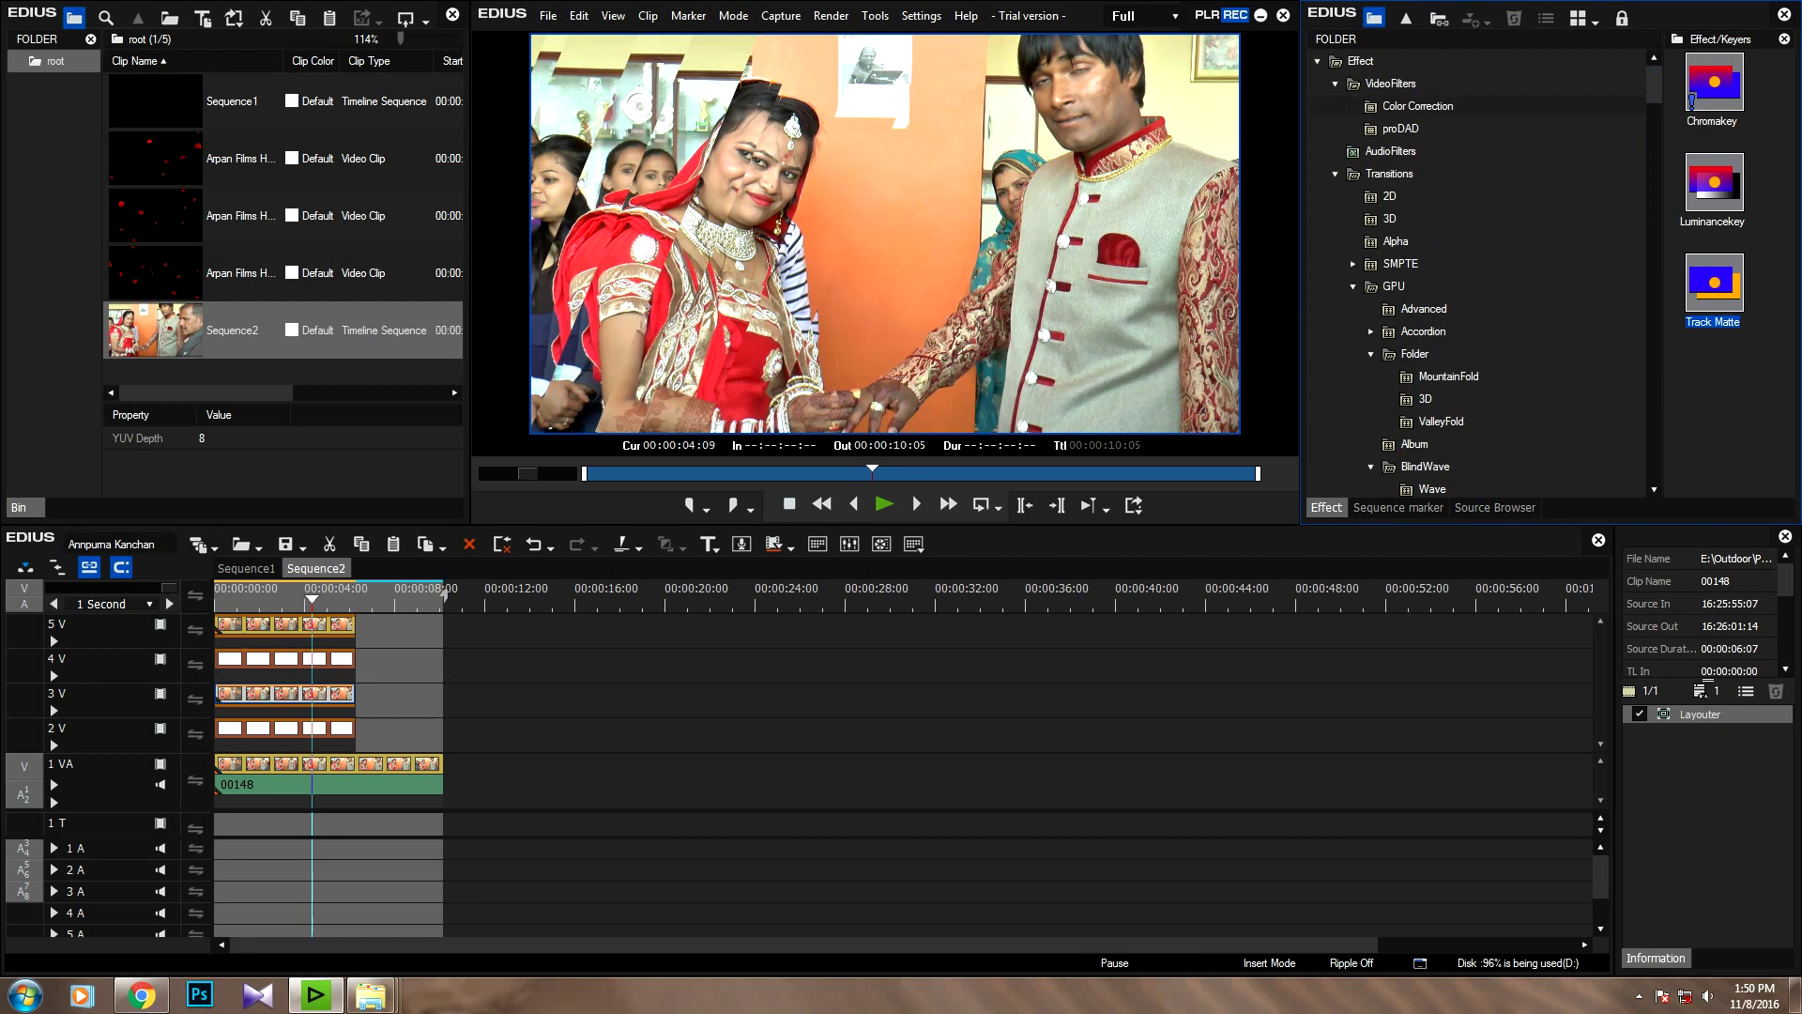
click(1417, 106)
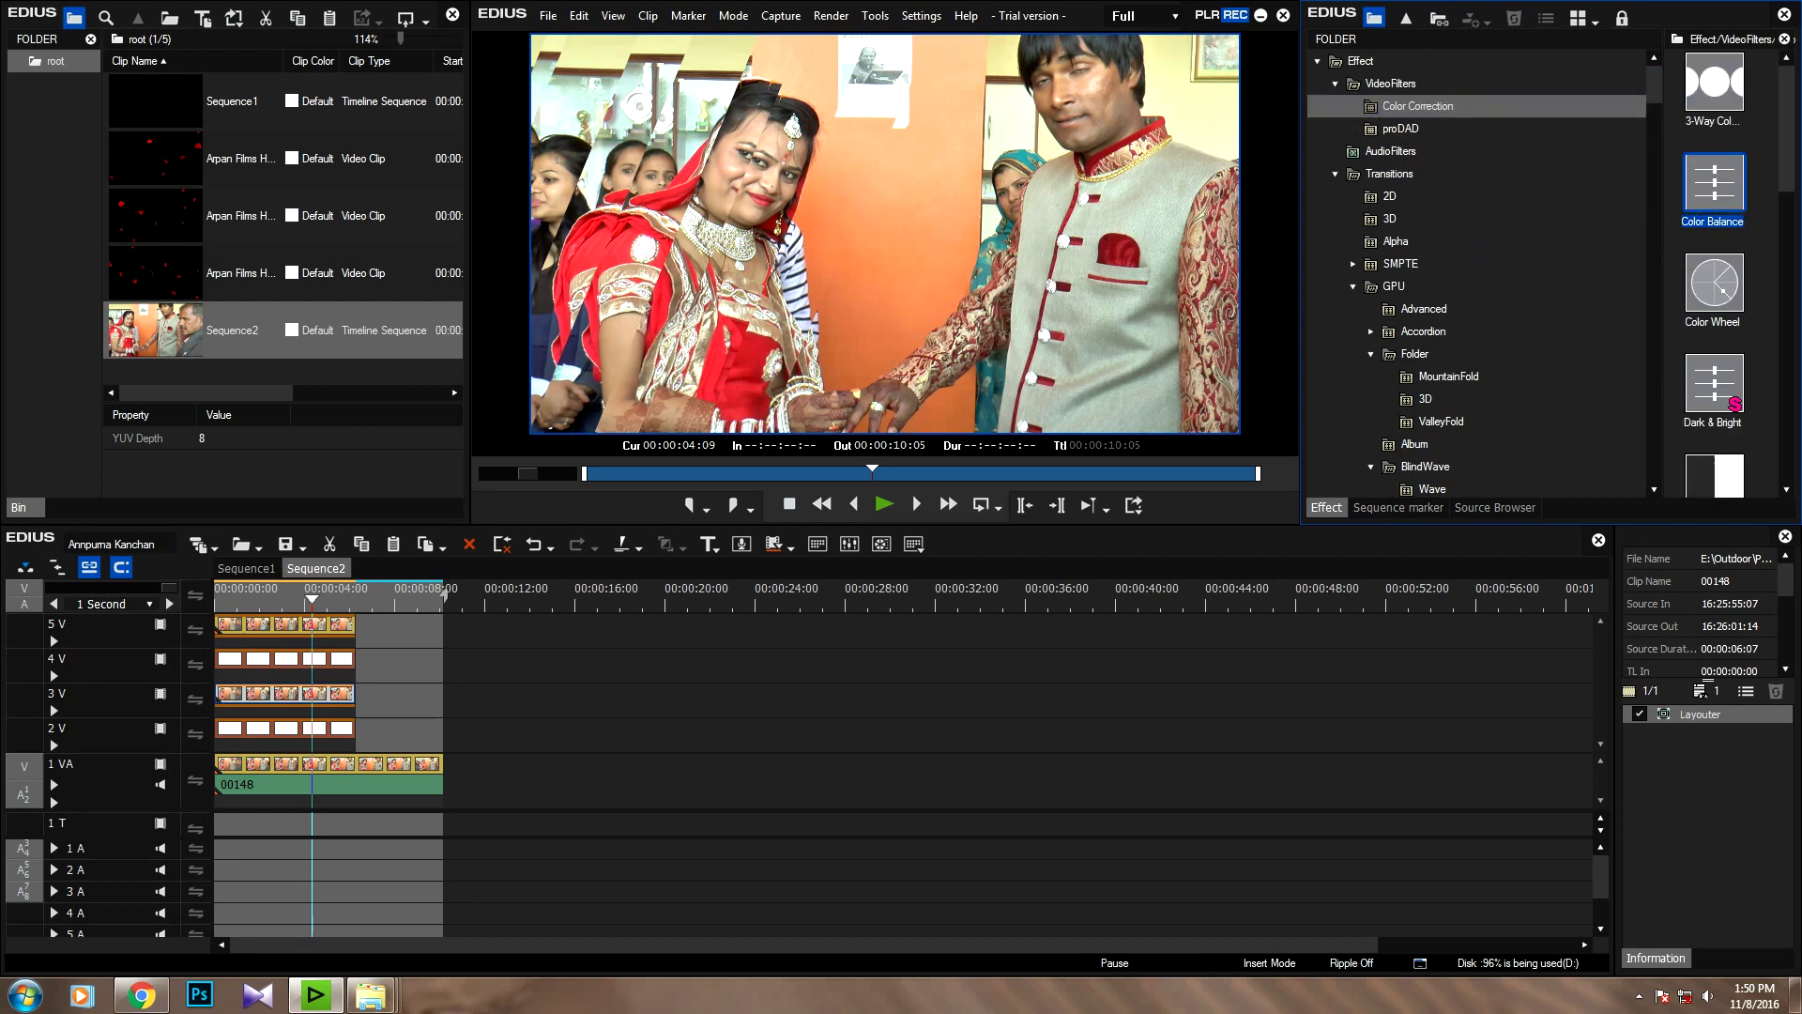
drag(1715, 183, 1704, 798)
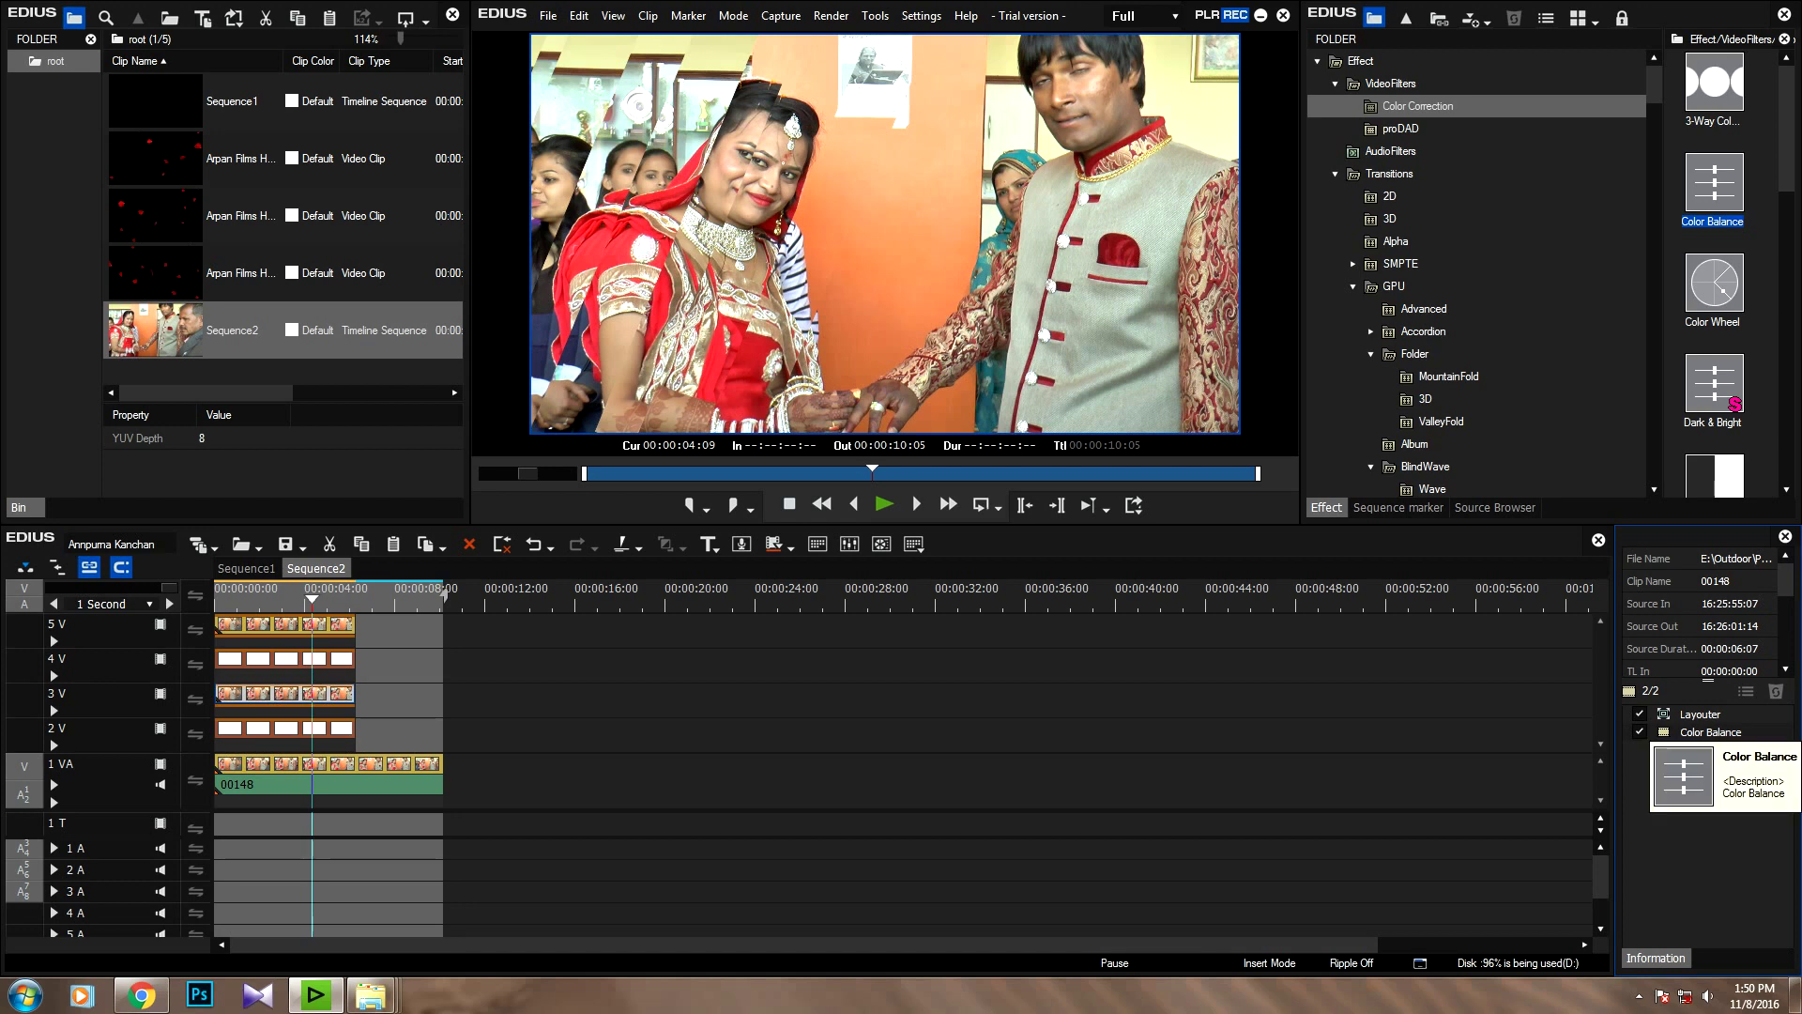
click(1710, 732)
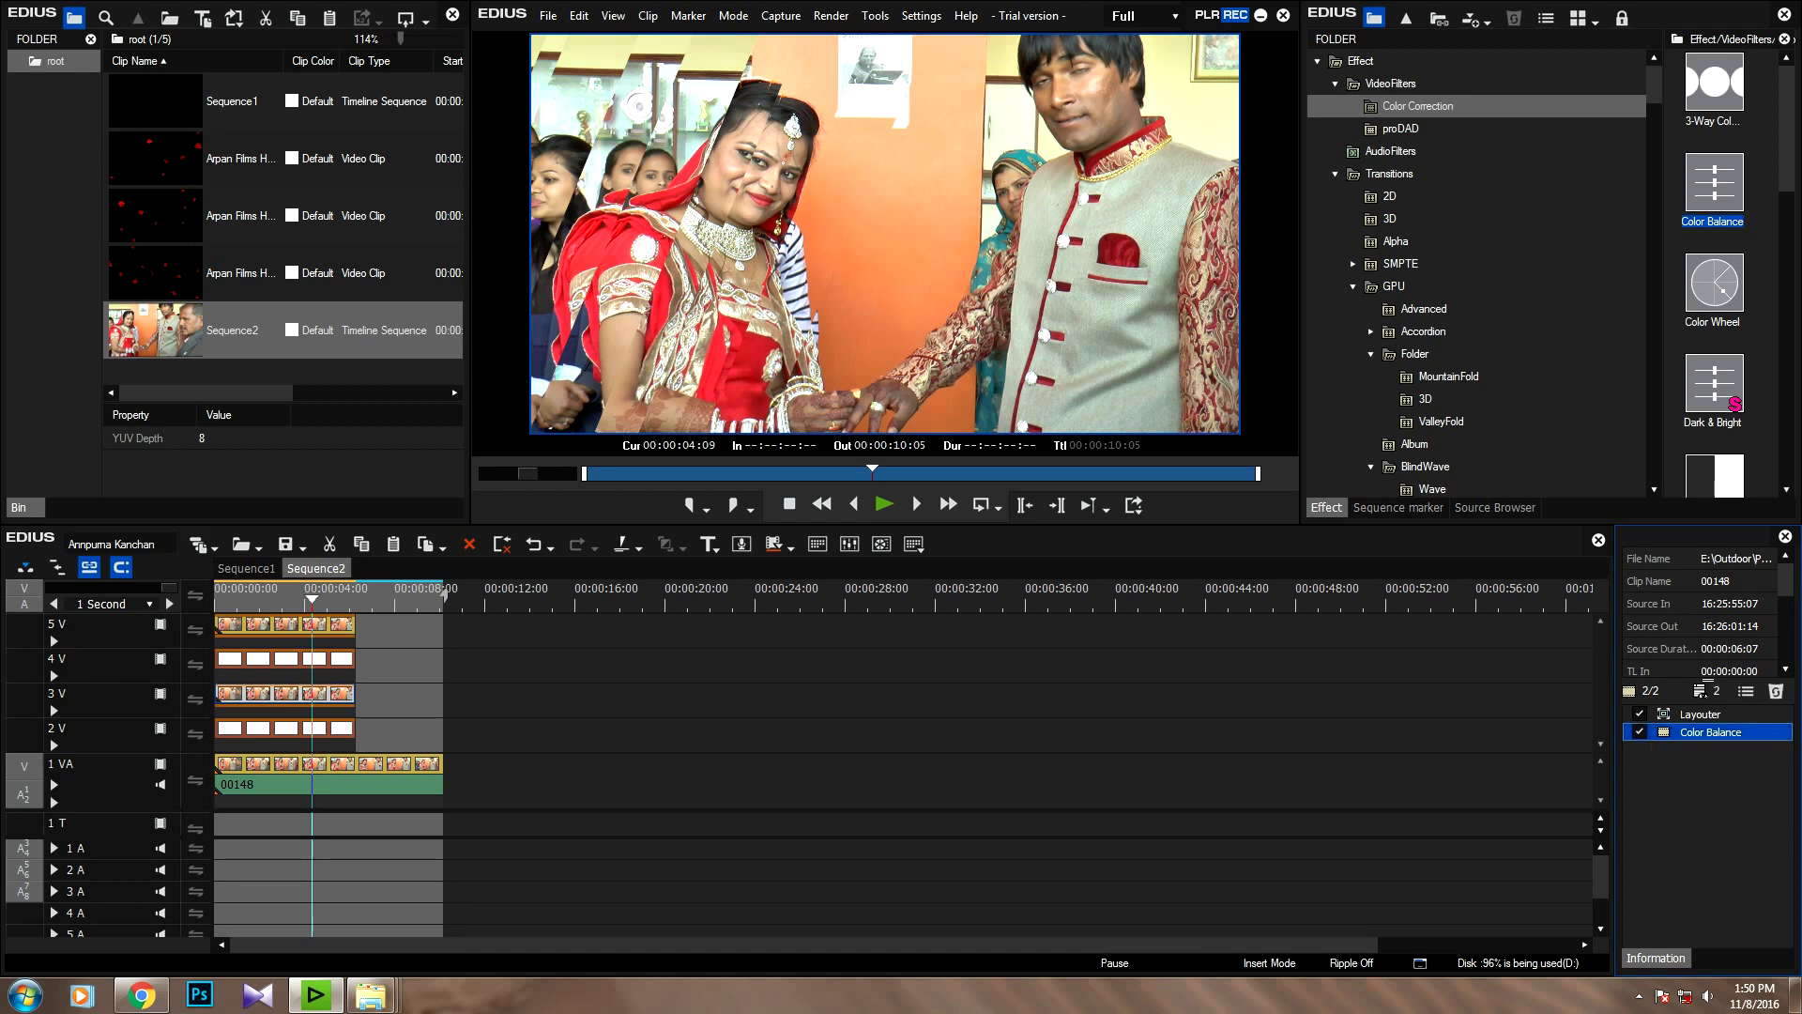
Step: Swap the 3 V and 5 V clips so the cropped, color-balanced clip starts track 5 V
drag(284, 694, 563, 627)
drag(285, 626, 284, 696)
drag(563, 626, 285, 626)
Step: Set the 5 V clip's Color Balance to Chroma -60 and Bright -39, and return the playhead toward the sequence start
click(281, 601)
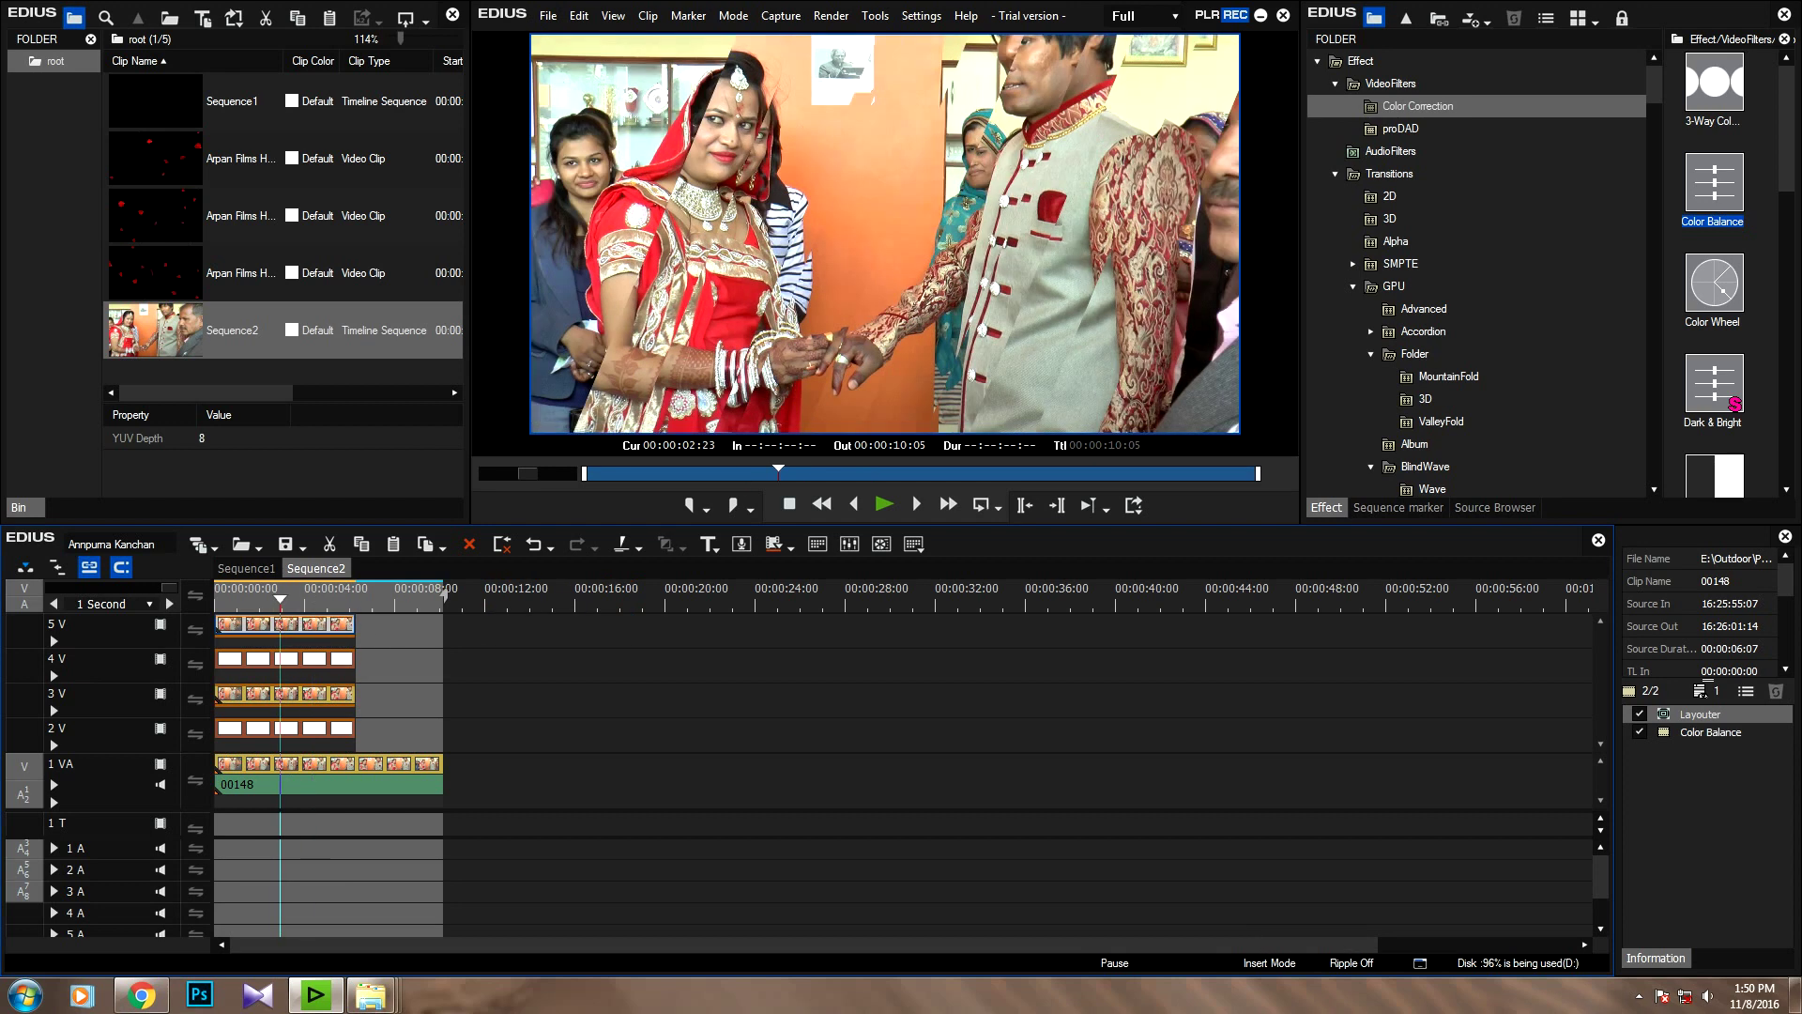
double_click(1710, 732)
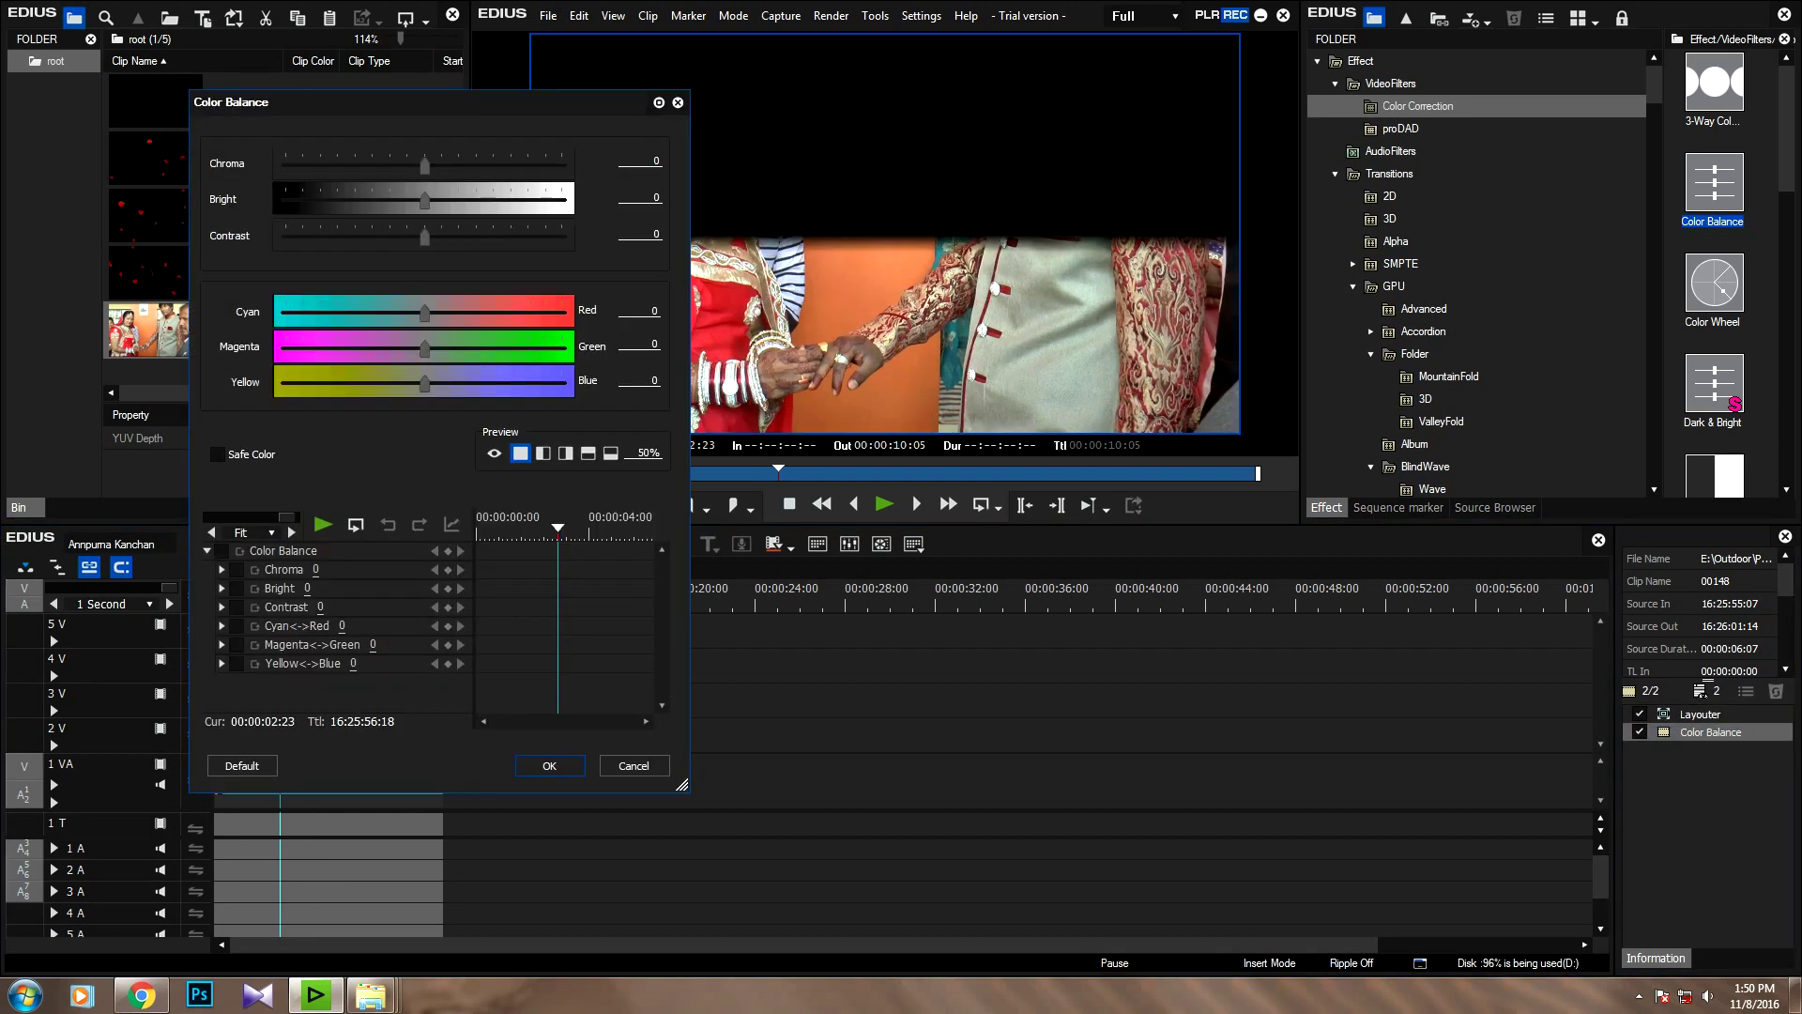
drag(425, 199, 358, 166)
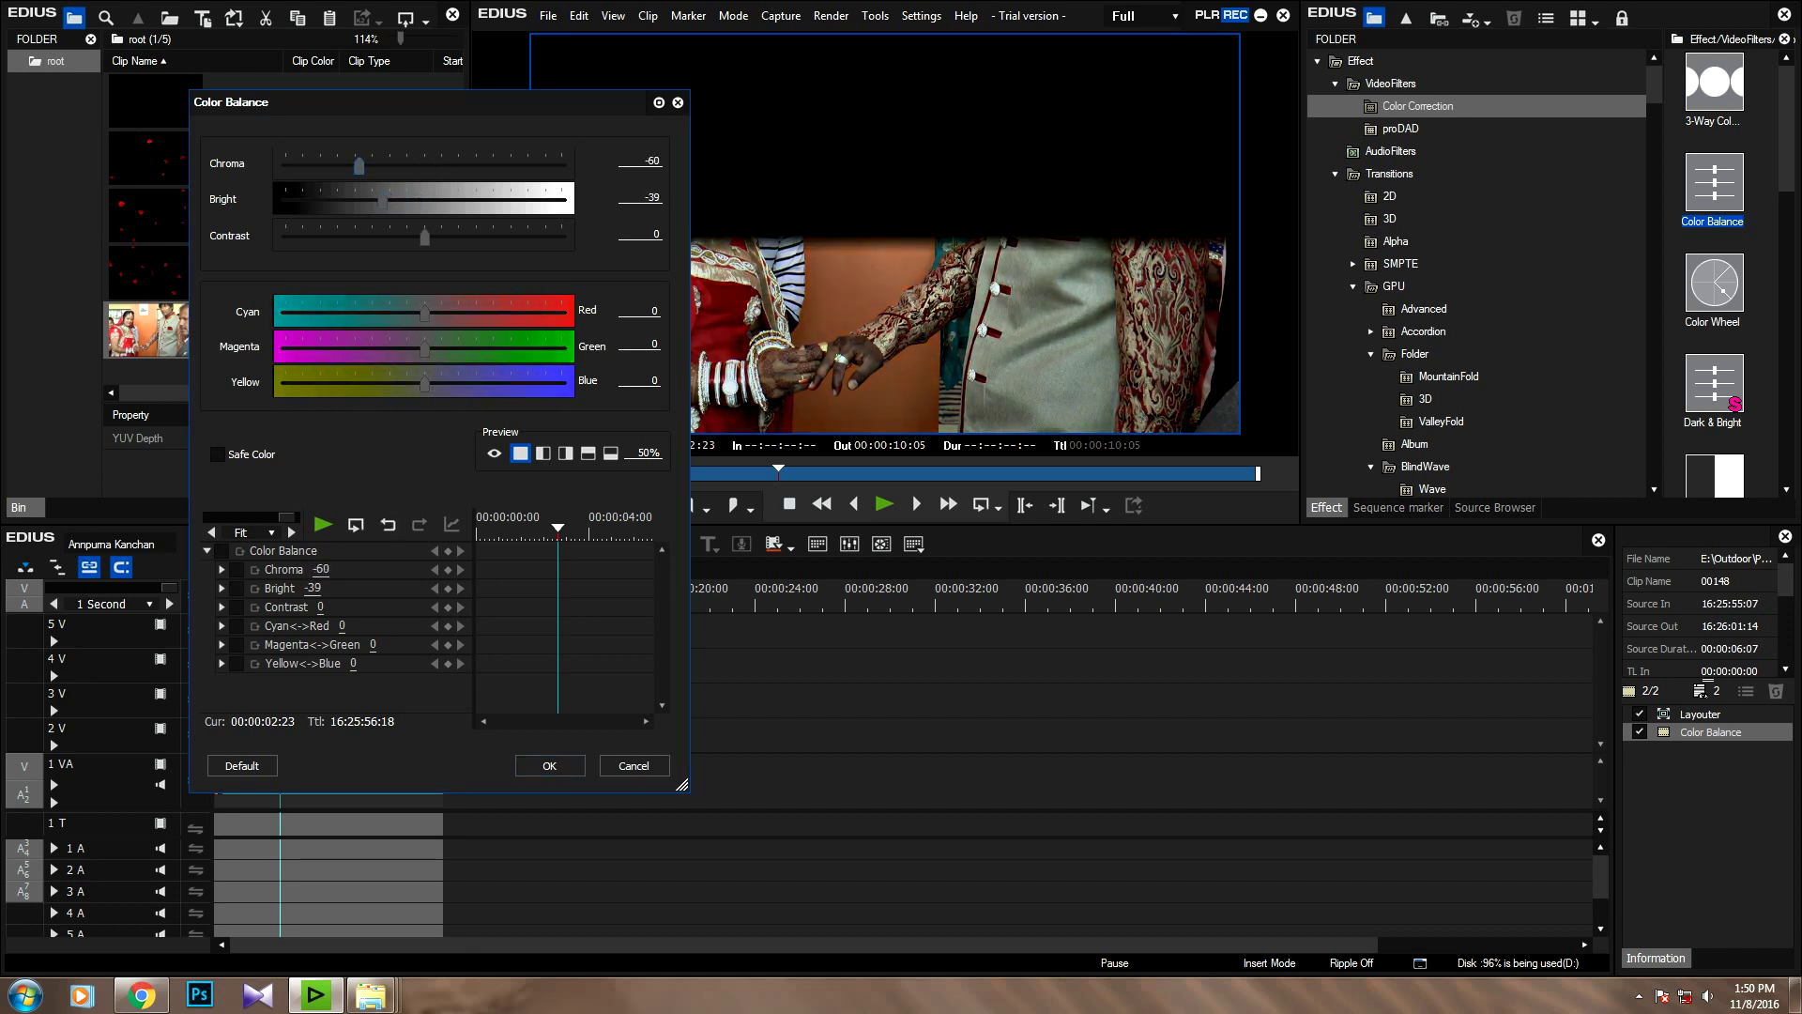
click(549, 766)
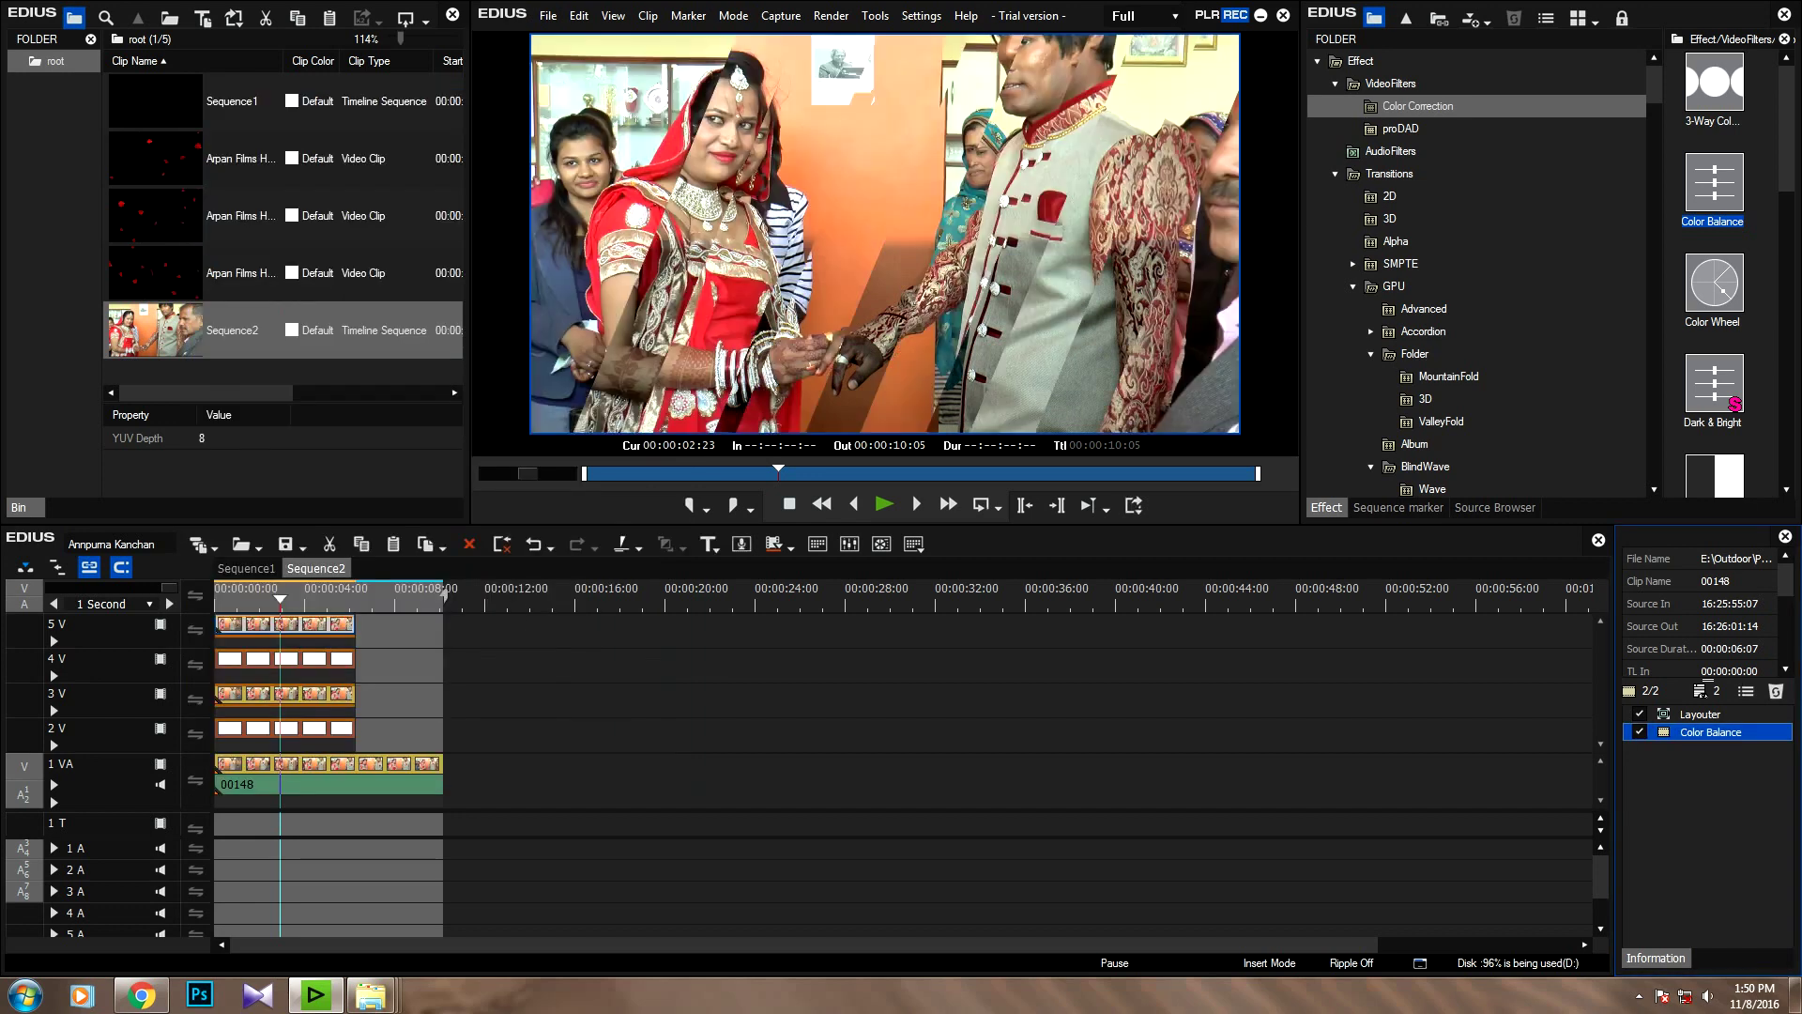
click(216, 599)
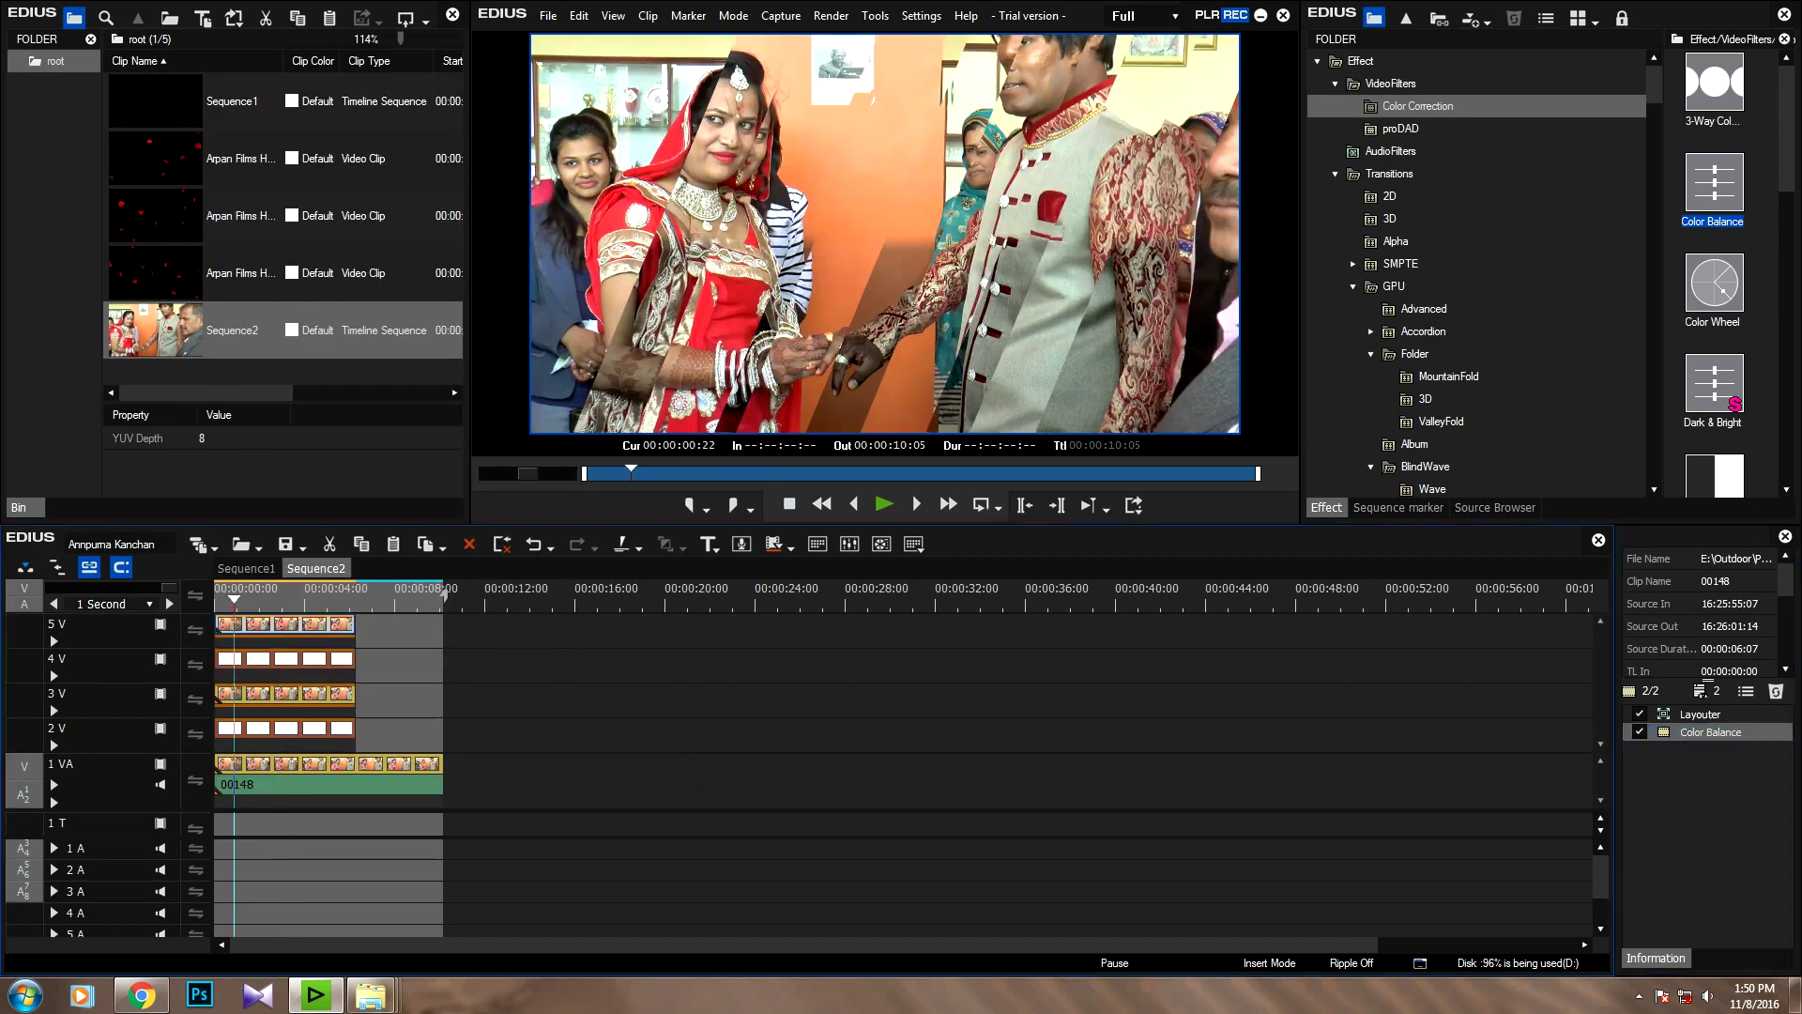
Step: Play the sequence to its end and choose the H.264/AVC exporter from the H.264/AVC category for a file export
key(space)
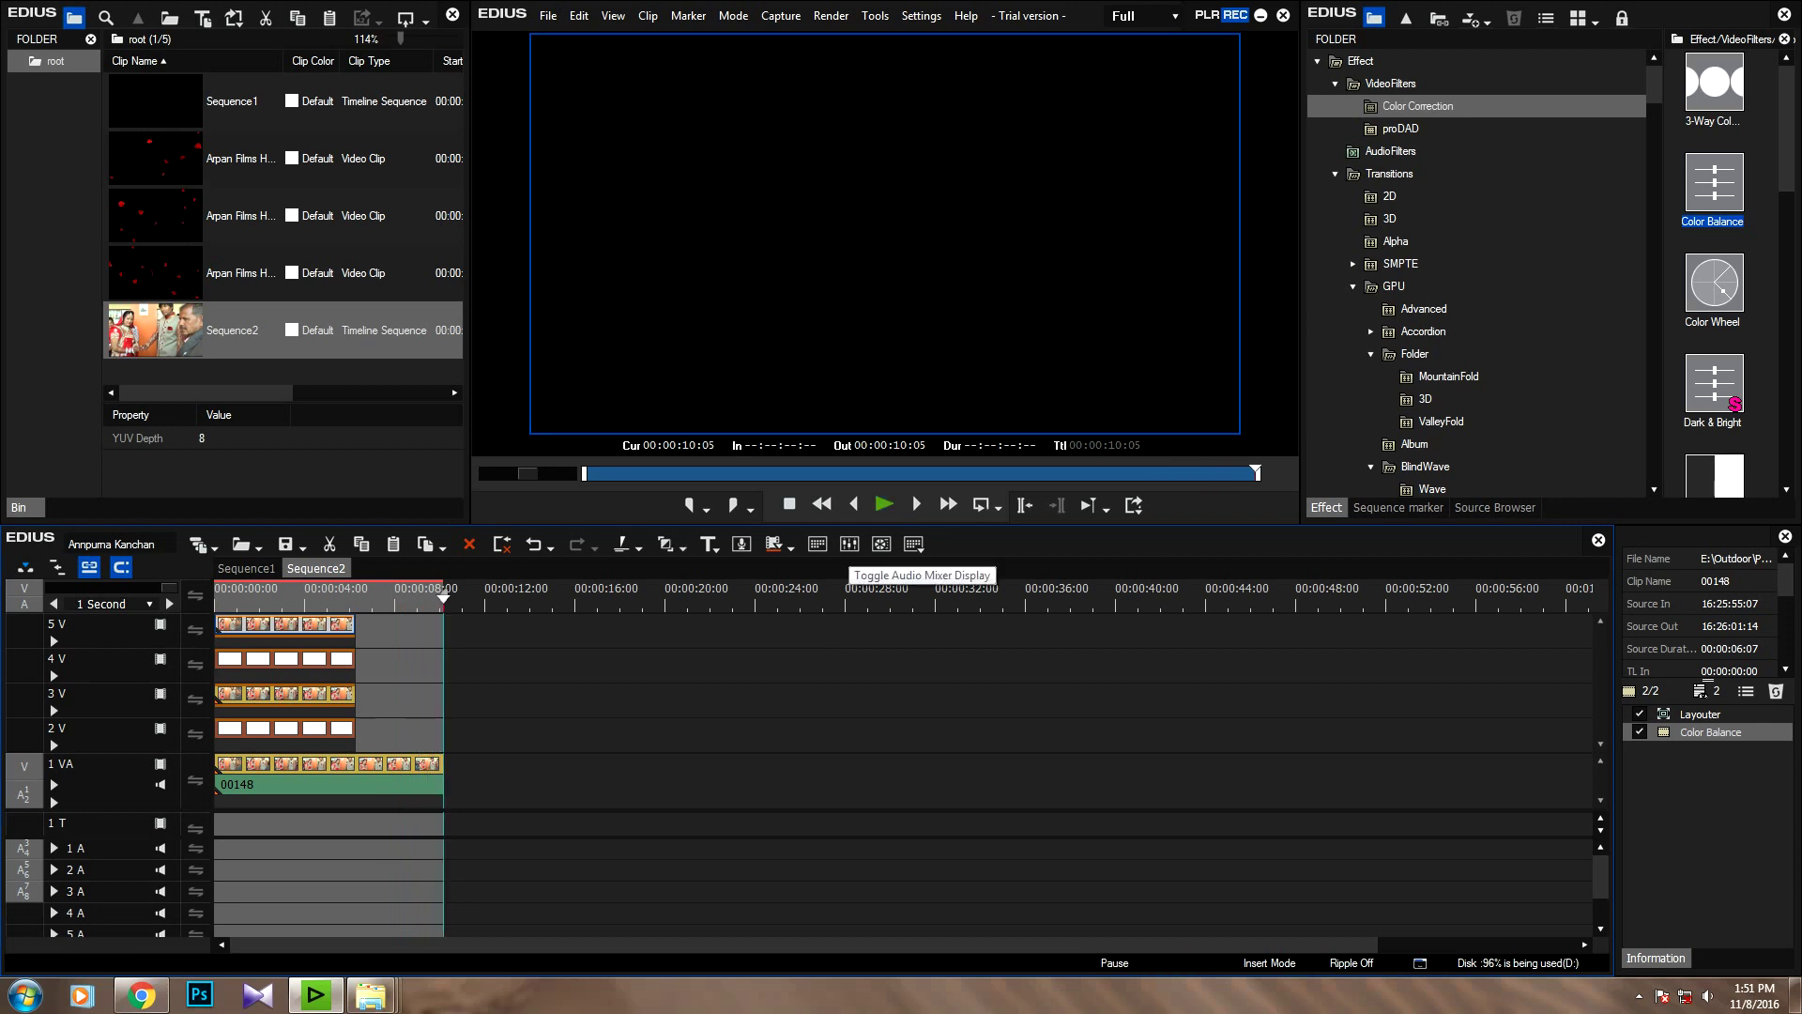
key(F11)
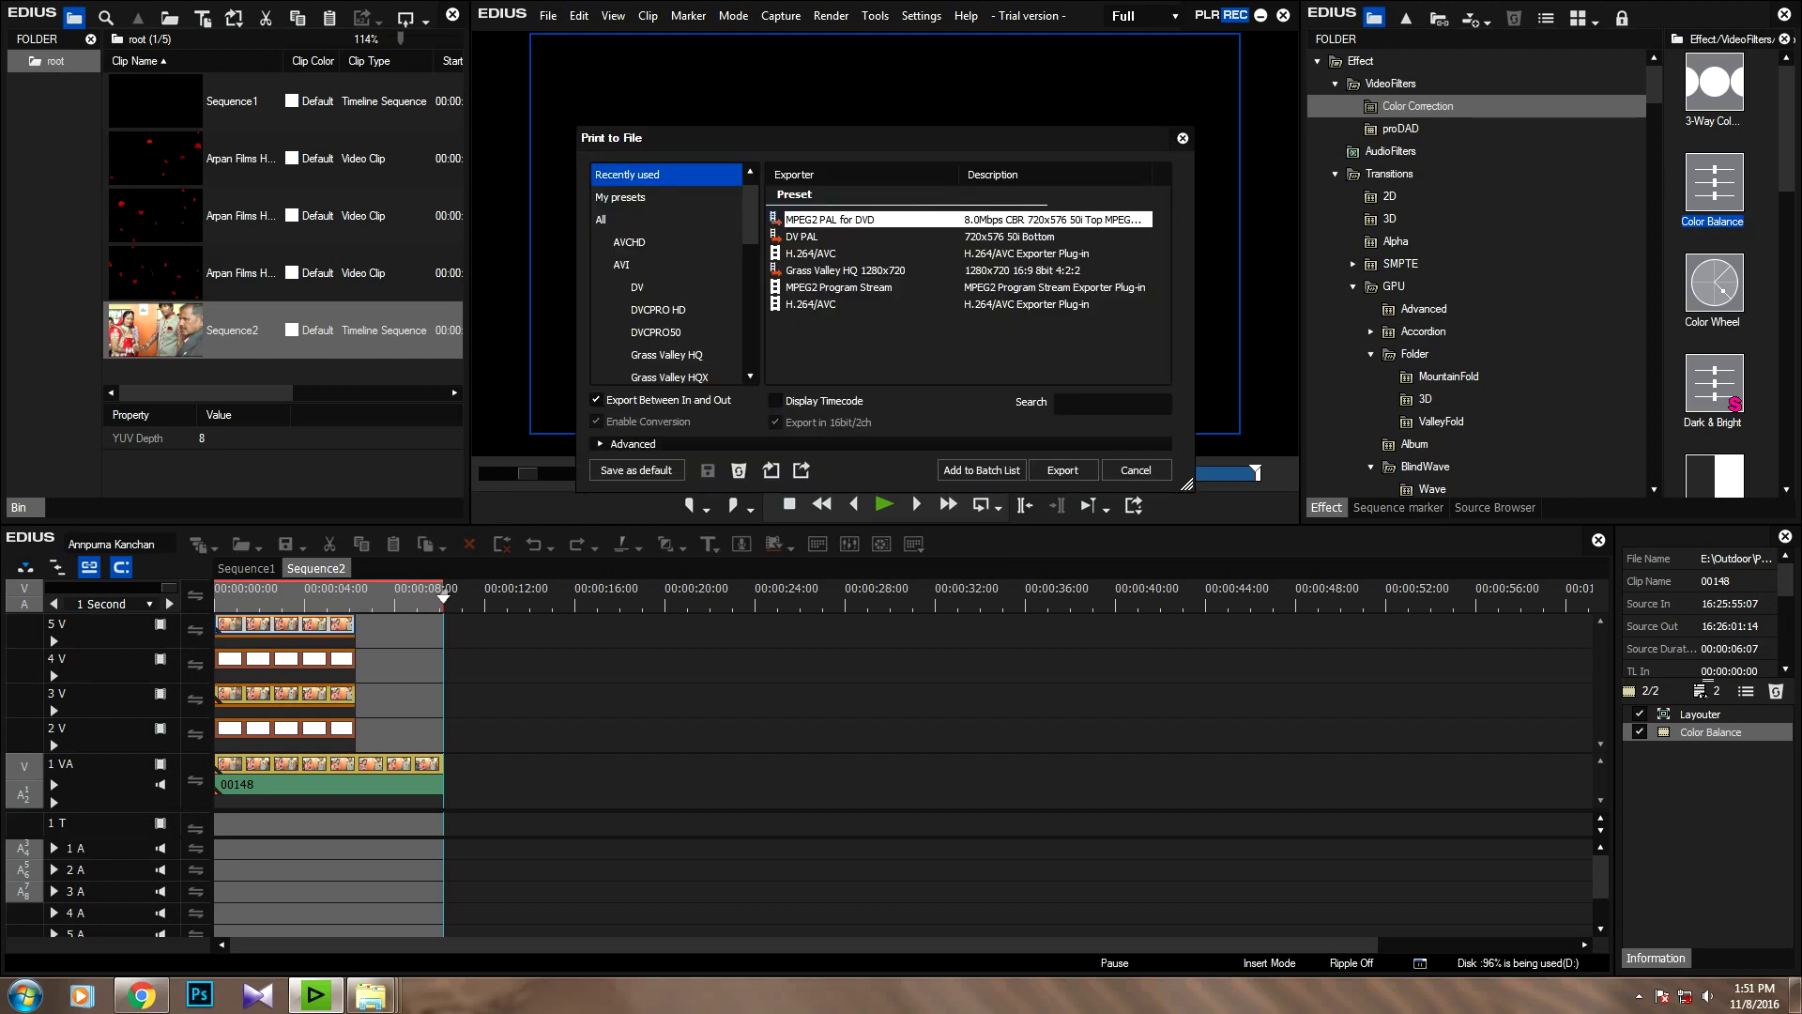
click(811, 253)
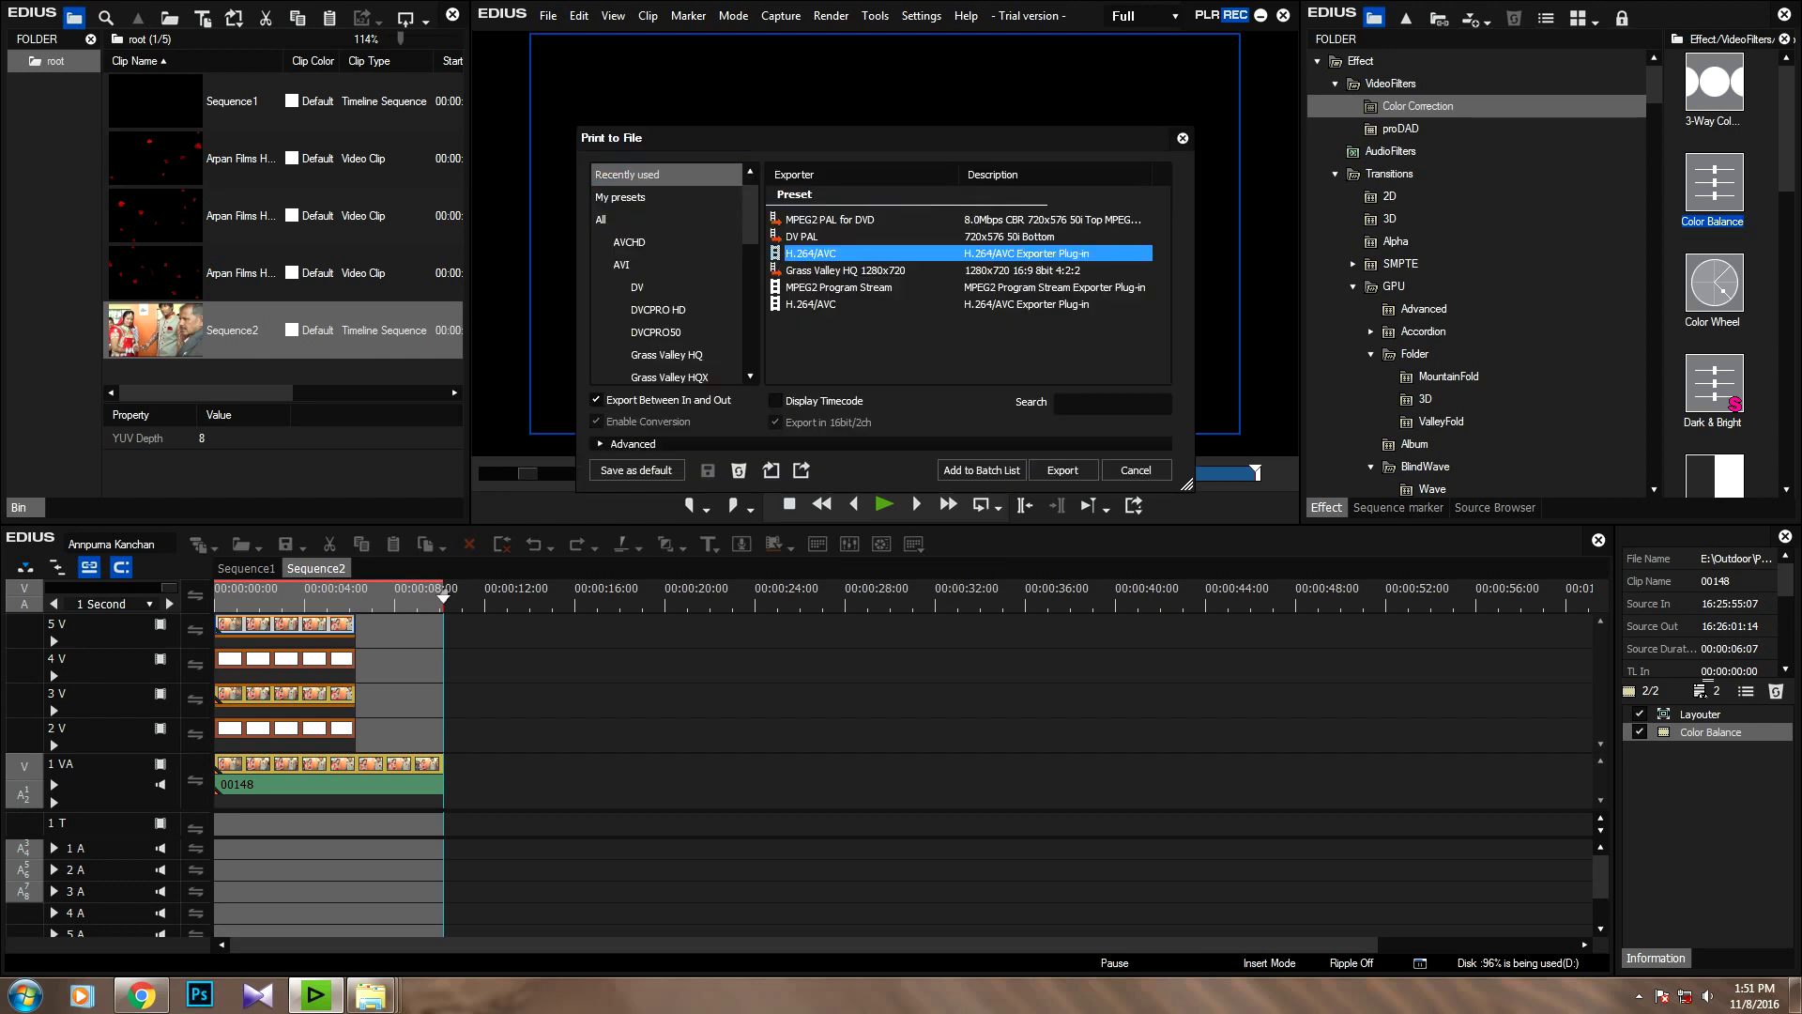
scroll(657, 333, down, 4)
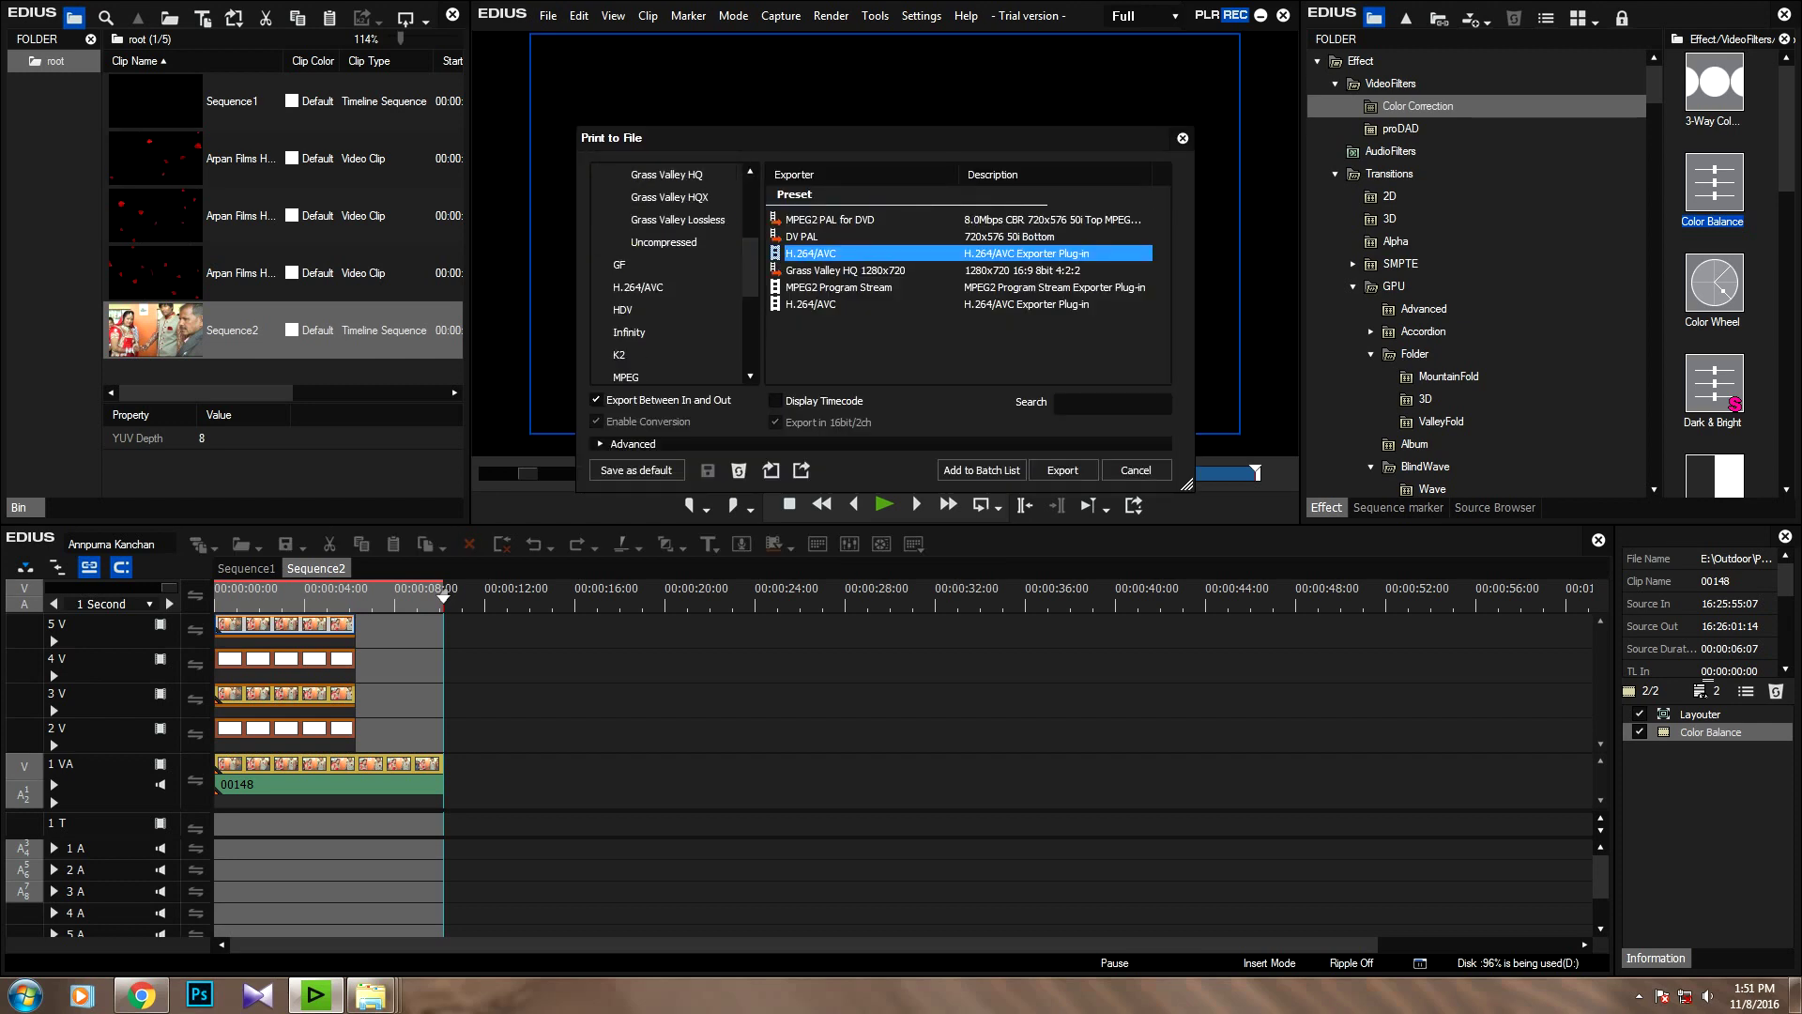
click(639, 288)
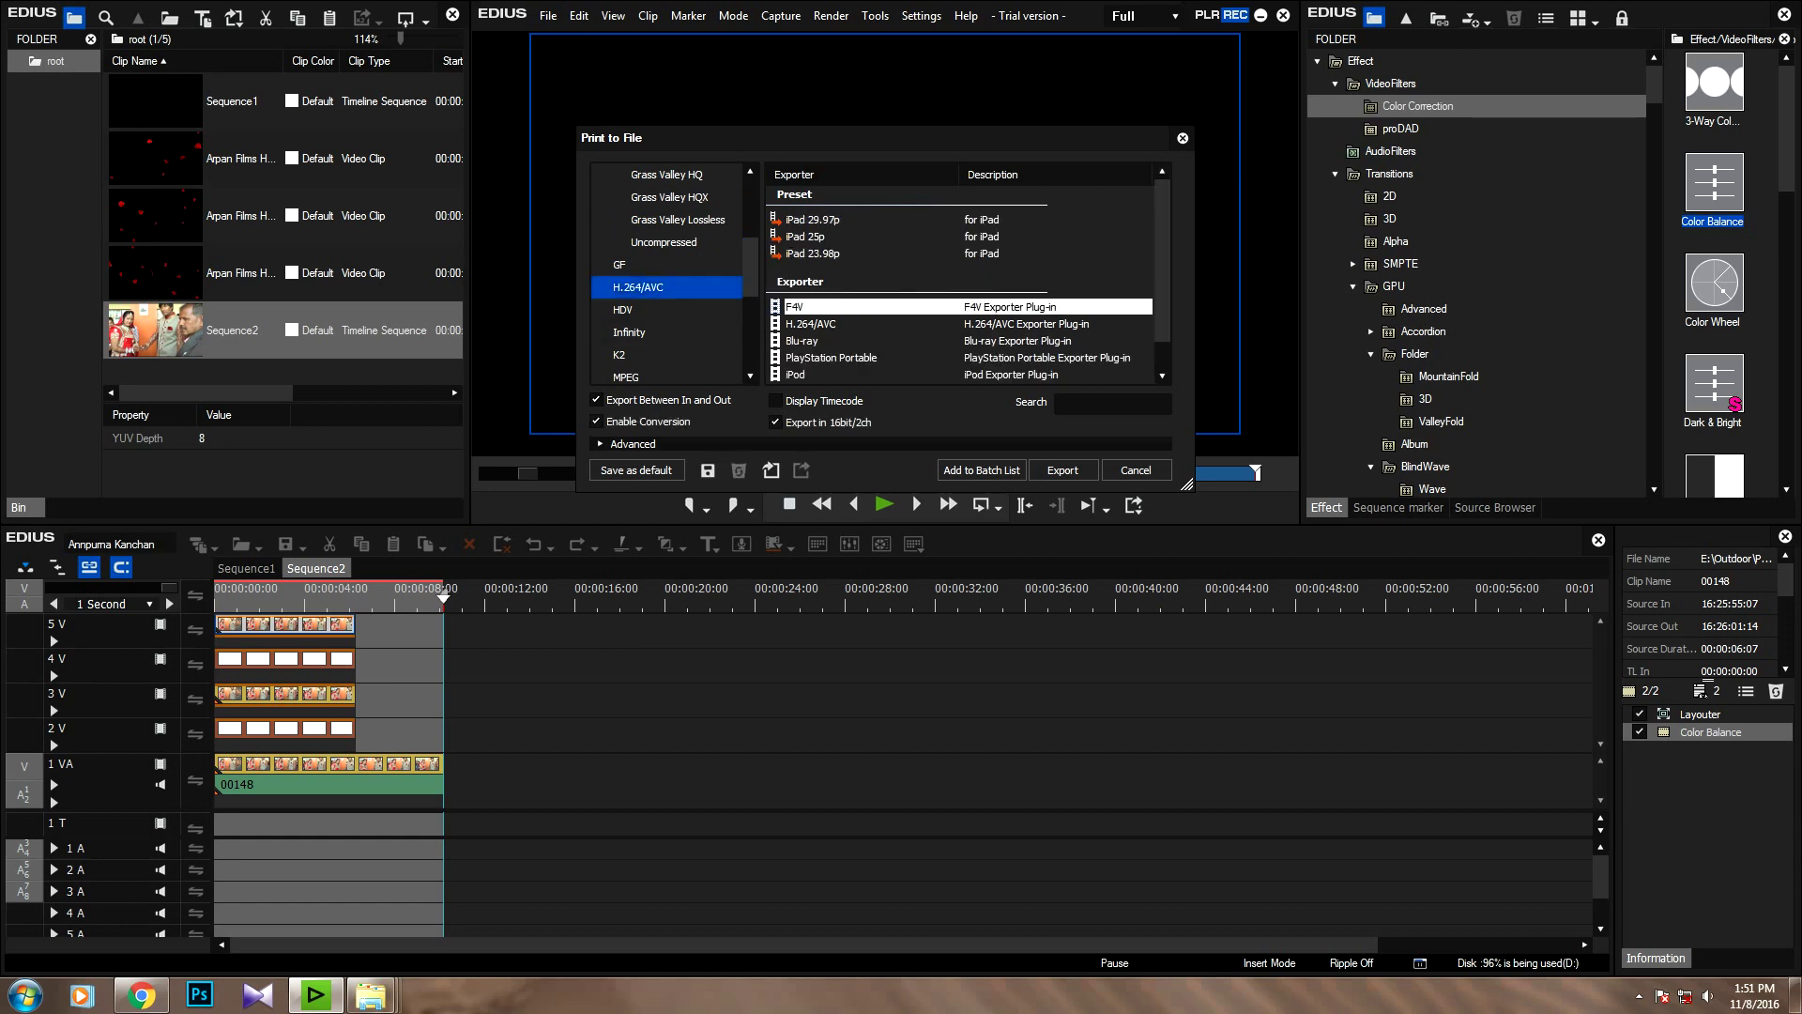
click(811, 324)
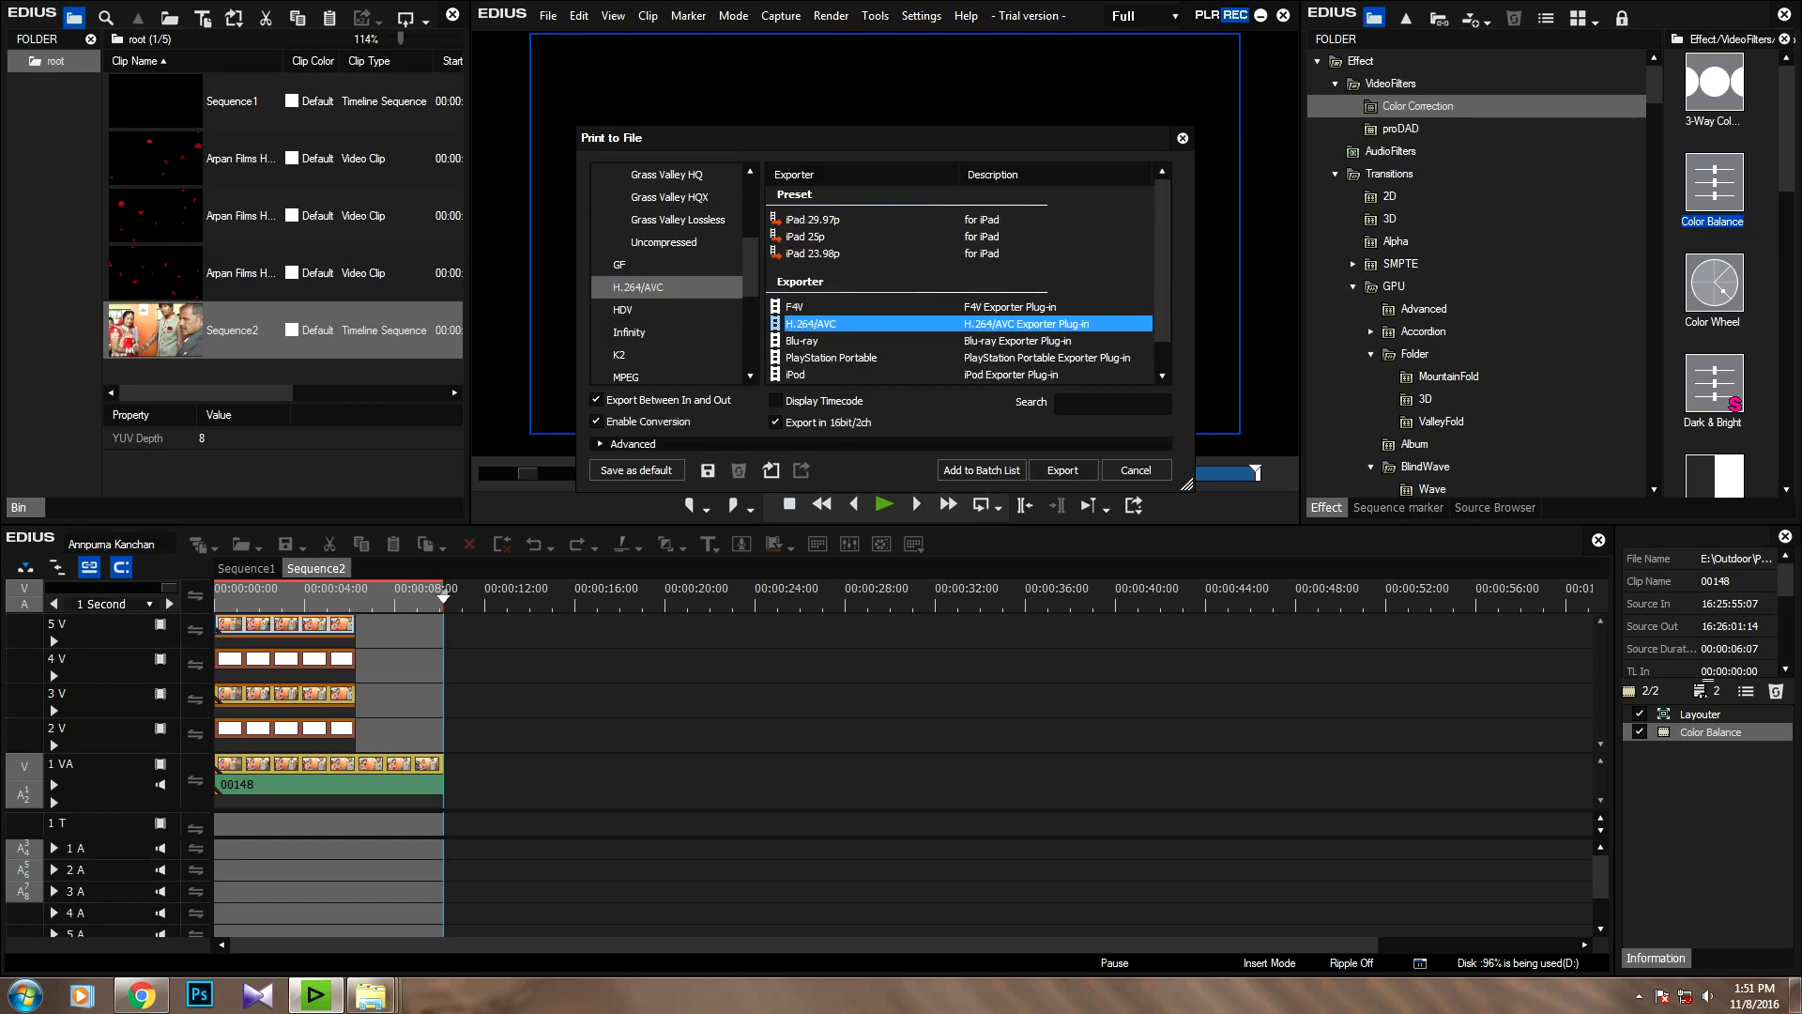
Step: Export the sequence to the Desktop as an MPEG-4 file named 01
click(1063, 470)
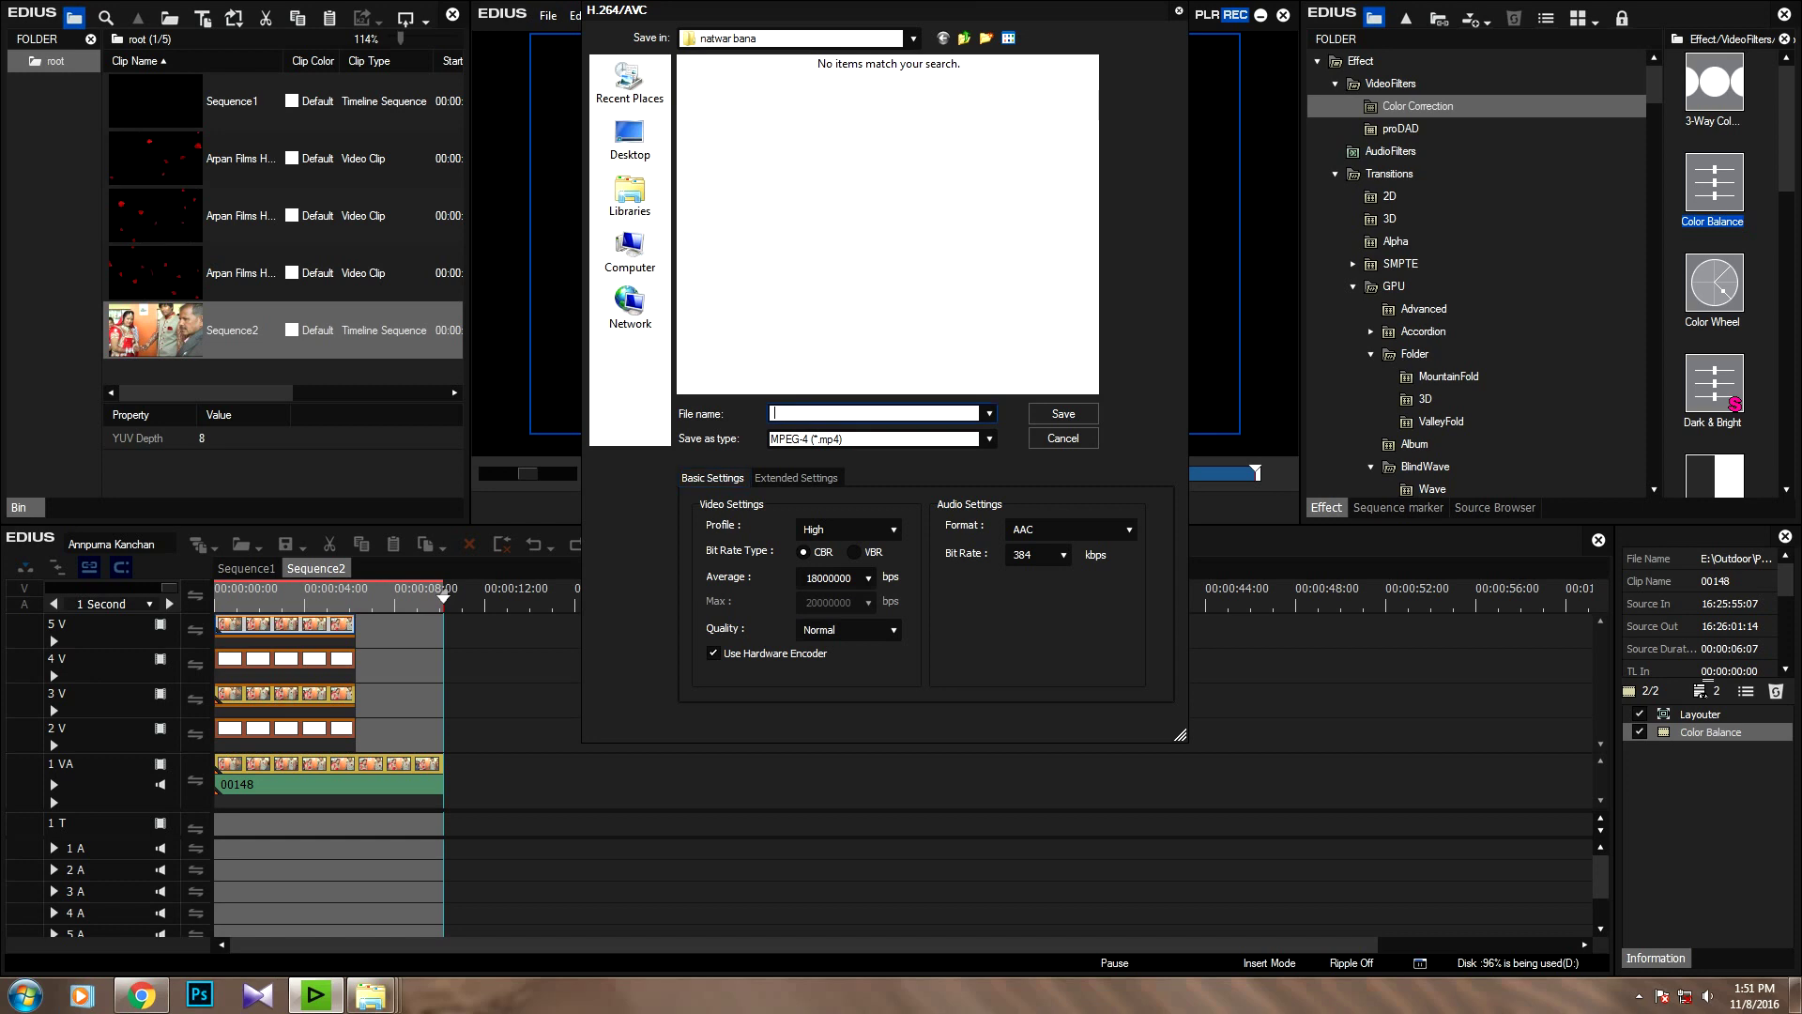
click(630, 139)
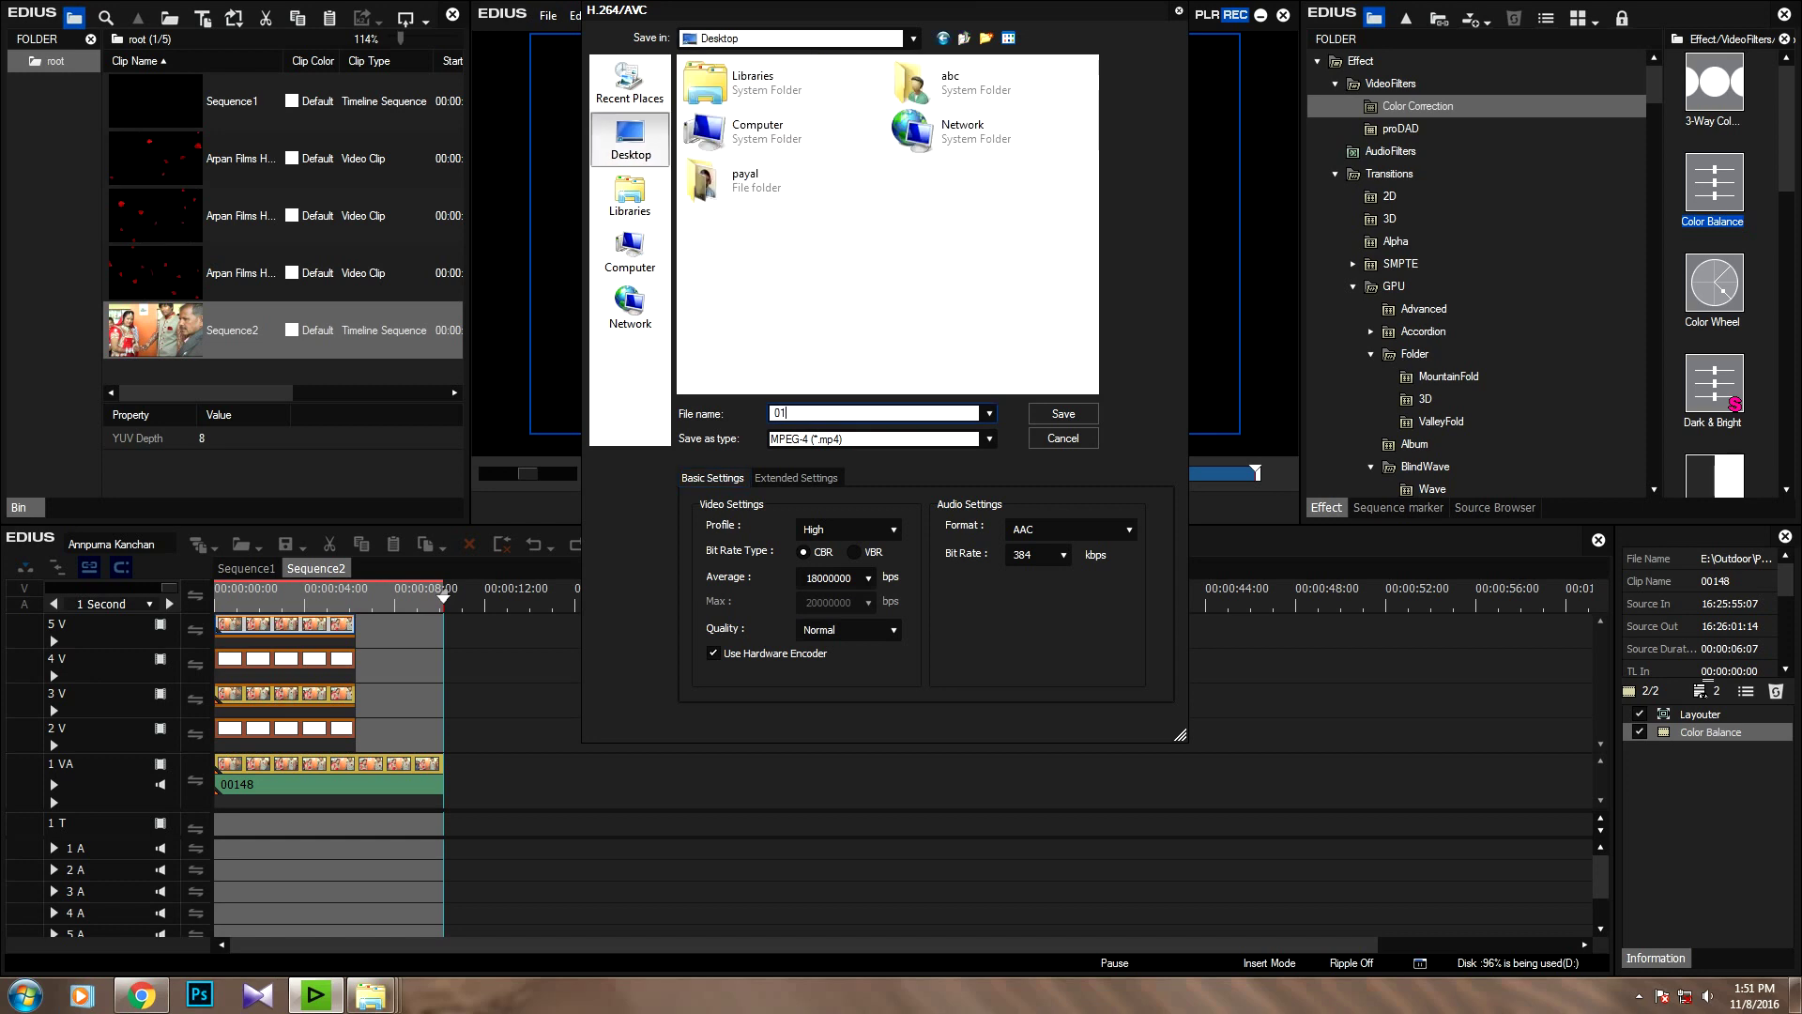
key(Return)
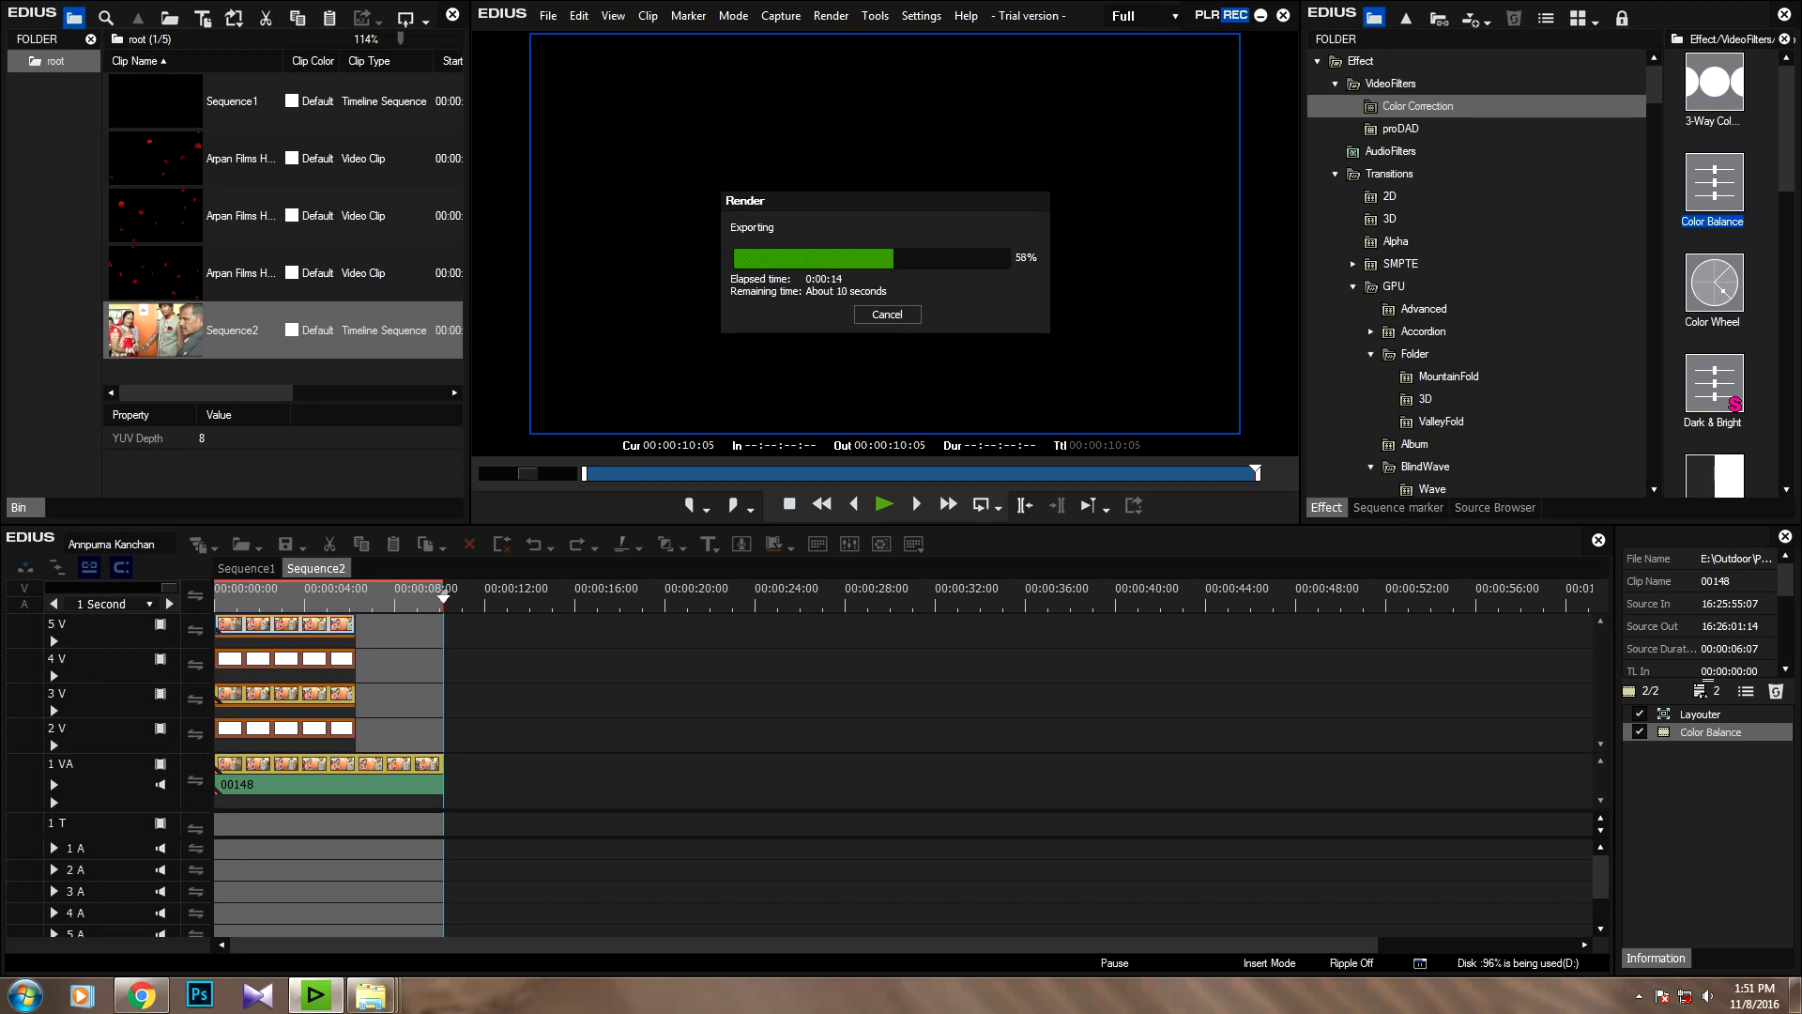
Step: Switch to the desktop, open the exported 01 video in KMPlayer, and review it full screen, replaying from the start
click(1796, 995)
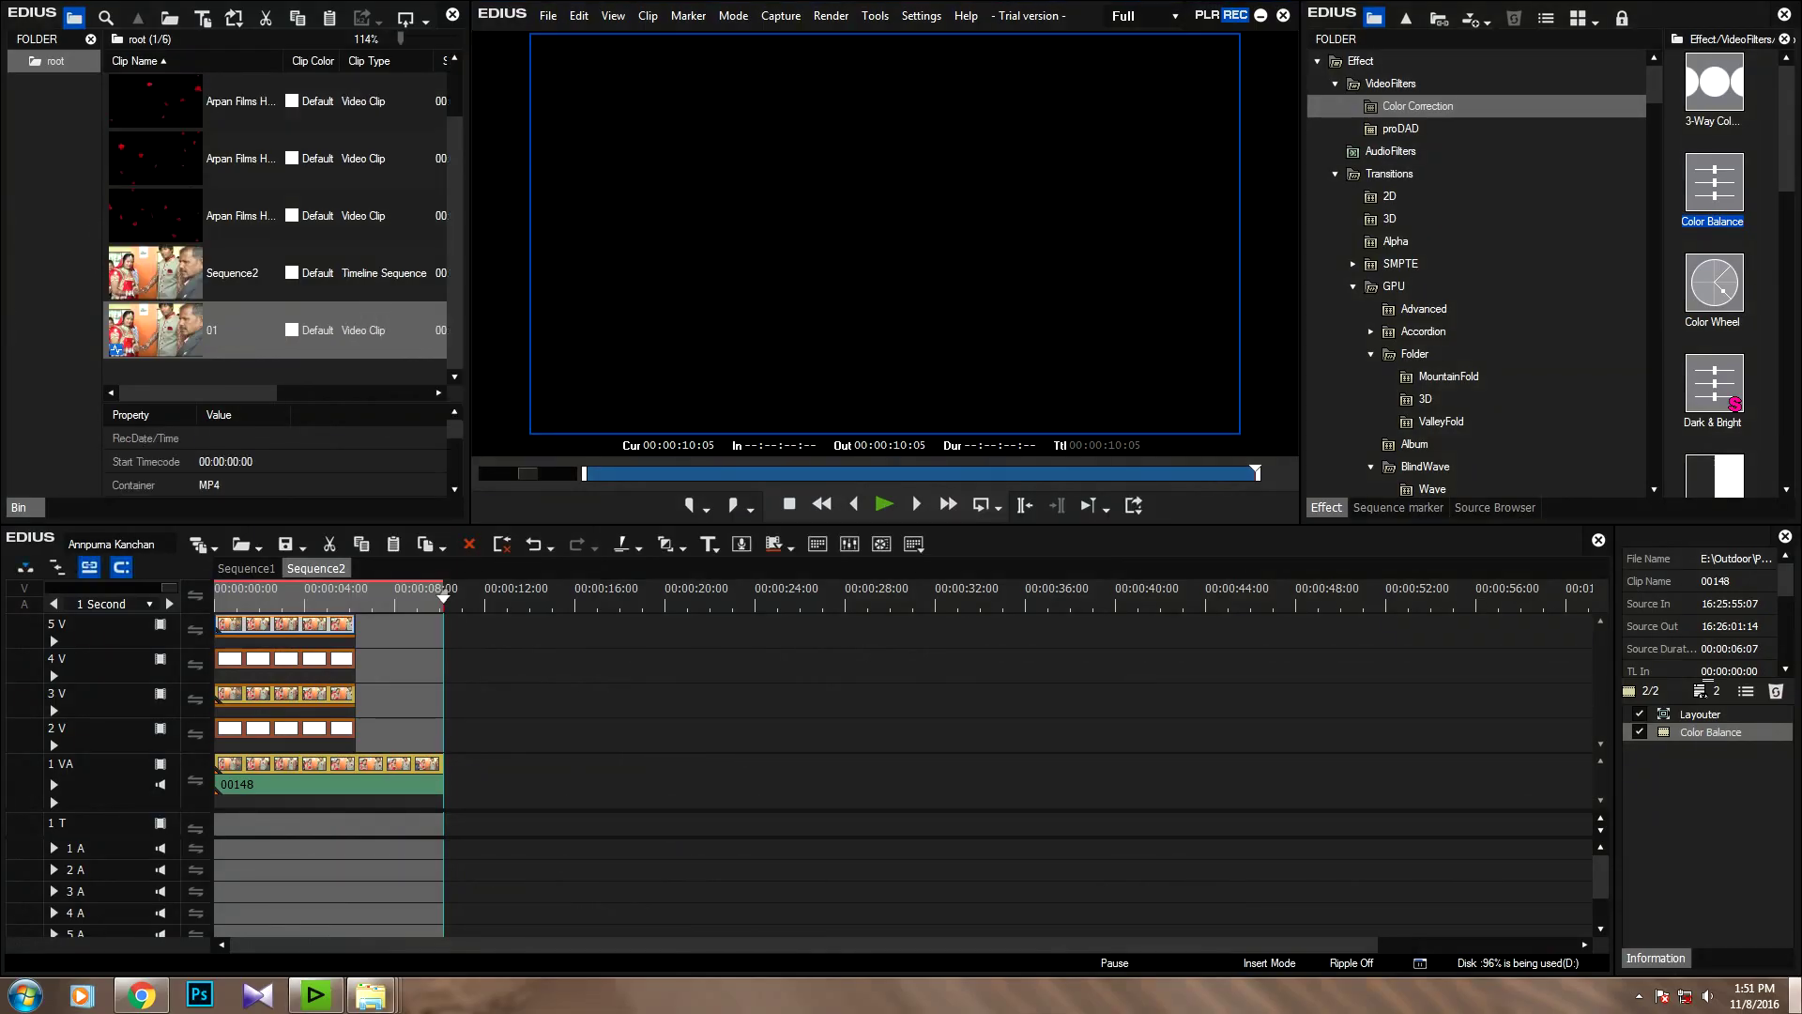
key(super+d)
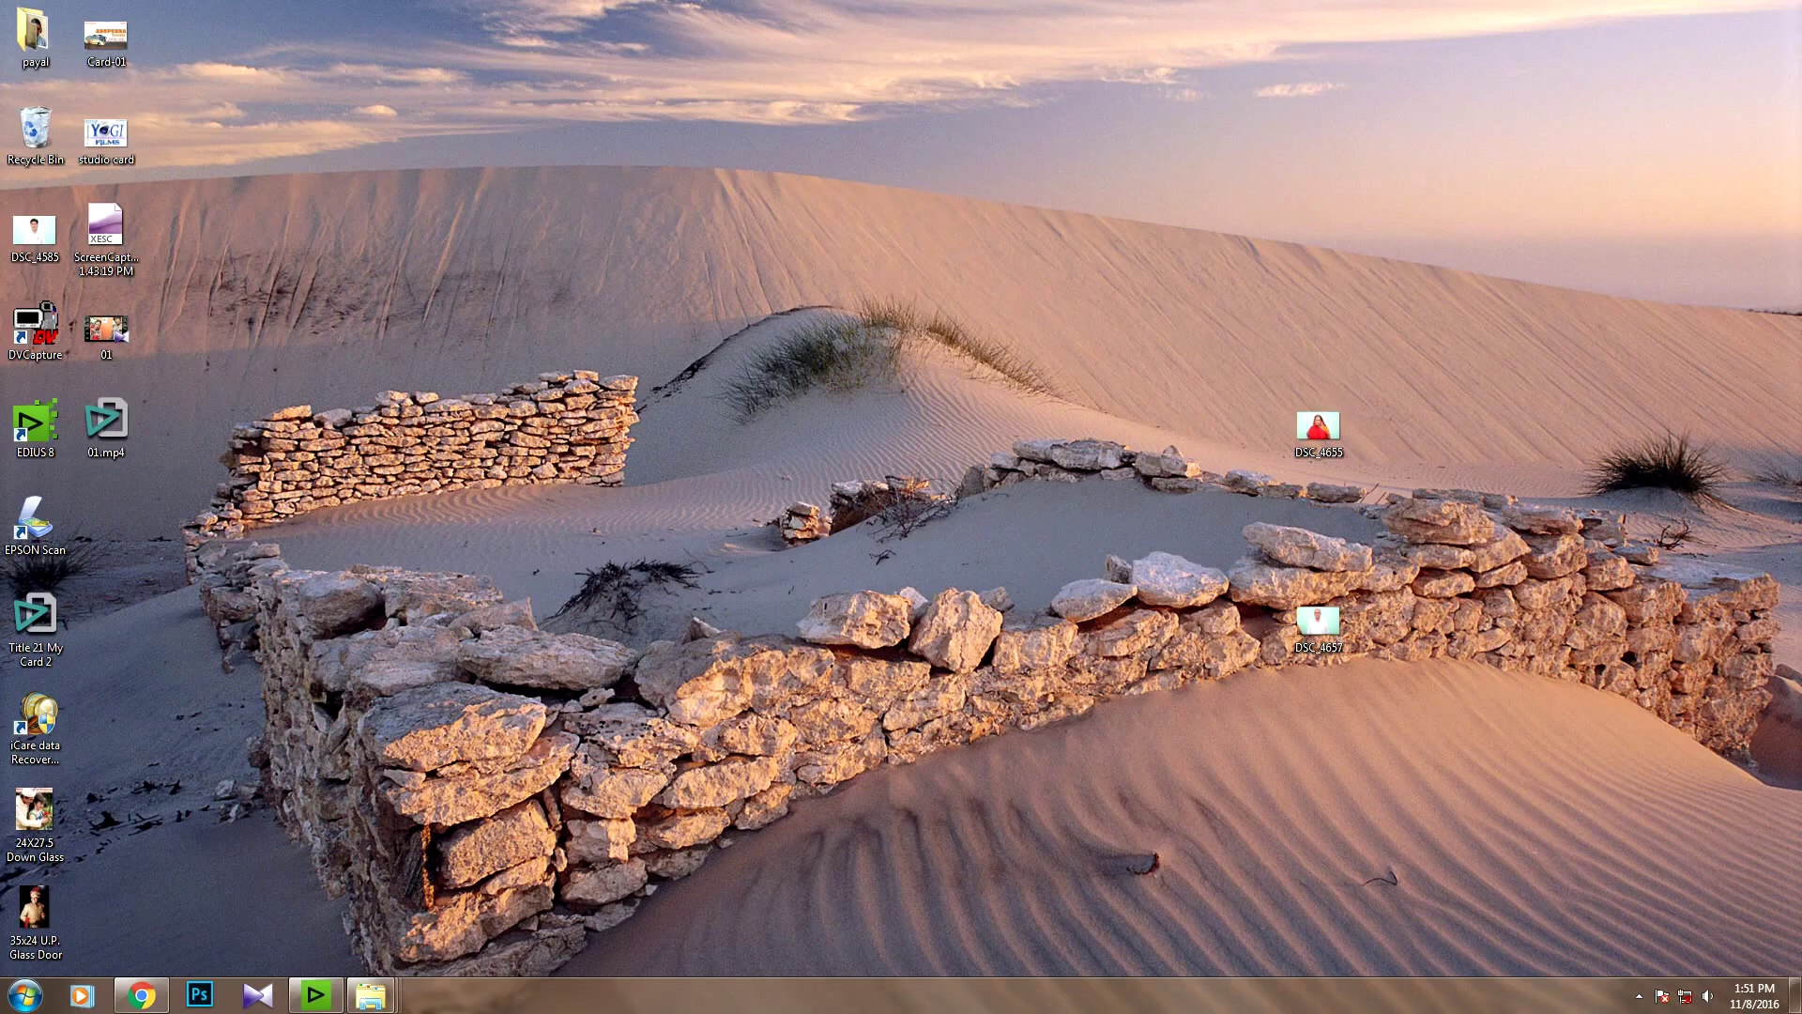
click(106, 330)
double_click(106, 330)
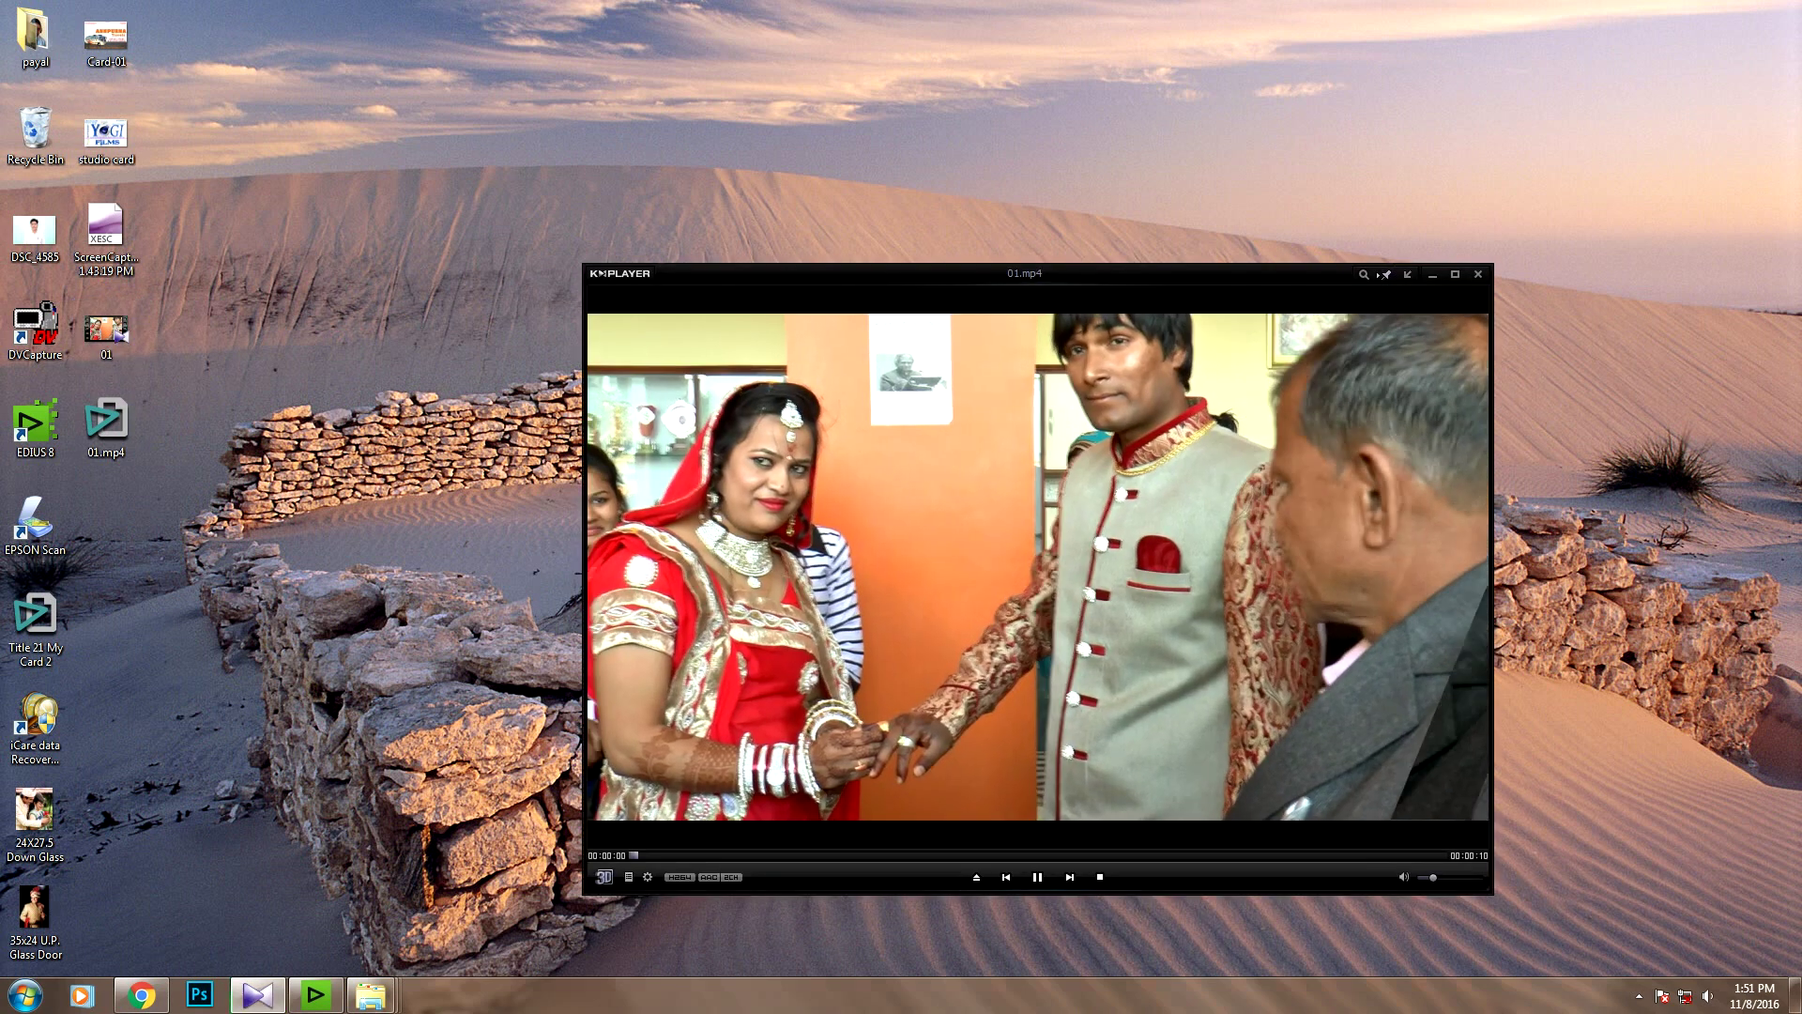
key(Return)
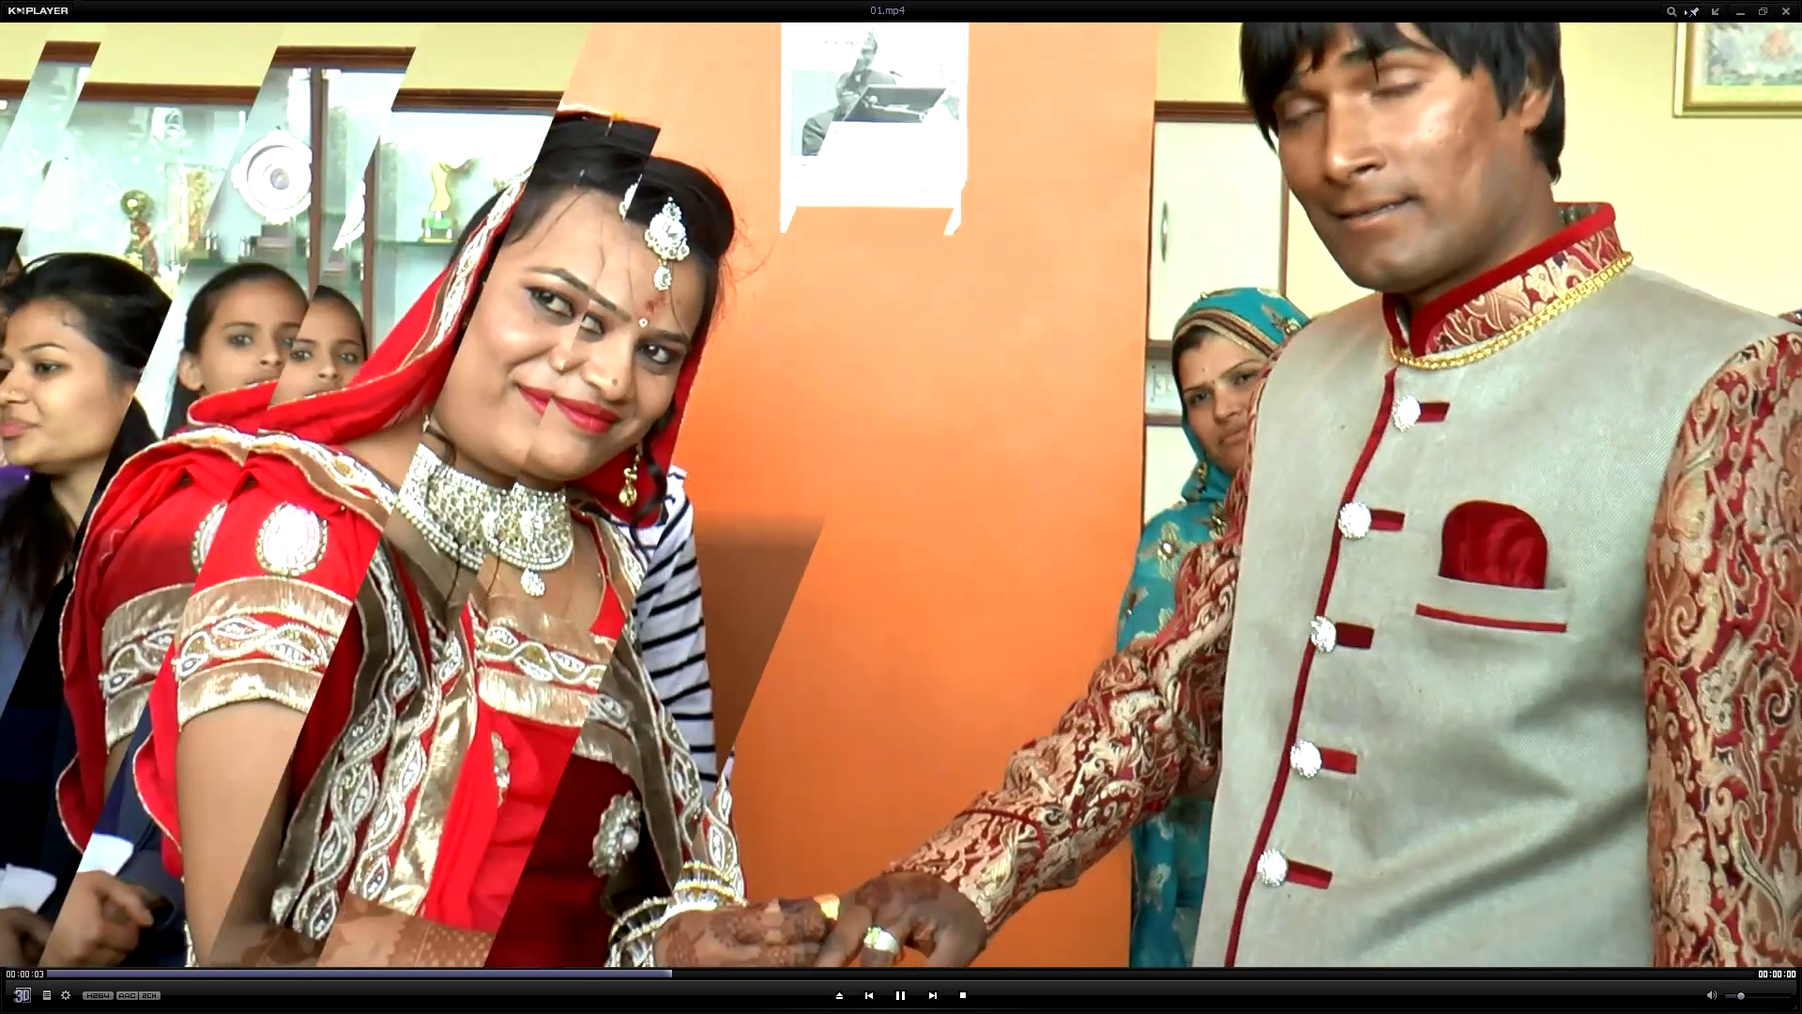
key(Left)
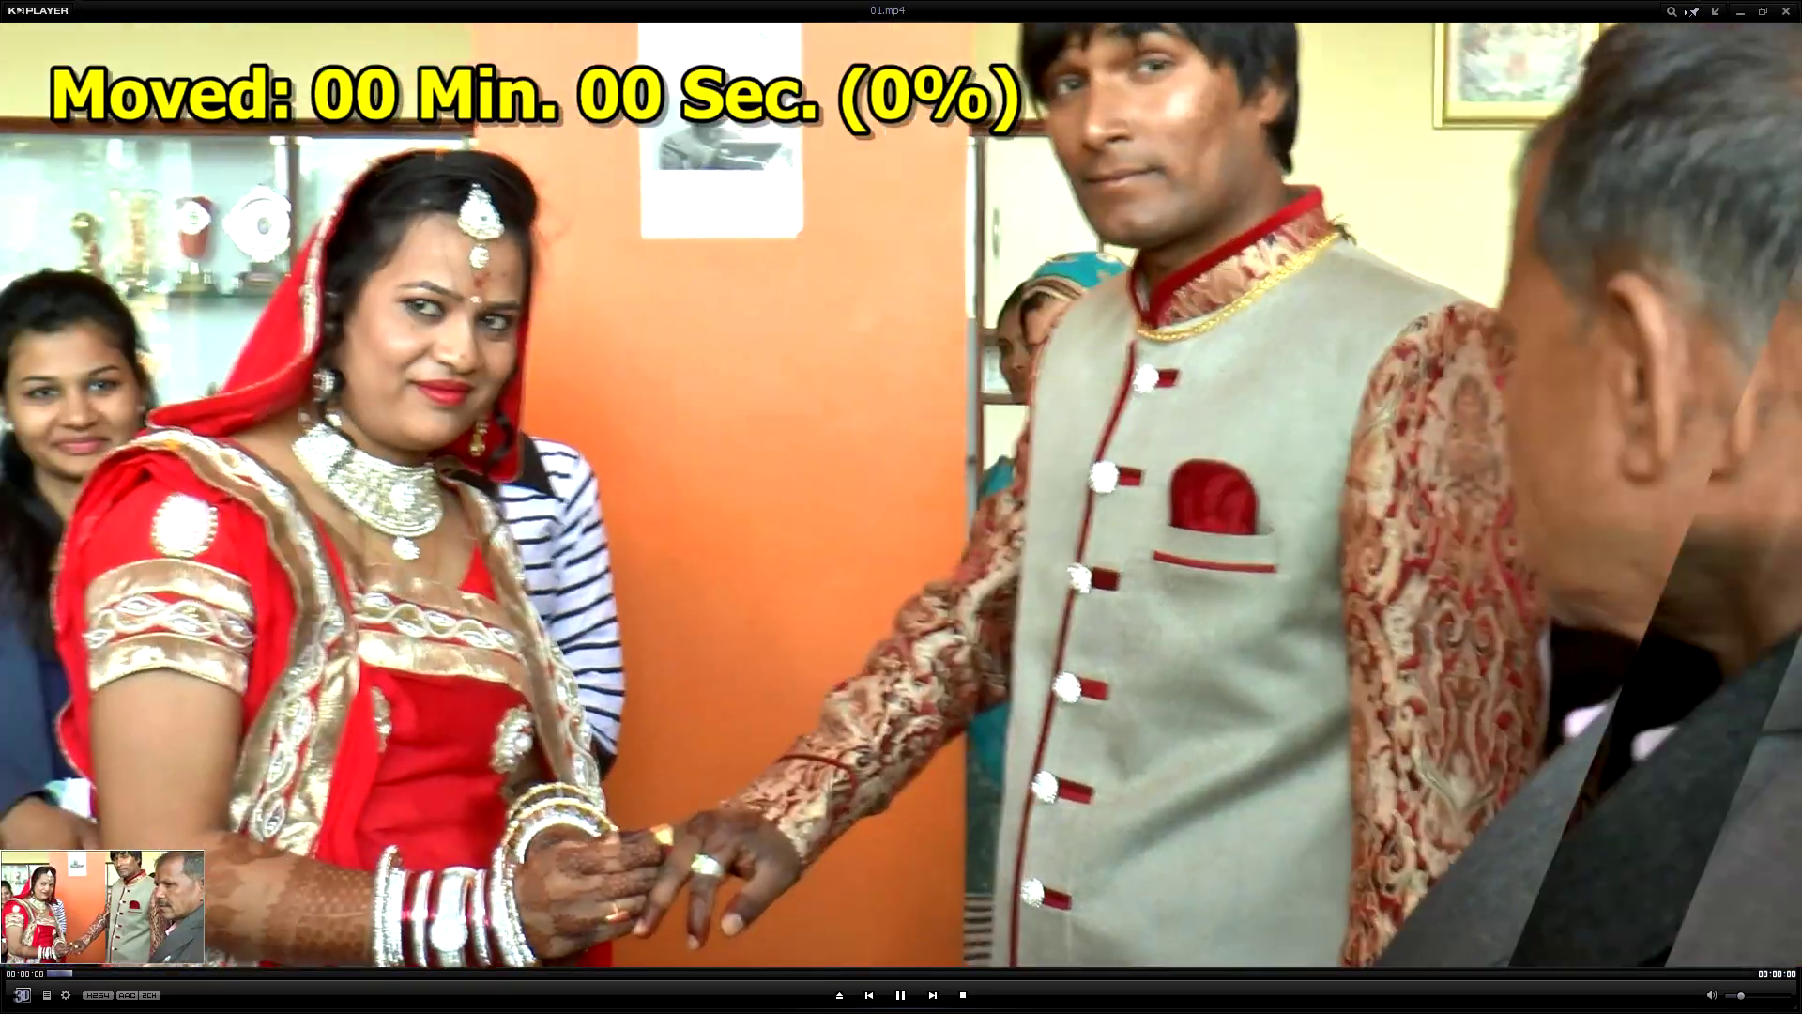